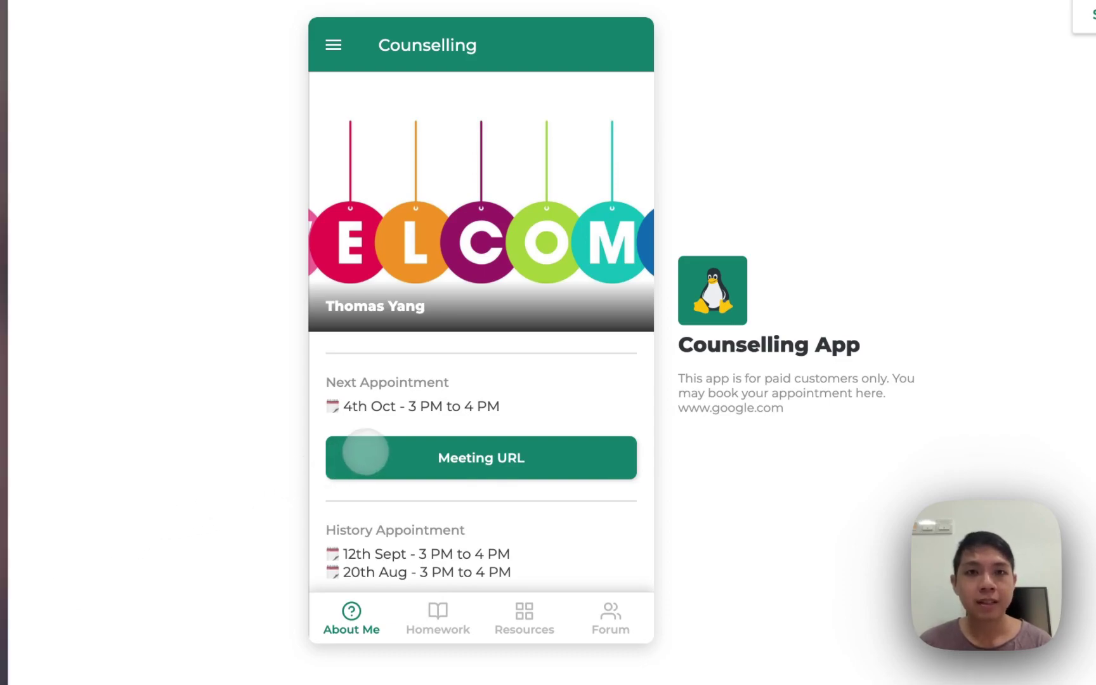
Scroll past the About Me page and switch to the Homework list with the CBT Thought Exercise
{"action": "scroll", "coordinate": [368, 449], "scroll_direction": "down", "scroll_amount": 1}
{"action": "scroll", "coordinate": [368, 449], "scroll_direction": "down", "scroll_amount": 1}
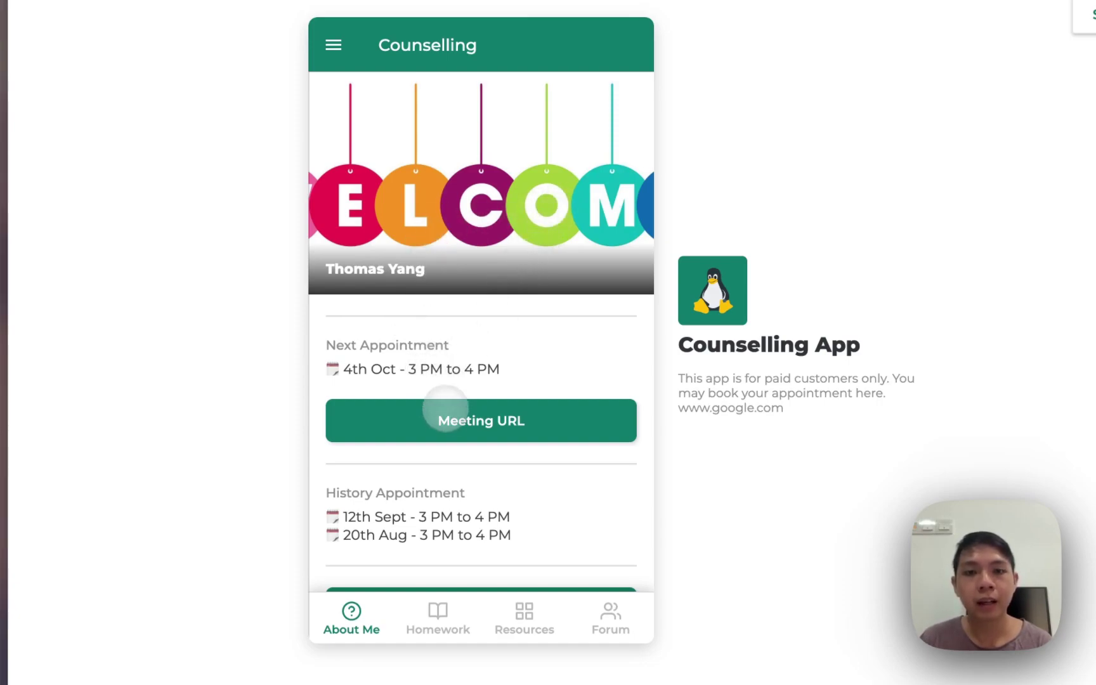
{"action": "scroll", "coordinate": [450, 420], "scroll_direction": "down", "scroll_amount": 3}
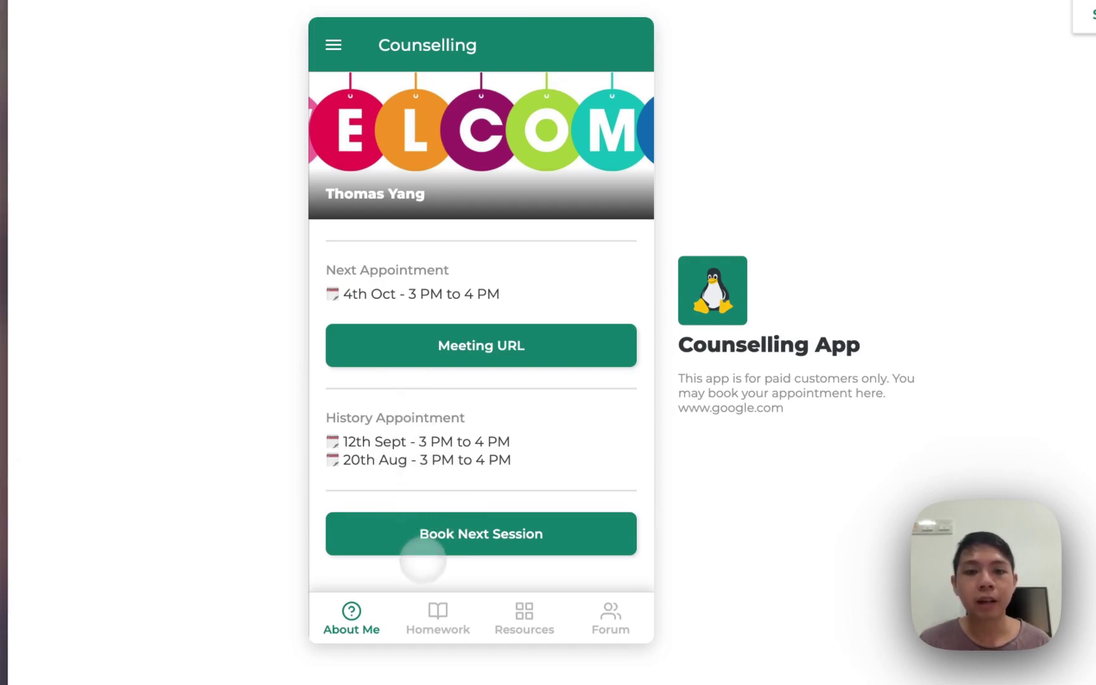
{"action": "left_click", "coordinate": [437, 611]}
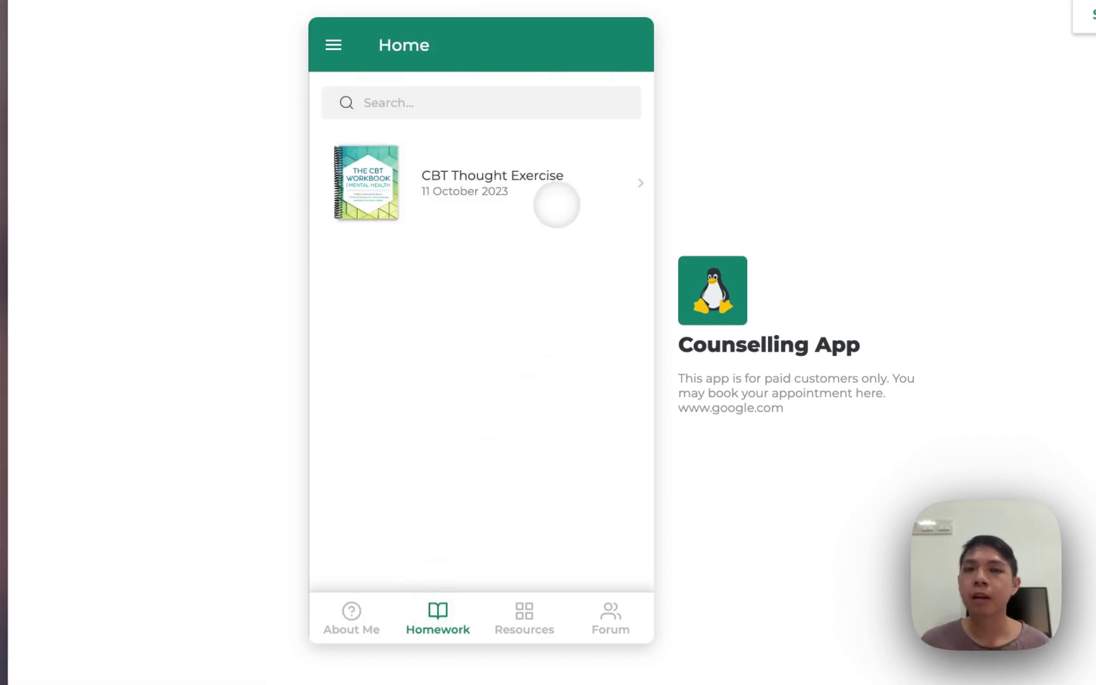
Review the CBT Thought Exercise down to its due date and file link, then go to Resources
{"action": "left_click", "coordinate": [556, 204]}
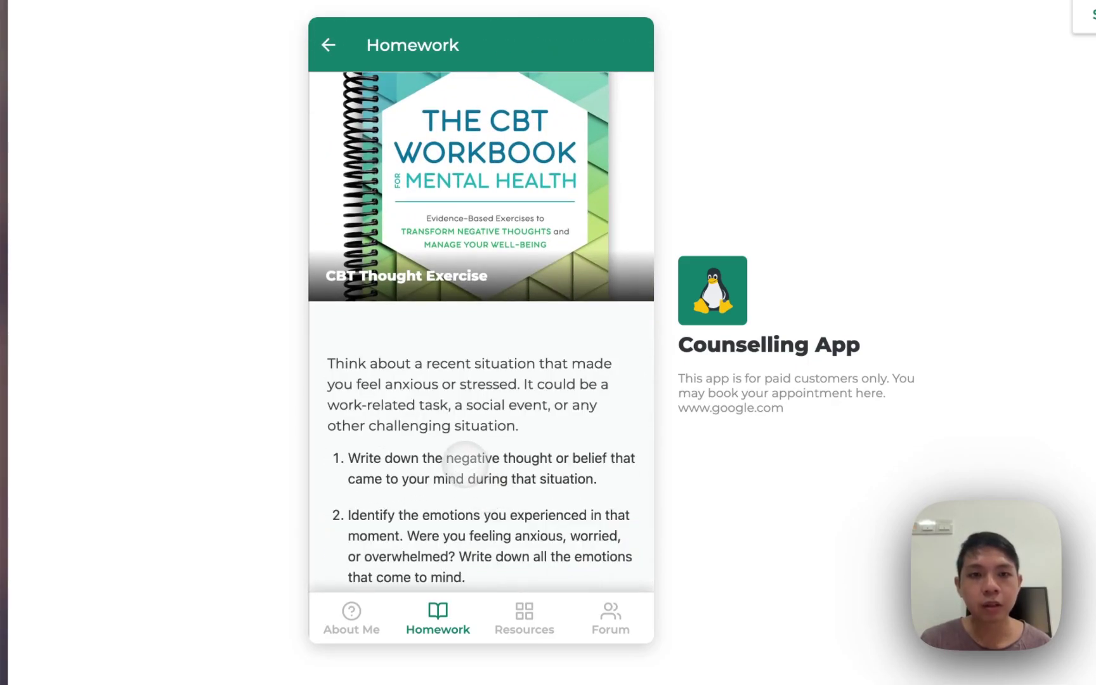
{"action": "scroll", "coordinate": [457, 444], "scroll_direction": "down", "scroll_amount": 1}
{"action": "scroll", "coordinate": [474, 383], "scroll_direction": "down", "scroll_amount": 4}
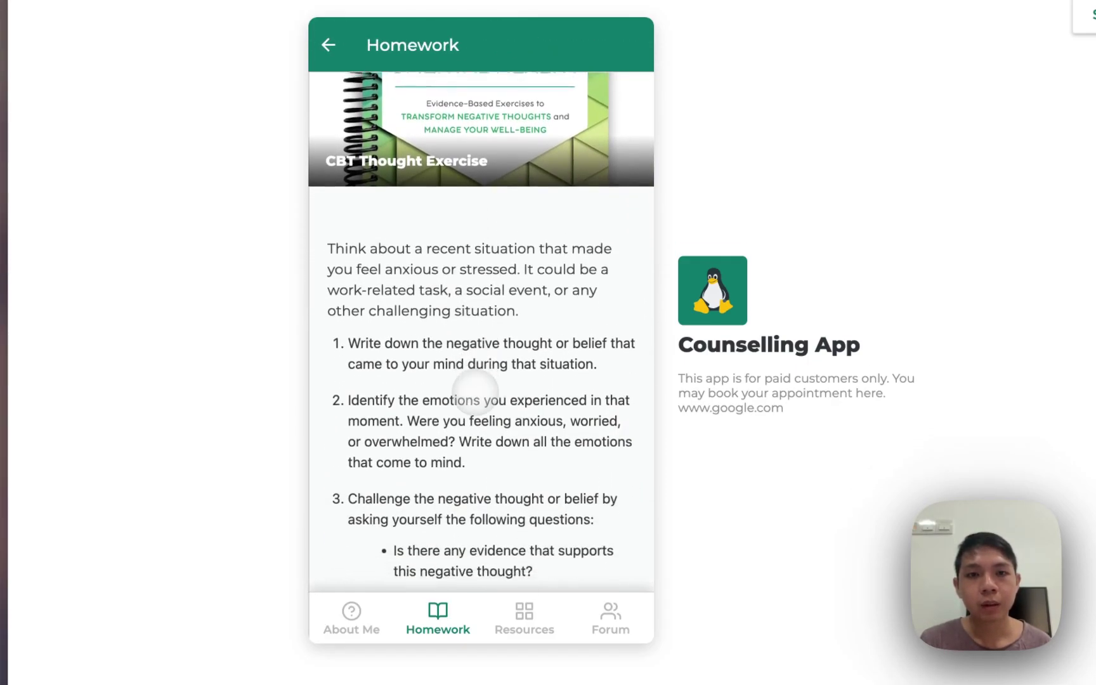
{"action": "scroll", "coordinate": [470, 317], "scroll_direction": "down", "scroll_amount": 1}
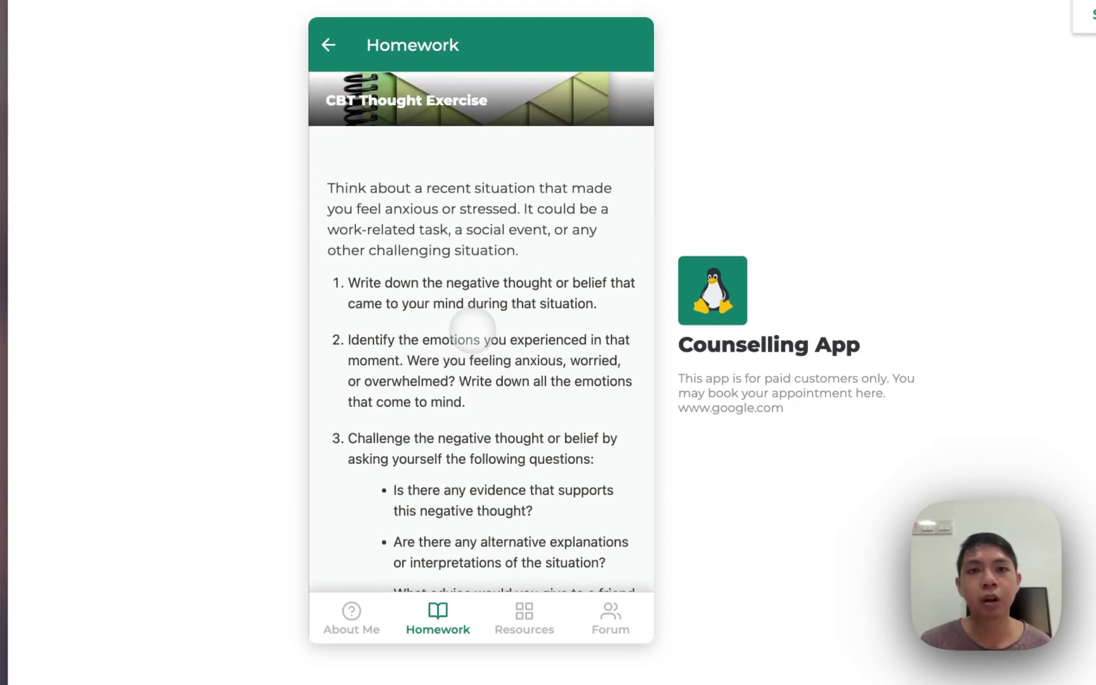
{"action": "scroll", "coordinate": [472, 328], "scroll_direction": "down", "scroll_amount": 12}
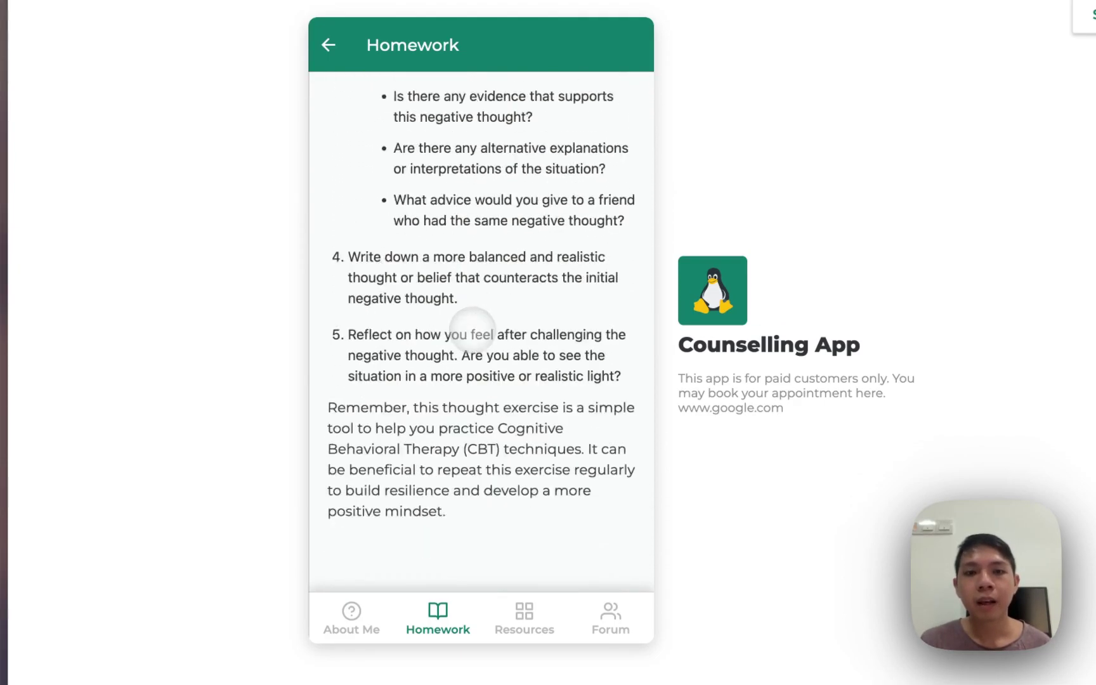
{"action": "scroll", "coordinate": [481, 444], "scroll_direction": "down", "scroll_amount": 12}
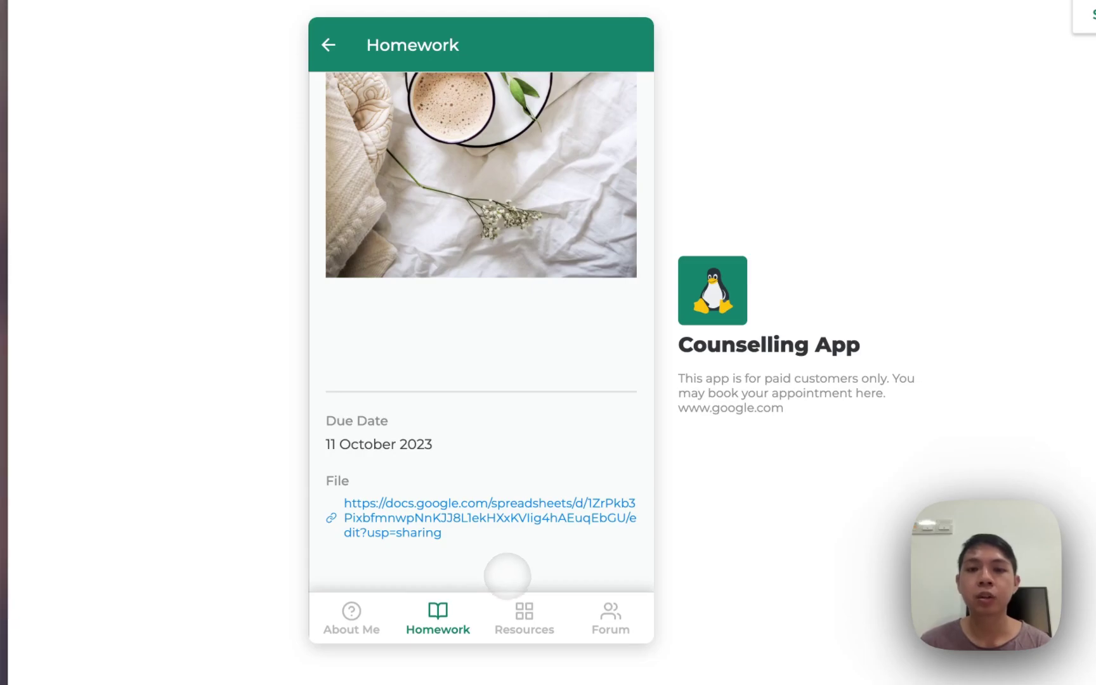
{"action": "left_click", "coordinate": [523, 613]}
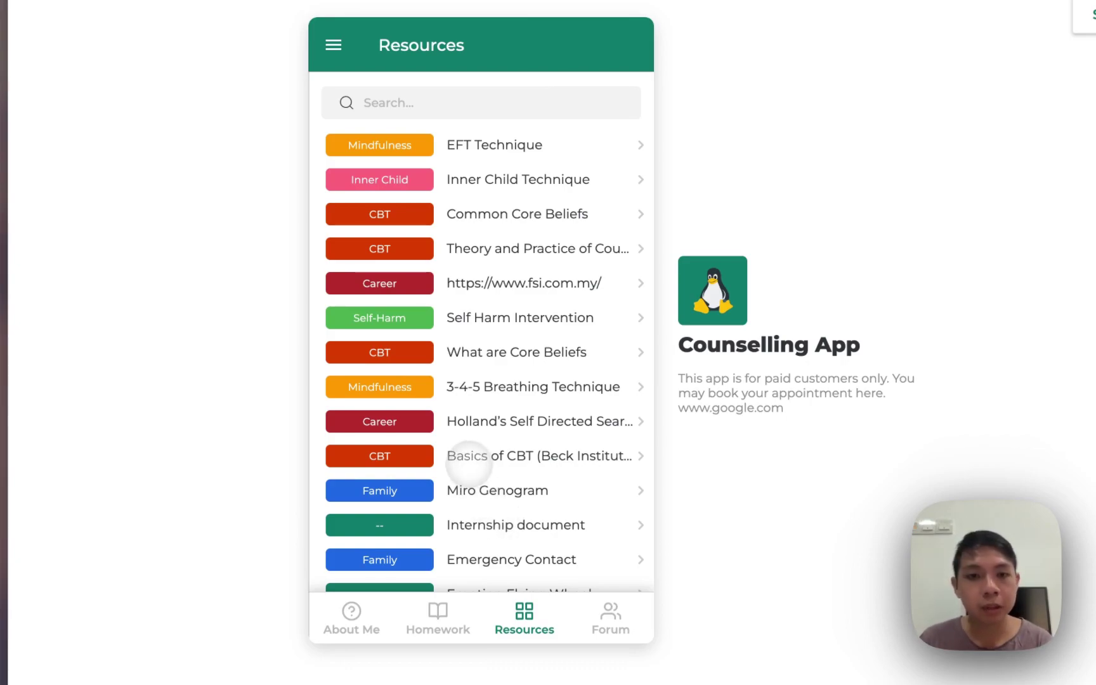
{"action": "scroll", "coordinate": [431, 510], "scroll_direction": "down", "scroll_amount": 1}
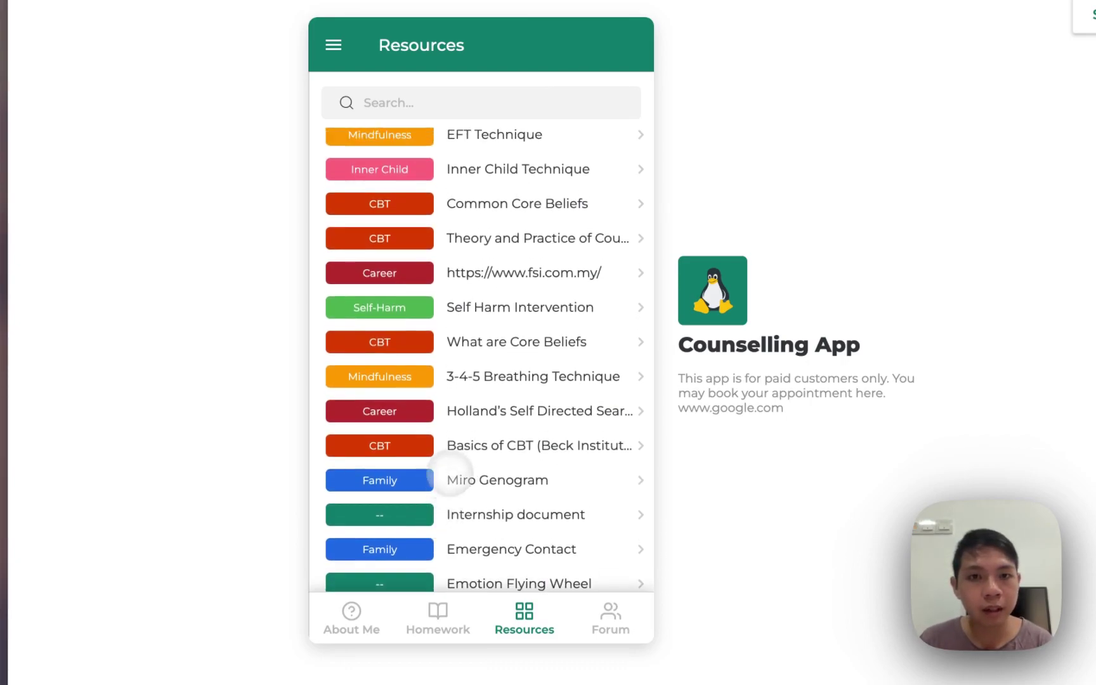
{"action": "scroll", "coordinate": [437, 274], "scroll_direction": "down", "scroll_amount": 5}
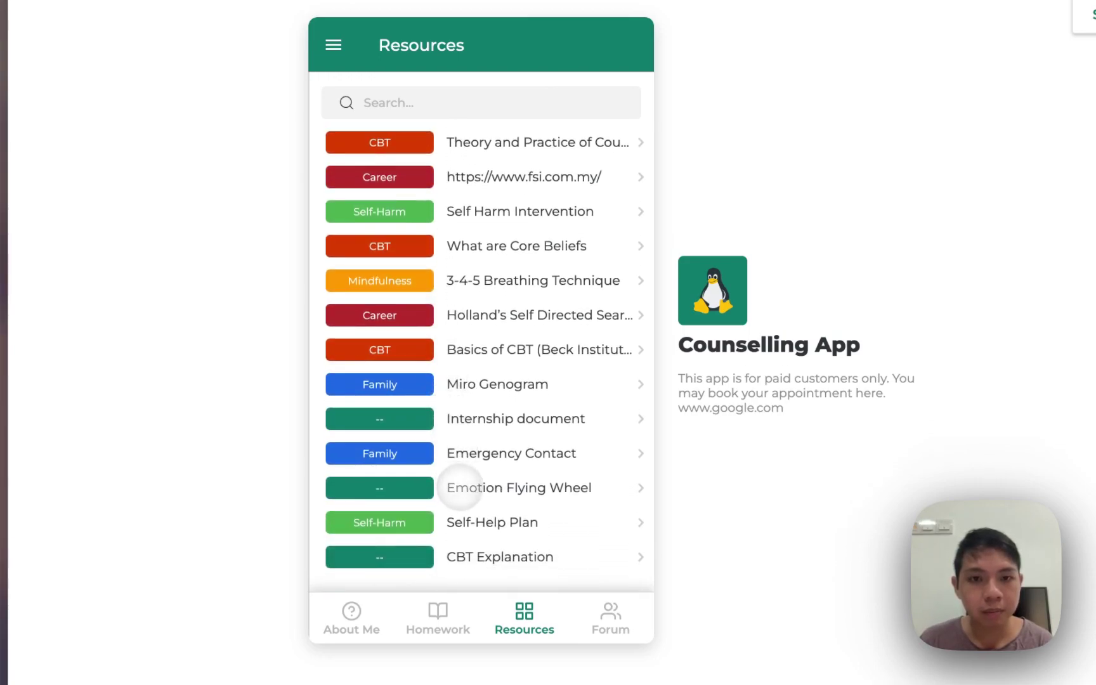
{"action": "left_click", "coordinate": [450, 487]}
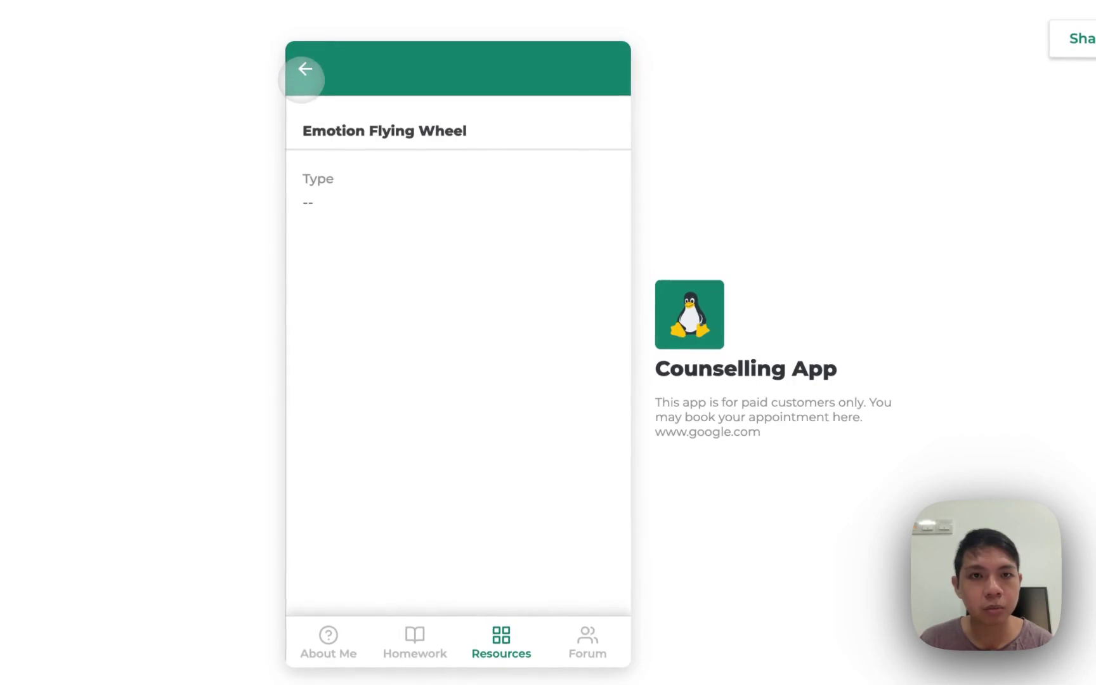
{"action": "left_click", "coordinate": [306, 67]}
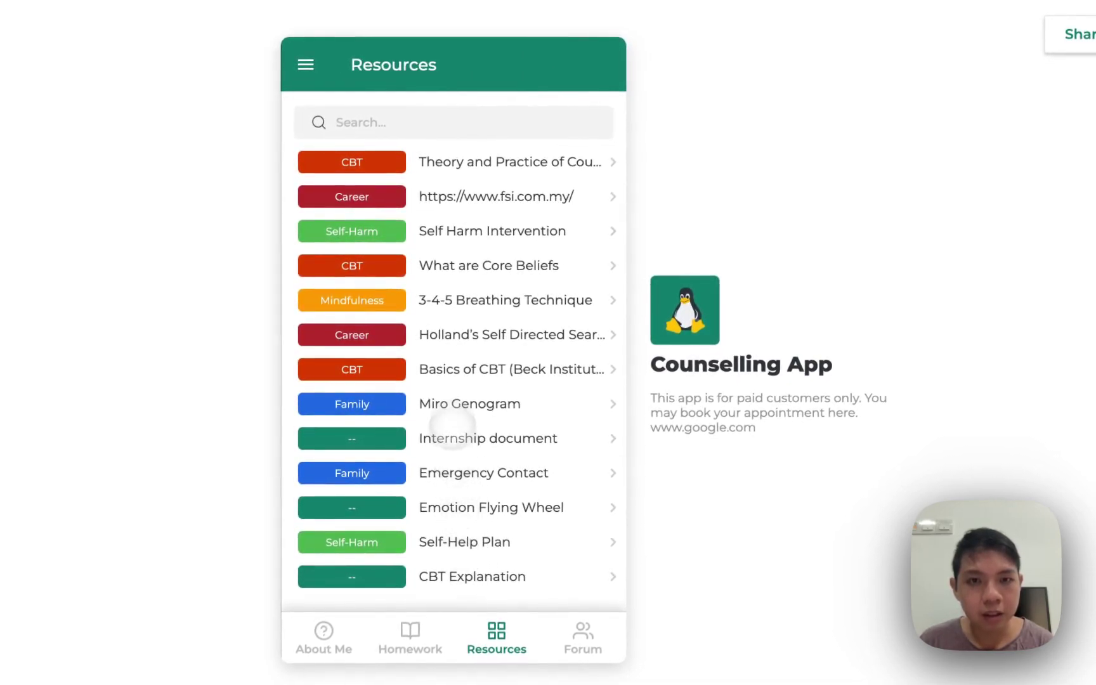
{"action": "left_click", "coordinate": [437, 368]}
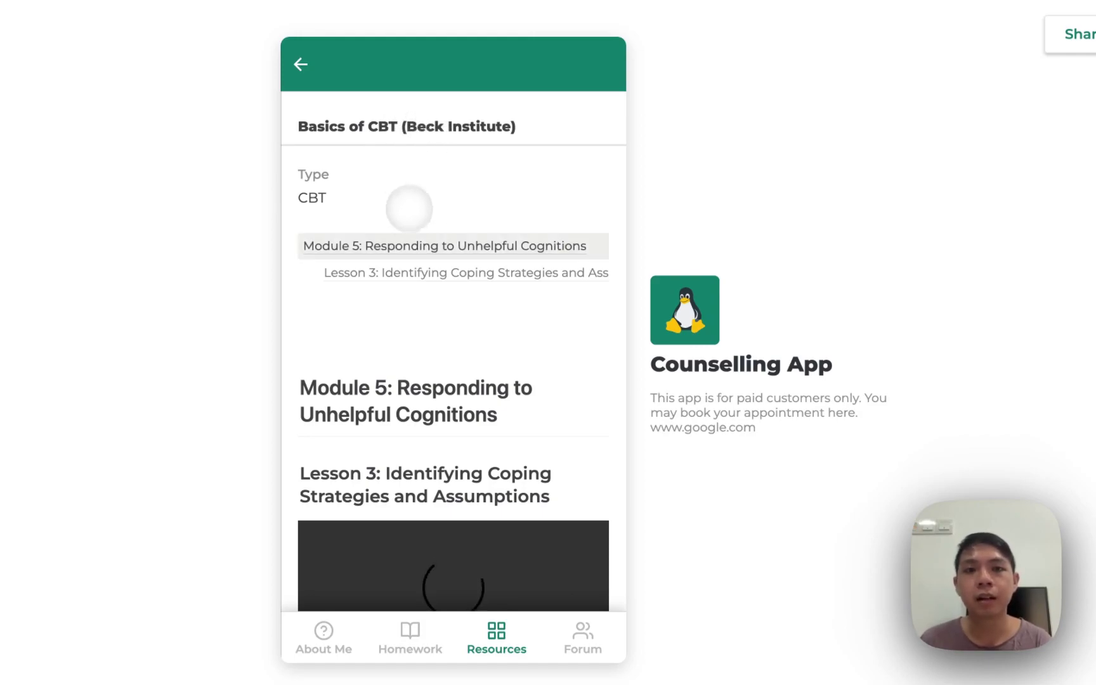
{"action": "scroll", "coordinate": [386, 350], "scroll_direction": "down", "scroll_amount": 1}
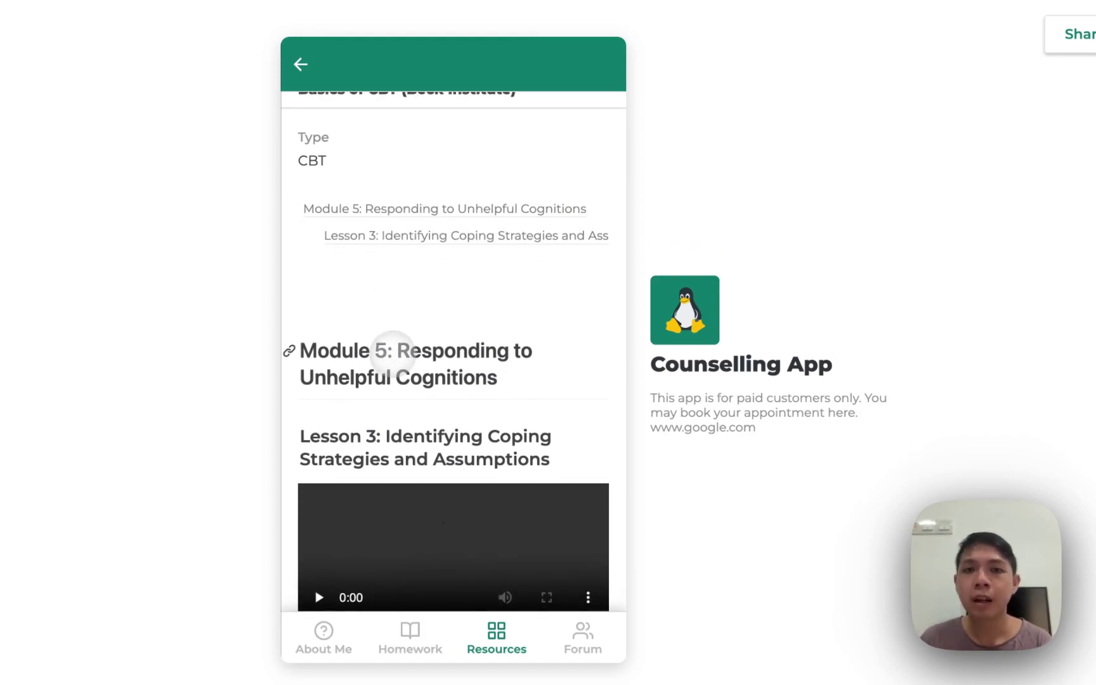
{"action": "scroll", "coordinate": [386, 270], "scroll_direction": "up", "scroll_amount": 1}
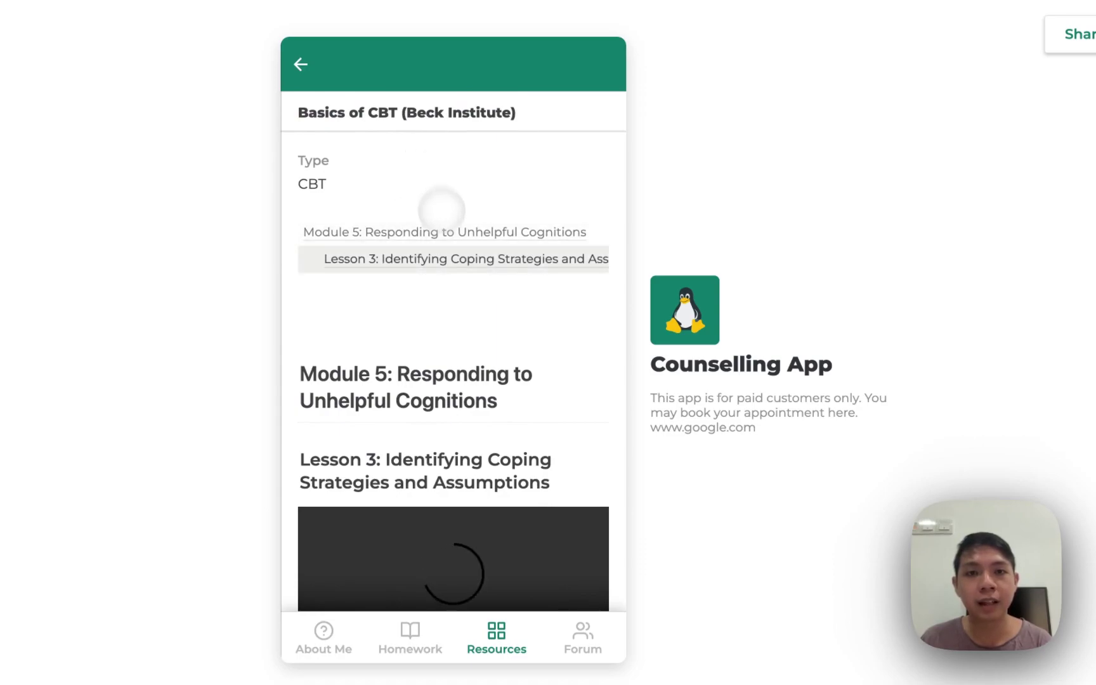
{"action": "scroll", "coordinate": [444, 228], "scroll_direction": "down", "scroll_amount": 3}
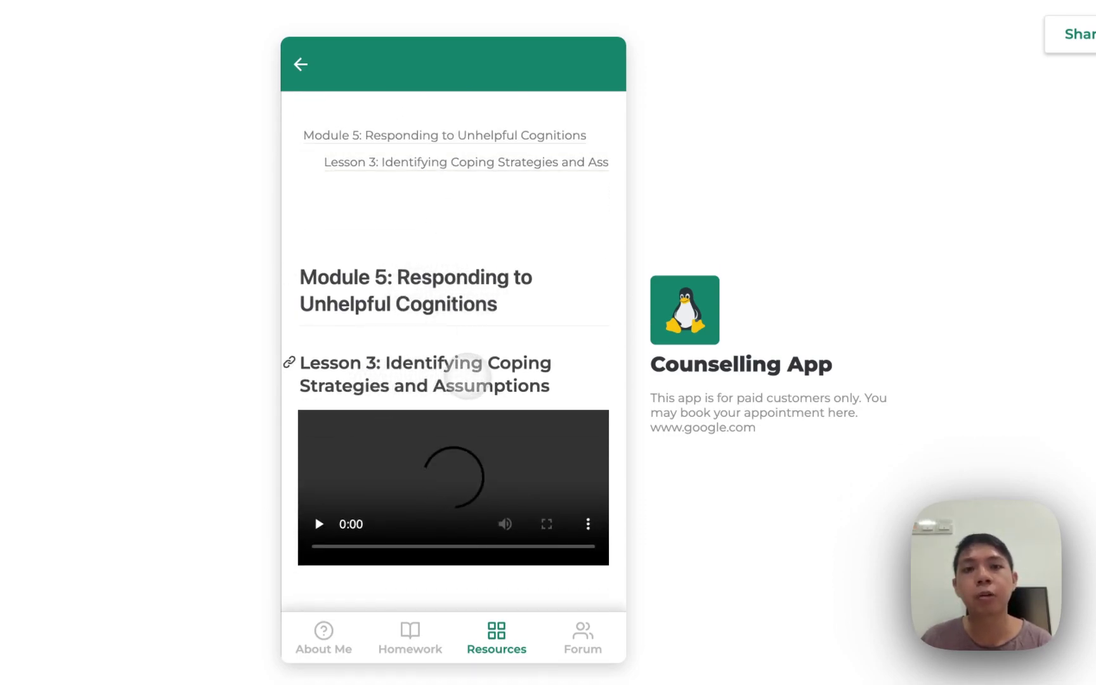
{"action": "left_click", "coordinate": [317, 524]}
{"action": "left_click", "coordinate": [324, 527]}
{"action": "left_click", "coordinate": [323, 527]}
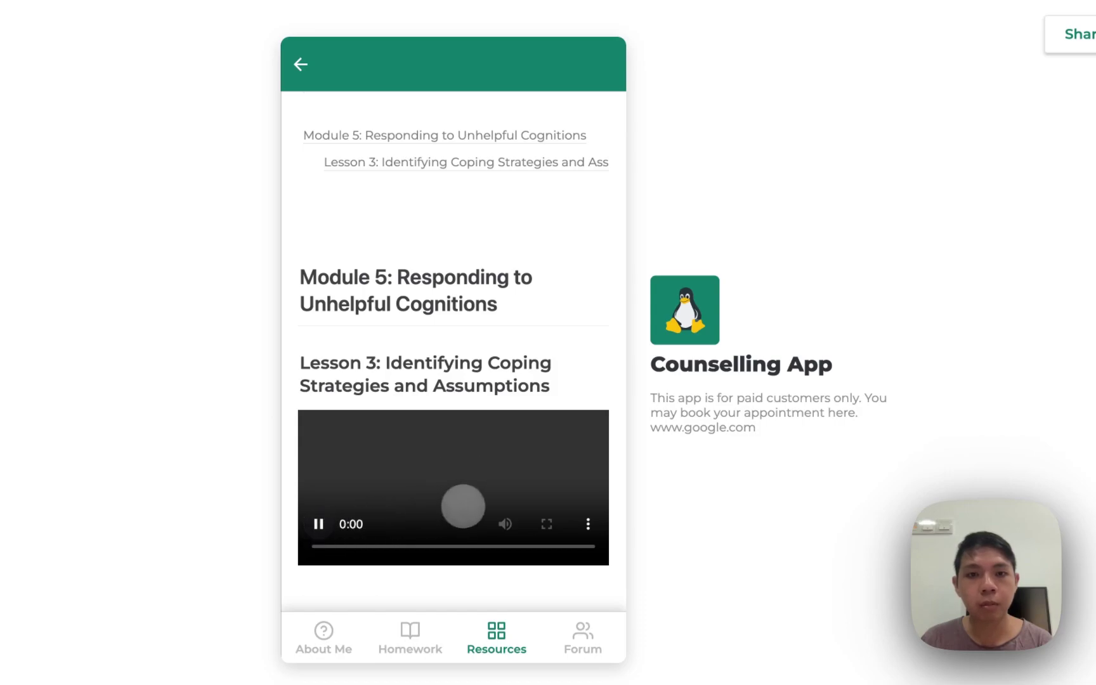
{"action": "left_click", "coordinate": [318, 523]}
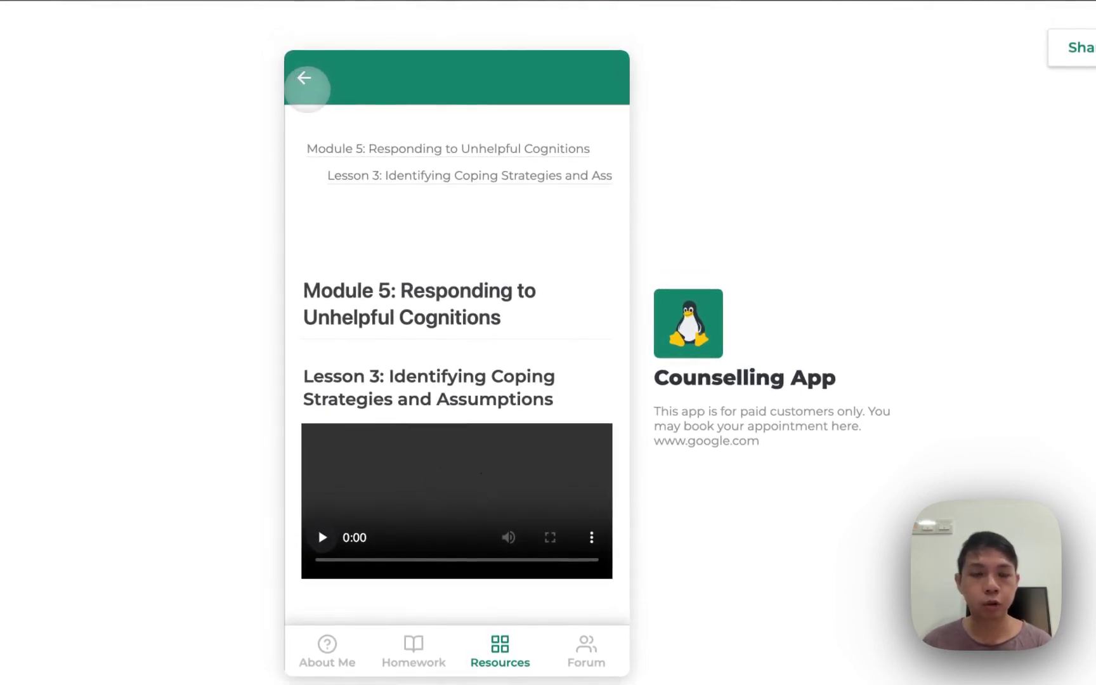
Look through the Inner Child Technique and EFT Technique resources, returning to the list each time
{"action": "left_click", "coordinate": [306, 89]}
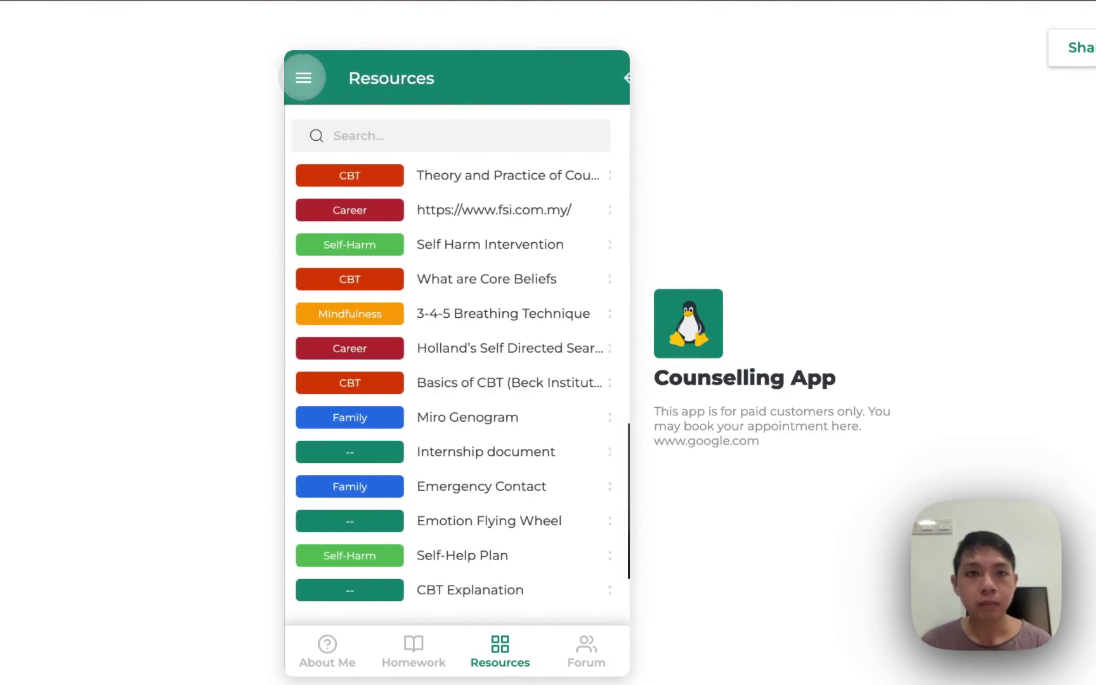
{"action": "scroll", "coordinate": [398, 198], "scroll_direction": "up", "scroll_amount": 2}
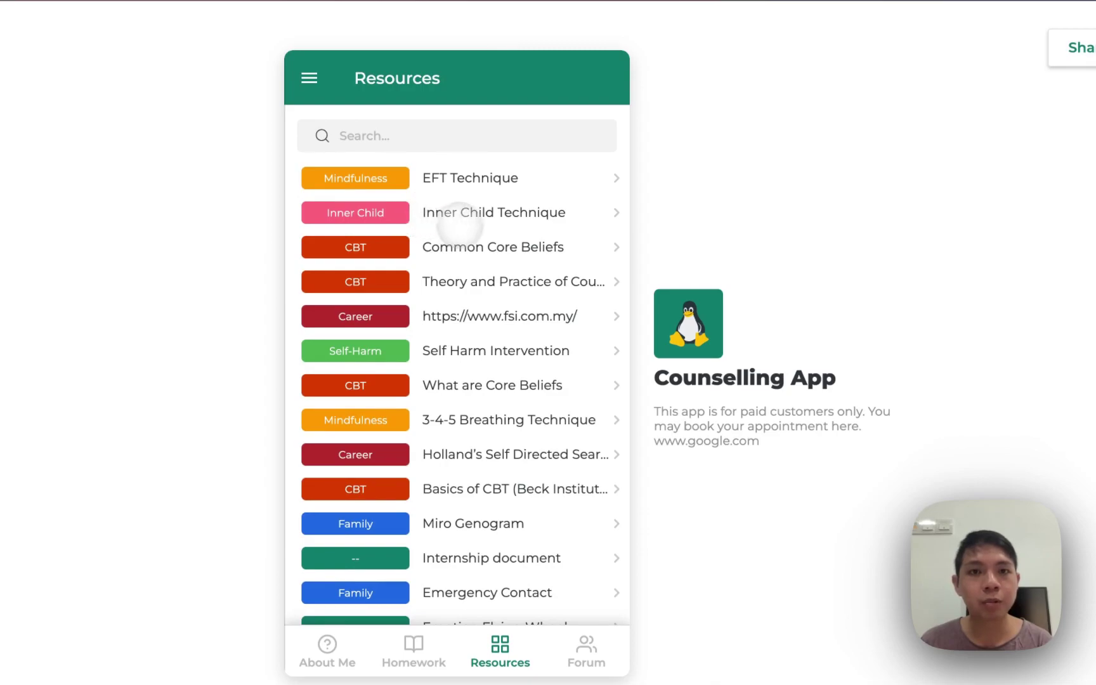
{"action": "left_click", "coordinate": [448, 215]}
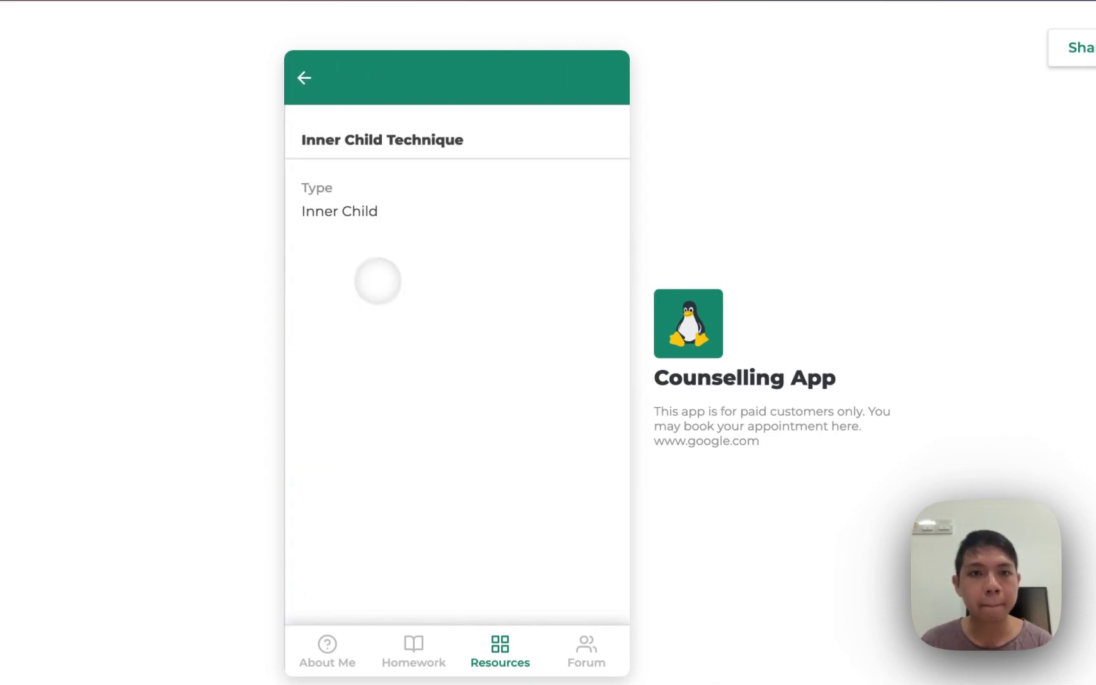
{"action": "left_click", "coordinate": [304, 79]}
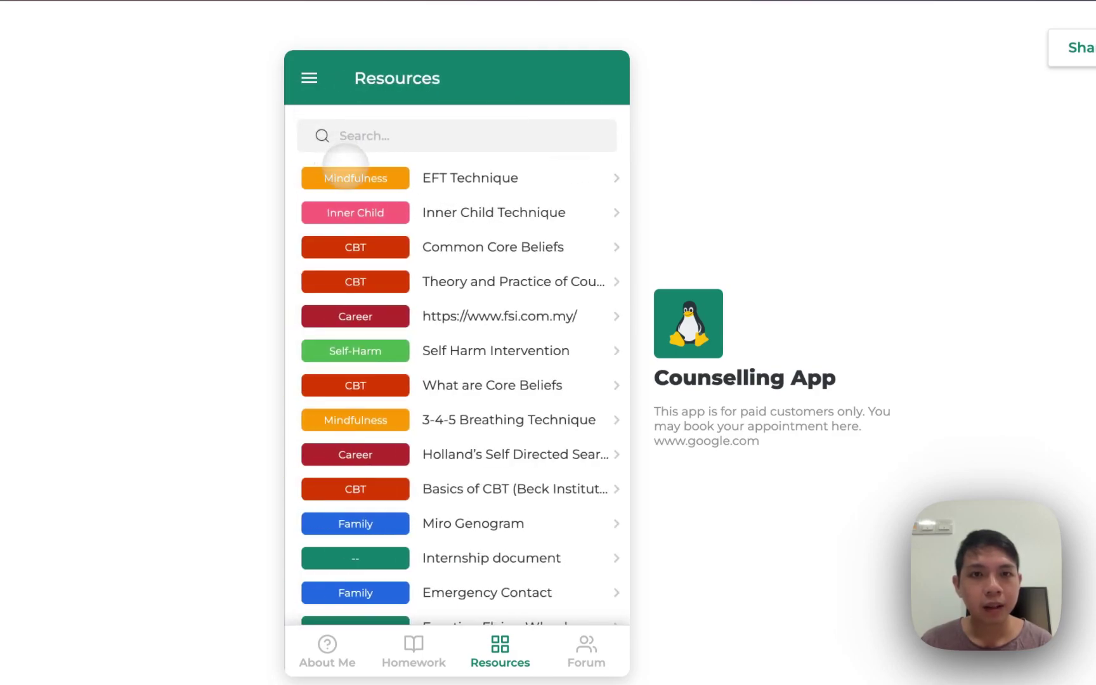
{"action": "left_click", "coordinate": [365, 177]}
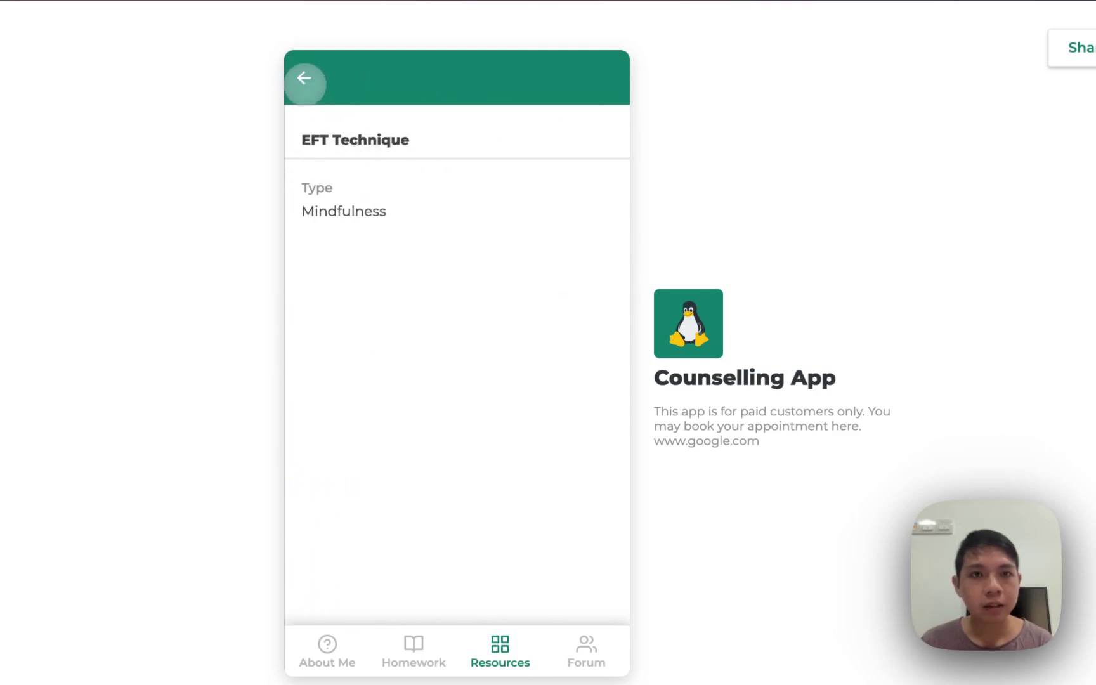
{"action": "left_click", "coordinate": [306, 80]}
Check the counselling Theory and Practice resource, then open Common Core Beliefs
{"action": "left_click", "coordinate": [430, 281]}
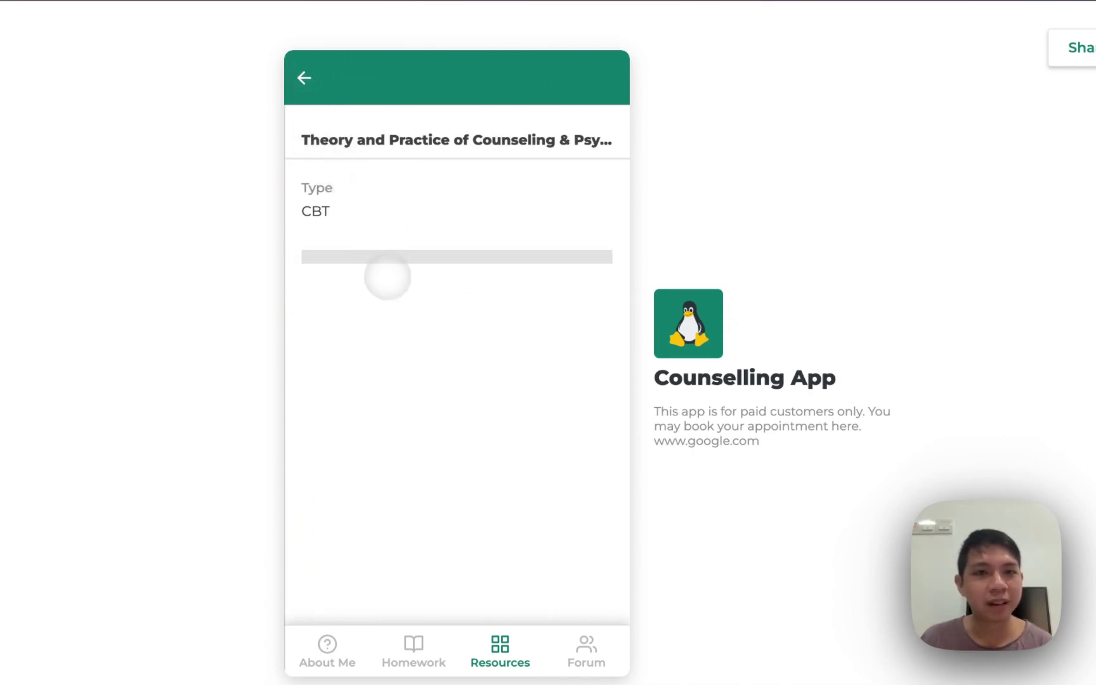
{"action": "left_click", "coordinate": [300, 78]}
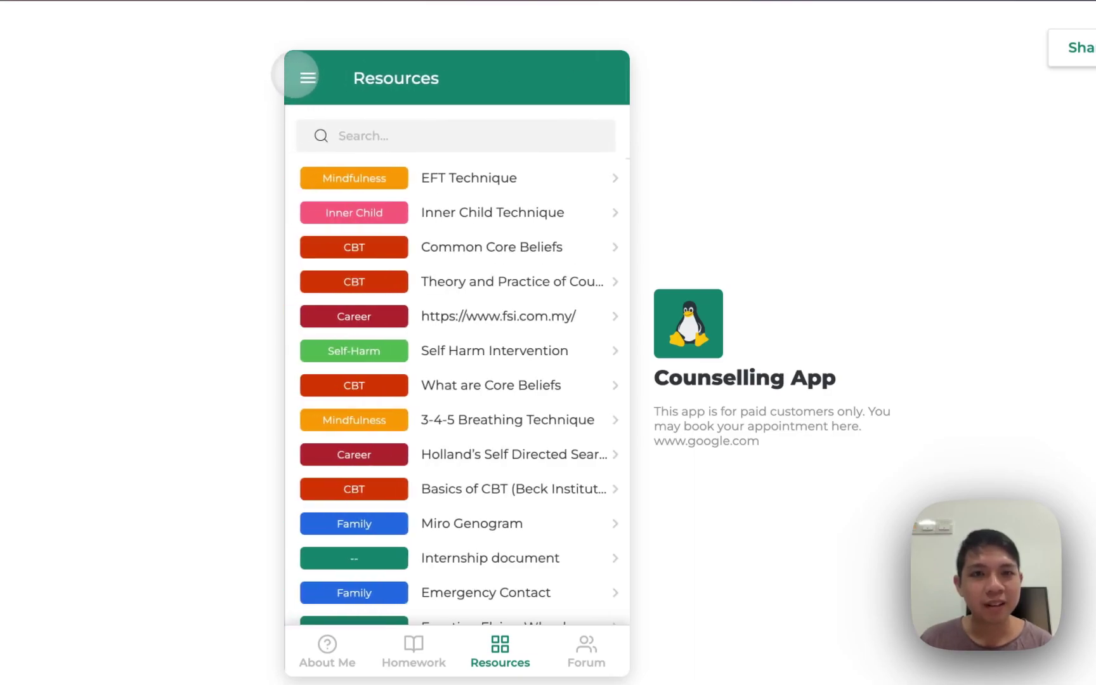
{"action": "left_click", "coordinate": [376, 254]}
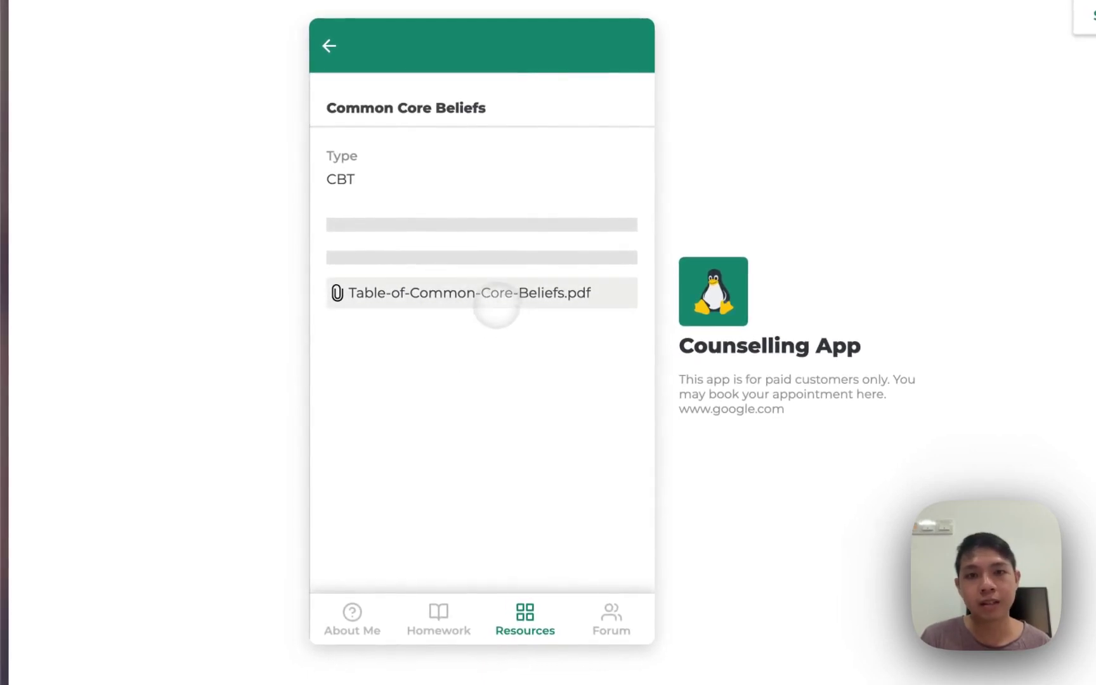
Tick 'I will never be good enough for my parents' in the core beliefs PDF, then return to the app's Forum
{"action": "left_click", "coordinate": [497, 303]}
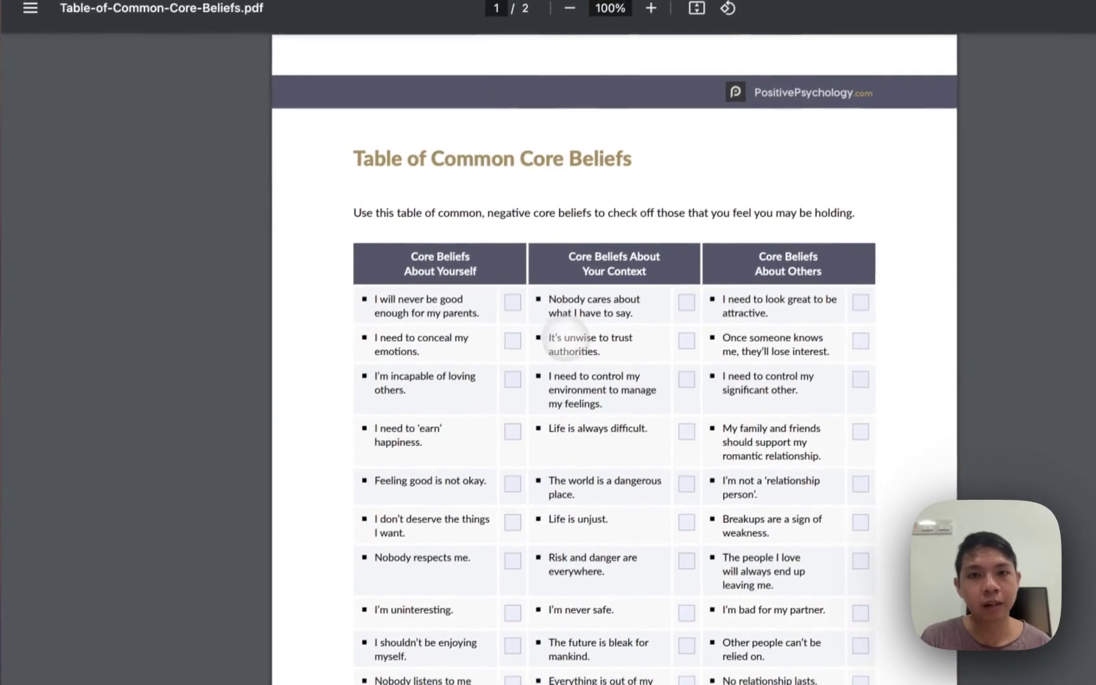
{"action": "left_click", "coordinate": [513, 302]}
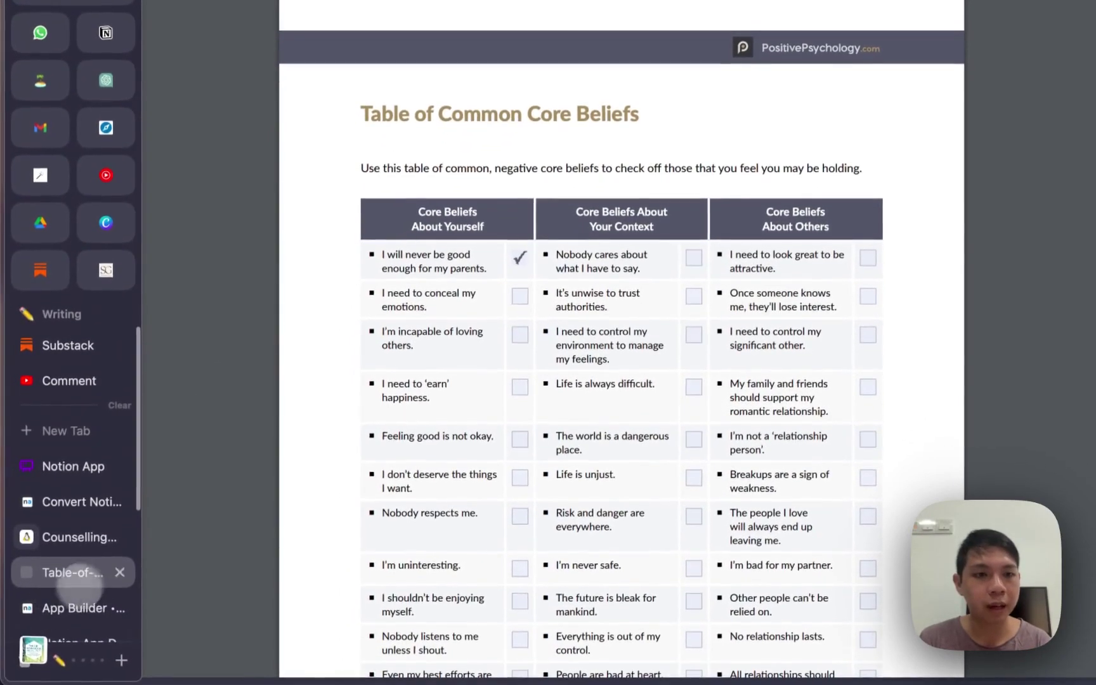
{"action": "left_click", "coordinate": [71, 534]}
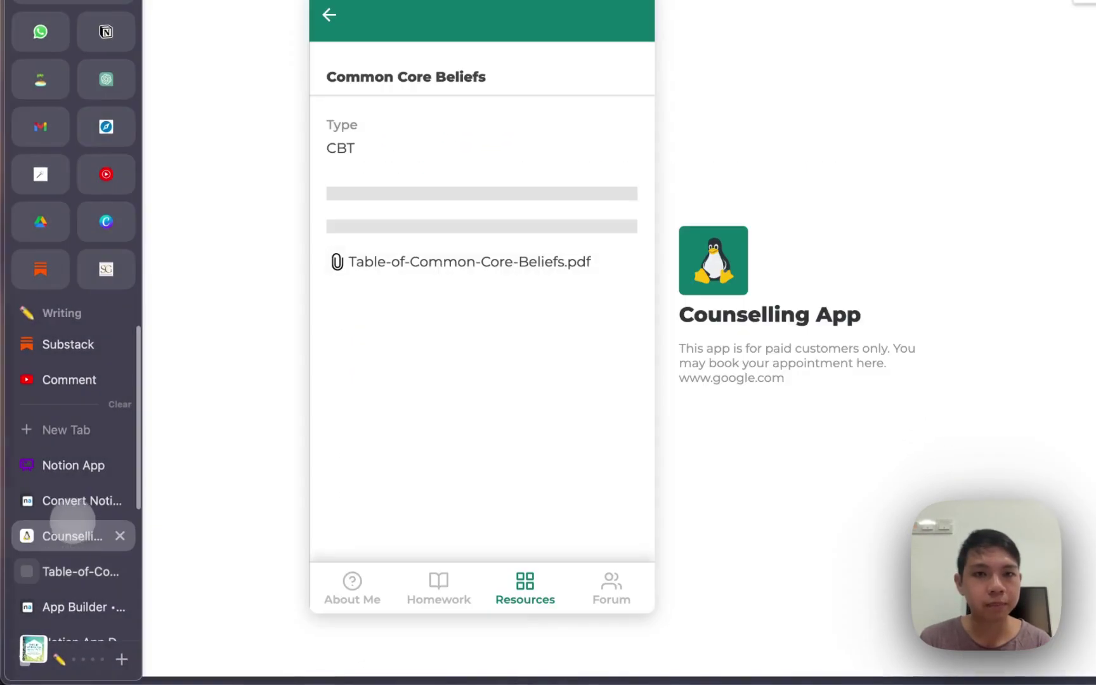
{"action": "left_click", "coordinate": [611, 588]}
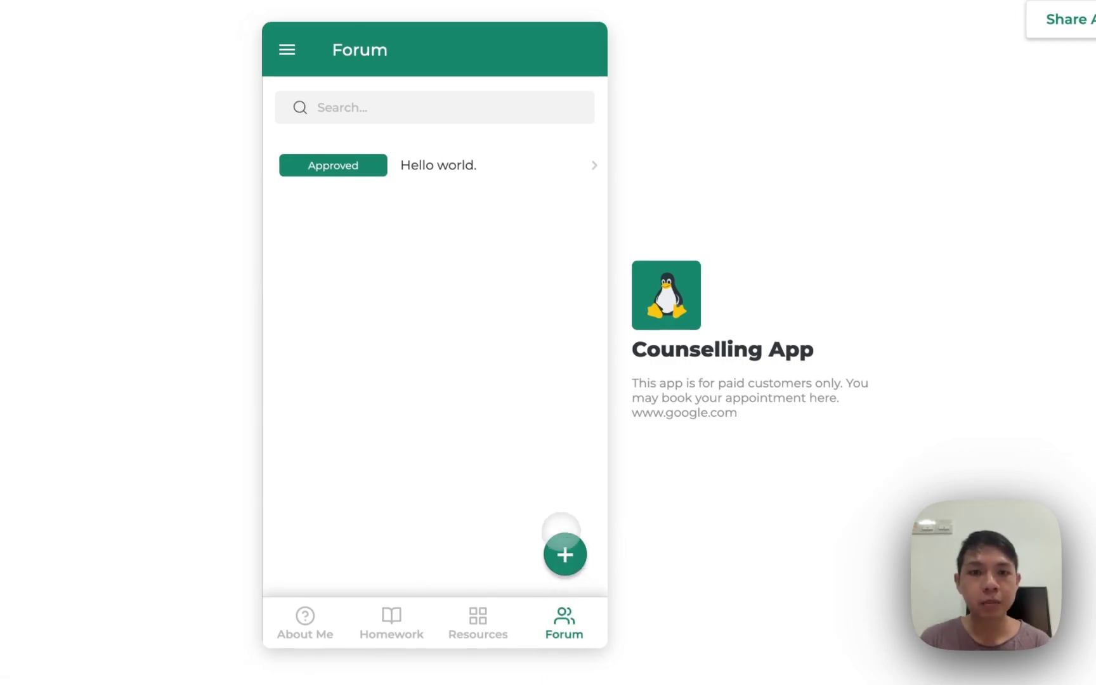
Post a new forum question asking how to handle feeling anxious
{"action": "left_click", "coordinate": [555, 543]}
{"action": "left_click", "coordinate": [377, 151]}
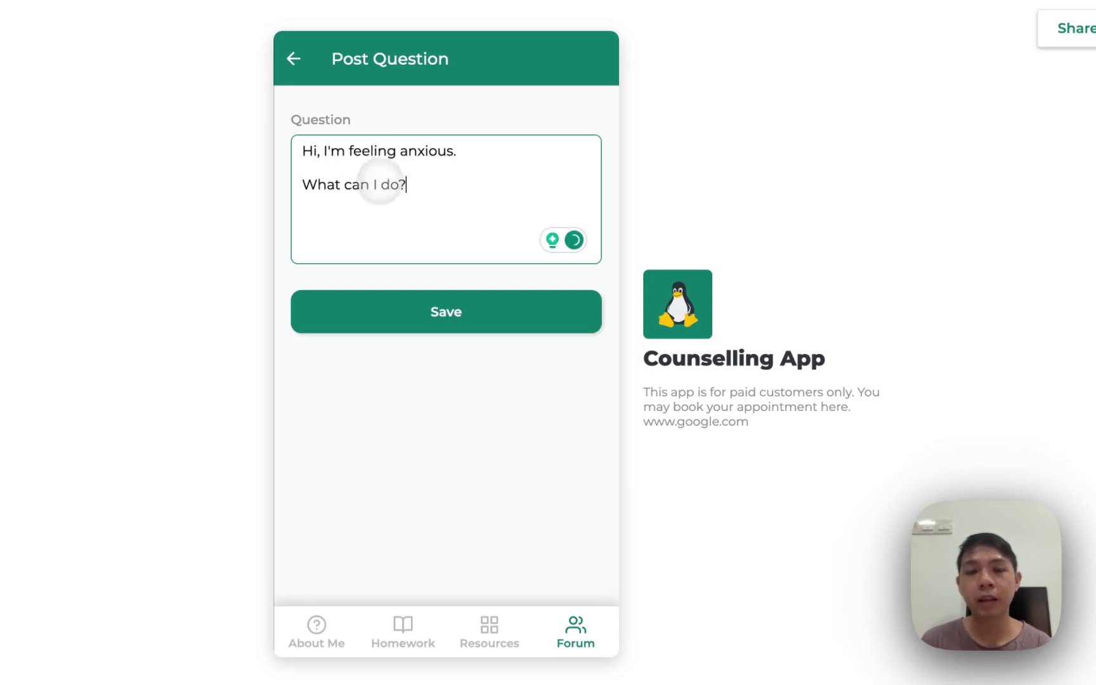
{"action": "left_click", "coordinate": [384, 314]}
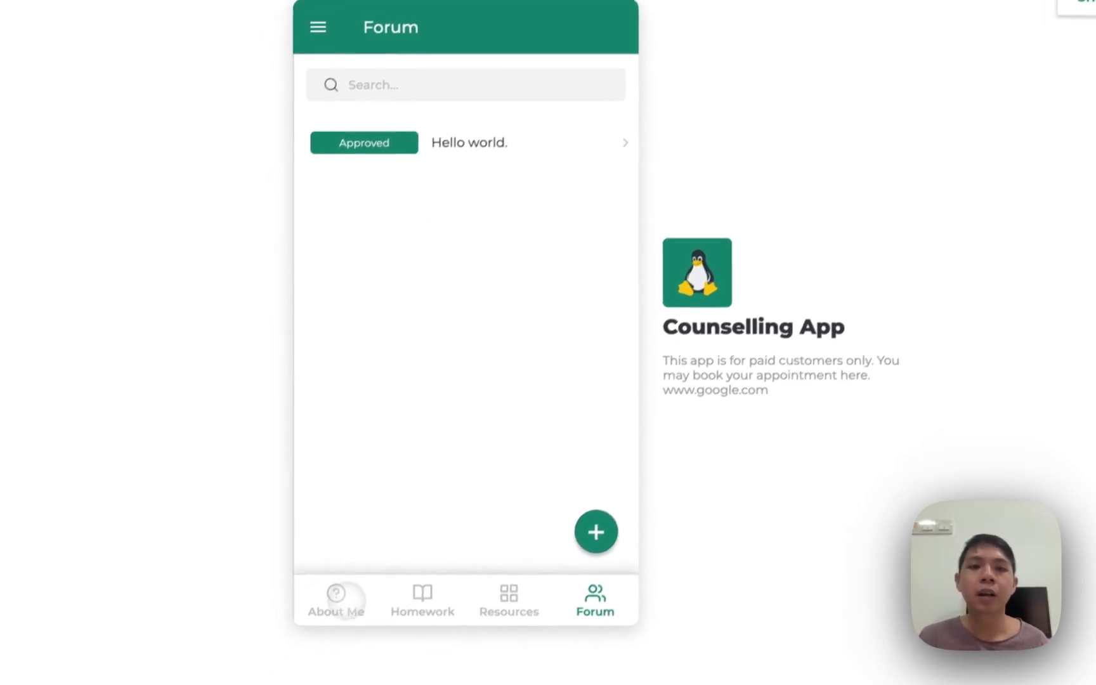
Tour the About Me, Homework, Resources and Forum screens, ending back on About Me
{"action": "left_click", "coordinate": [321, 627]}
{"action": "left_click", "coordinate": [406, 624]}
{"action": "left_click", "coordinate": [485, 624]}
{"action": "left_click", "coordinate": [588, 580]}
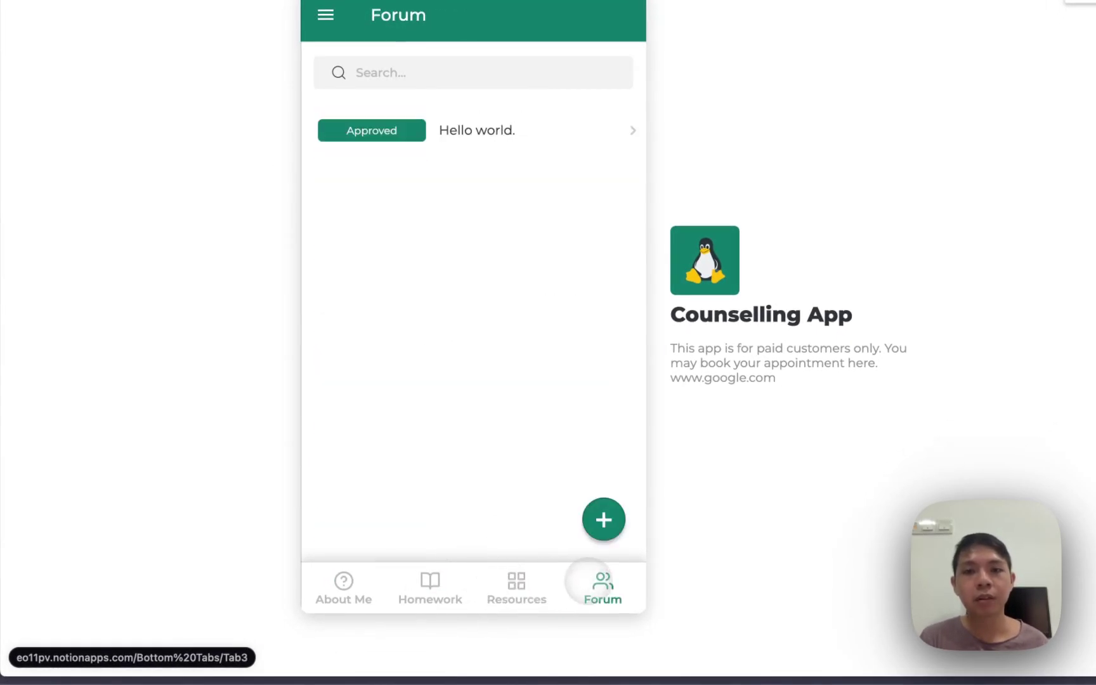
{"action": "left_click", "coordinate": [343, 591]}
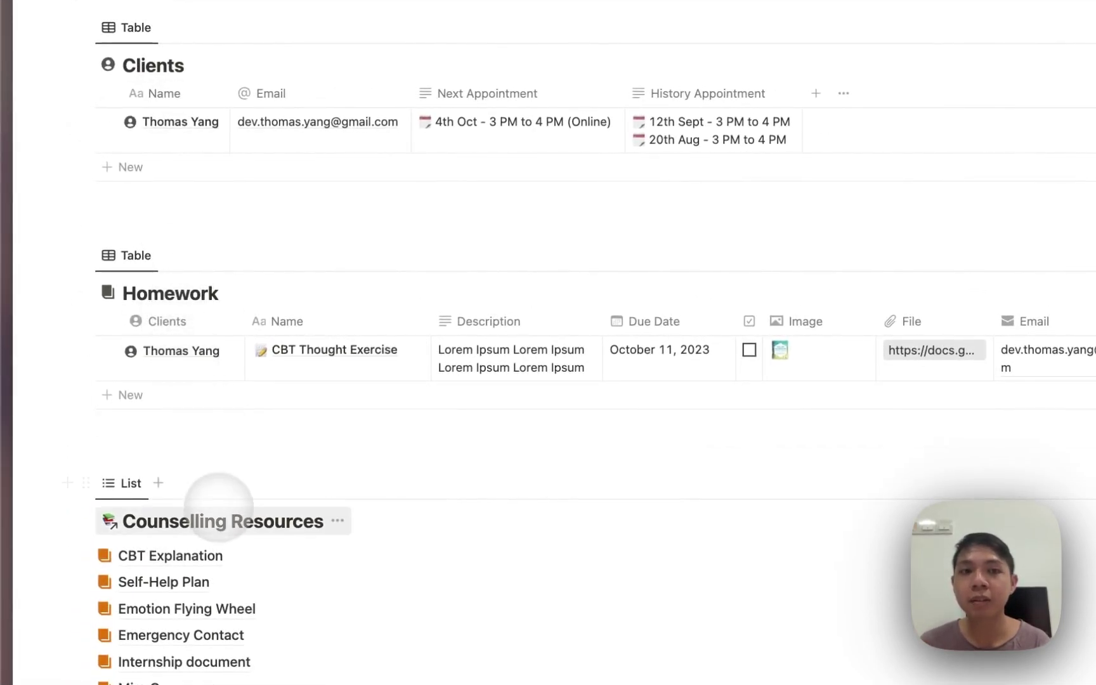
Scroll through the Notion workspace's Clients, Homework, Counselling Resources and Forum databases
{"action": "scroll", "coordinate": [211, 506], "scroll_direction": "down", "scroll_amount": 6}
{"action": "scroll", "coordinate": [216, 523], "scroll_direction": "down", "scroll_amount": 4}
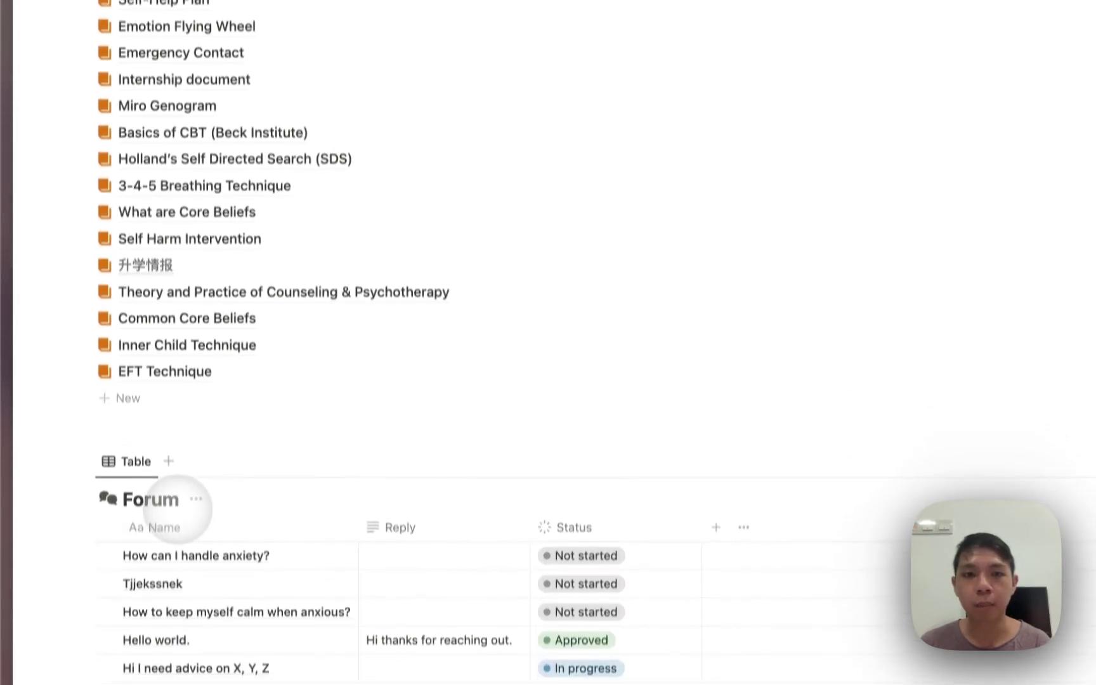
{"action": "scroll", "coordinate": [204, 469], "scroll_direction": "up", "scroll_amount": 10}
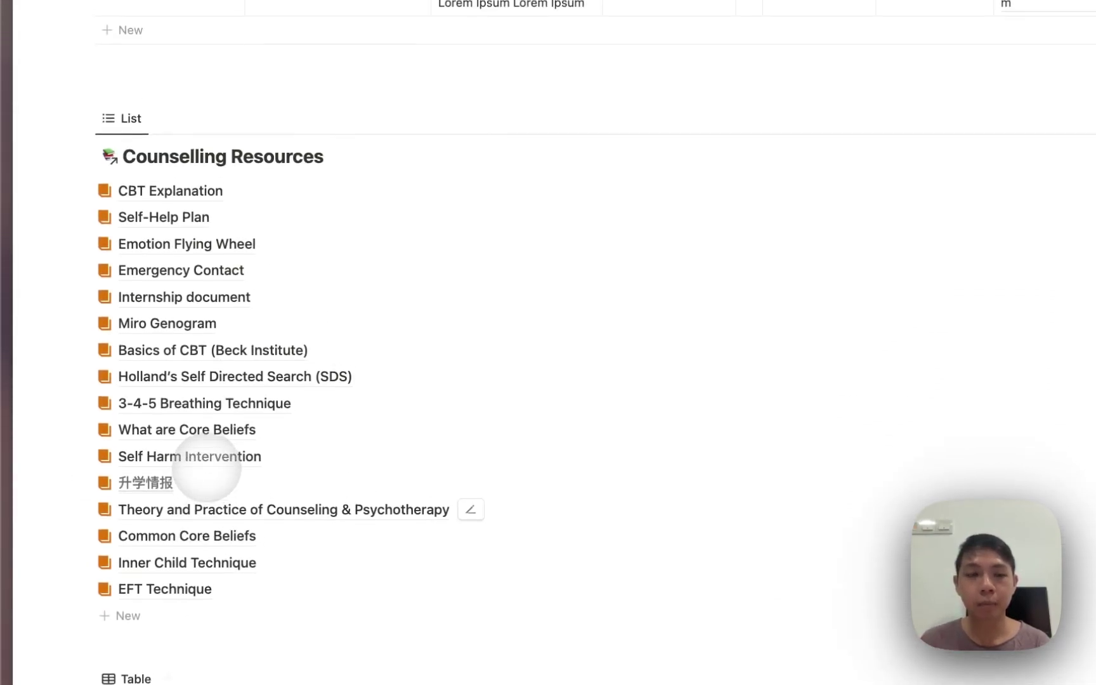
{"action": "scroll", "coordinate": [207, 467], "scroll_direction": "up", "scroll_amount": 3}
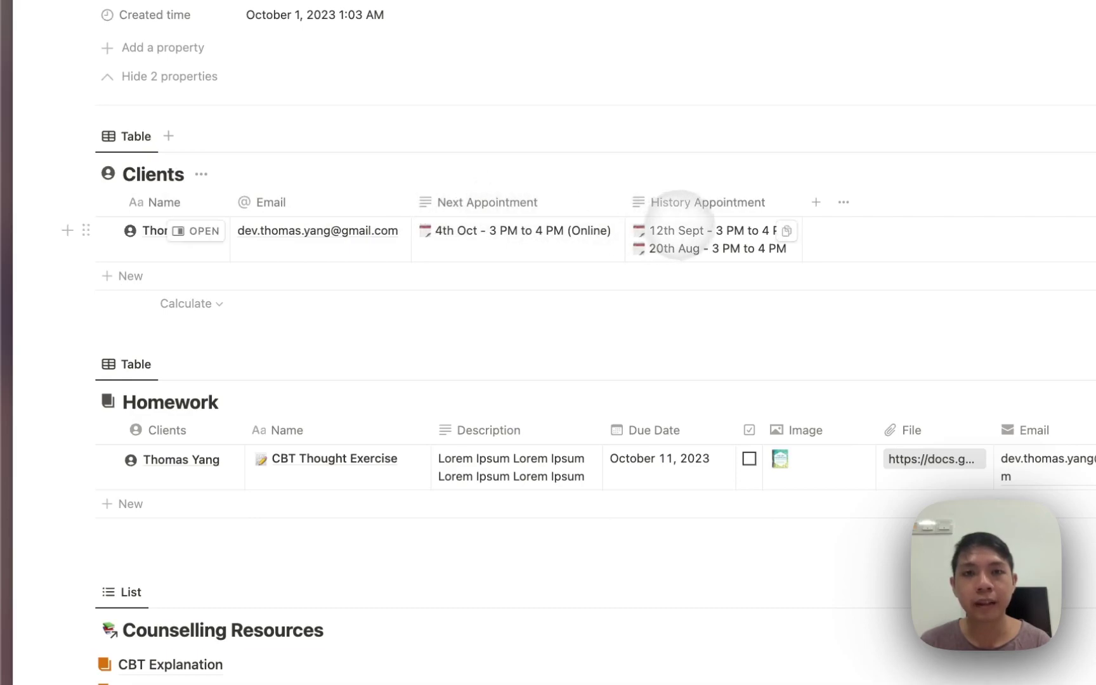
Inspect the client's Next Appointment and History Appointment cells in the Clients table
{"action": "left_click", "coordinate": [577, 246]}
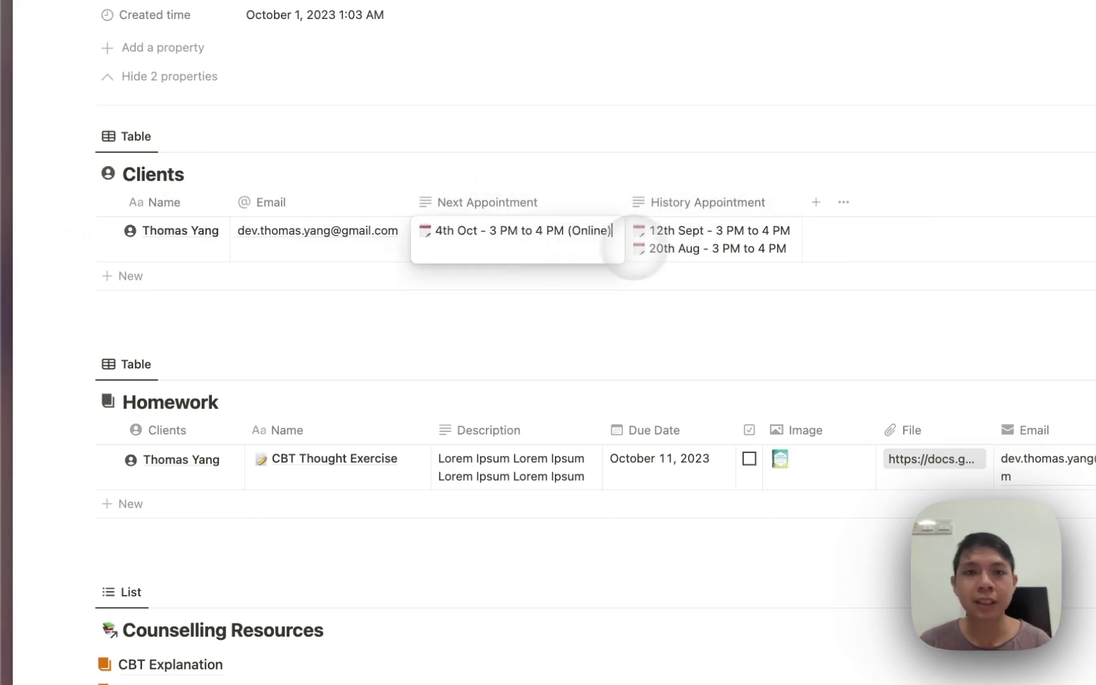
{"action": "left_click", "coordinate": [635, 248]}
{"action": "key", "text": "Escape"}
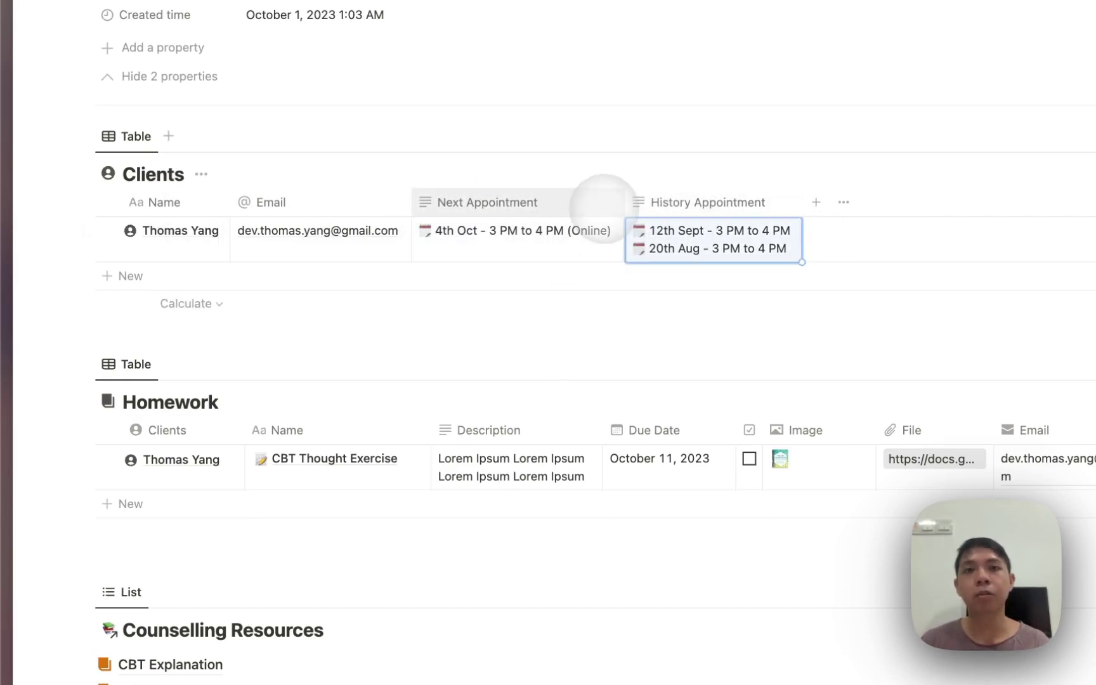
{"action": "left_click", "coordinate": [598, 177]}
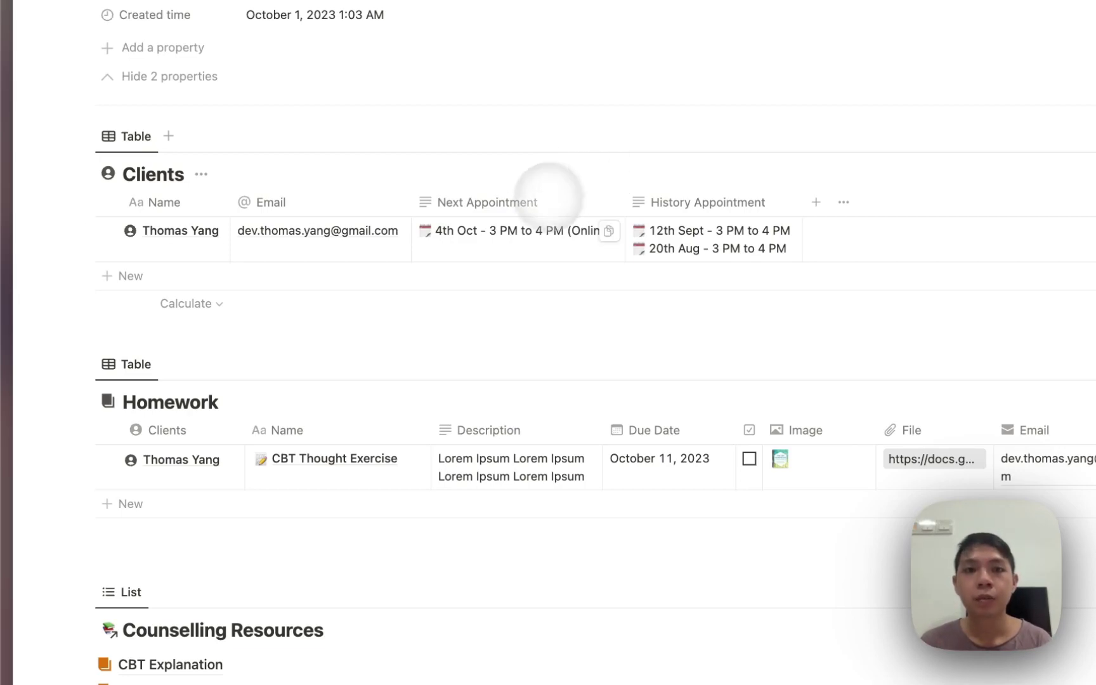
In the Homework table, select the completion checkbox and drag the Email column wider
{"action": "left_click", "coordinate": [504, 227]}
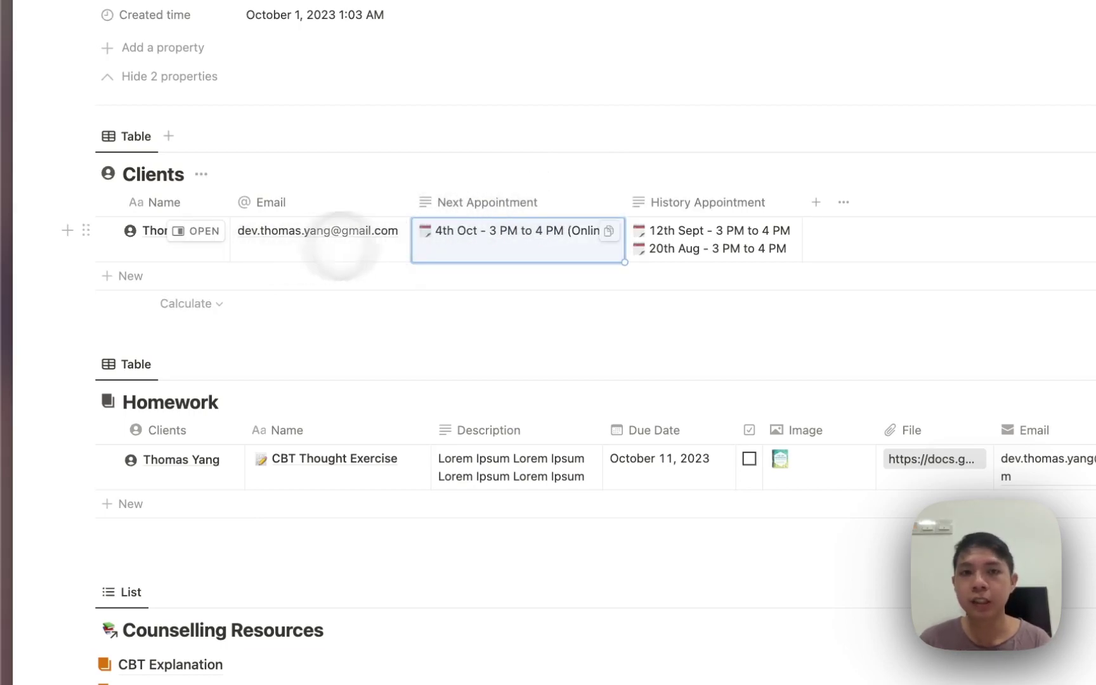
{"action": "scroll", "coordinate": [274, 400], "scroll_direction": "down", "scroll_amount": 1}
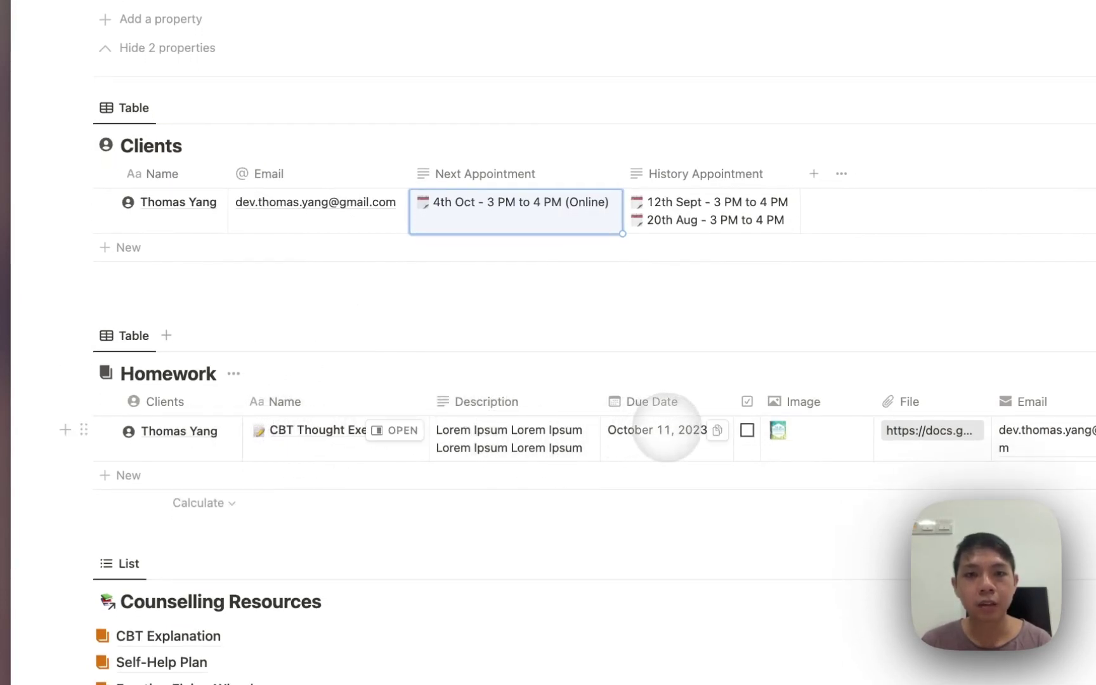
{"action": "left_click", "coordinate": [421, 389]}
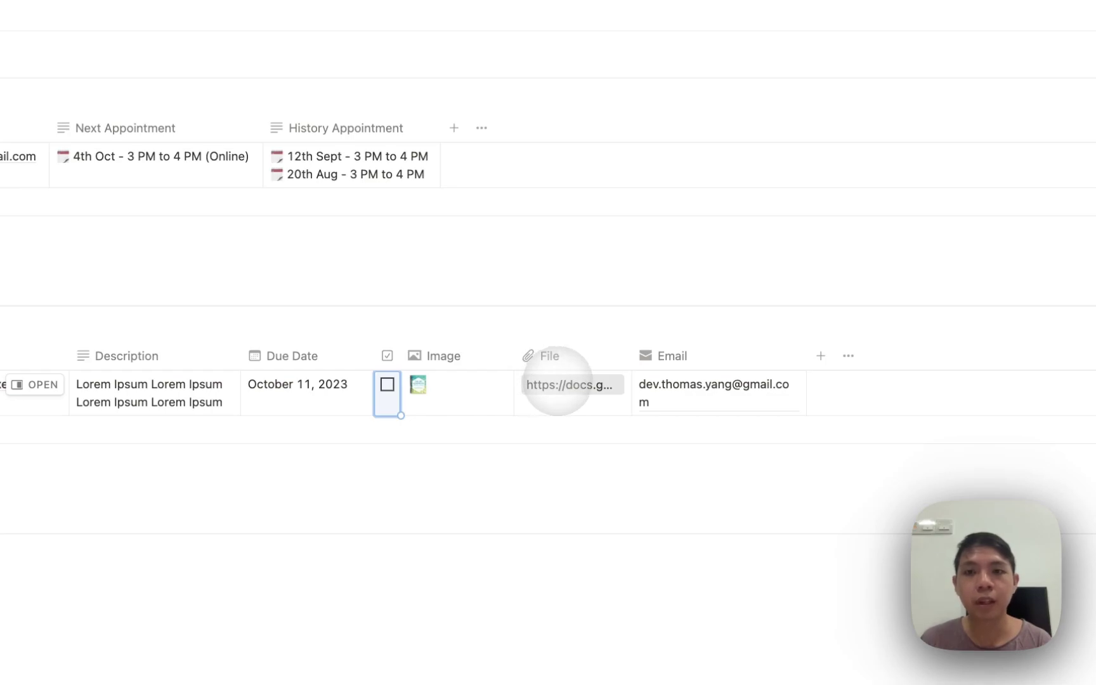
{"action": "left_click_drag", "start_coordinate": [805, 355], "coordinate": [812, 356]}
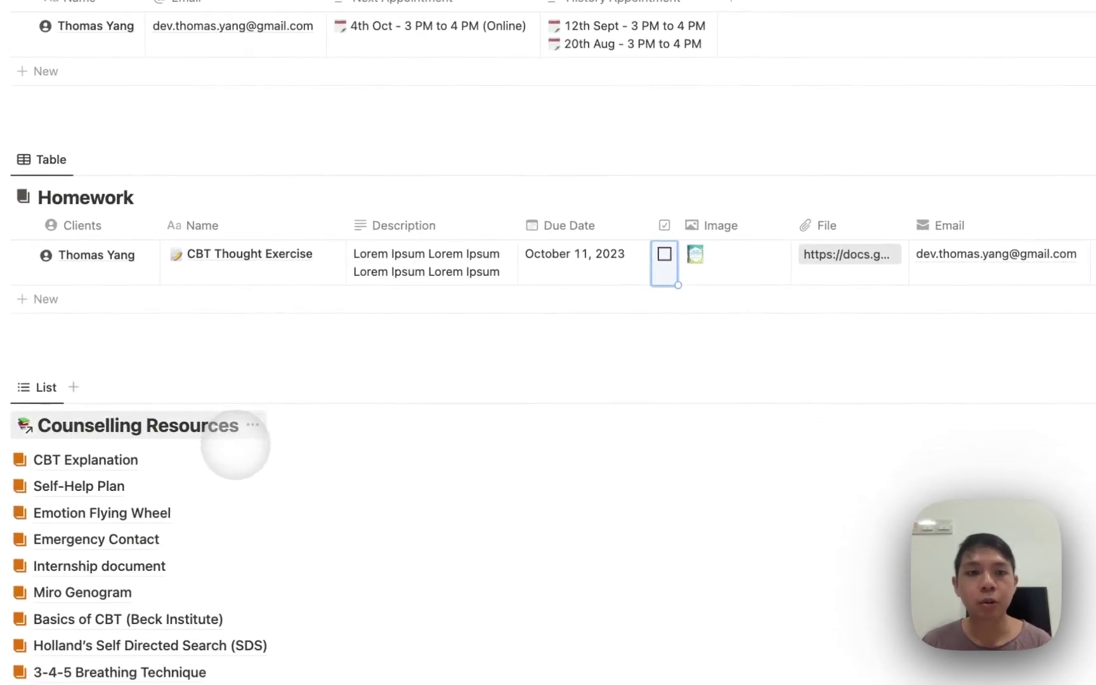
Preview the Basics of CBT (Beck Institute) resource and briefly play its lesson video
{"action": "scroll", "coordinate": [235, 444], "scroll_direction": "down", "scroll_amount": 3}
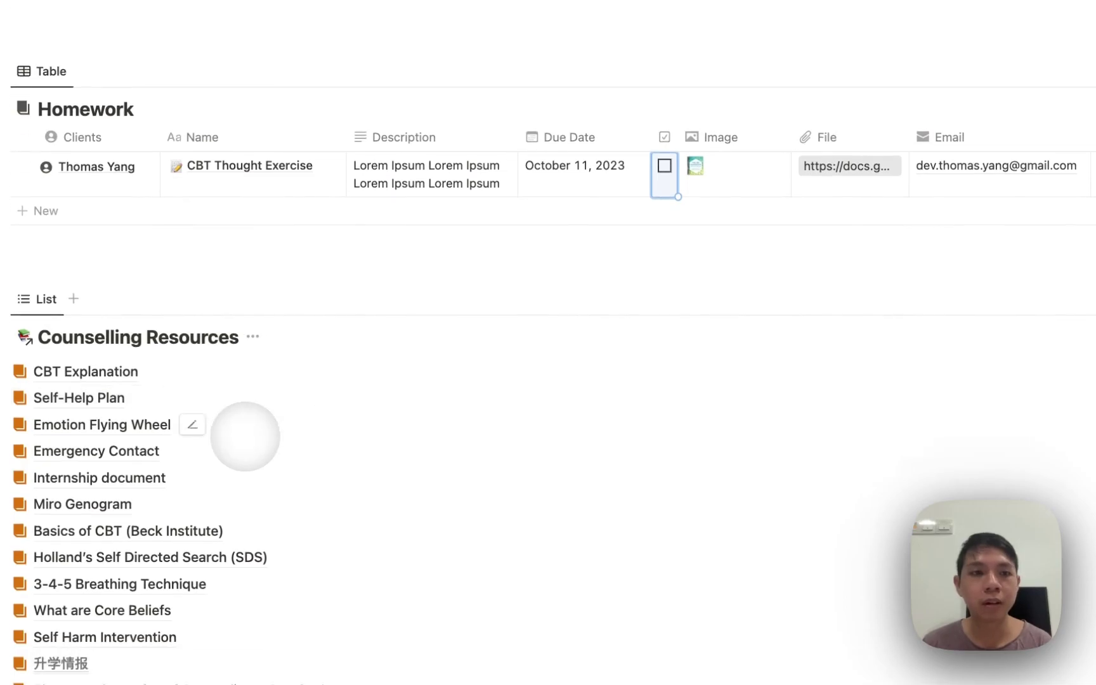
{"action": "scroll", "coordinate": [246, 440], "scroll_direction": "down", "scroll_amount": 2}
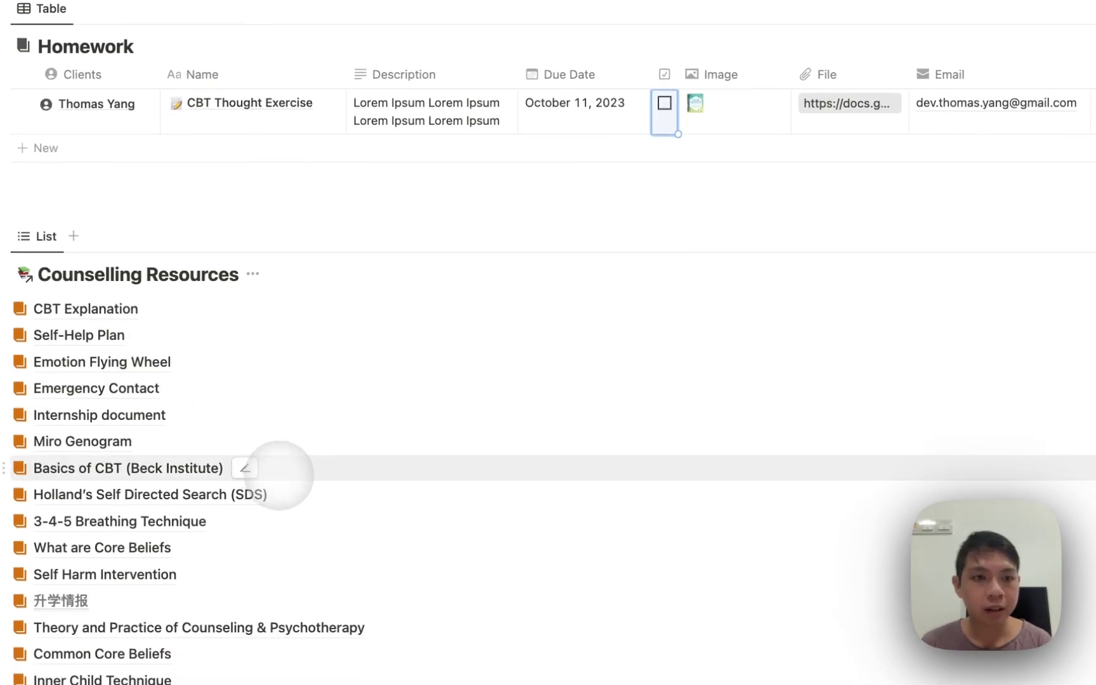
{"action": "left_click", "coordinate": [286, 473]}
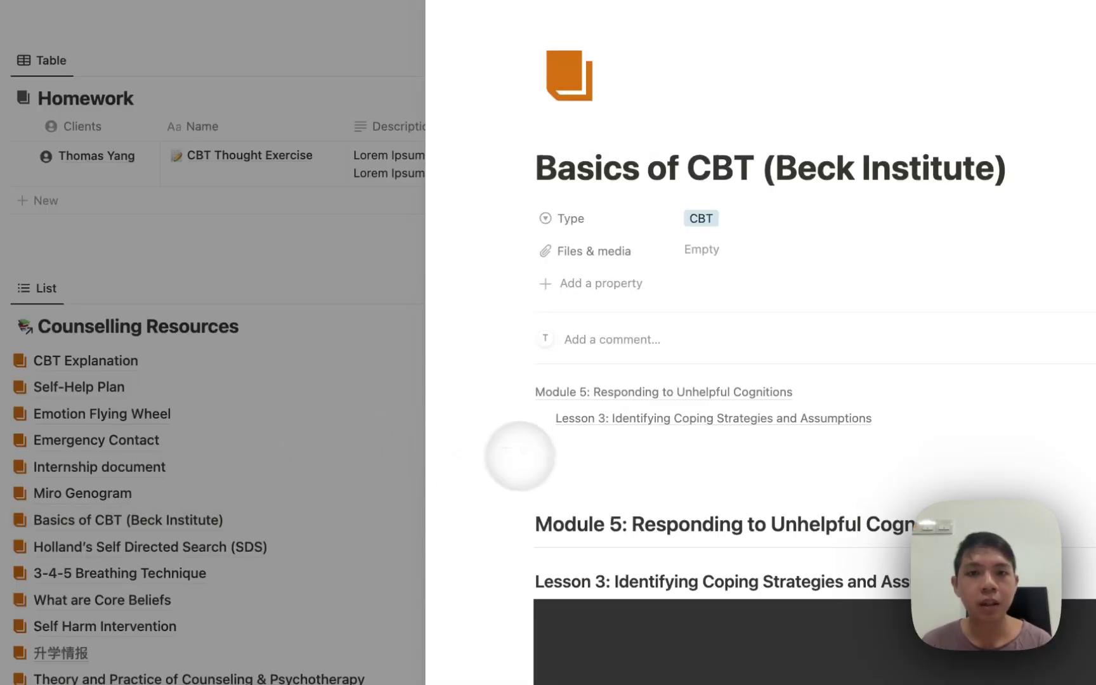
{"action": "scroll", "coordinate": [543, 465], "scroll_direction": "down", "scroll_amount": 2}
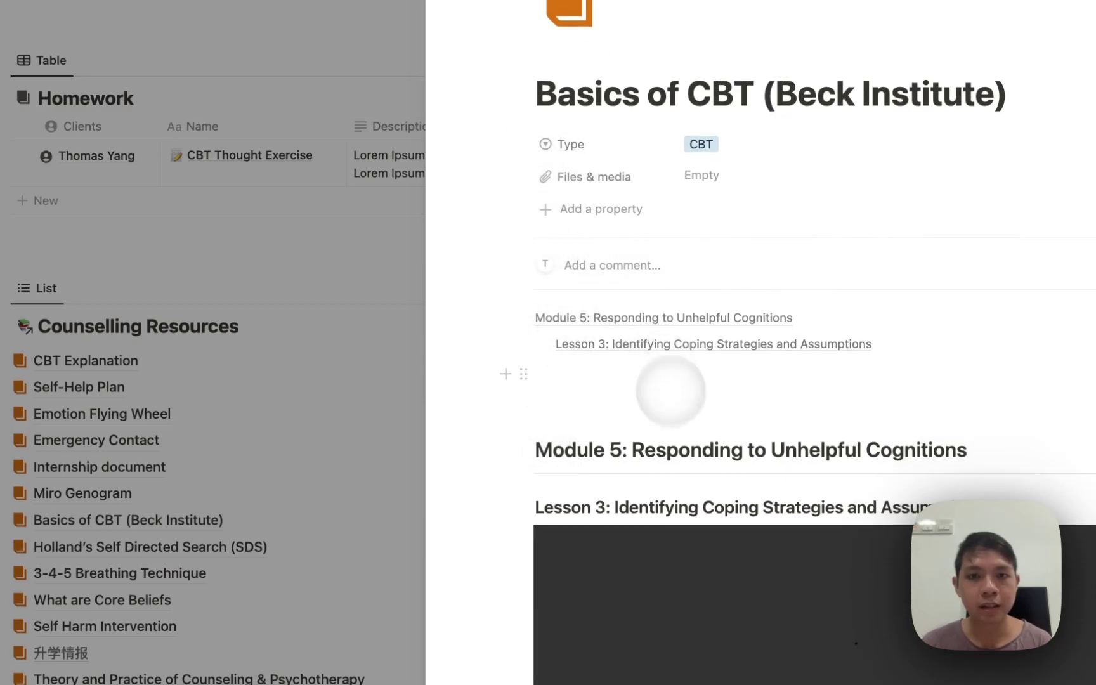
{"action": "scroll", "coordinate": [723, 542], "scroll_direction": "down", "scroll_amount": 1}
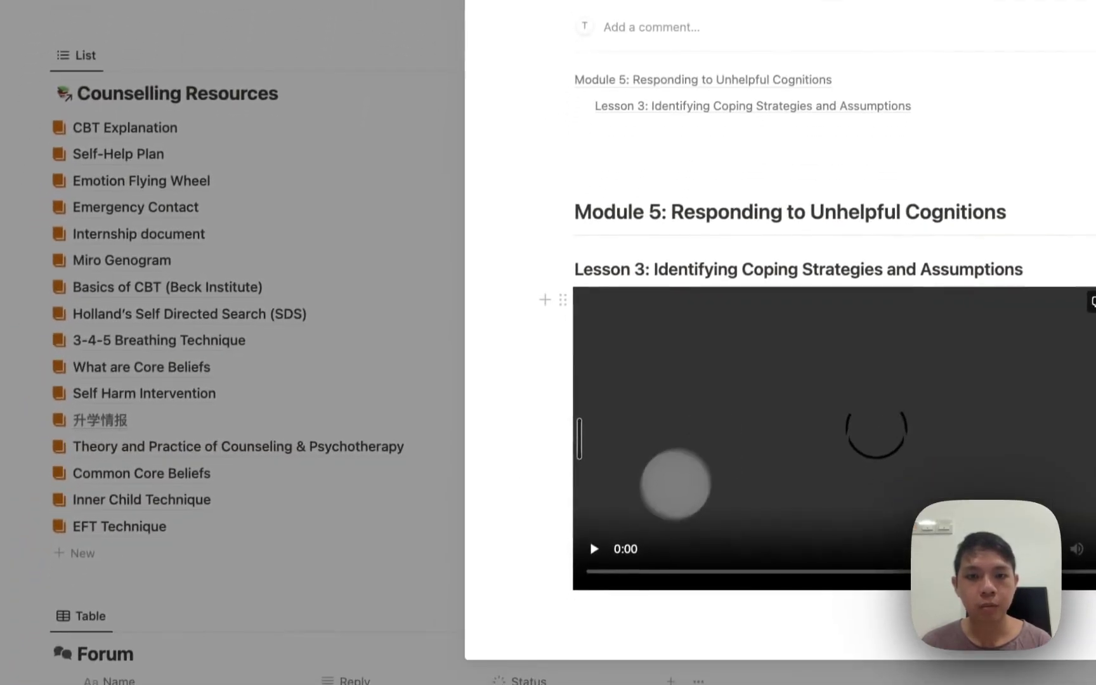
{"action": "left_click", "coordinate": [599, 539]}
{"action": "left_click", "coordinate": [599, 539]}
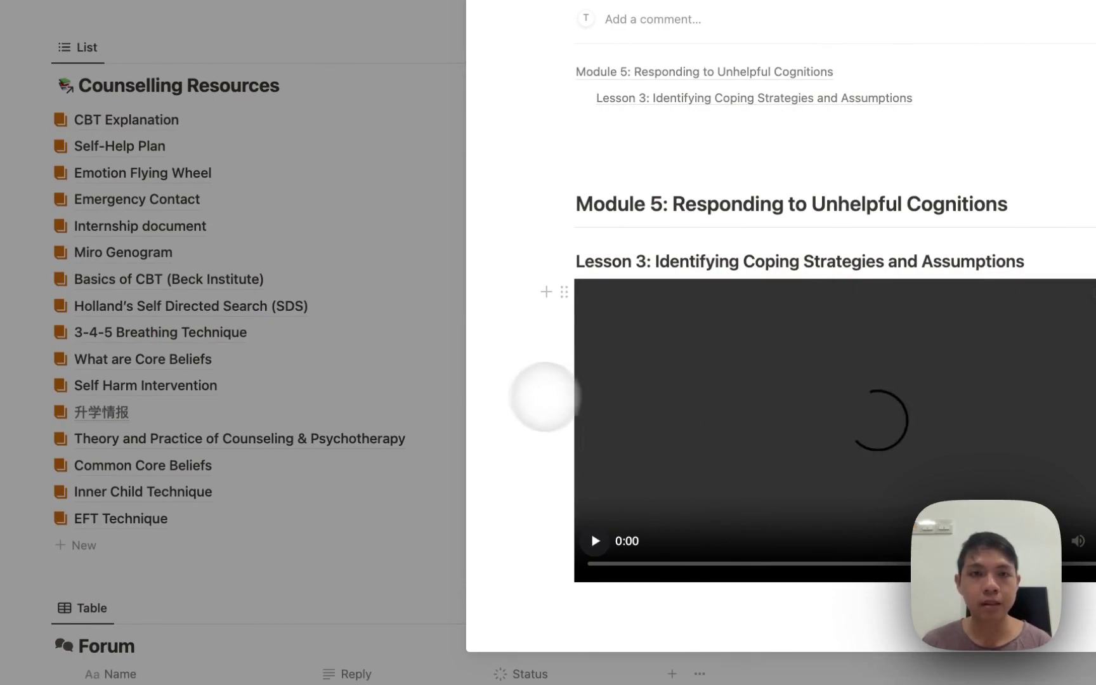
Close the resource preview and scroll down to the Forum table
{"action": "left_click", "coordinate": [374, 346]}
{"action": "scroll", "coordinate": [368, 342], "scroll_direction": "down", "scroll_amount": 5}
{"action": "scroll", "coordinate": [368, 349], "scroll_direction": "down", "scroll_amount": 5}
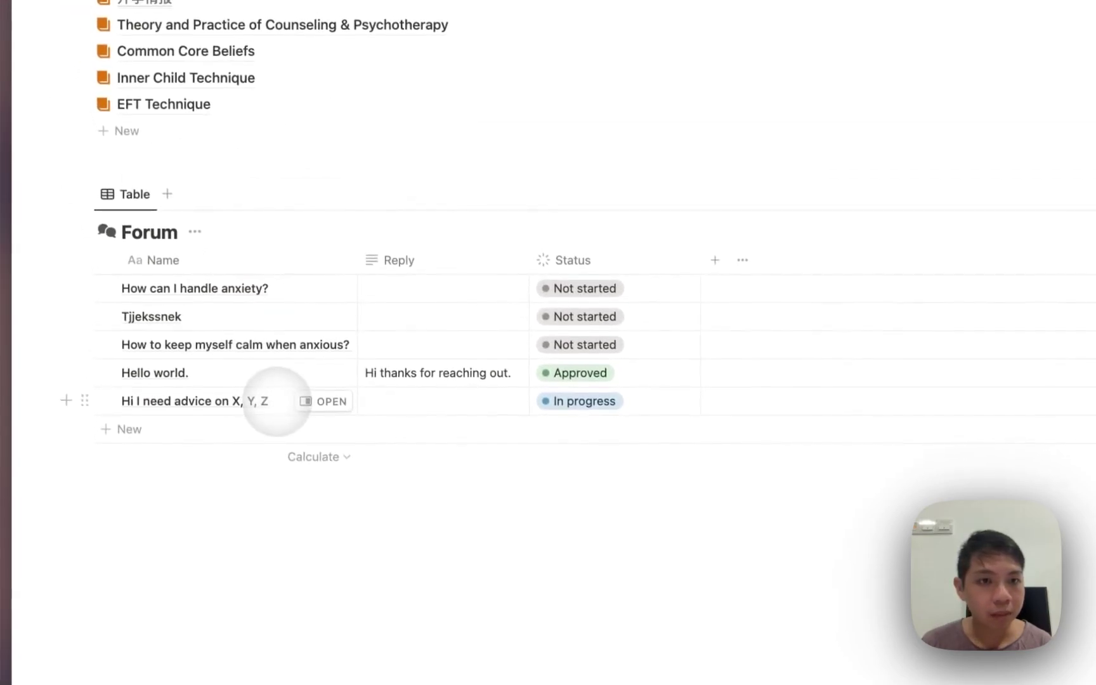
Reply to 'How can I handle anxiety?' with advice X, Y, Z and set its Status to Approved
{"action": "left_click", "coordinate": [248, 288]}
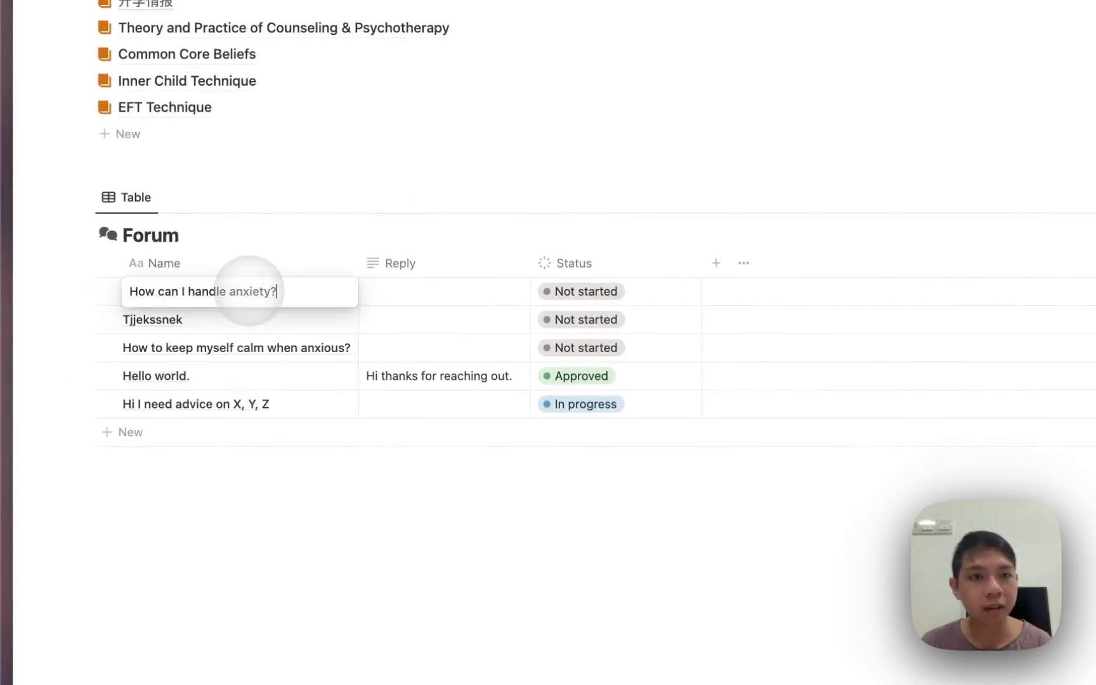
{"action": "key", "text": "Escape"}
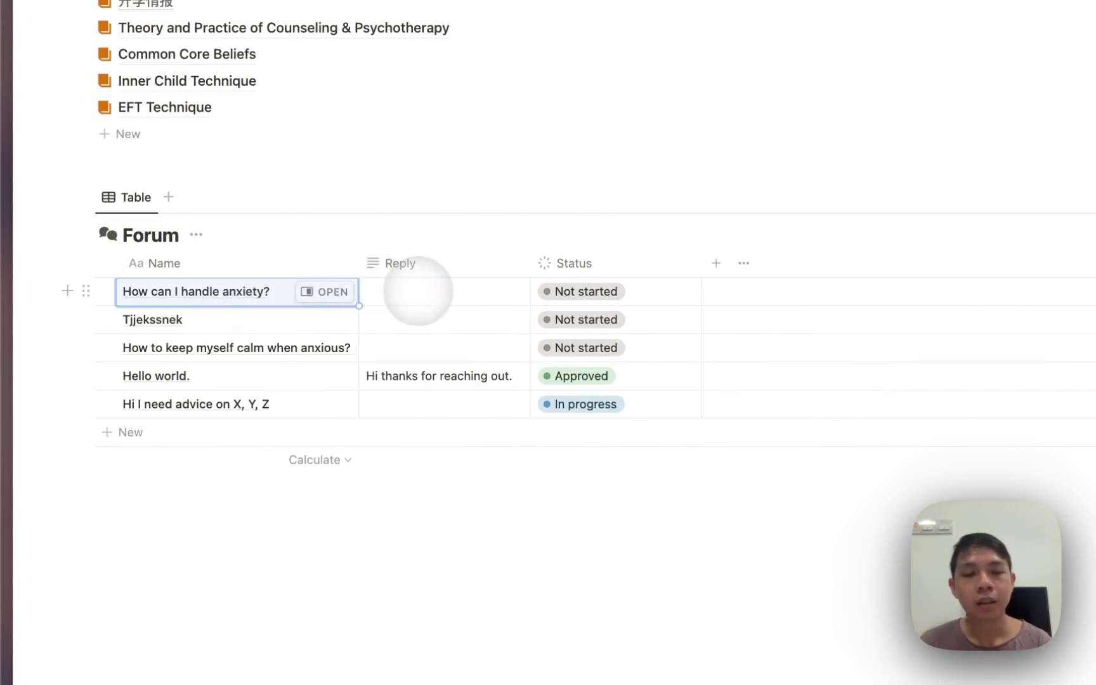
{"action": "left_click", "coordinate": [419, 291]}
{"action": "key", "text": "Escape"}
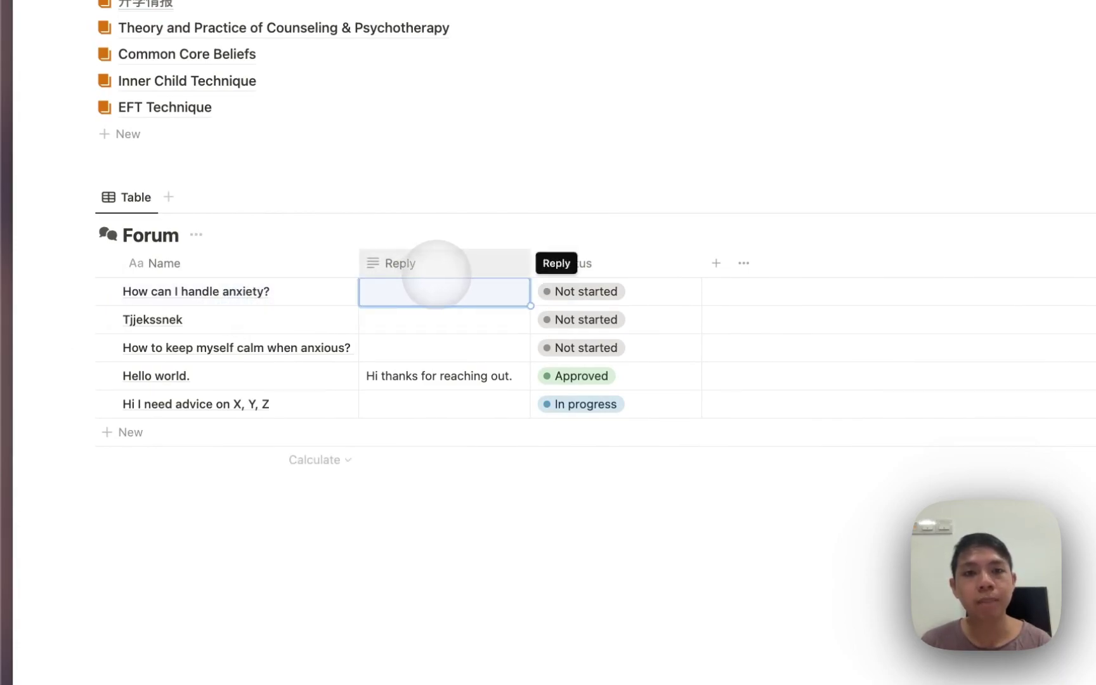
{"action": "left_click", "coordinate": [564, 292]}
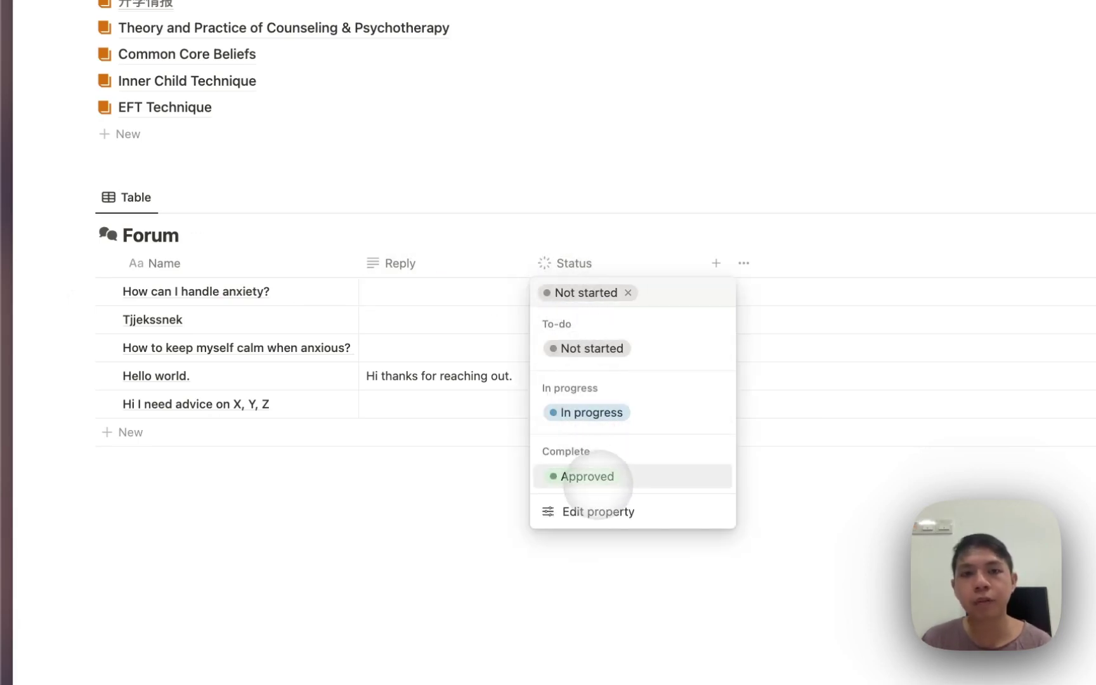
{"action": "left_click", "coordinate": [587, 477]}
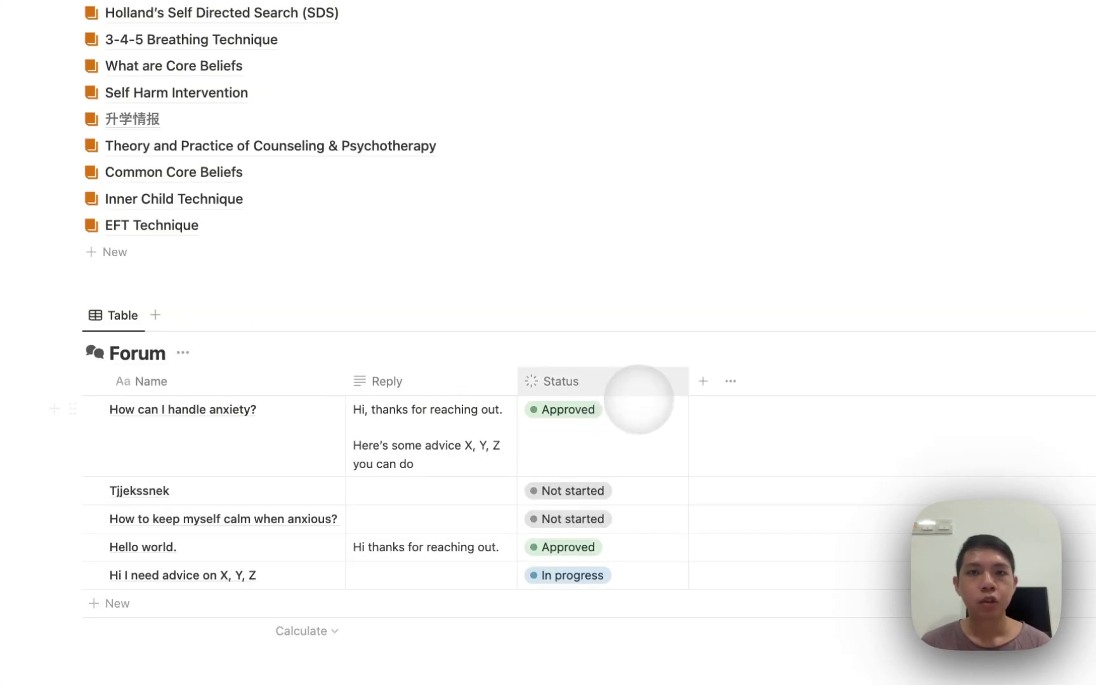
{"action": "scroll", "coordinate": [645, 393], "scroll_direction": "up", "scroll_amount": 15}
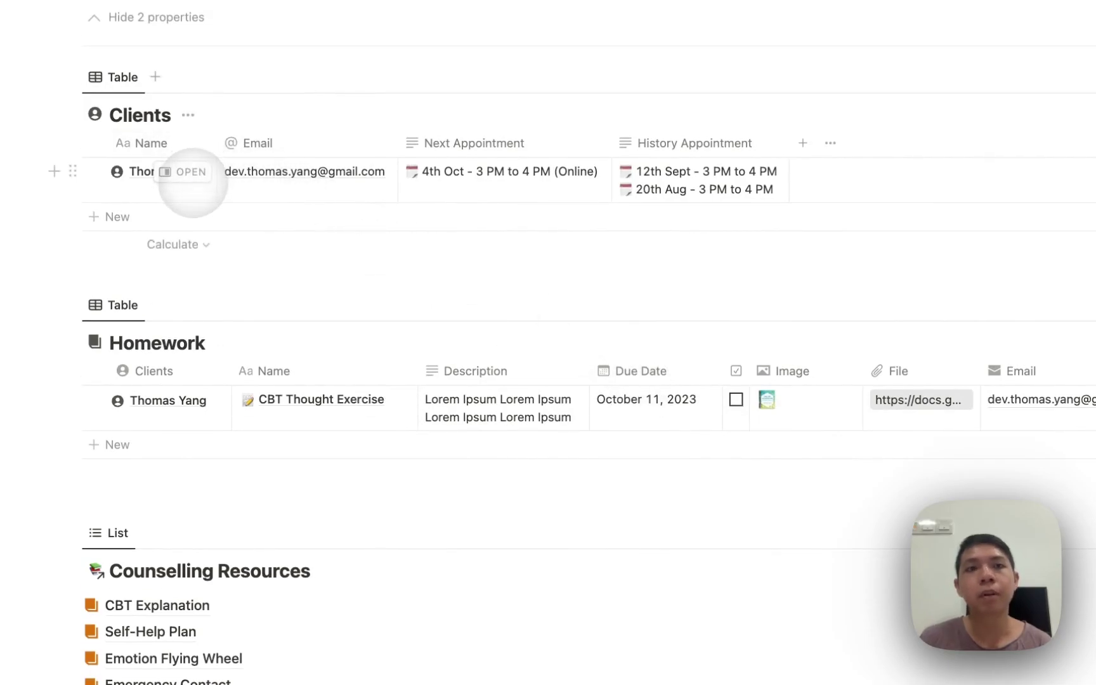
Open the client's page in side peek and scroll to the Homework relation and case note
{"action": "left_click", "coordinate": [191, 172]}
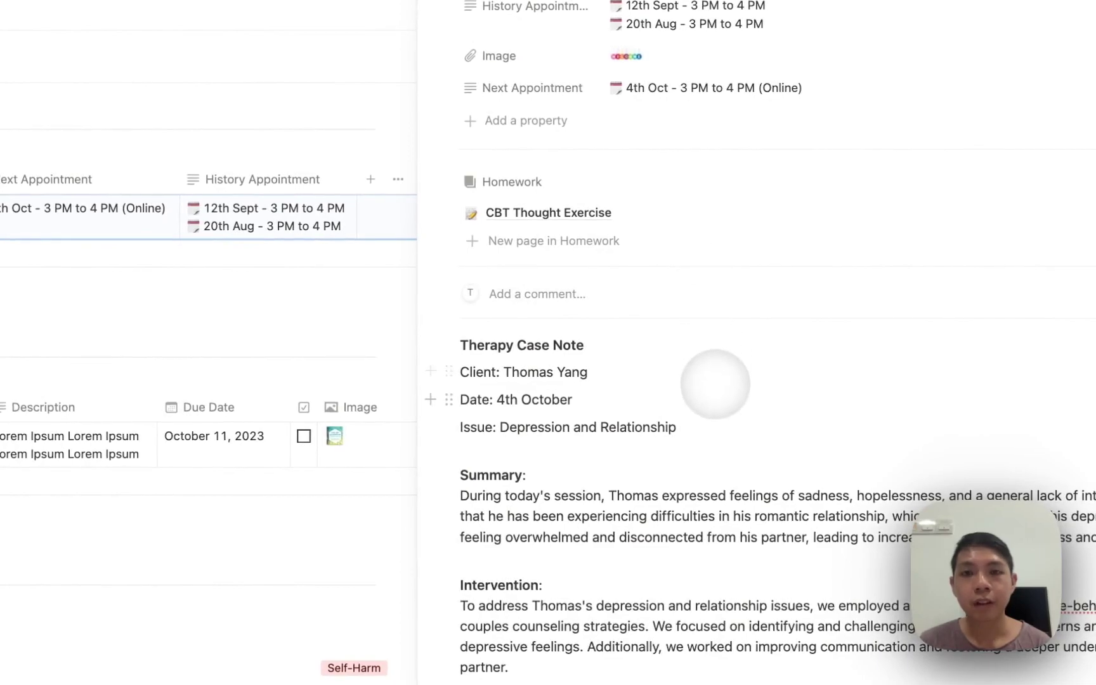
{"action": "scroll", "coordinate": [714, 384], "scroll_direction": "down", "scroll_amount": 4}
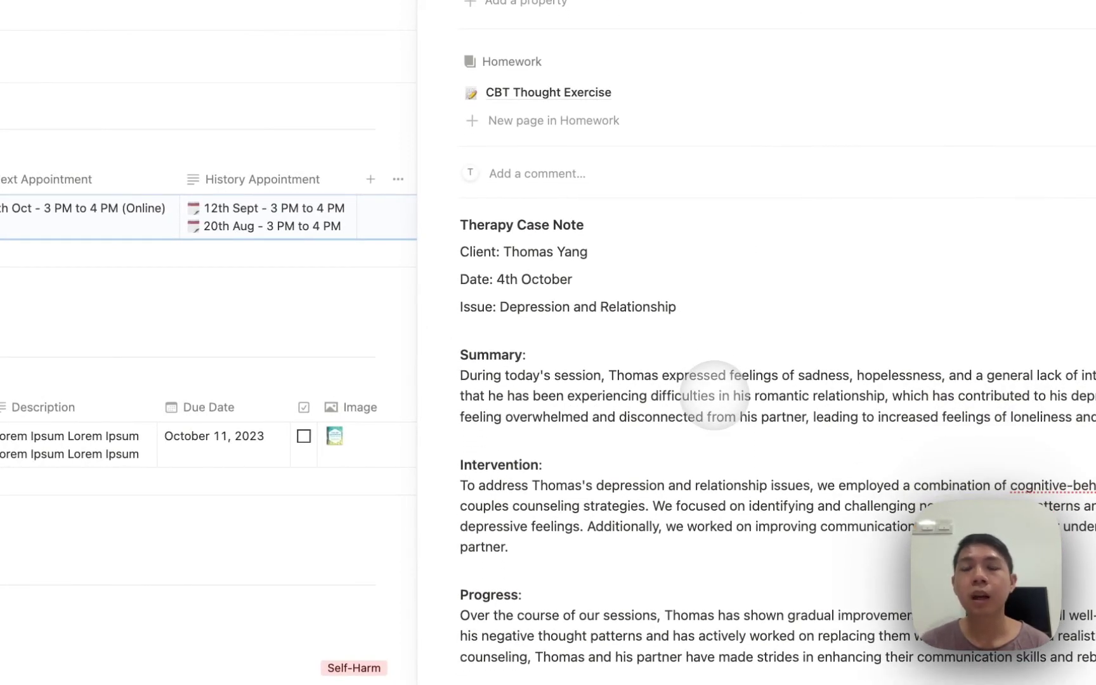
{"action": "scroll", "coordinate": [714, 394], "scroll_direction": "down", "scroll_amount": 1}
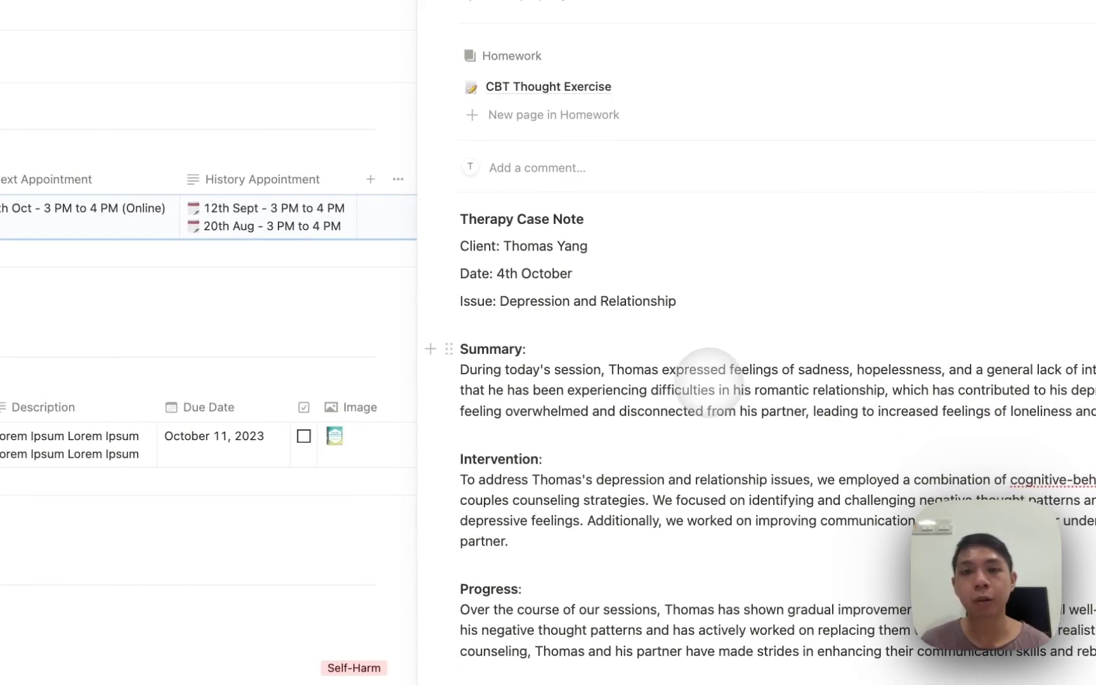
Select and deselect the Therapy Case Note's Summary paragraph and text up to the Client line
{"action": "triple_click", "coordinate": [664, 404]}
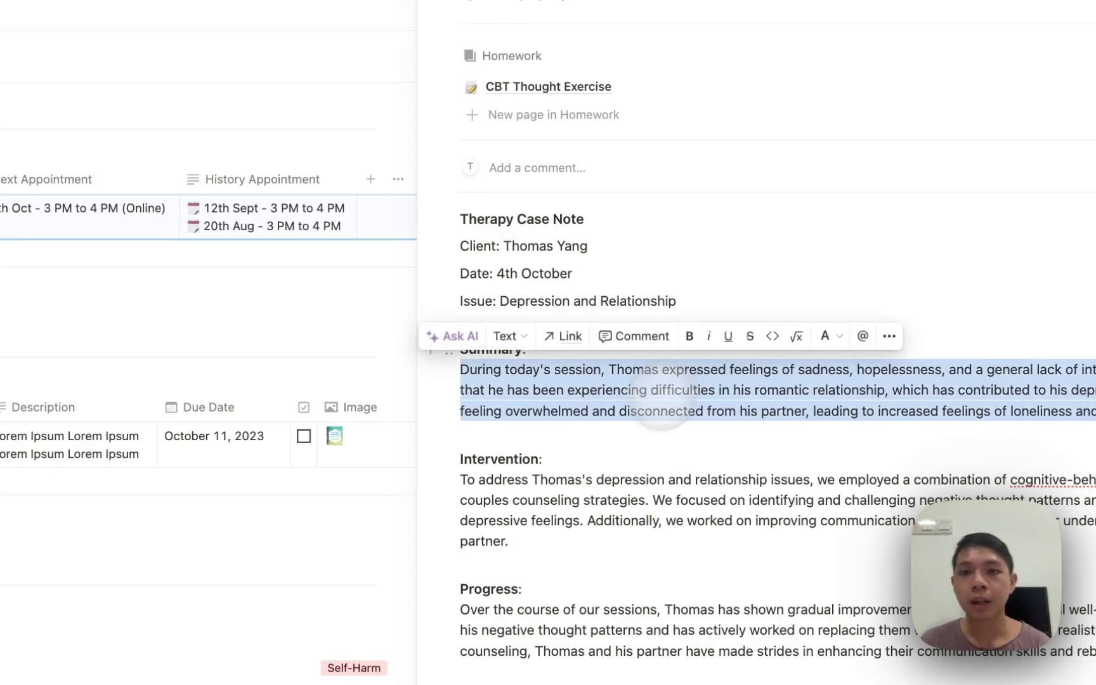
{"action": "left_click", "coordinate": [653, 438]}
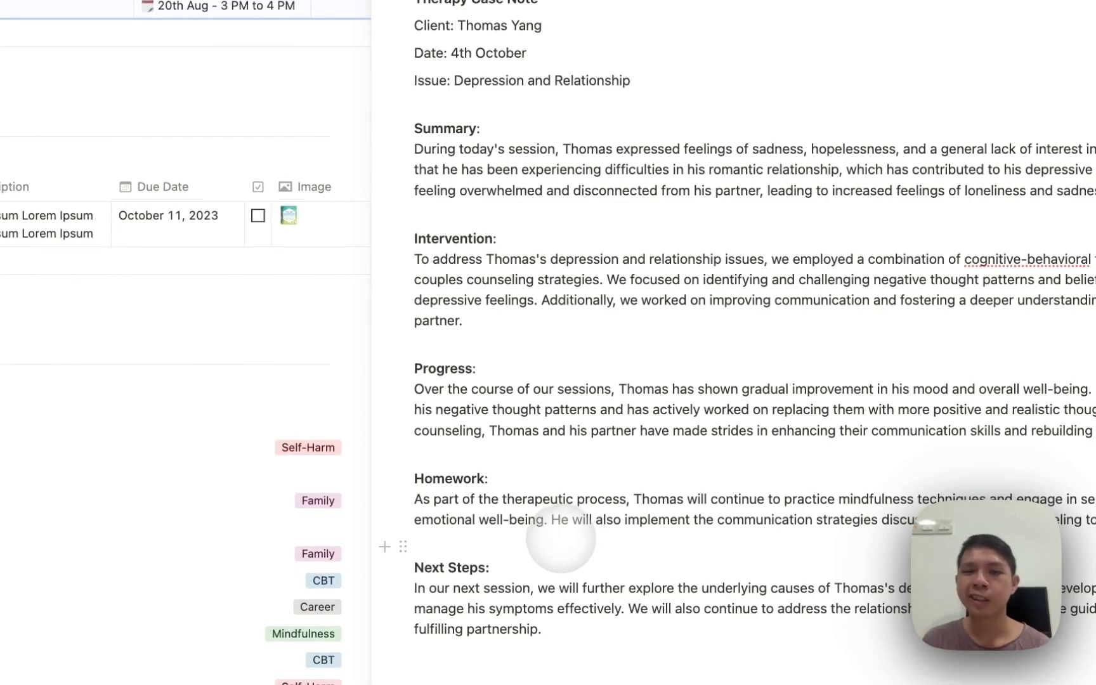
{"action": "left_click_drag", "start_coordinate": [580, 615], "coordinate": [438, 18]}
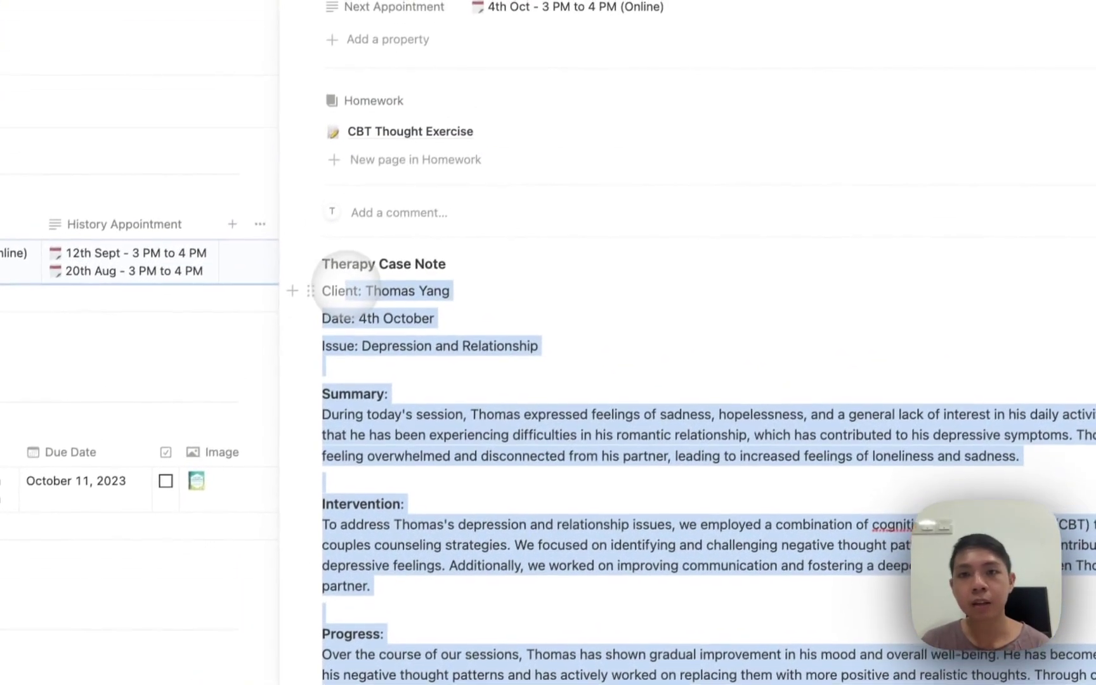
{"action": "left_click_drag", "start_coordinate": [347, 283], "coordinate": [348, 284]}
{"action": "left_click", "coordinate": [403, 303]}
{"action": "scroll", "coordinate": [403, 302], "scroll_direction": "up", "scroll_amount": 3}
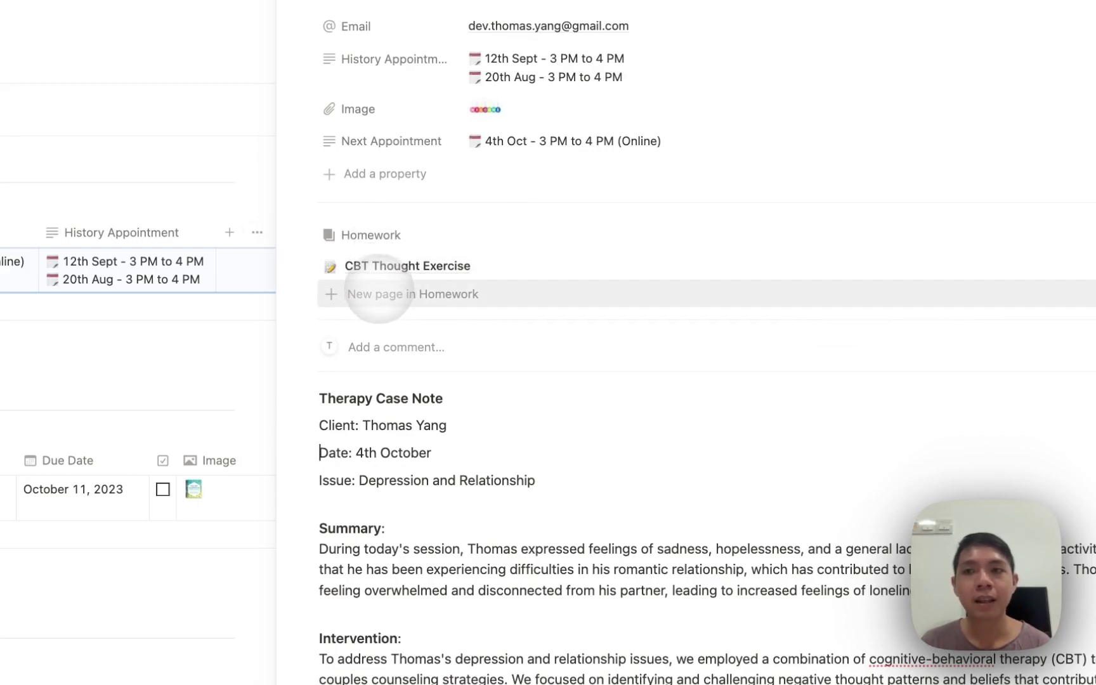
Show Due Date and Checkbox in the client's Homework relation and add a New Homework entry
{"action": "left_click", "coordinate": [1026, 211]}
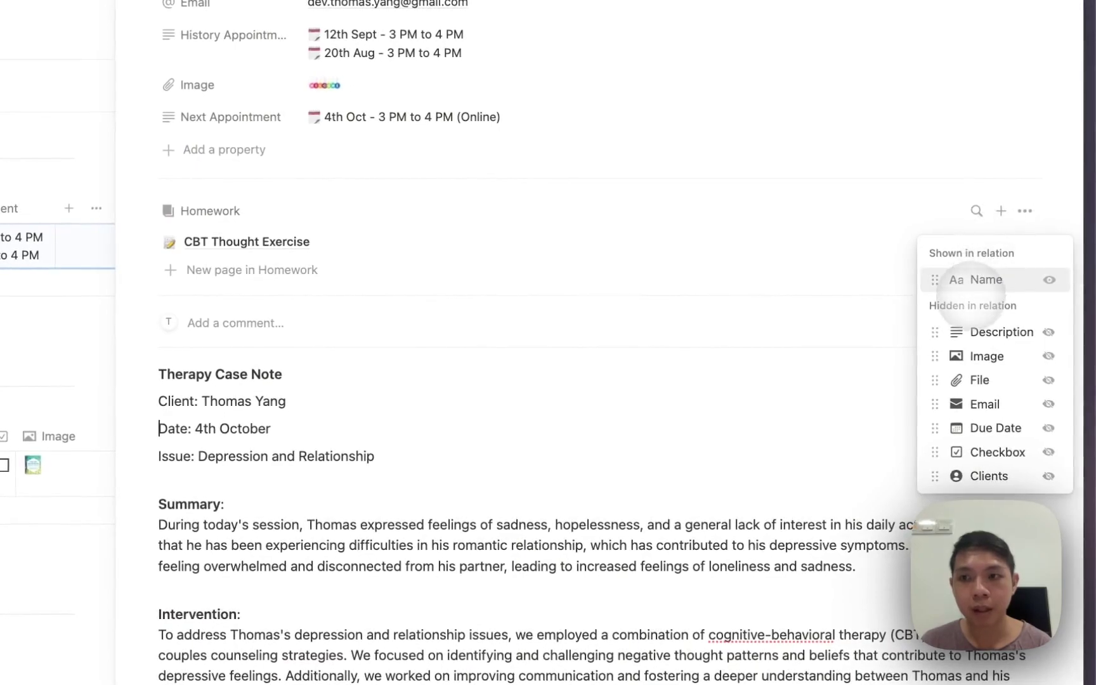
{"action": "left_click", "coordinate": [1048, 428]}
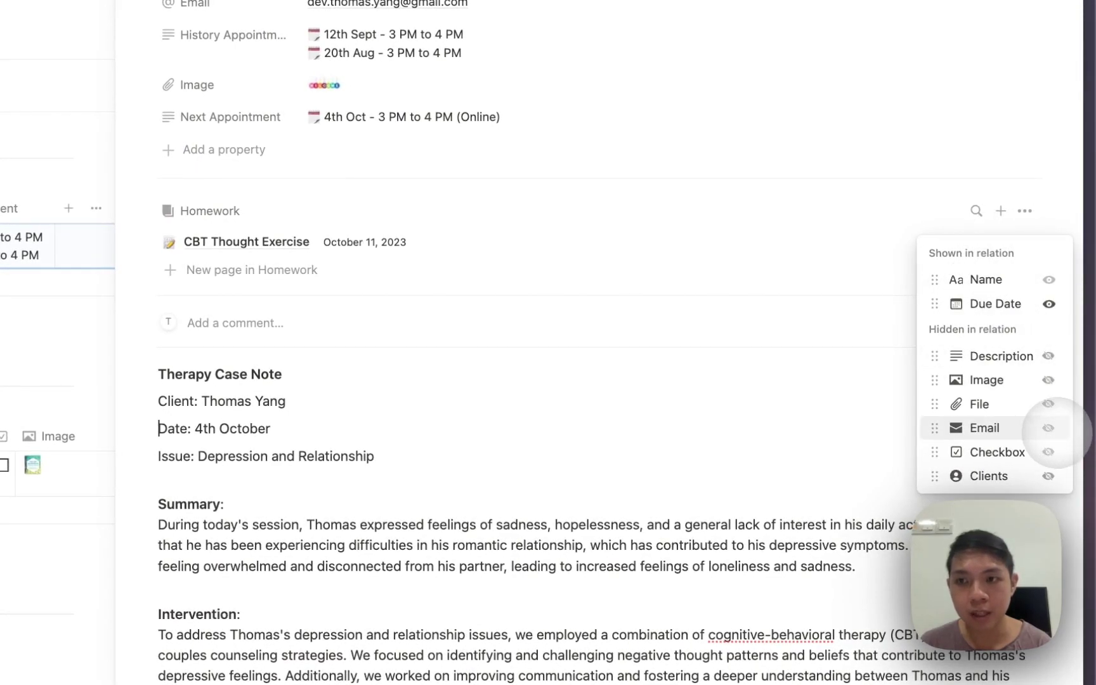
{"action": "left_click", "coordinate": [1048, 453]}
{"action": "left_click", "coordinate": [460, 257]}
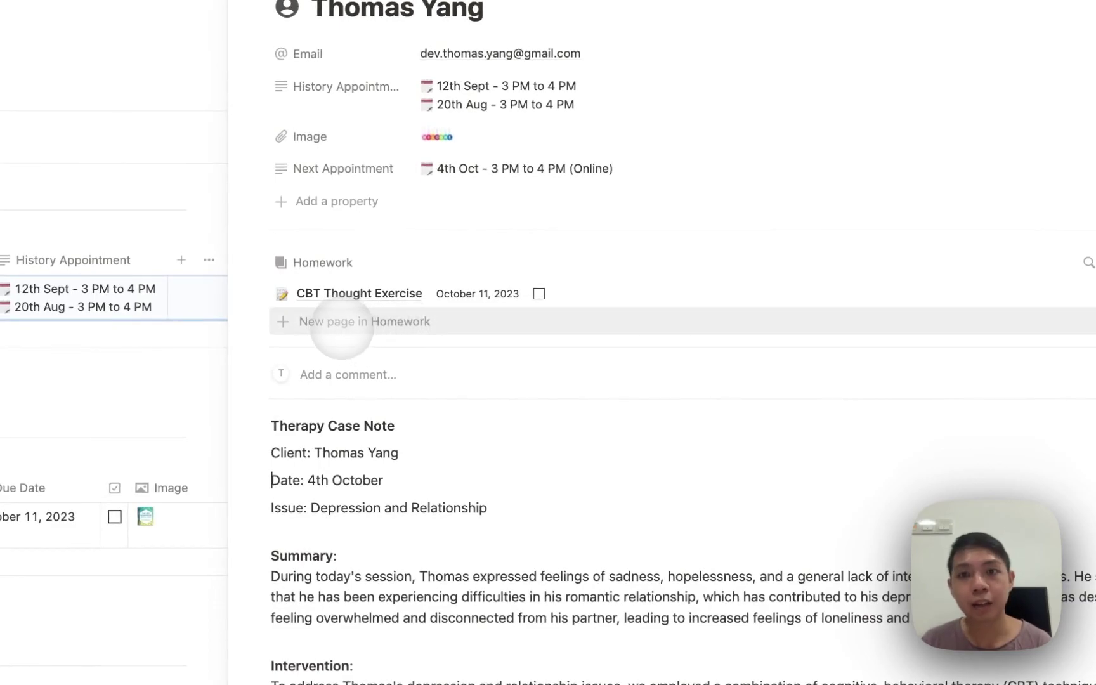
{"action": "left_click", "coordinate": [341, 322]}
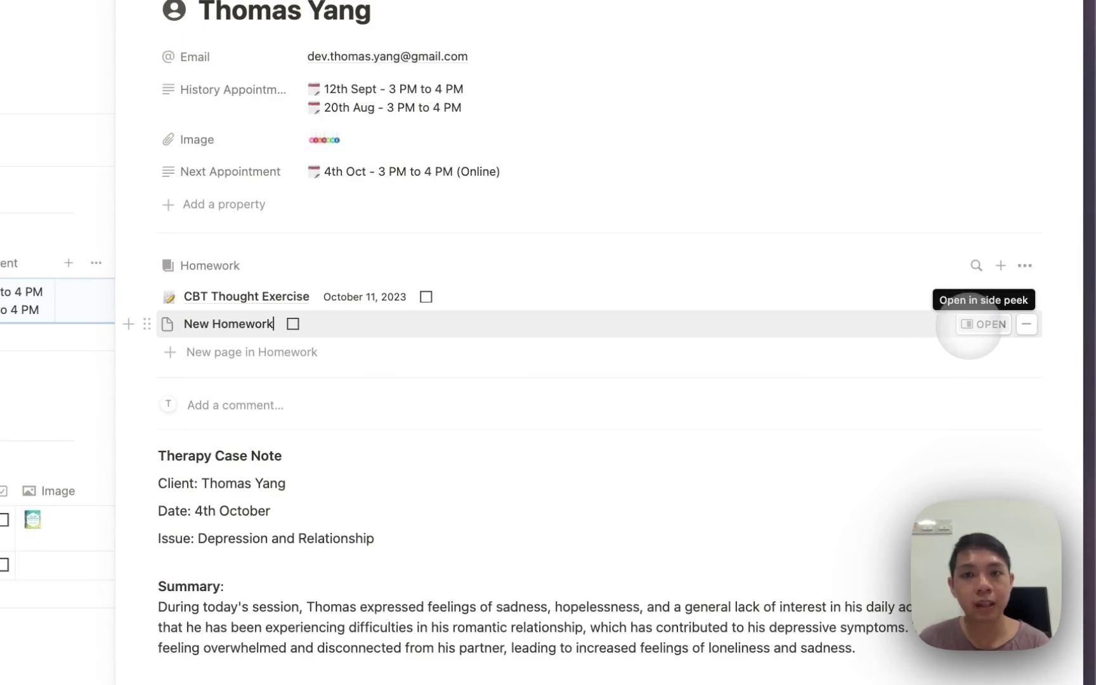
Apply the CBT Thought Exercise template to the New Homework page
{"action": "left_click", "coordinate": [983, 324]}
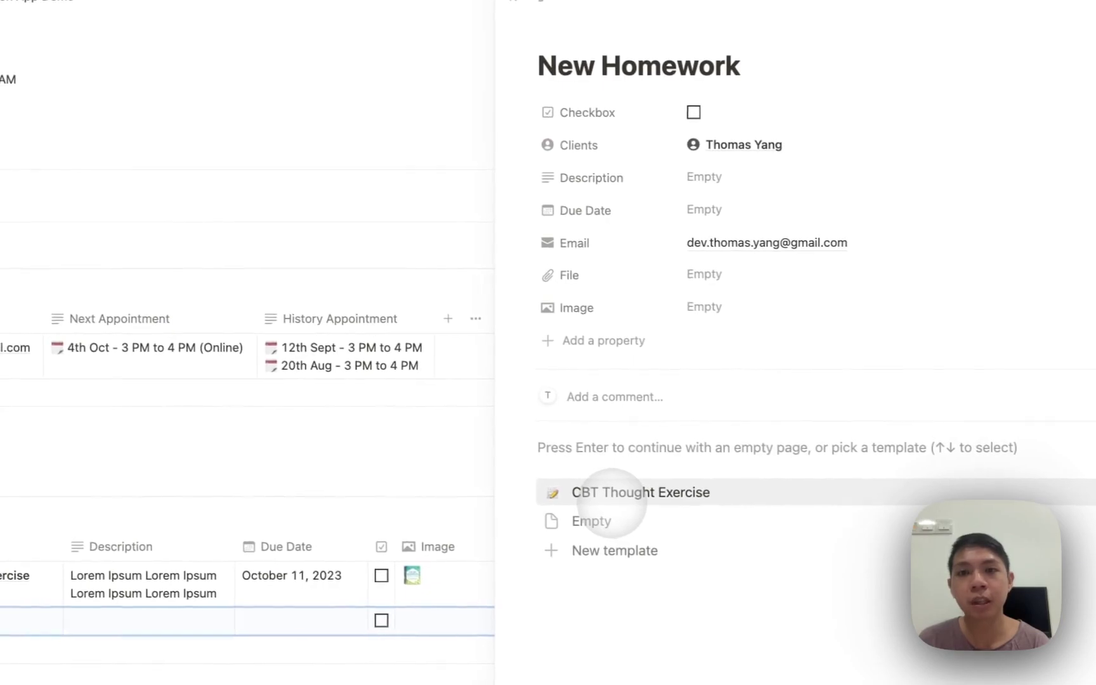
{"action": "left_click", "coordinate": [590, 490]}
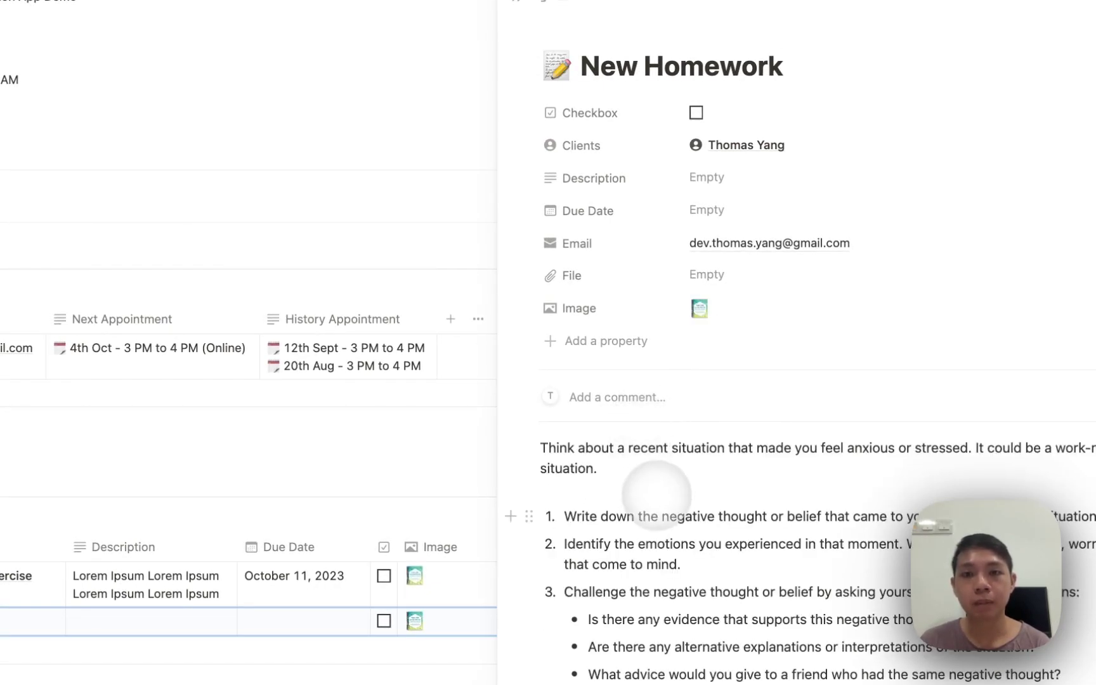
{"action": "key", "text": "super+a"}
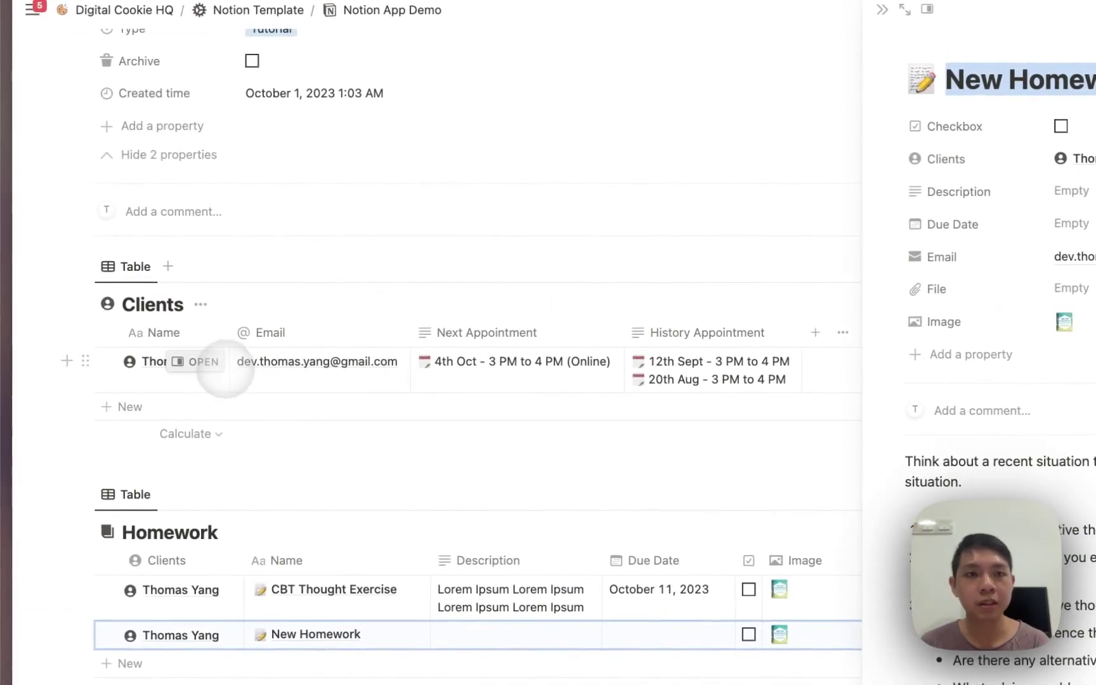
{"action": "left_click", "coordinate": [219, 363]}
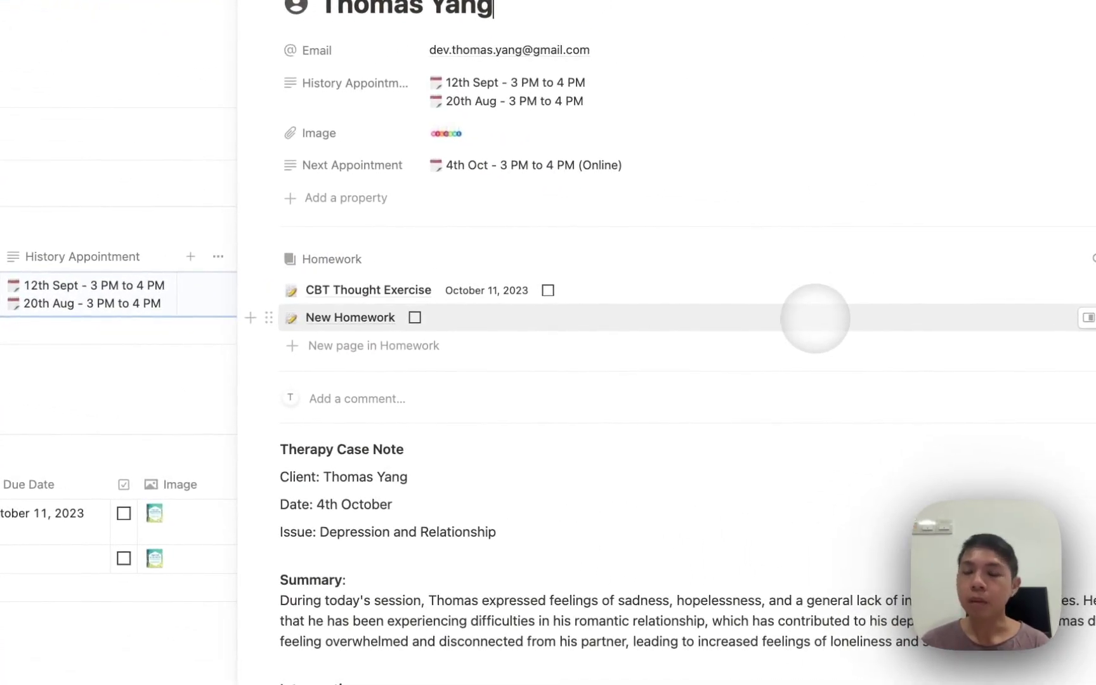
{"action": "left_click", "coordinate": [815, 319]}
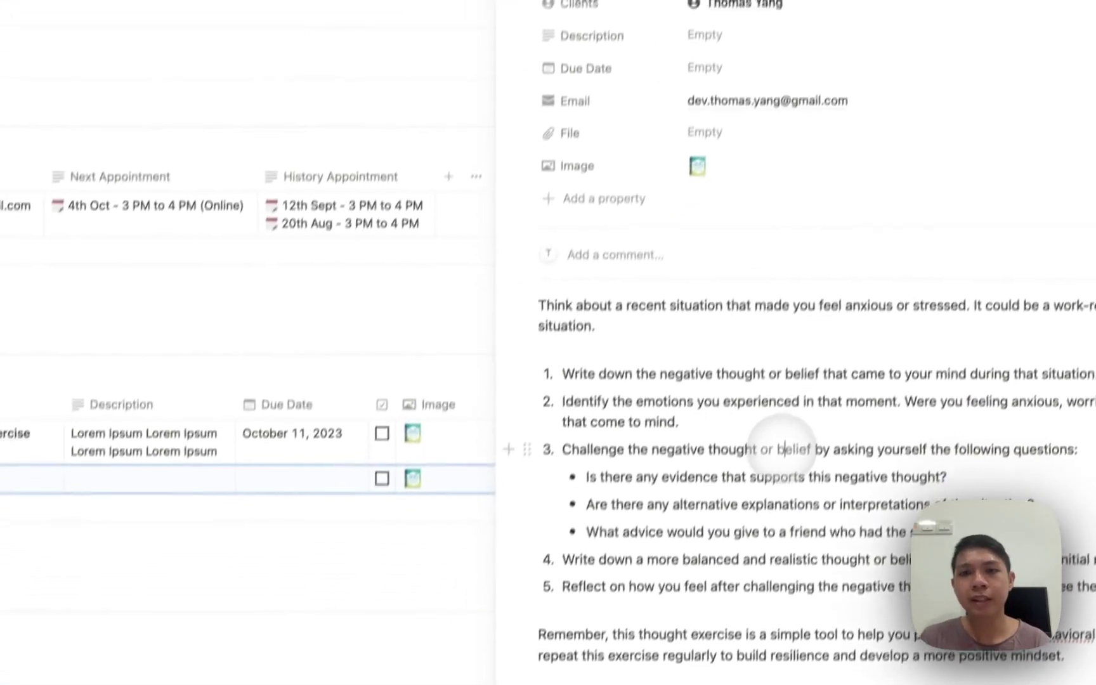
Delete the template's opening paragraph and return to the Homework table
{"action": "double_click", "coordinate": [682, 273]}
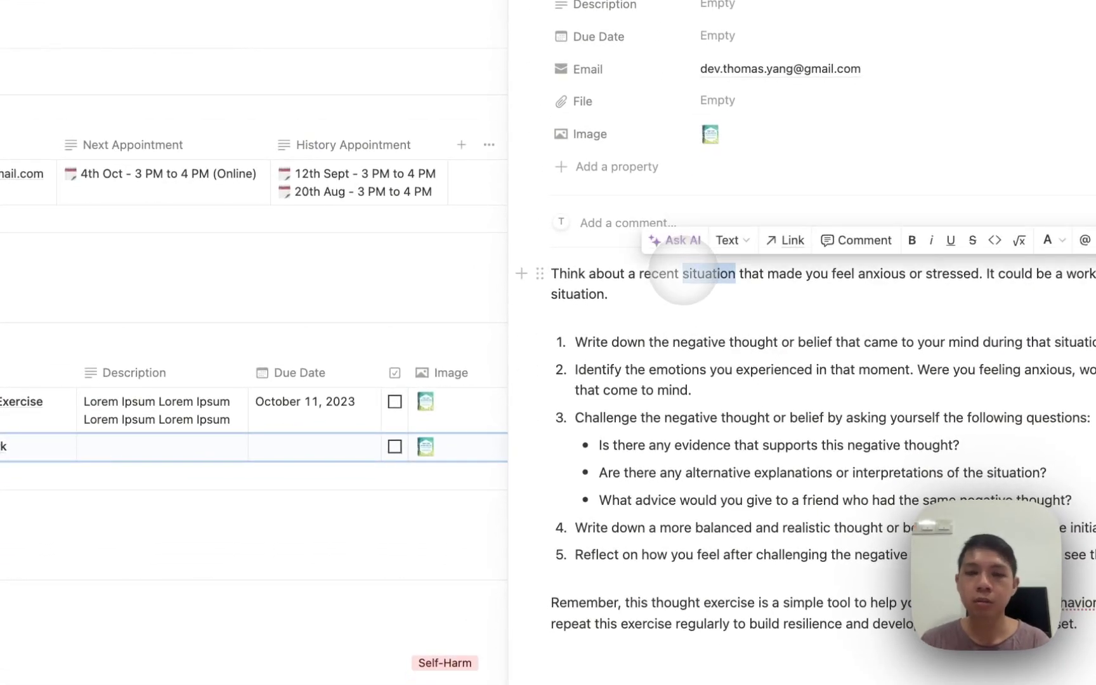
{"action": "triple_click", "coordinate": [684, 273]}
{"action": "key", "text": "BackSpace"}
{"action": "key", "text": "Escape"}
{"action": "key", "text": "Escape"}
{"action": "scroll", "coordinate": [578, 279], "scroll_direction": "down", "scroll_amount": 2}
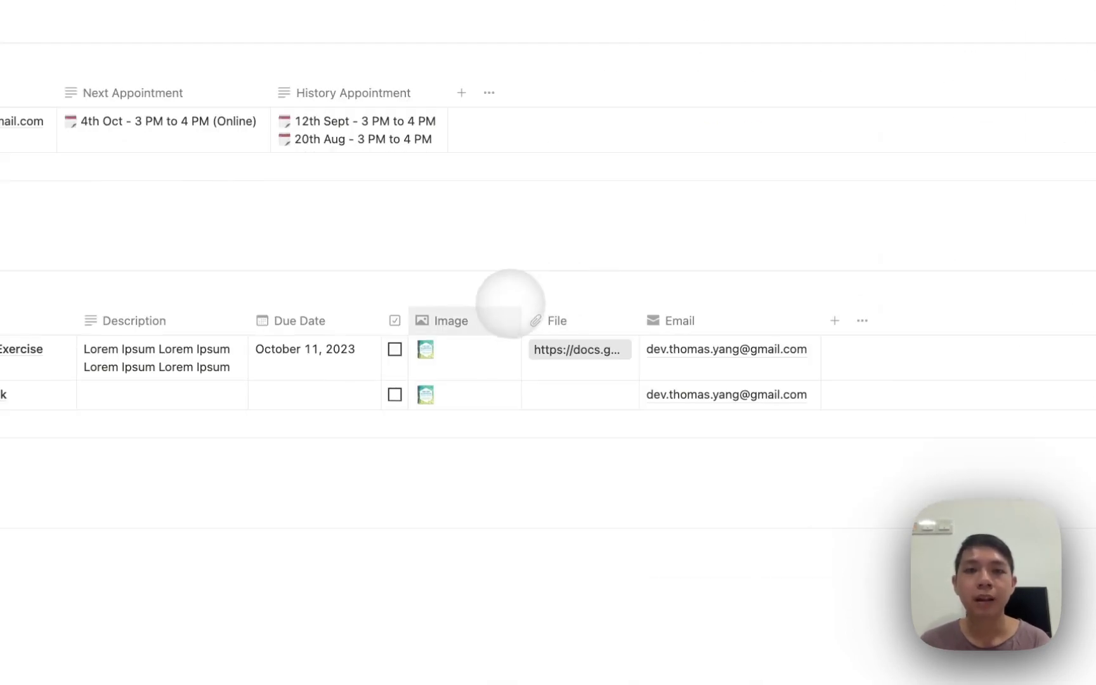
{"action": "scroll", "coordinate": [423, 465], "scroll_direction": "down", "scroll_amount": 2}
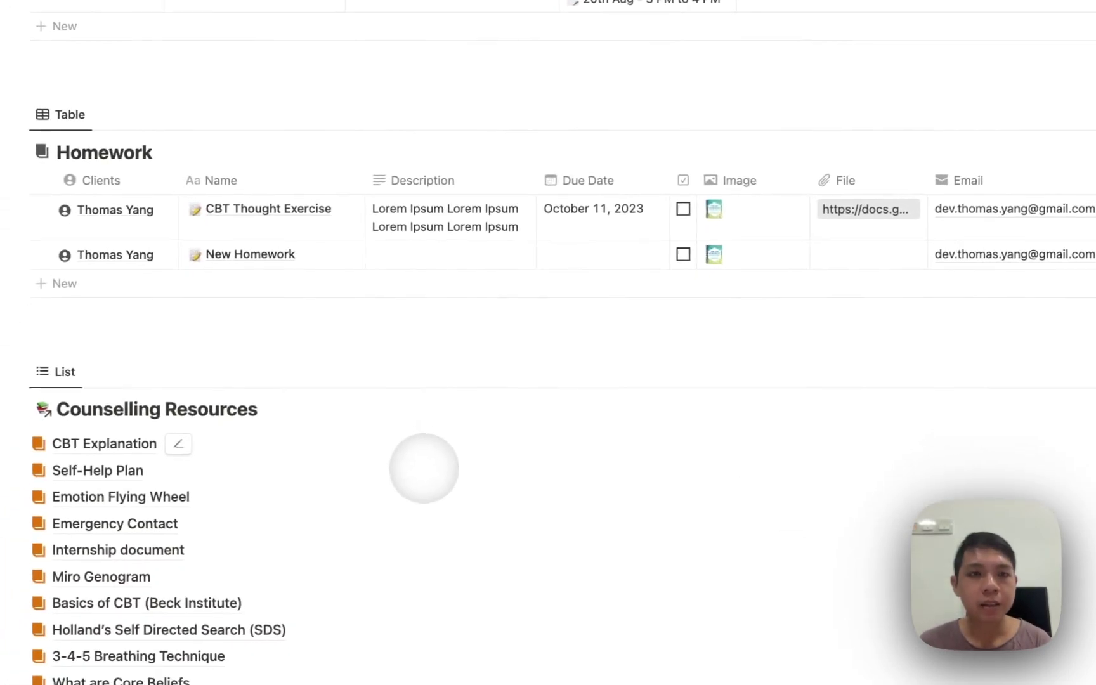
{"action": "scroll", "coordinate": [358, 260], "scroll_direction": "up", "scroll_amount": 5}
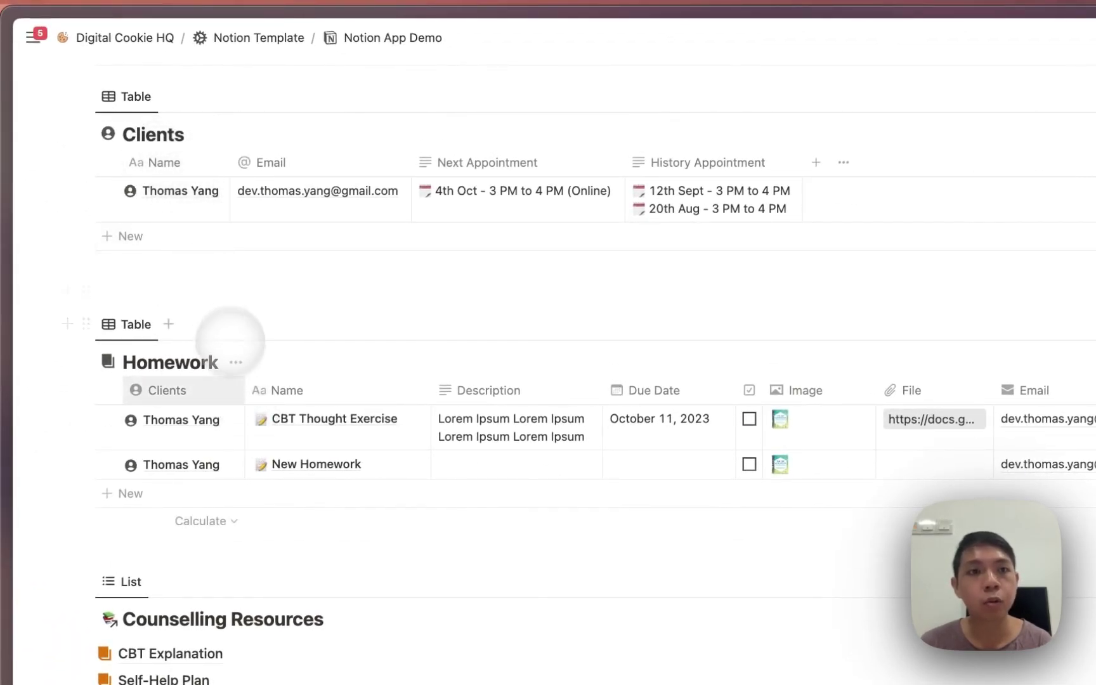
Open CBT Thought Exercise and inspect its Email rollup configuration
{"action": "left_click", "coordinate": [387, 419]}
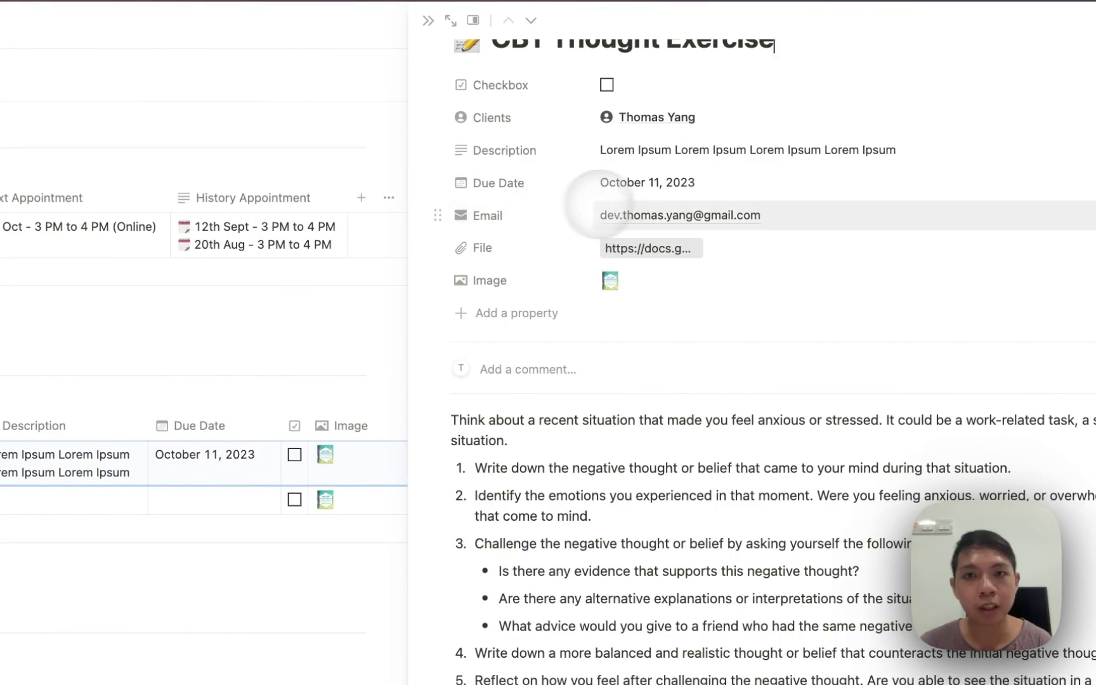
{"action": "left_click", "coordinate": [786, 215]}
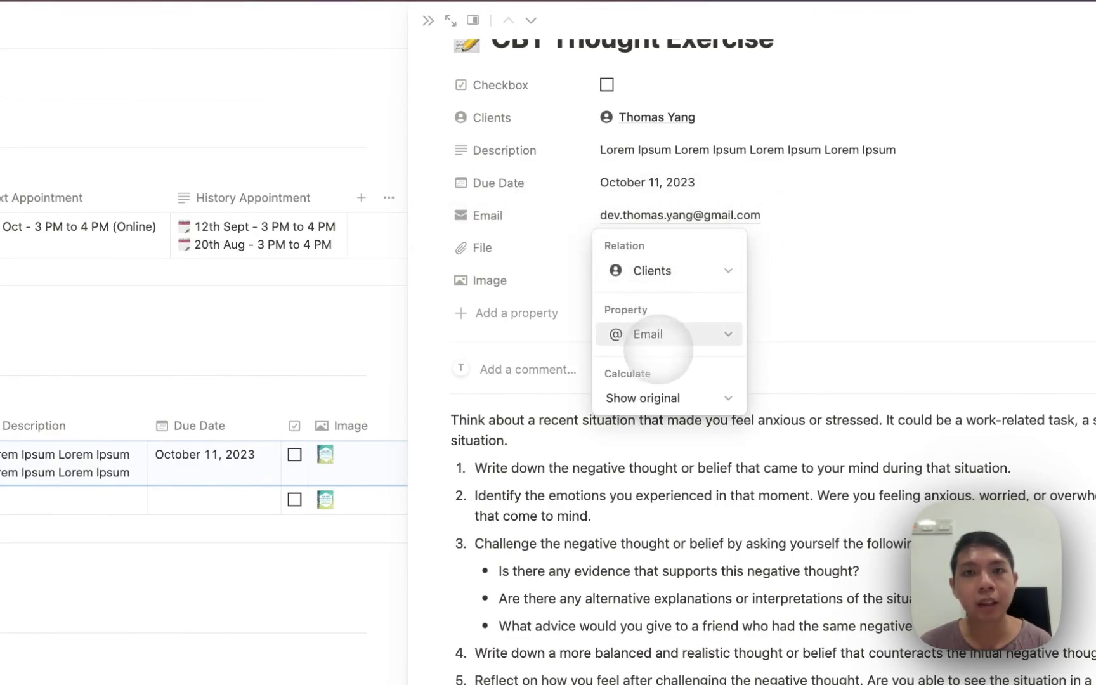
{"action": "left_click", "coordinate": [537, 241]}
Inspect the Clients relation's settings, then close the CBT Thought Exercise page
{"action": "left_click", "coordinate": [539, 116]}
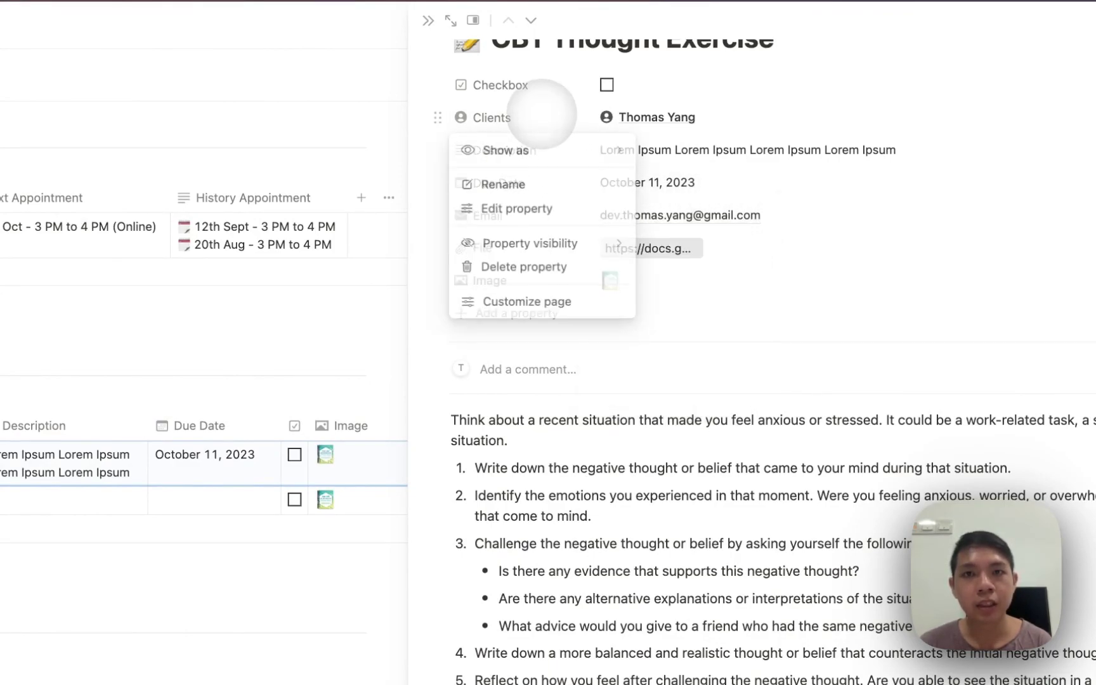
{"action": "left_click", "coordinate": [564, 209]}
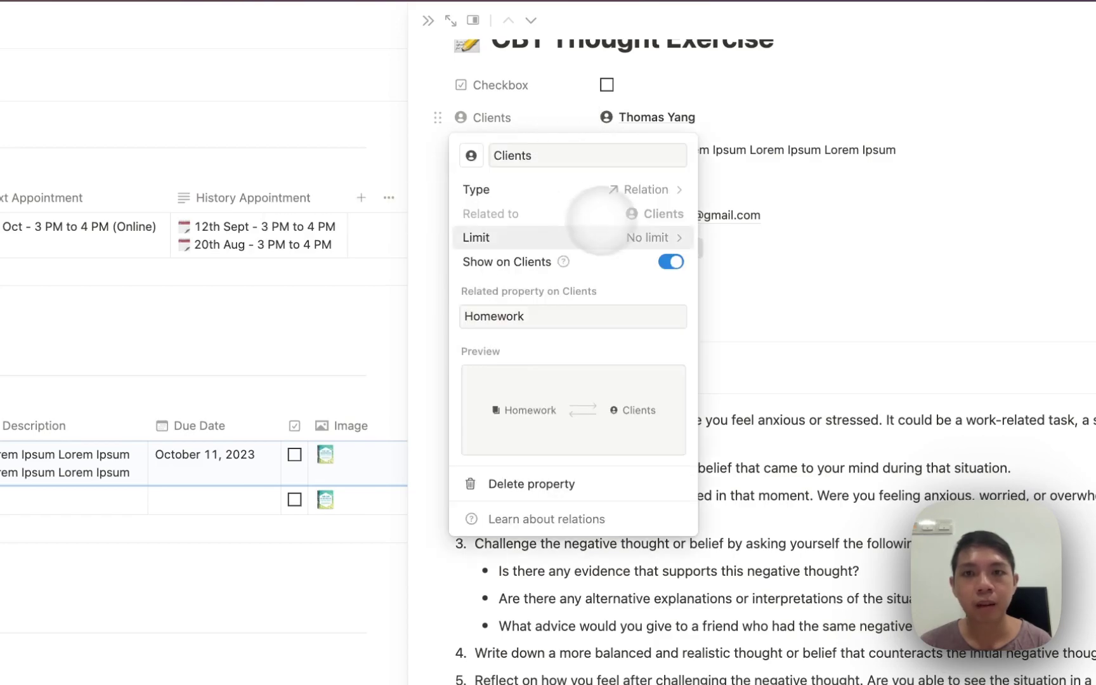
{"action": "key", "text": "Escape"}
{"action": "key", "text": "Escape"}
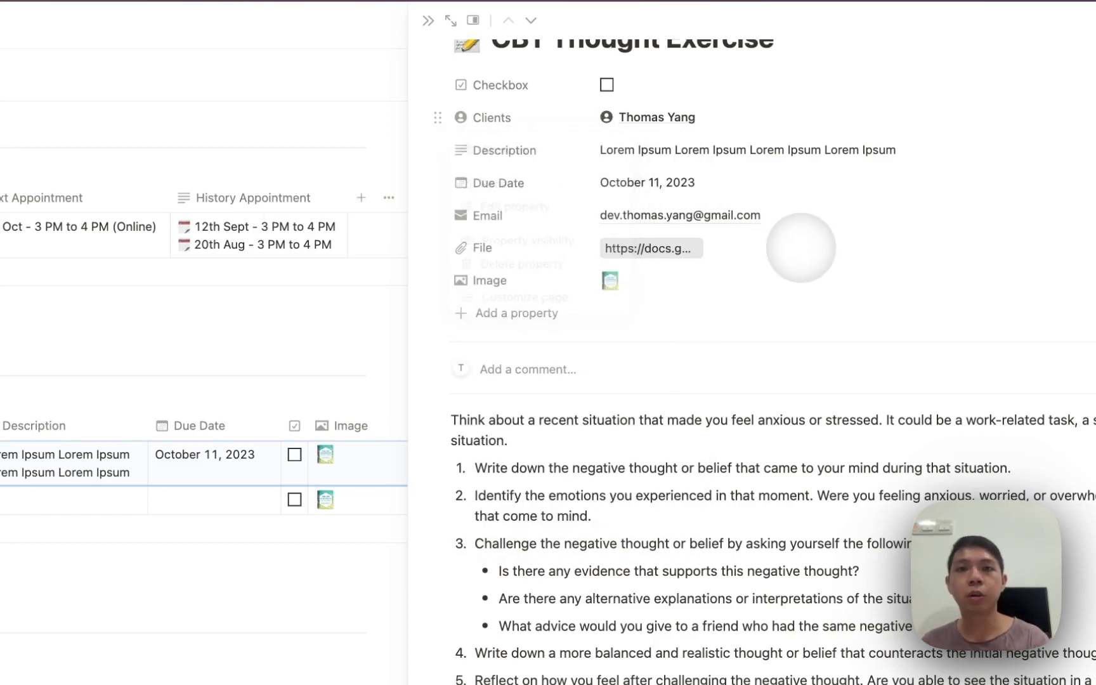
{"action": "scroll", "coordinate": [801, 247], "scroll_direction": "up", "scroll_amount": 2}
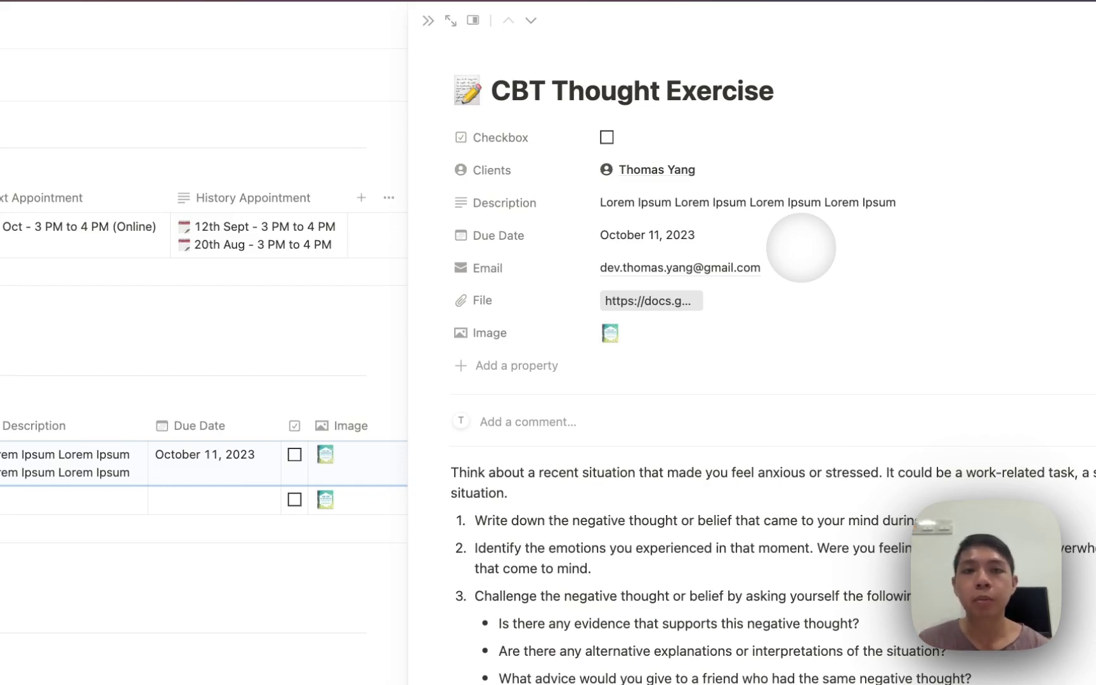
{"action": "key", "text": "Escape"}
{"action": "scroll", "coordinate": [631, 254], "scroll_direction": "down", "scroll_amount": 8}
{"action": "scroll", "coordinate": [703, 336], "scroll_direction": "down", "scroll_amount": 5}
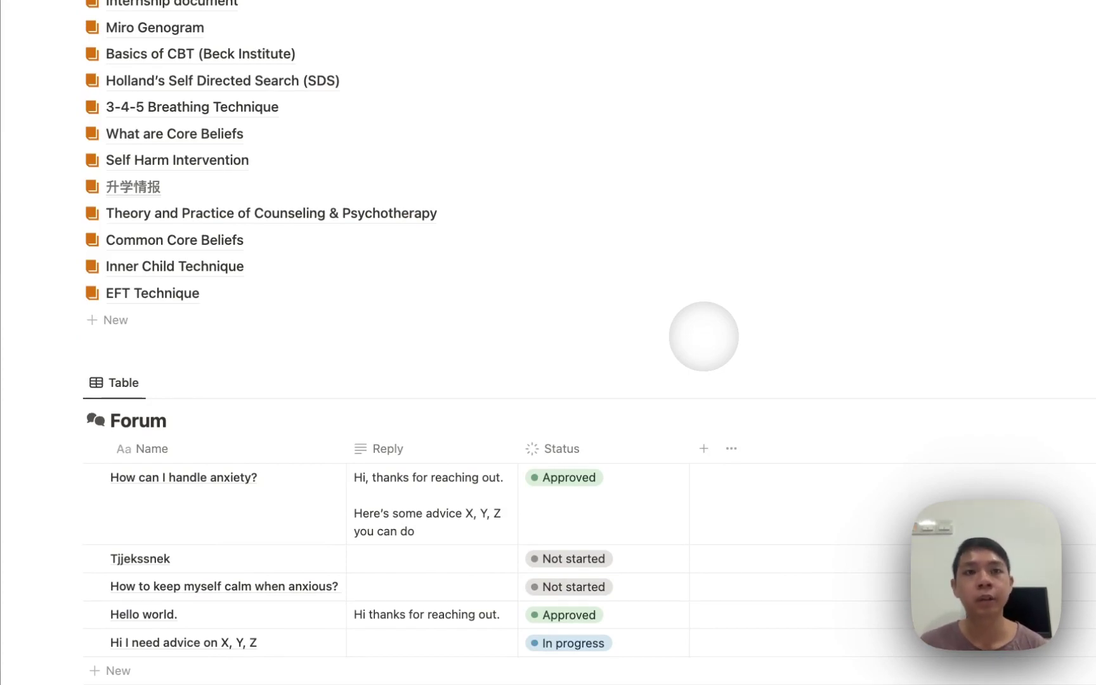
{"action": "scroll", "coordinate": [703, 336], "scroll_direction": "up", "scroll_amount": 10}
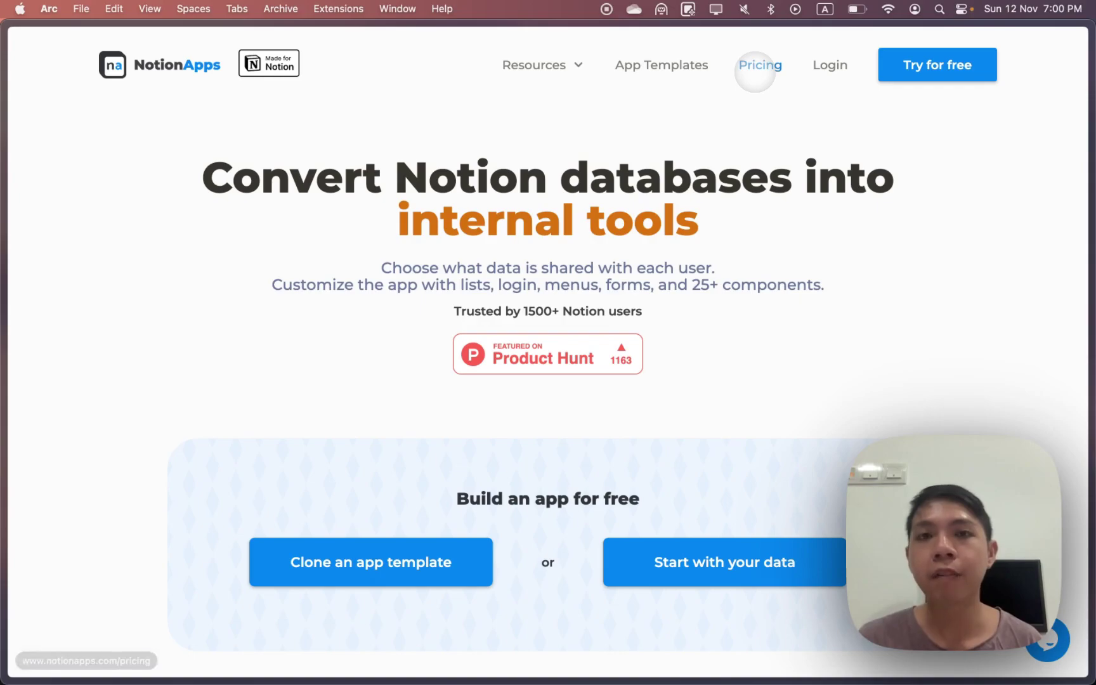
Go to the NotionApps pricing page and switch plan prices to yearly billing
{"action": "left_click", "coordinate": [755, 69]}
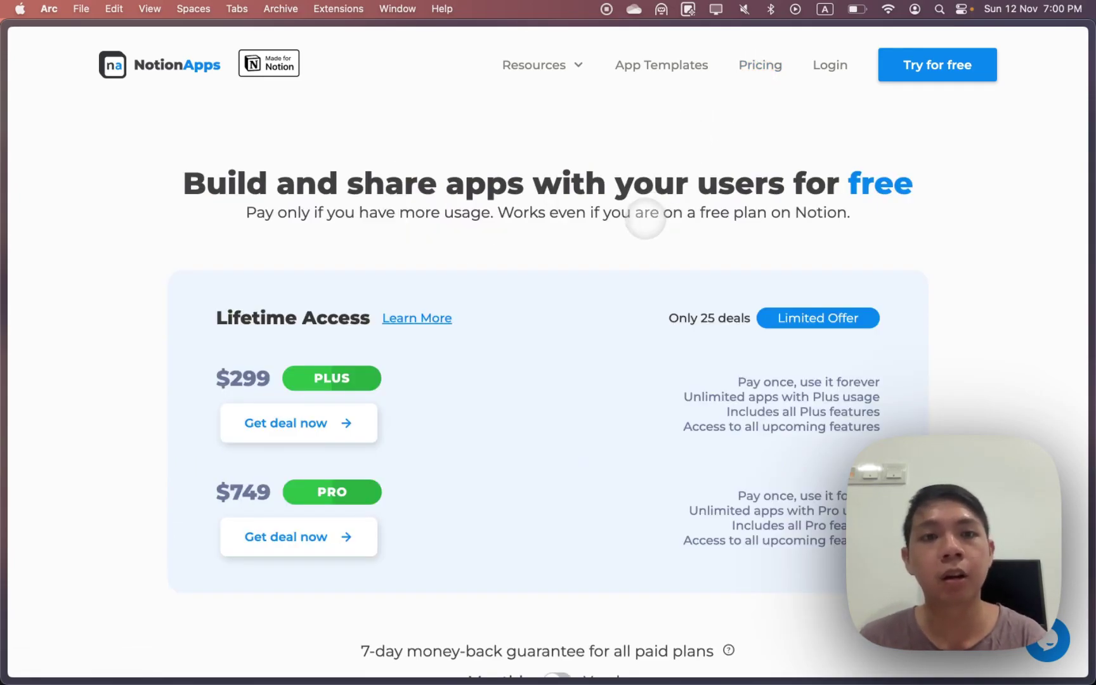
{"action": "scroll", "coordinate": [606, 267], "scroll_direction": "down", "scroll_amount": 2}
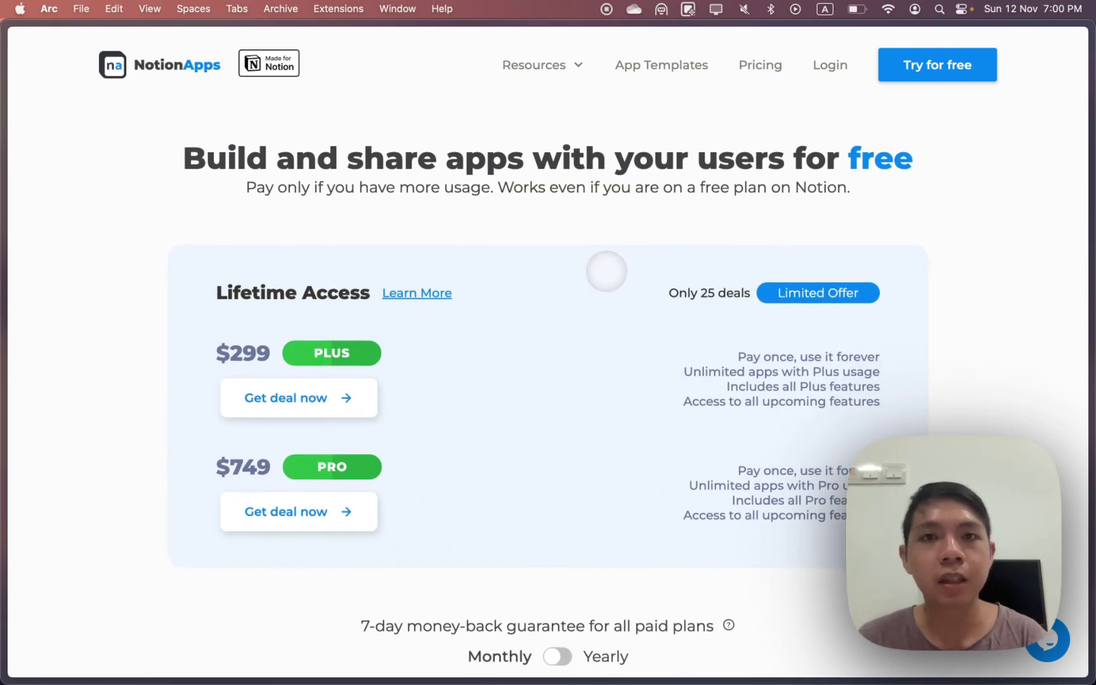
{"action": "scroll", "coordinate": [578, 270], "scroll_direction": "down", "scroll_amount": 5}
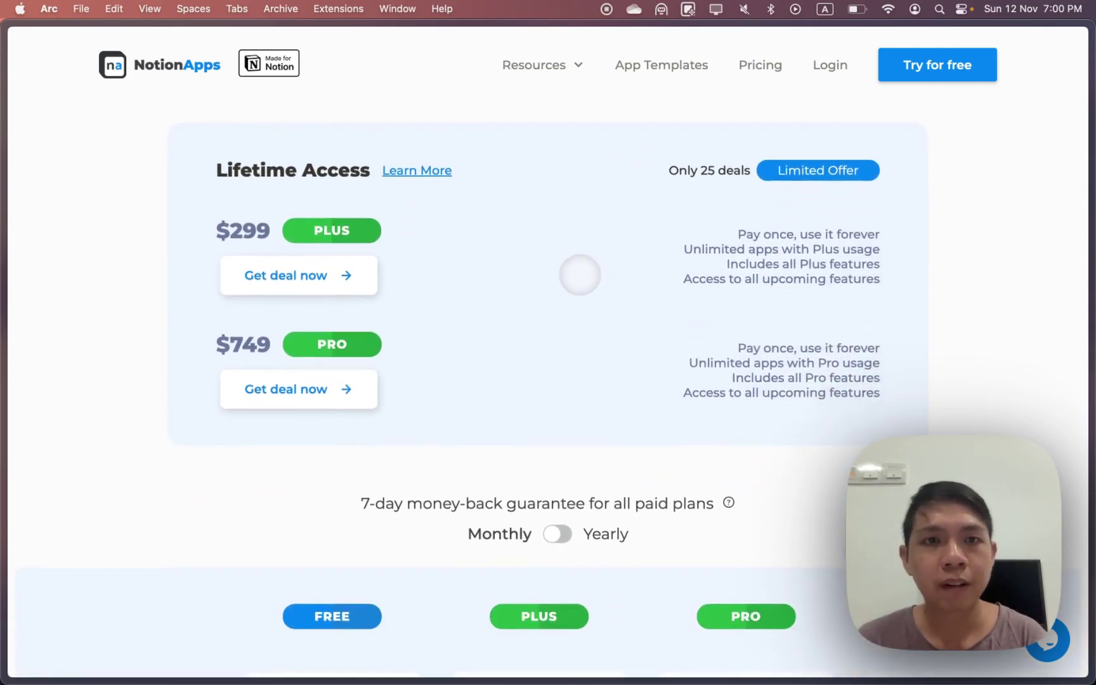
{"action": "scroll", "coordinate": [550, 274], "scroll_direction": "down", "scroll_amount": 12}
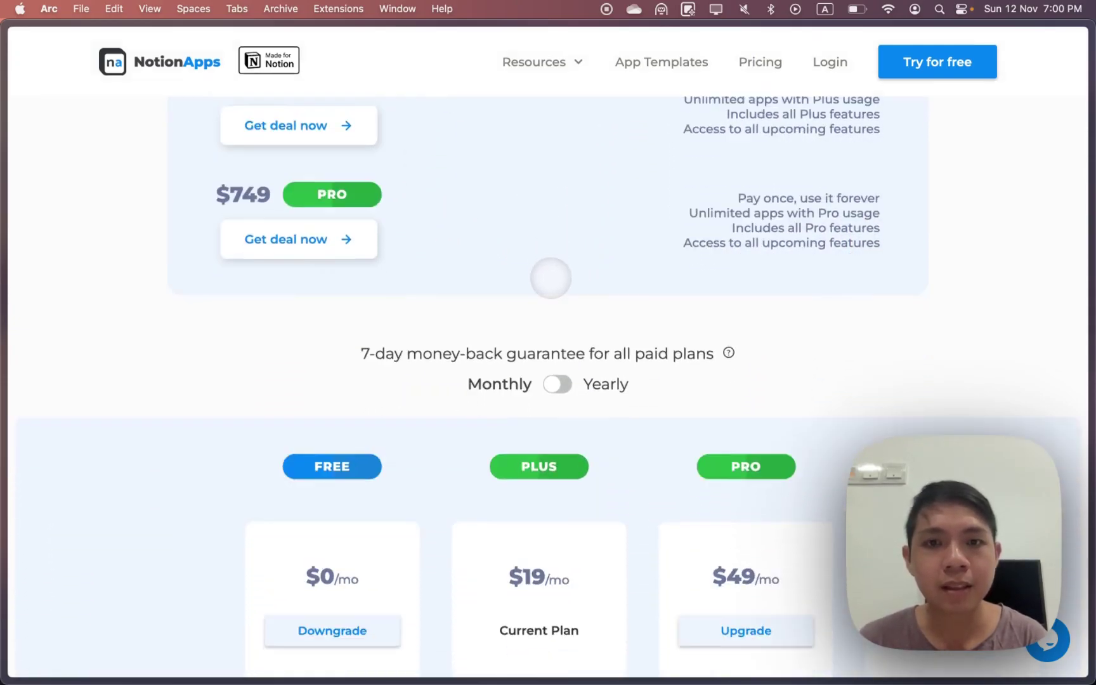
{"action": "scroll", "coordinate": [550, 278], "scroll_direction": "down", "scroll_amount": 4}
{"action": "left_click", "coordinate": [556, 120]}
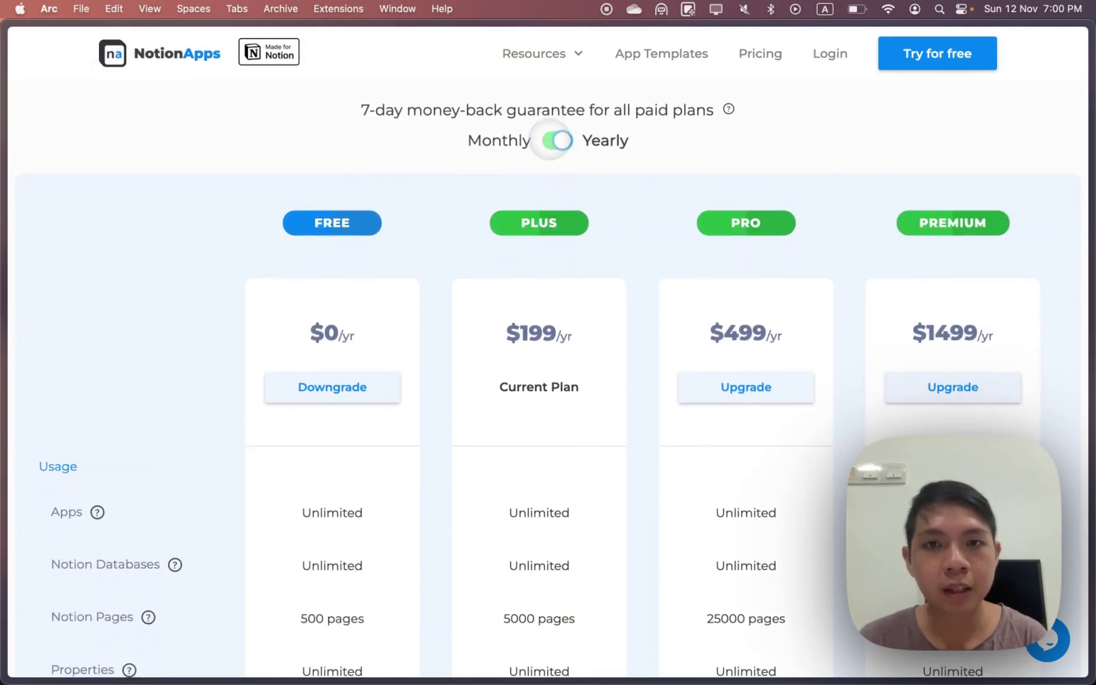
Scroll down to the plan usage limits comparison
{"action": "scroll", "coordinate": [442, 250], "scroll_direction": "down", "scroll_amount": 2}
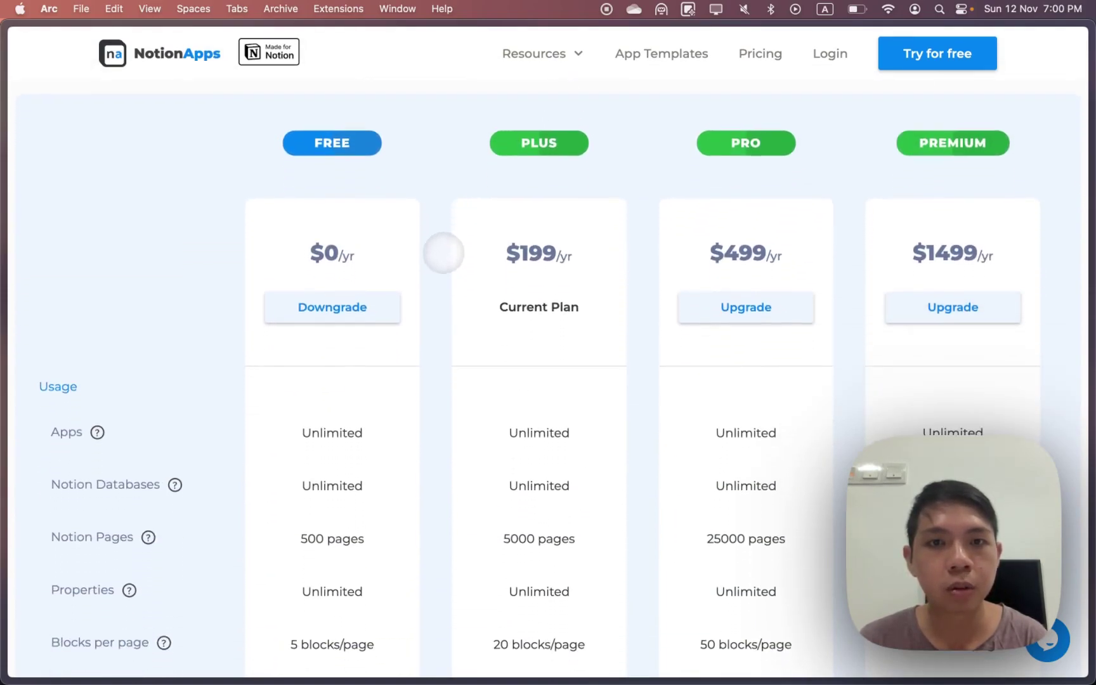
{"action": "scroll", "coordinate": [451, 285], "scroll_direction": "down", "scroll_amount": 2}
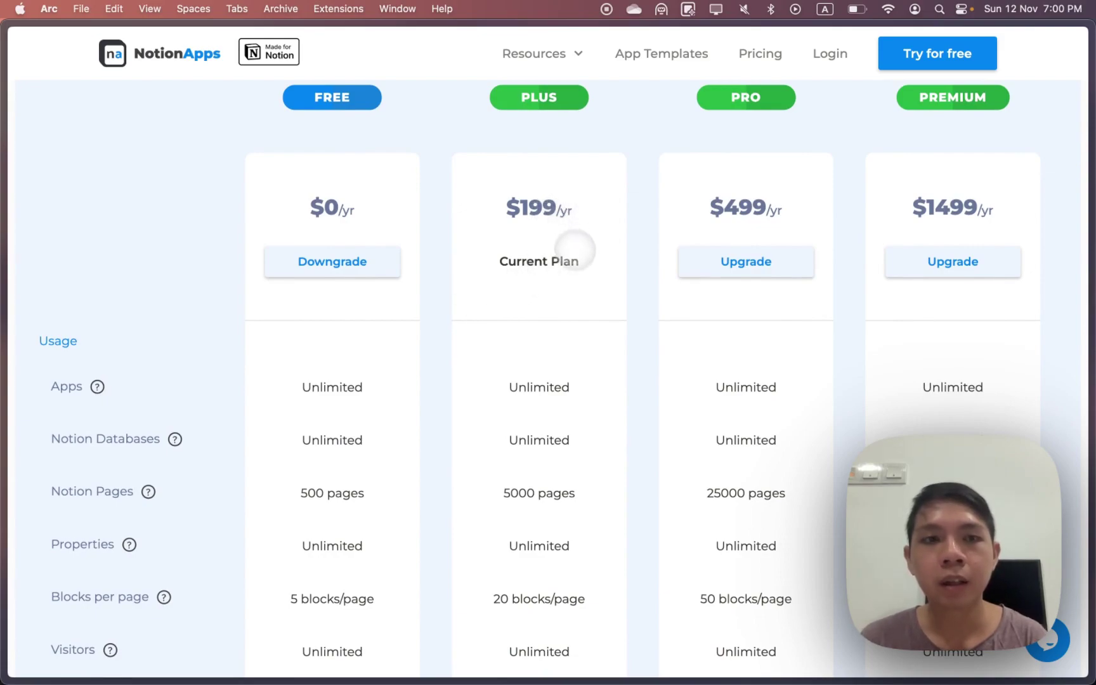
{"action": "scroll", "coordinate": [579, 267], "scroll_direction": "down", "scroll_amount": 2}
{"action": "scroll", "coordinate": [579, 267], "scroll_direction": "down", "scroll_amount": 1}
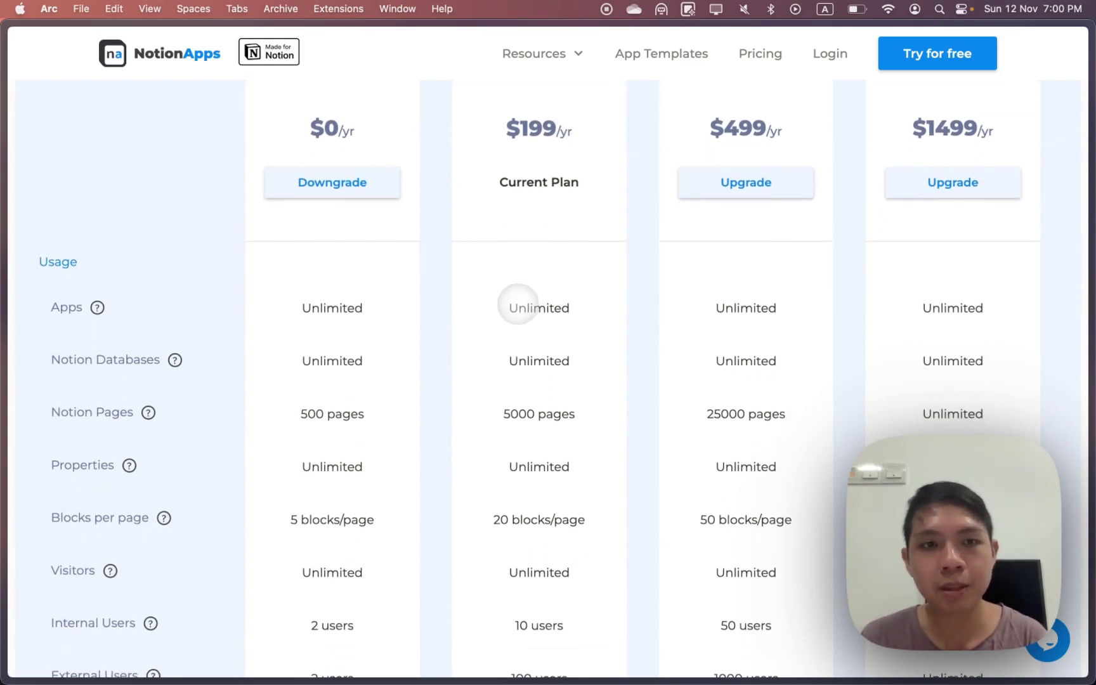
{"action": "scroll", "coordinate": [517, 305], "scroll_direction": "down", "scroll_amount": 1}
{"action": "scroll", "coordinate": [511, 332], "scroll_direction": "down", "scroll_amount": 1}
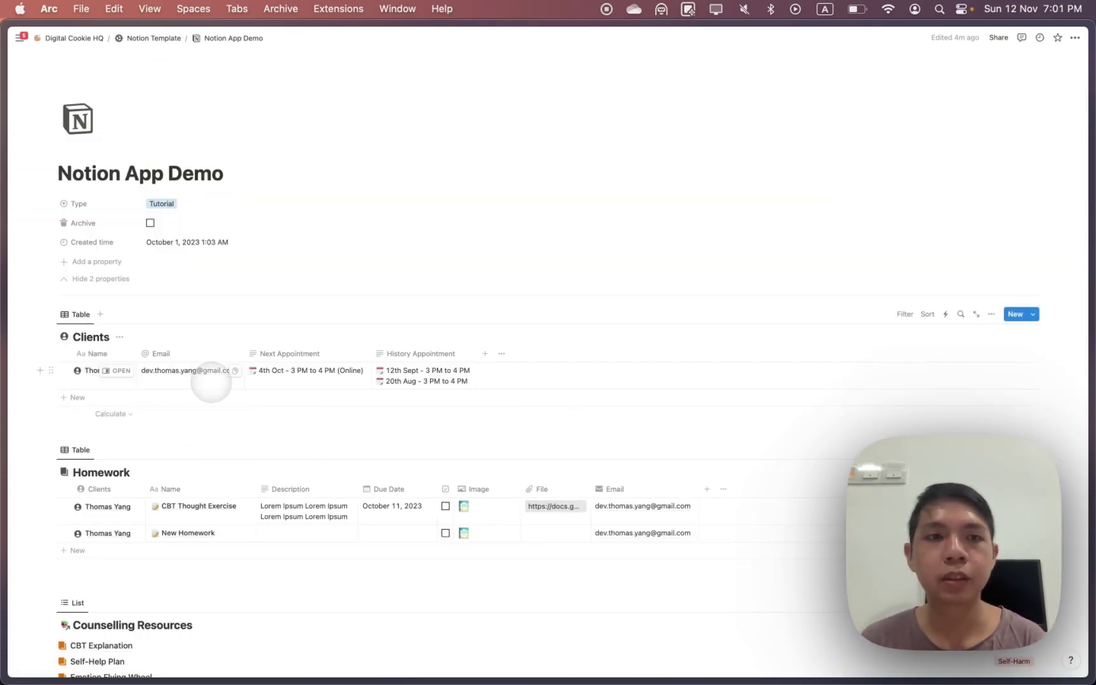
{"action": "scroll", "coordinate": [200, 387], "scroll_direction": "down", "scroll_amount": 3}
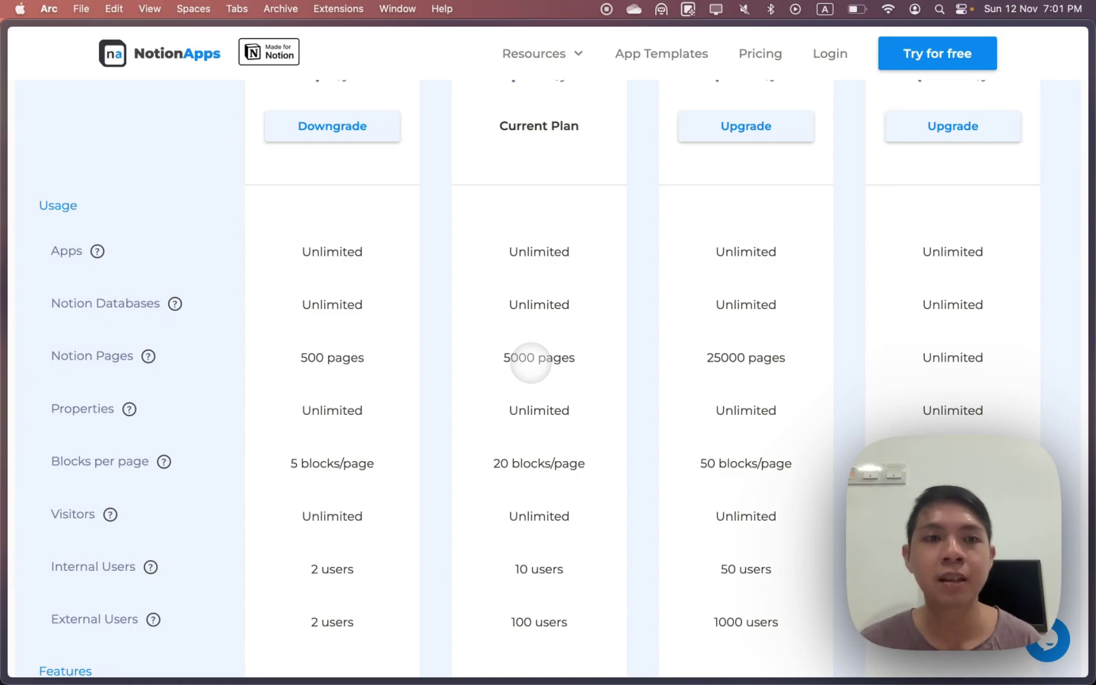
{"action": "scroll", "coordinate": [536, 411], "scroll_direction": "down", "scroll_amount": 2}
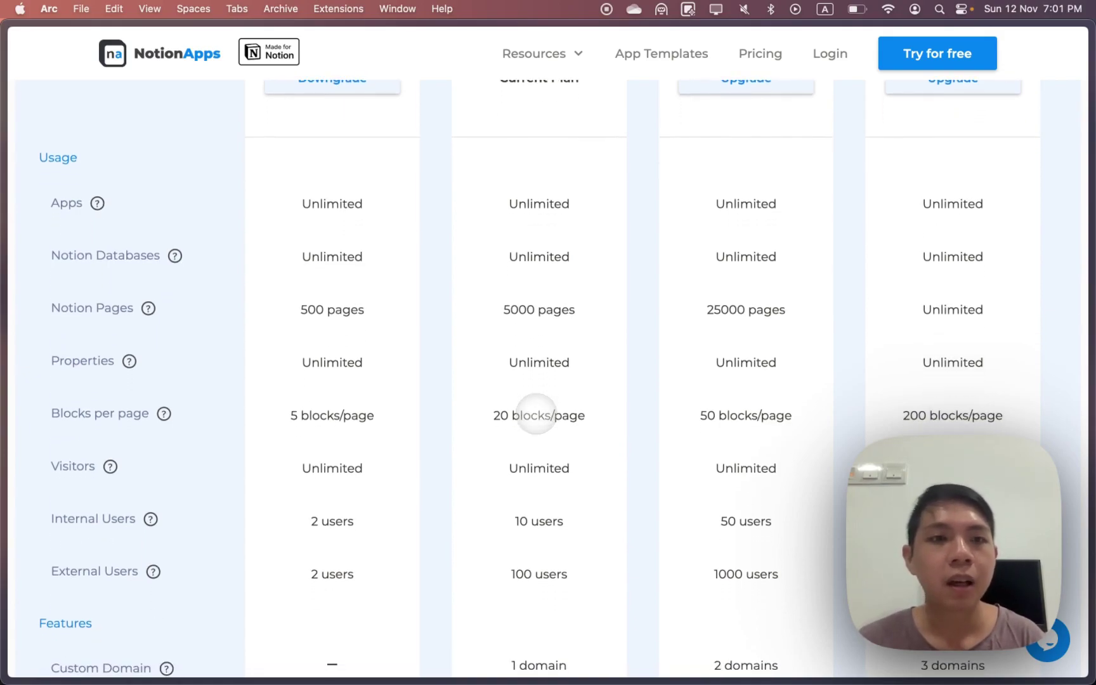
{"action": "mouse_move", "coordinate": [167, 414]}
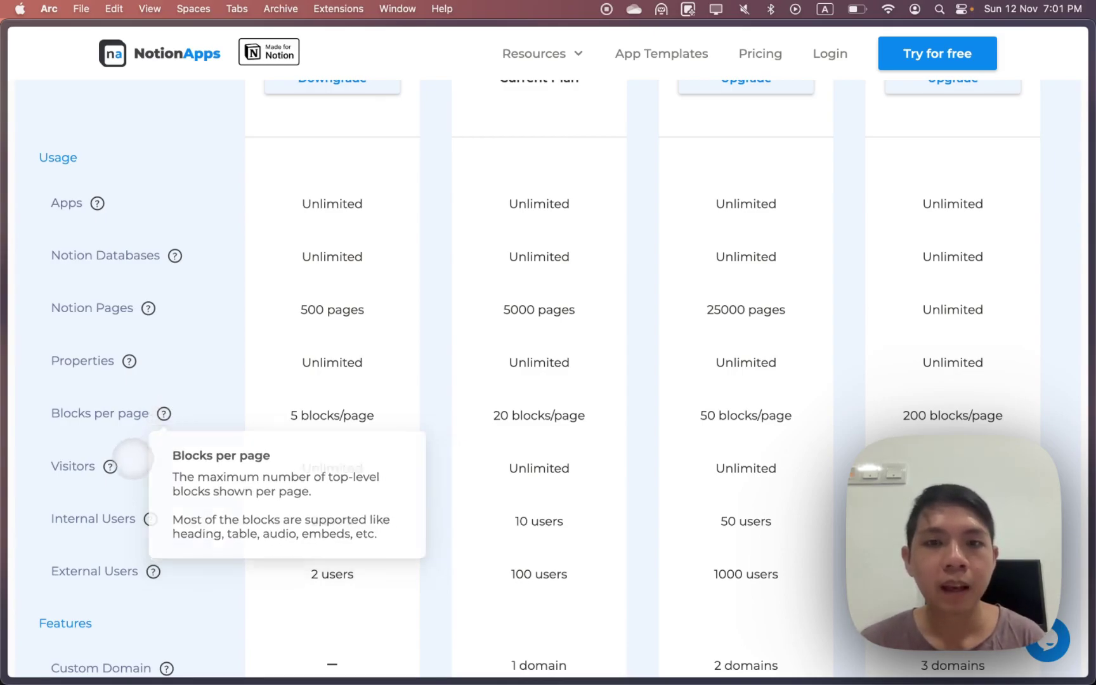
{"action": "mouse_move", "coordinate": [111, 466]}
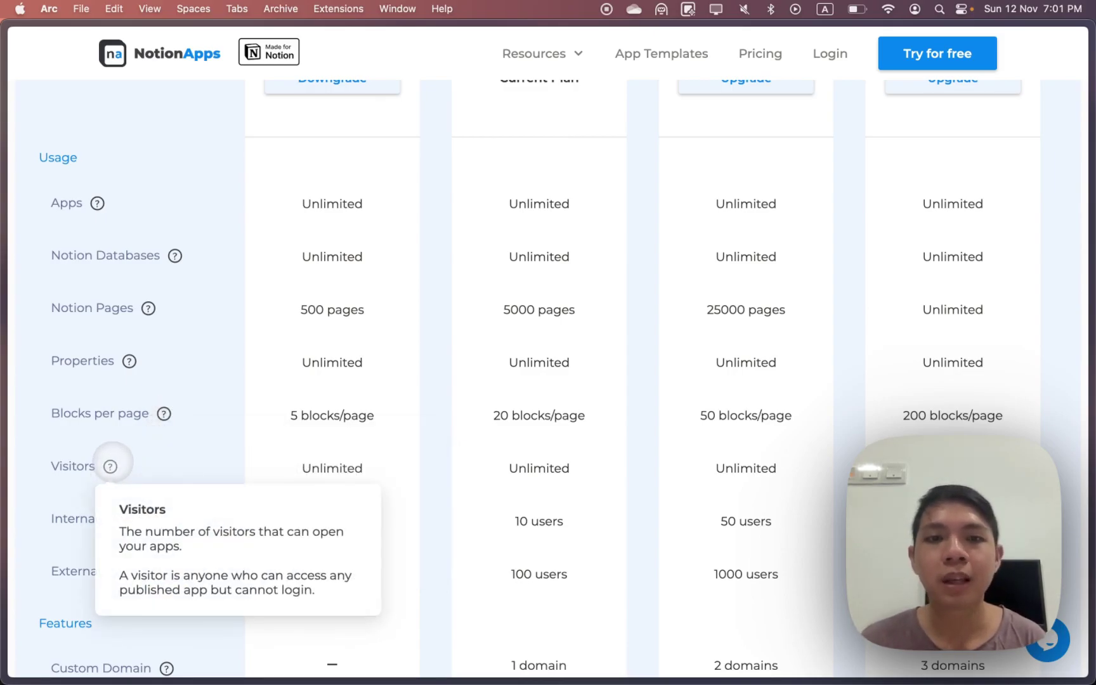
{"action": "scroll", "coordinate": [111, 466], "scroll_direction": "down", "scroll_amount": 2}
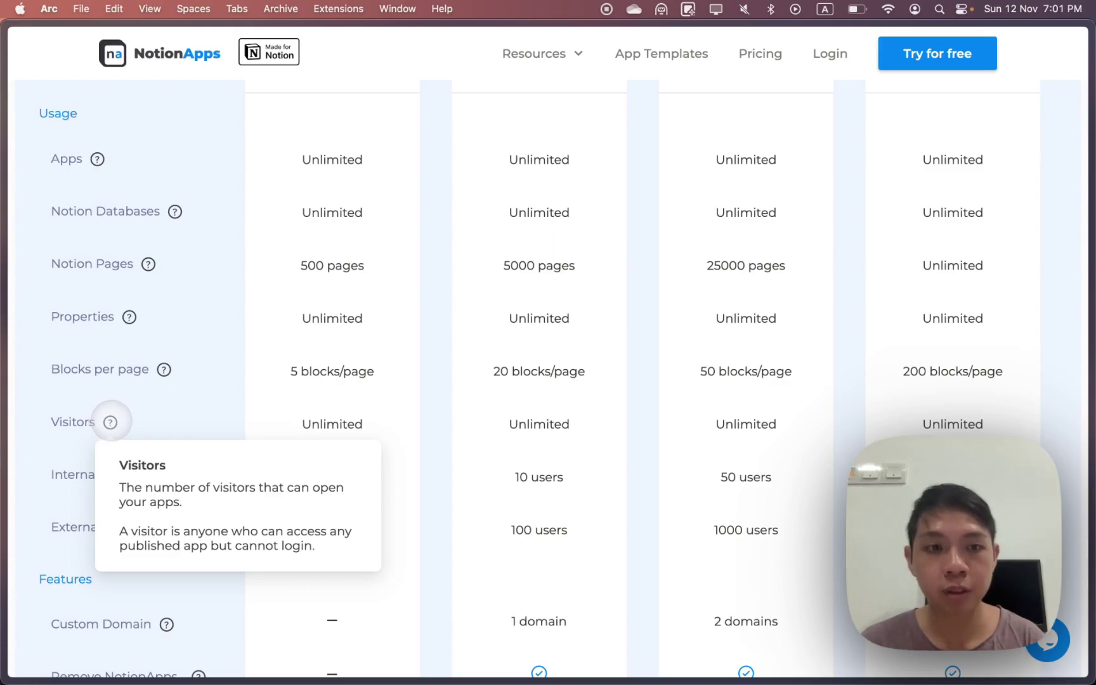
{"action": "scroll", "coordinate": [186, 420], "scroll_direction": "down", "scroll_amount": 2}
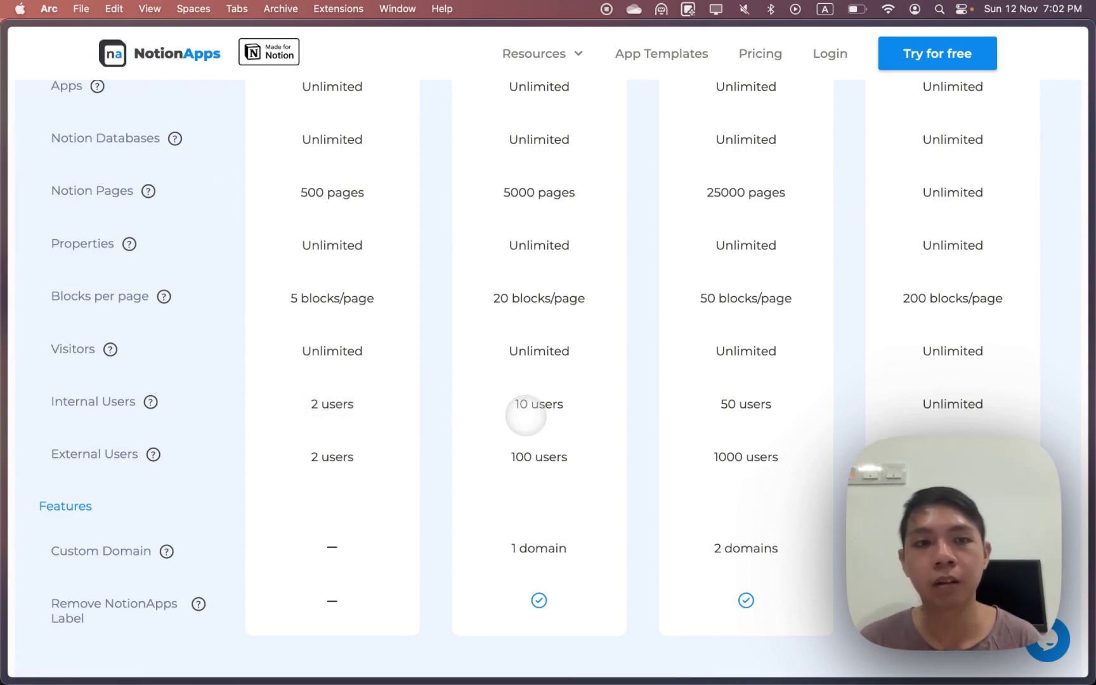
{"action": "mouse_move", "coordinate": [153, 454]}
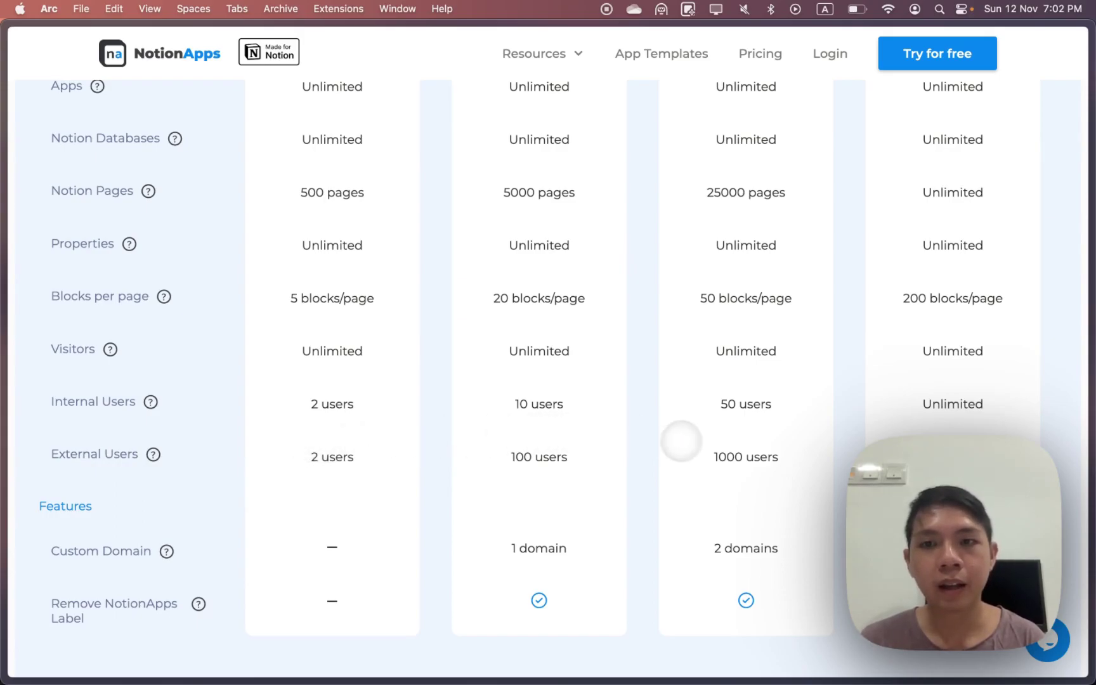
Scroll up and down the pricing table to compare the NotionApps plans
{"action": "scroll", "coordinate": [678, 440], "scroll_direction": "up", "scroll_amount": 8}
{"action": "scroll", "coordinate": [713, 444], "scroll_direction": "down", "scroll_amount": 10}
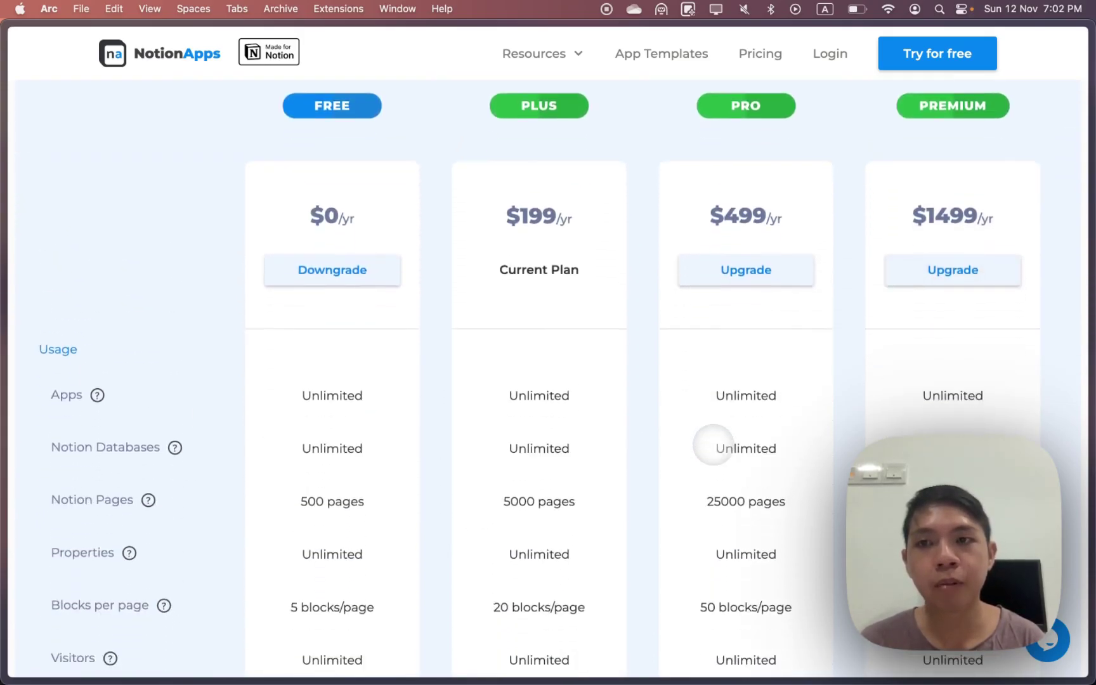
{"action": "scroll", "coordinate": [925, 303], "scroll_direction": "up", "scroll_amount": 7}
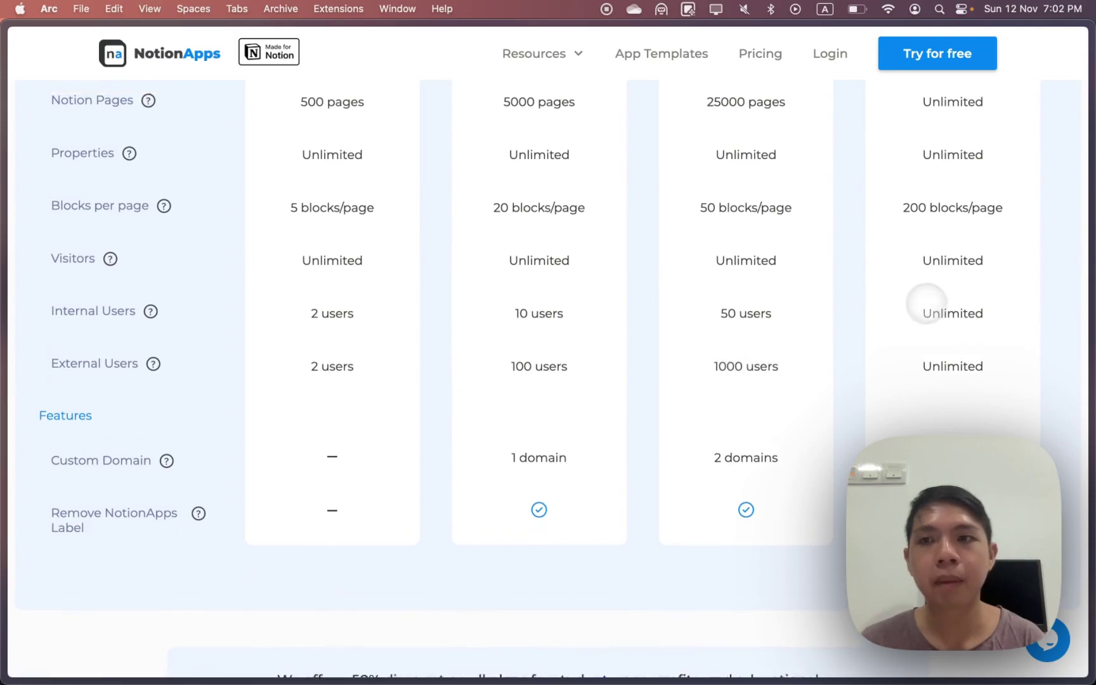
{"action": "scroll", "coordinate": [940, 301], "scroll_direction": "down", "scroll_amount": 8}
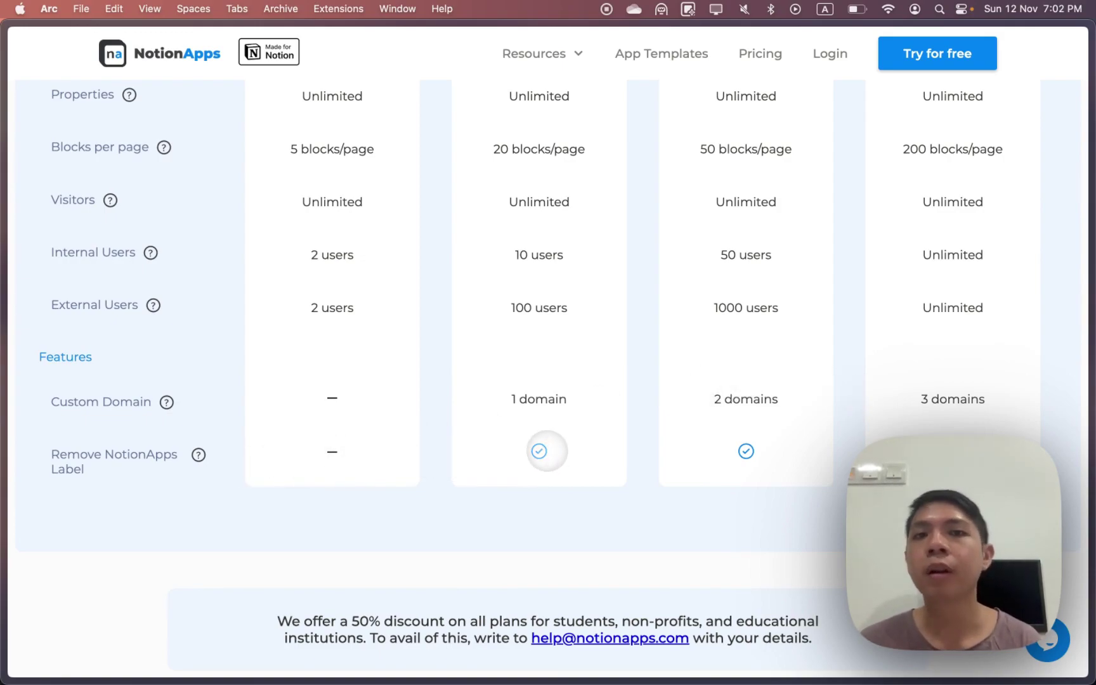
{"action": "scroll", "coordinate": [546, 451], "scroll_direction": "up", "scroll_amount": 10}
{"action": "scroll", "coordinate": [547, 451], "scroll_direction": "up", "scroll_amount": 3}
{"action": "scroll", "coordinate": [457, 447], "scroll_direction": "down", "scroll_amount": 1}
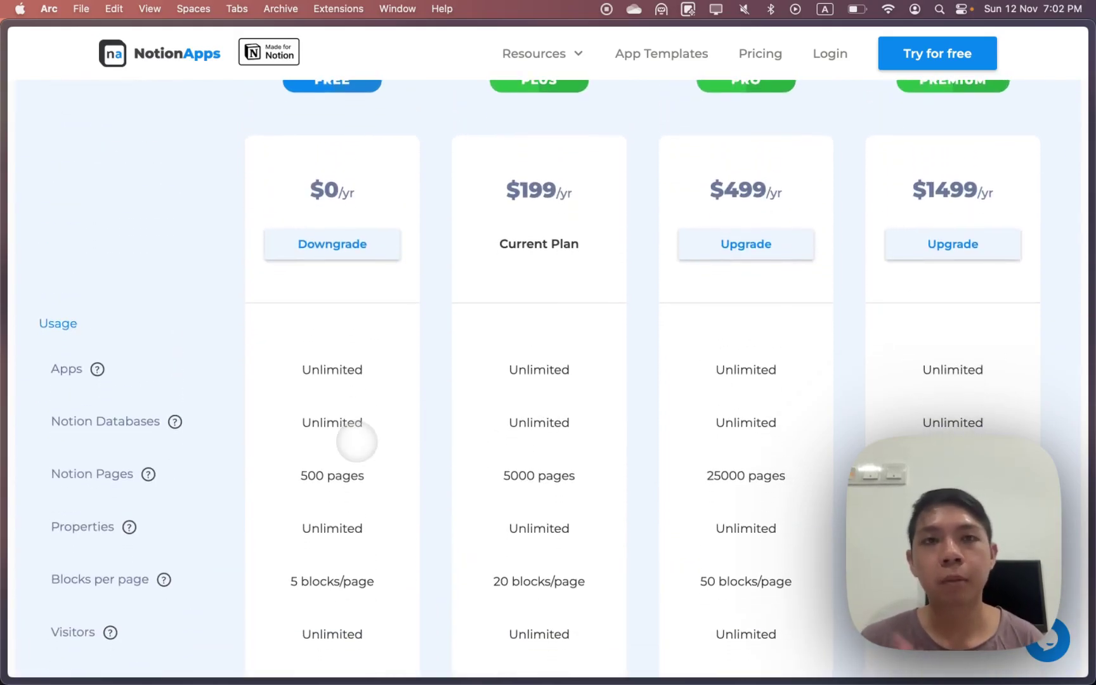
{"action": "scroll", "coordinate": [356, 442], "scroll_direction": "up", "scroll_amount": 2}
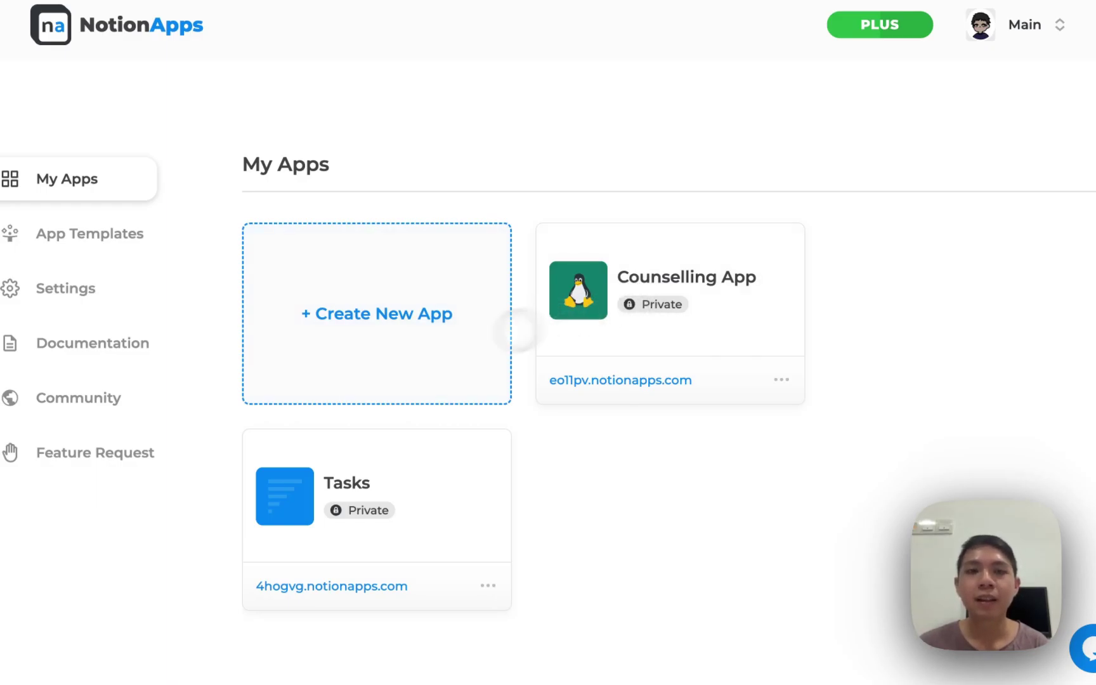
Start a new app with the Clients, Counselling Resources and Forum databases and build it
{"action": "left_click", "coordinate": [402, 358]}
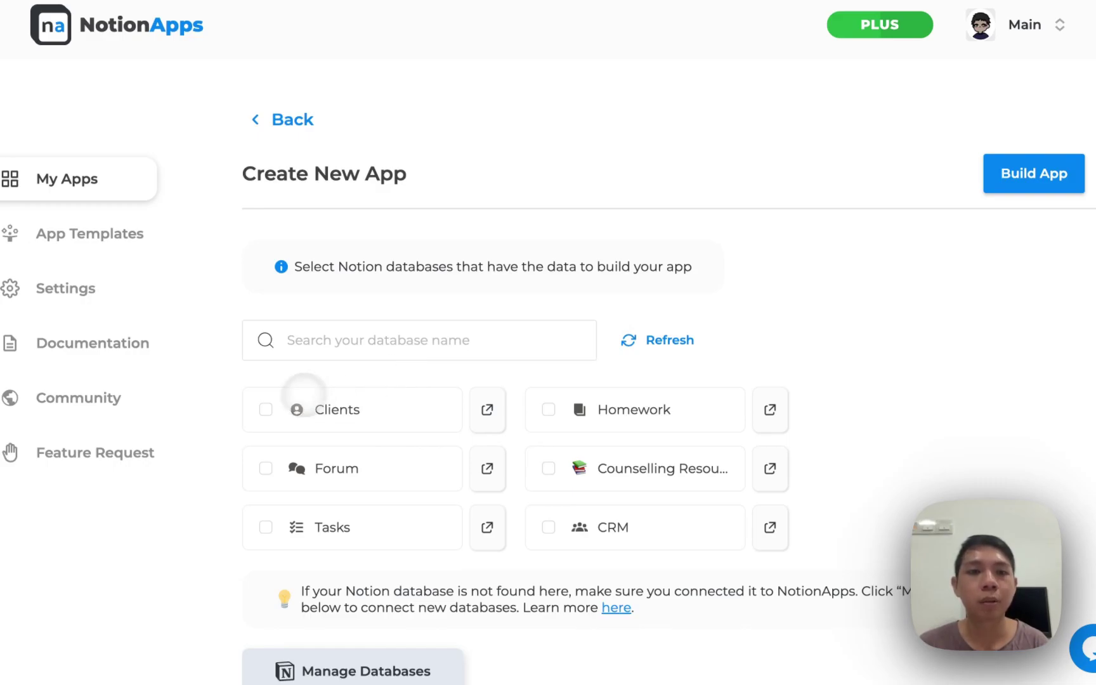
{"action": "left_click", "coordinate": [263, 406]}
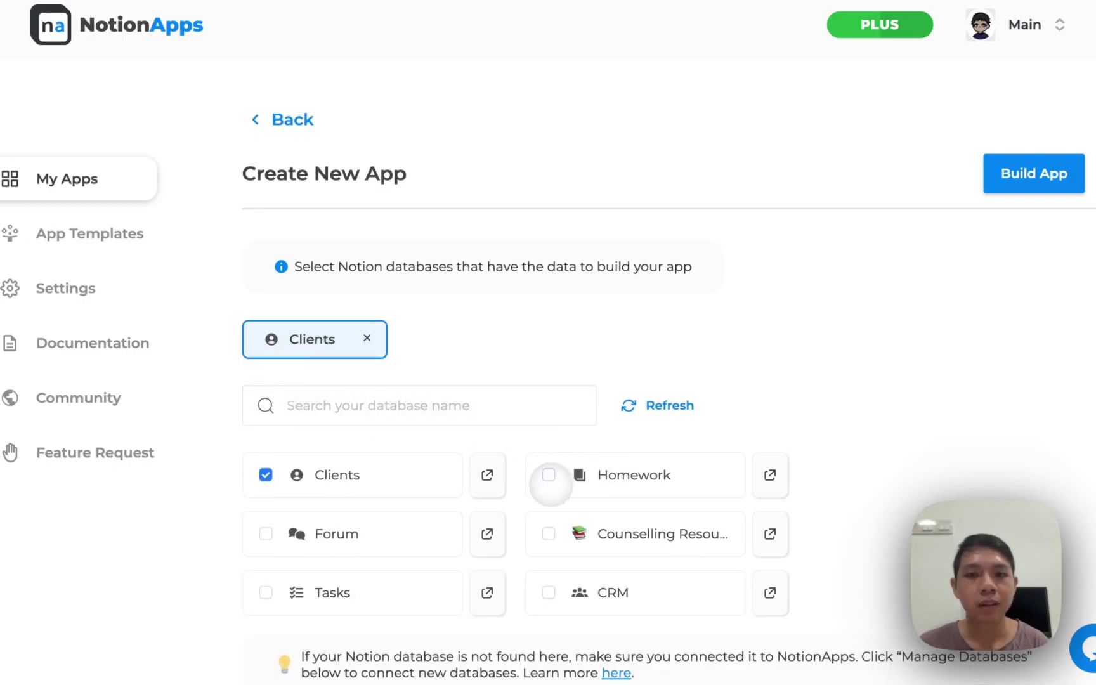
{"action": "left_click", "coordinate": [544, 527]}
{"action": "left_click", "coordinate": [346, 536]}
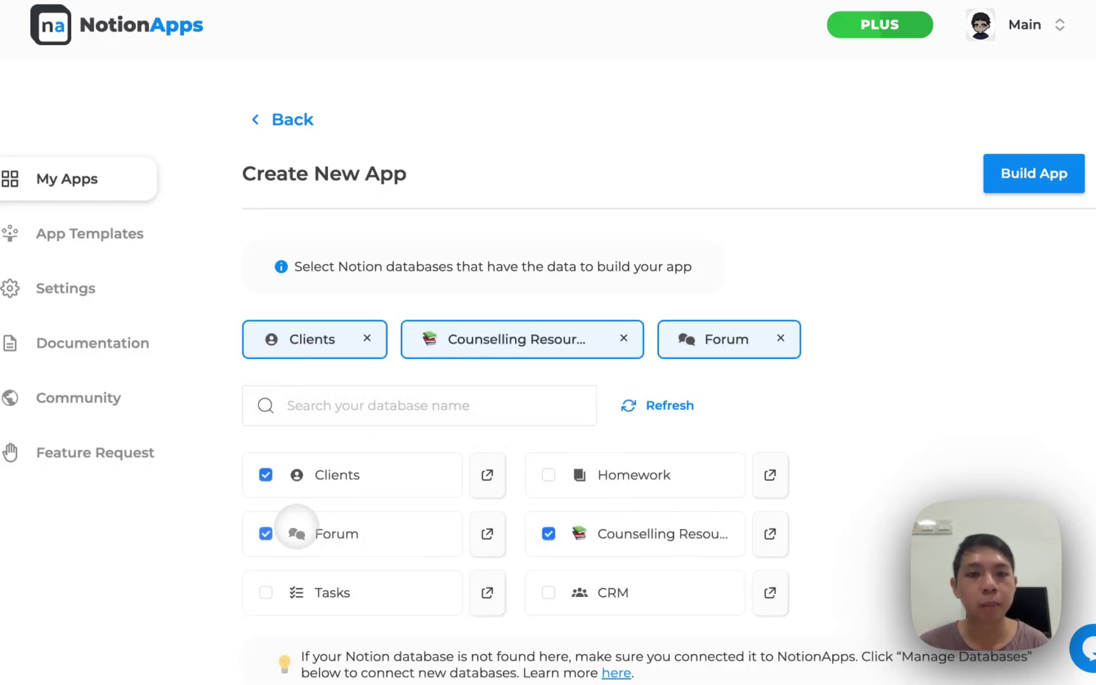
{"action": "left_click", "coordinate": [958, 198]}
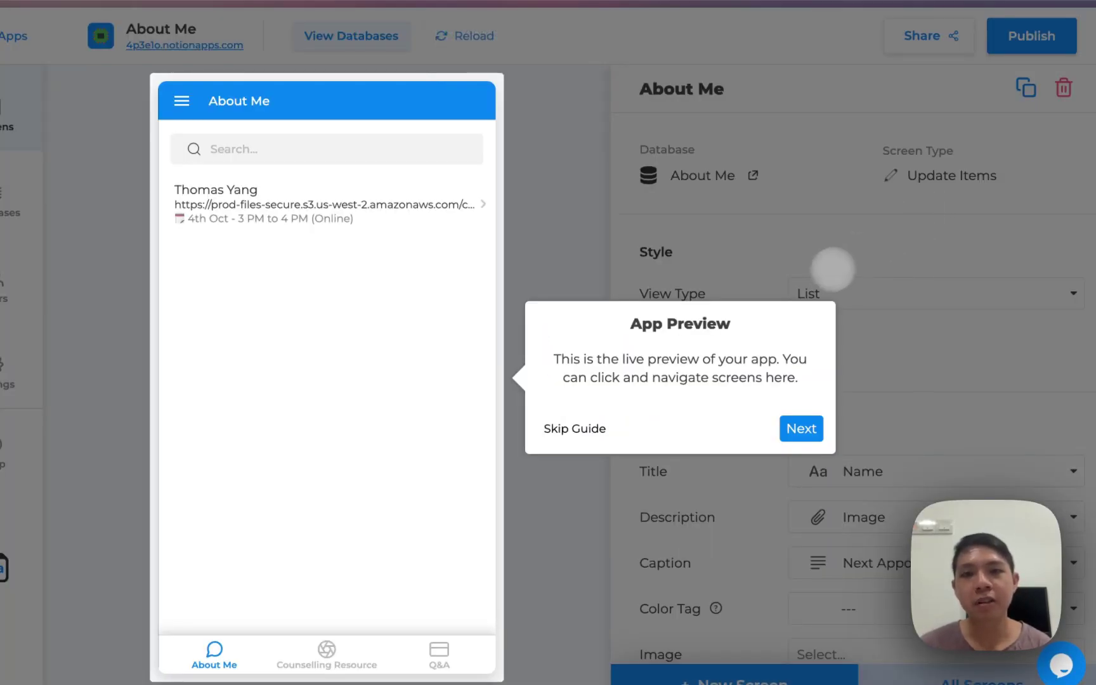
Dismiss the walkthrough and preview the About Me, Counselling Resources and Q&A tabs
{"action": "left_click", "coordinate": [577, 428]}
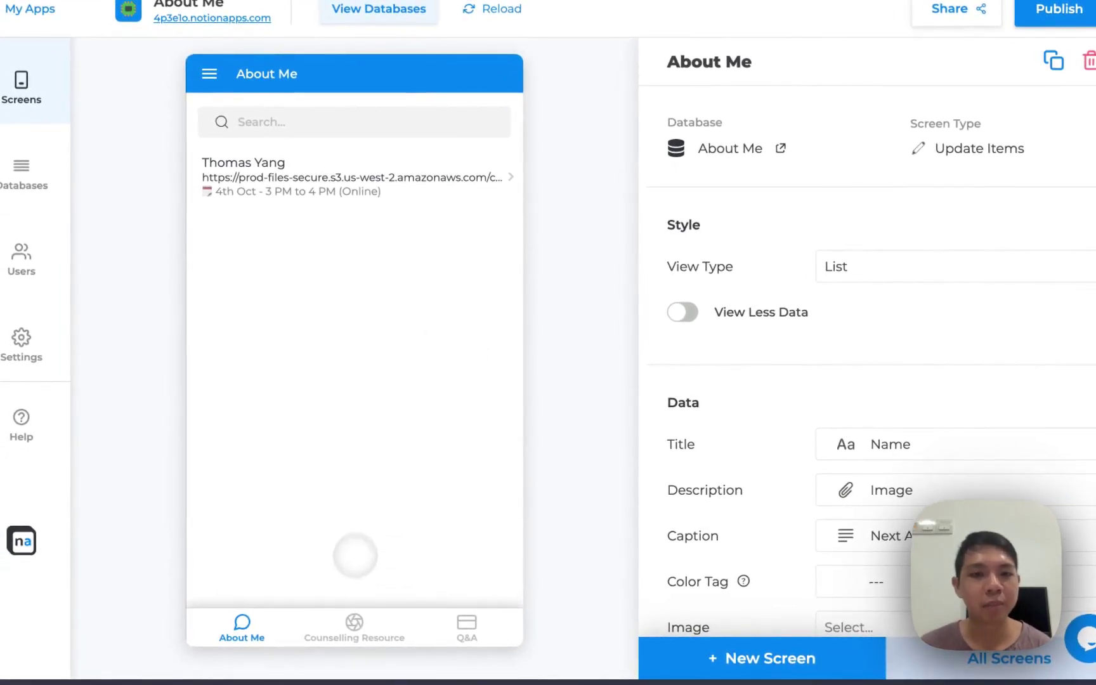
{"action": "left_click", "coordinate": [331, 621]}
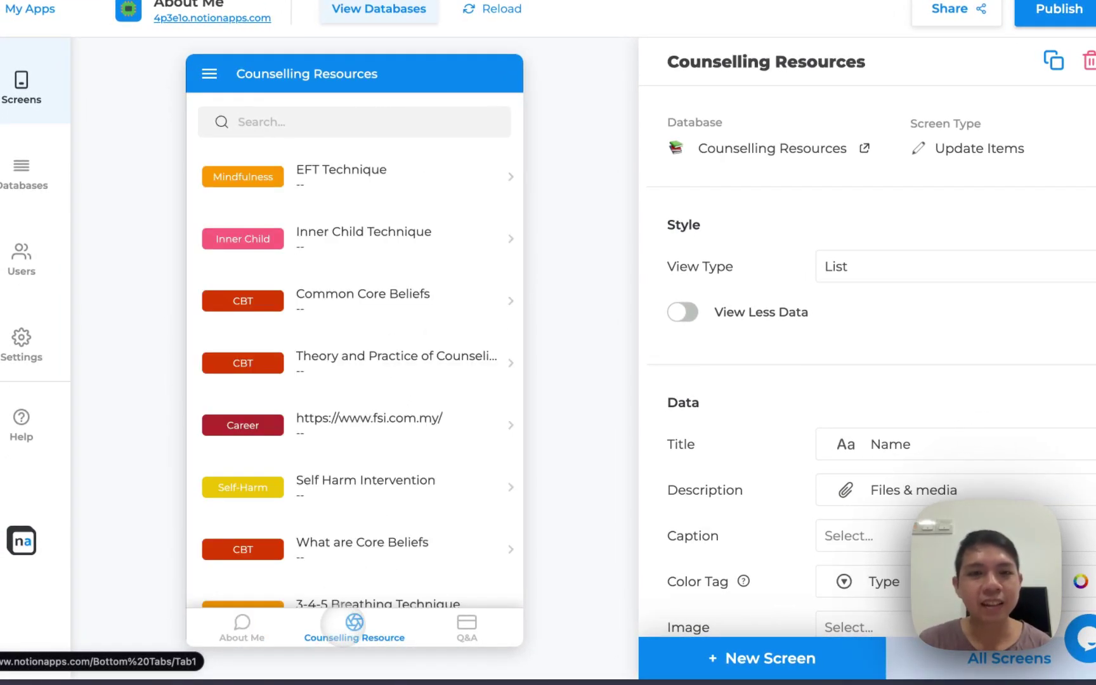
{"action": "left_click", "coordinate": [466, 625]}
{"action": "left_click", "coordinate": [389, 626]}
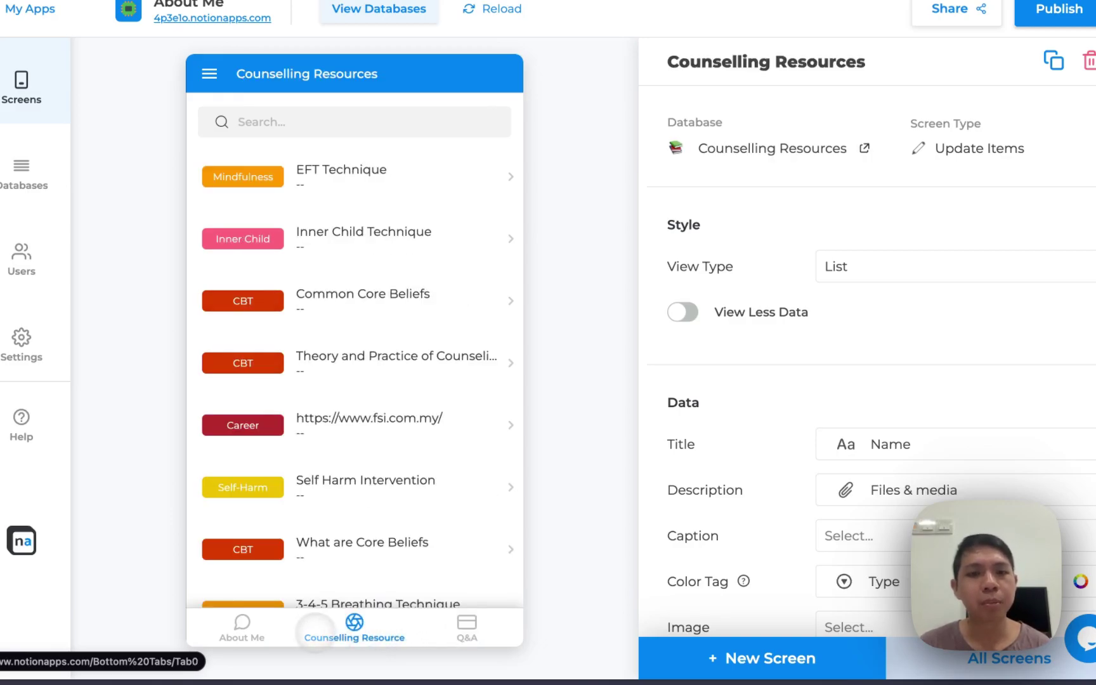
{"action": "left_click", "coordinate": [269, 628]}
{"action": "left_click", "coordinate": [466, 625]}
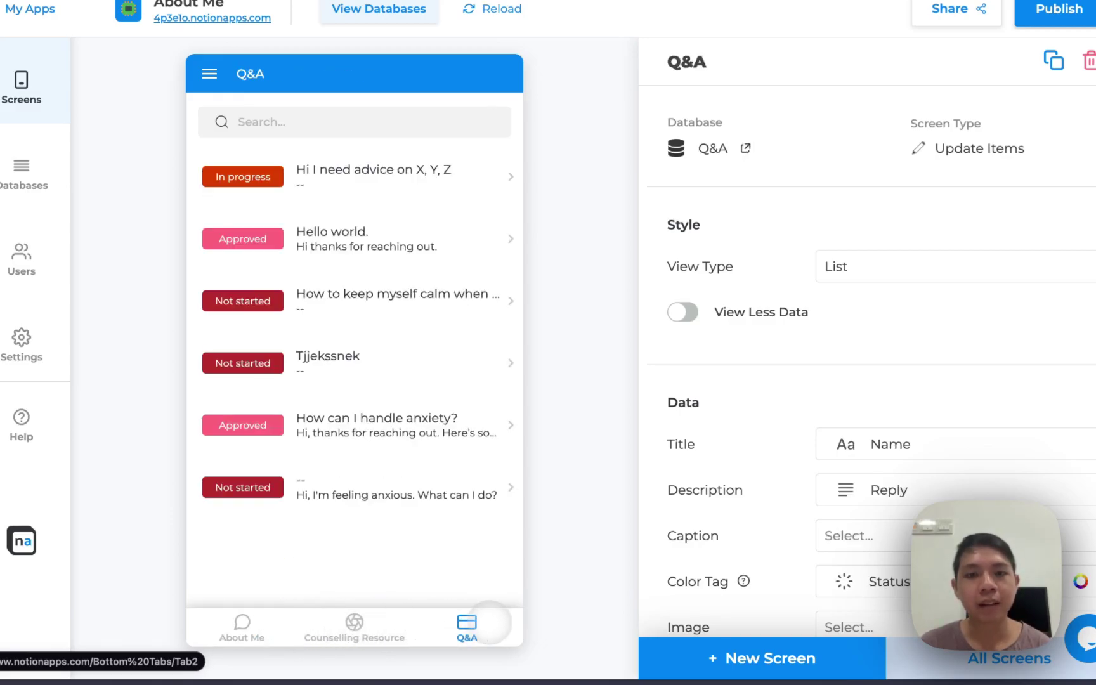
{"action": "left_click", "coordinate": [380, 625]}
Cycle through the tabs again, ending on Q&A, and show the all-screens overview
{"action": "left_click", "coordinate": [276, 624]}
{"action": "left_click", "coordinate": [354, 625]}
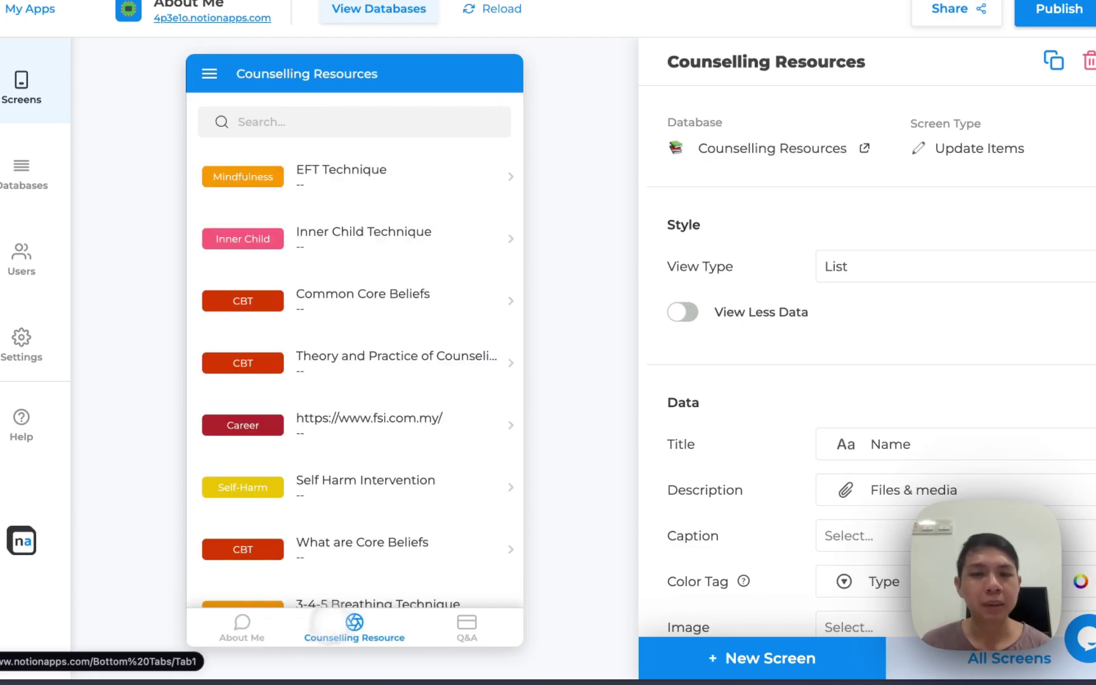
{"action": "left_click", "coordinate": [463, 625]}
{"action": "left_click", "coordinate": [375, 628]}
{"action": "left_click", "coordinate": [257, 617]}
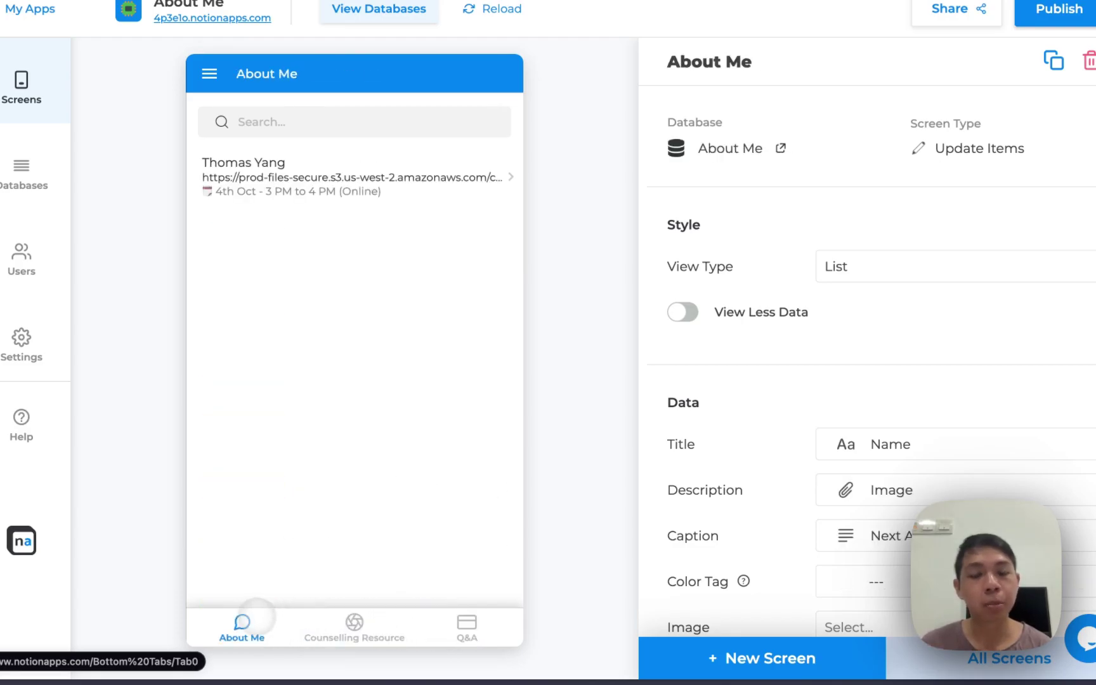
{"action": "left_click", "coordinate": [336, 616]}
{"action": "left_click", "coordinate": [466, 622]}
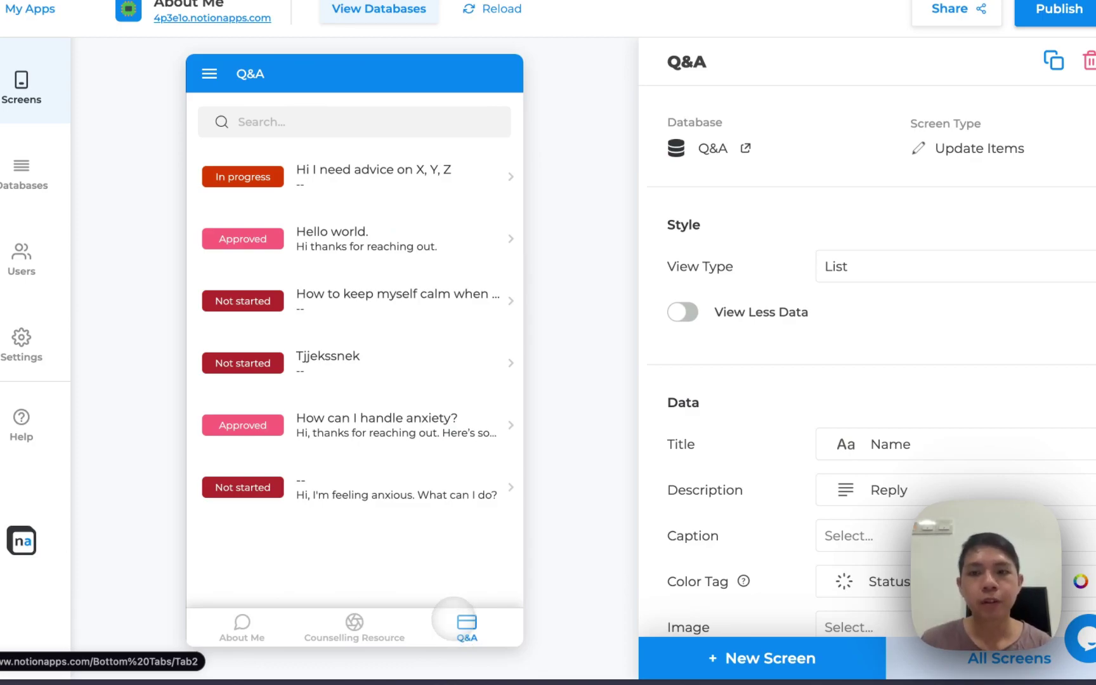
{"action": "left_click", "coordinate": [926, 658]}
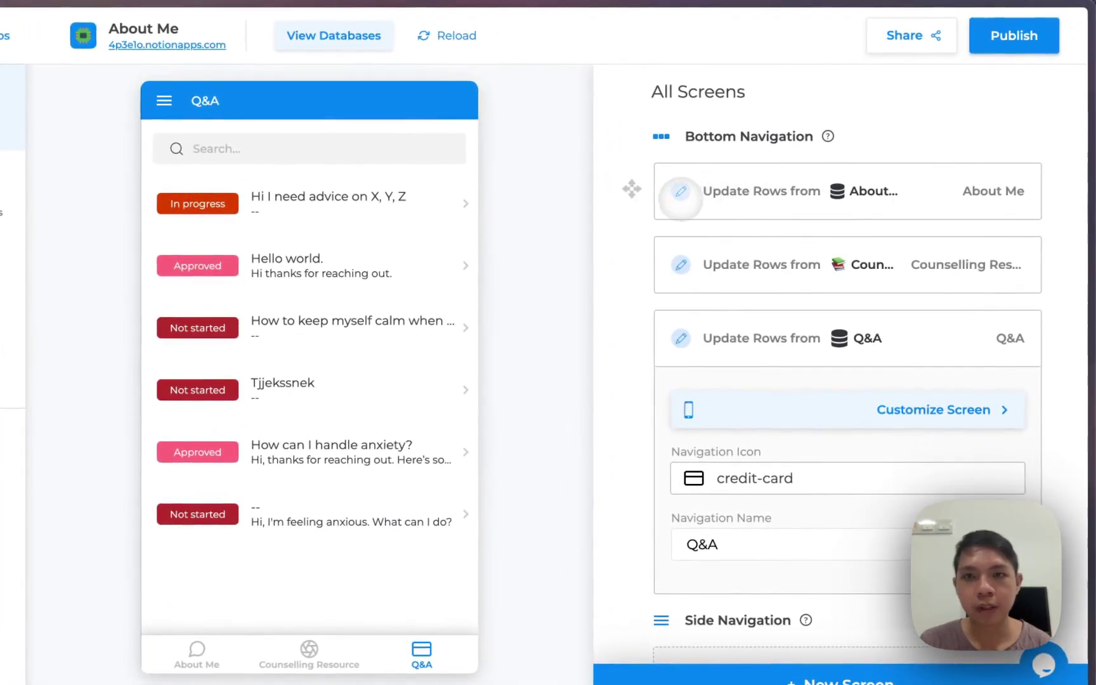
Expand and collapse the About Me screen's navigation settings
{"action": "left_click", "coordinate": [680, 195]}
{"action": "left_click", "coordinate": [642, 188]}
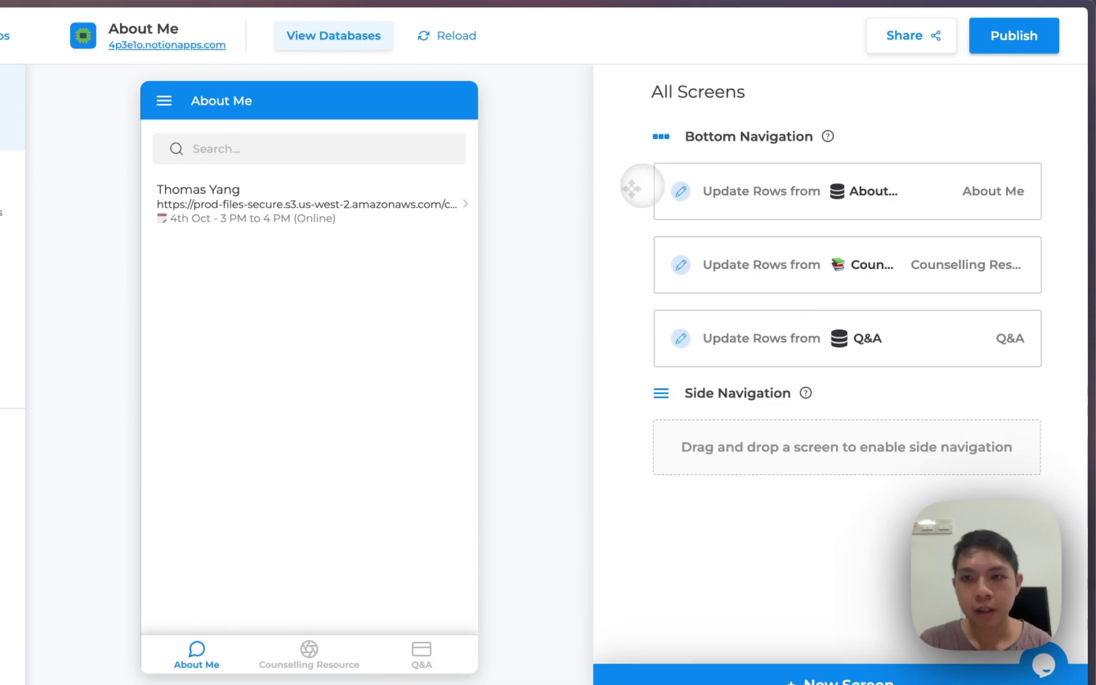
{"action": "left_click", "coordinate": [660, 189]}
{"action": "scroll", "coordinate": [799, 327], "scroll_direction": "down", "scroll_amount": 1}
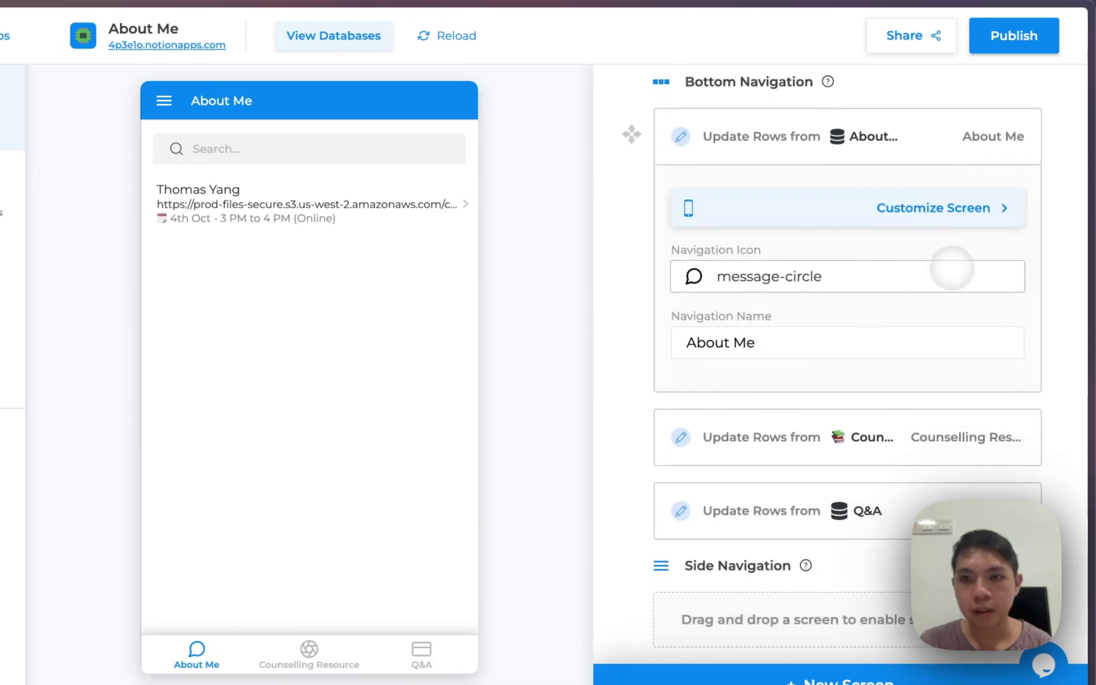
{"action": "scroll", "coordinate": [951, 267], "scroll_direction": "up", "scroll_amount": 1}
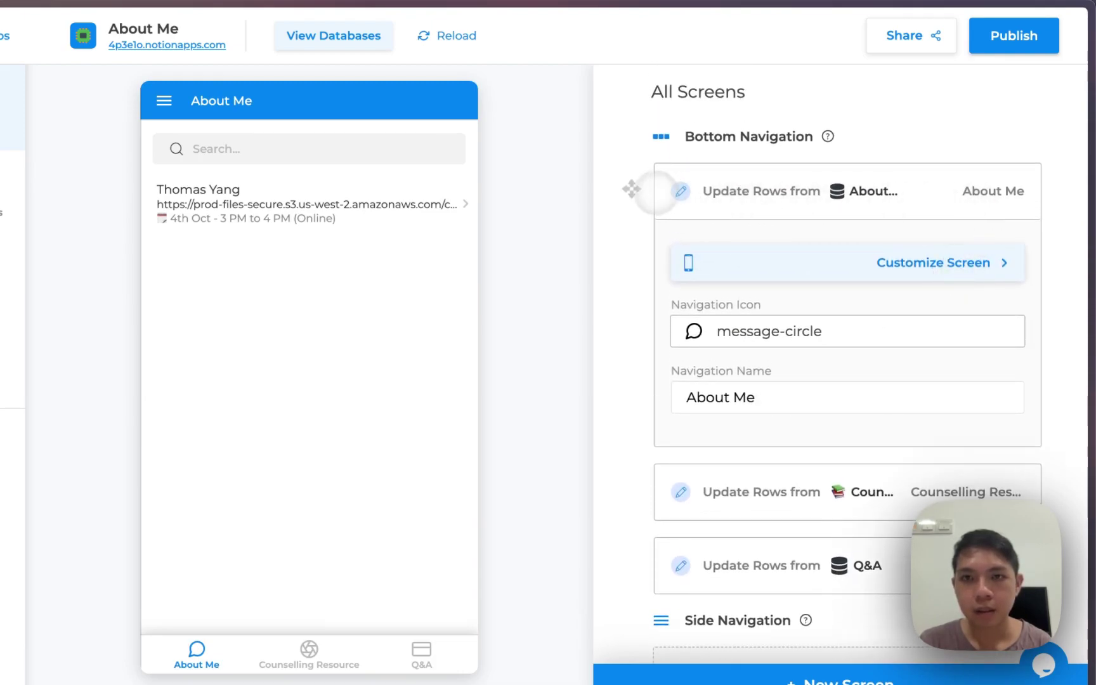
{"action": "left_click", "coordinate": [653, 190]}
Expand the Q&A screen card and open its full screen settings
{"action": "left_click", "coordinate": [674, 339]}
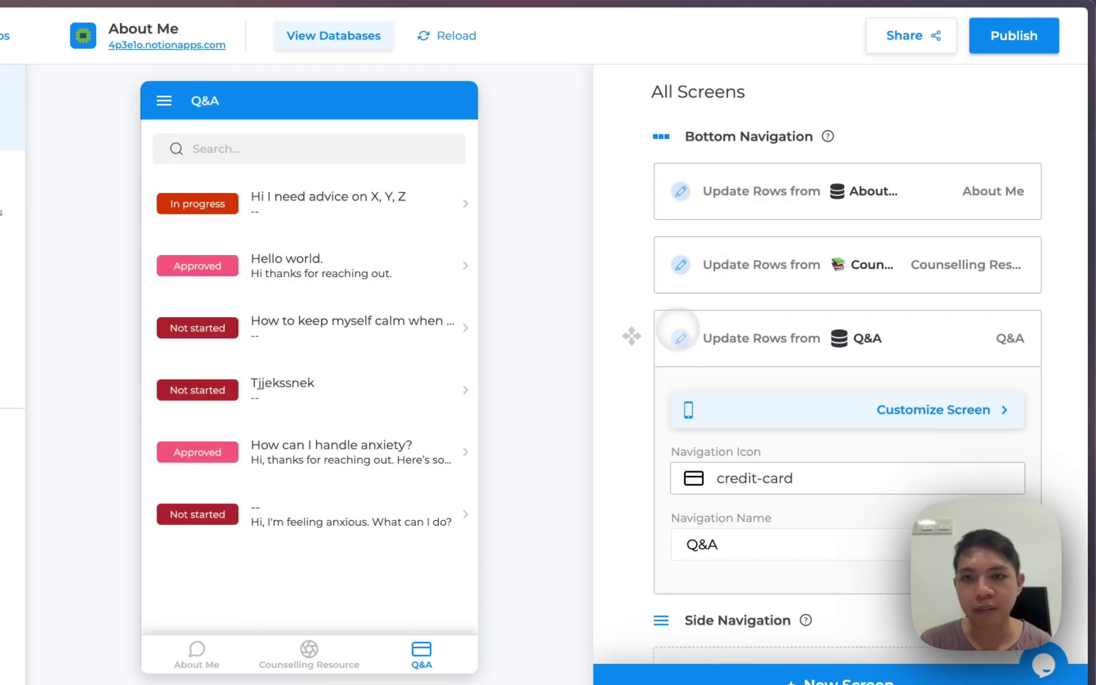
{"action": "scroll", "coordinate": [721, 526], "scroll_direction": "down", "scroll_amount": 1}
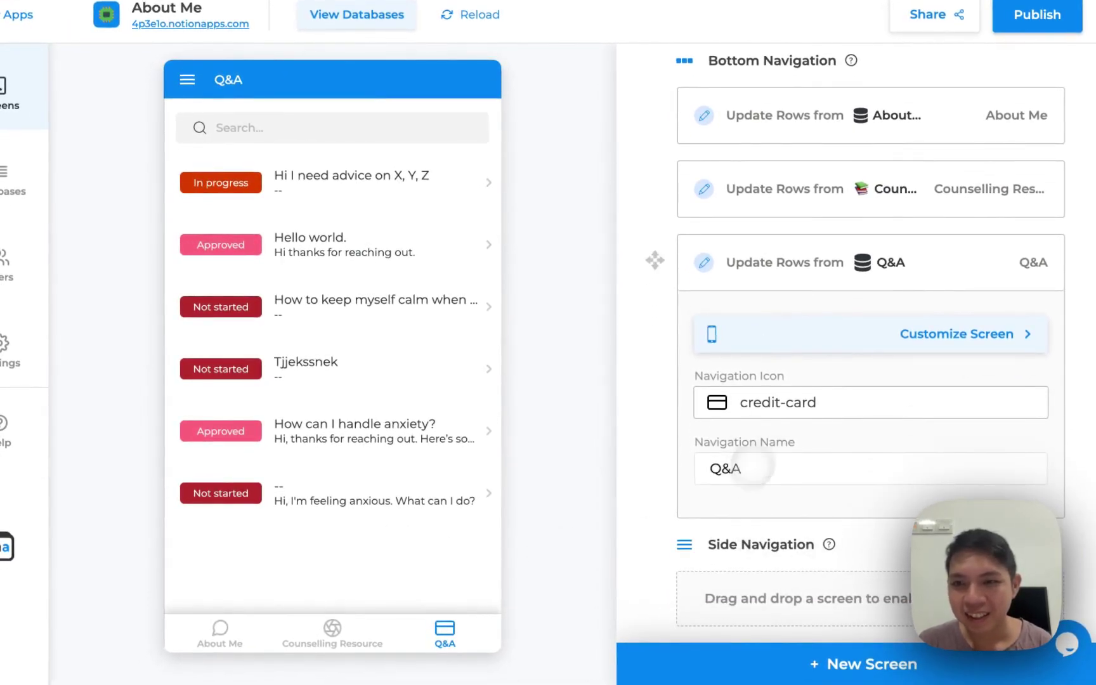
{"action": "left_click", "coordinate": [955, 279]}
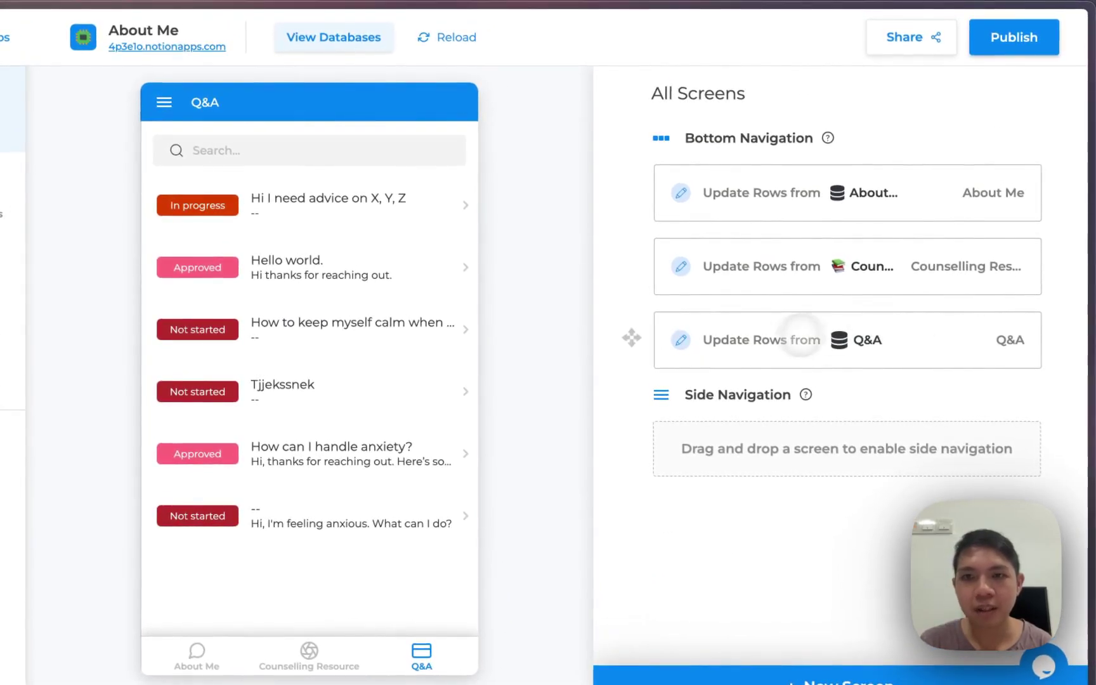
{"action": "left_click", "coordinate": [801, 336]}
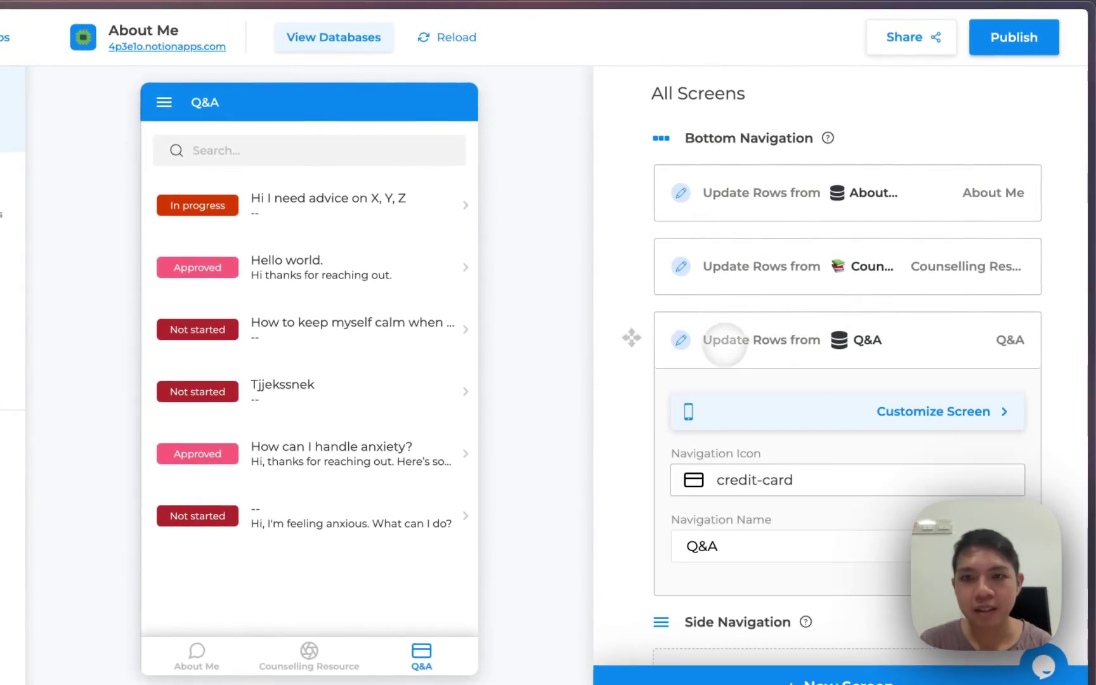
{"action": "left_click", "coordinate": [837, 419]}
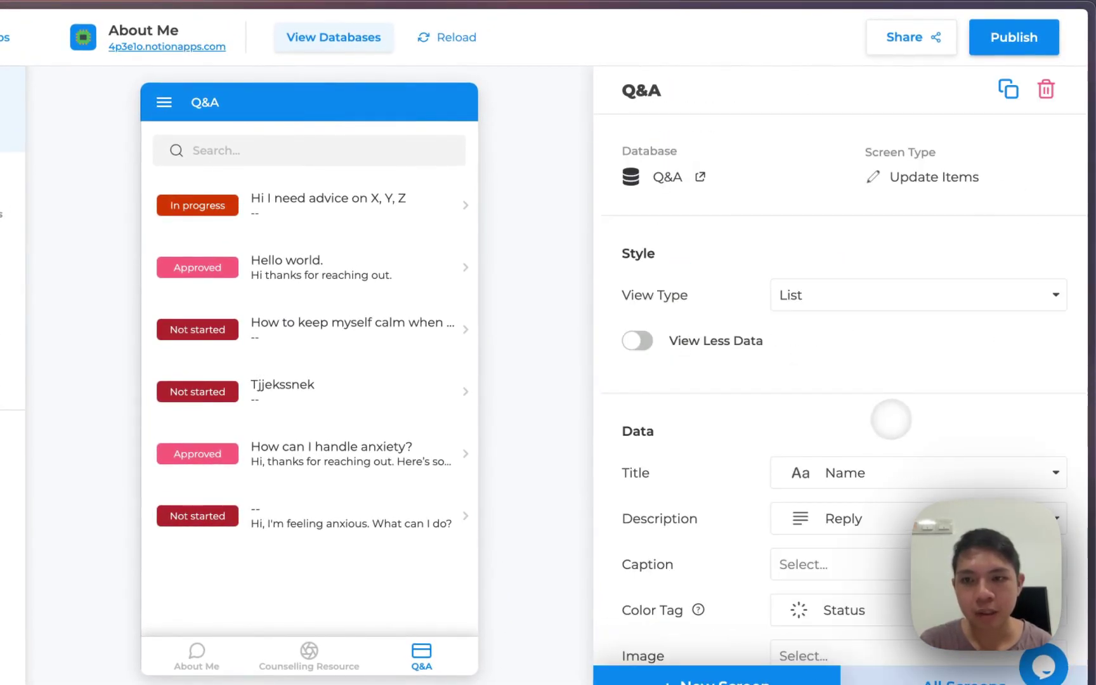
{"action": "scroll", "coordinate": [850, 501], "scroll_direction": "down", "scroll_amount": 8}
{"action": "scroll", "coordinate": [841, 522], "scroll_direction": "up", "scroll_amount": 8}
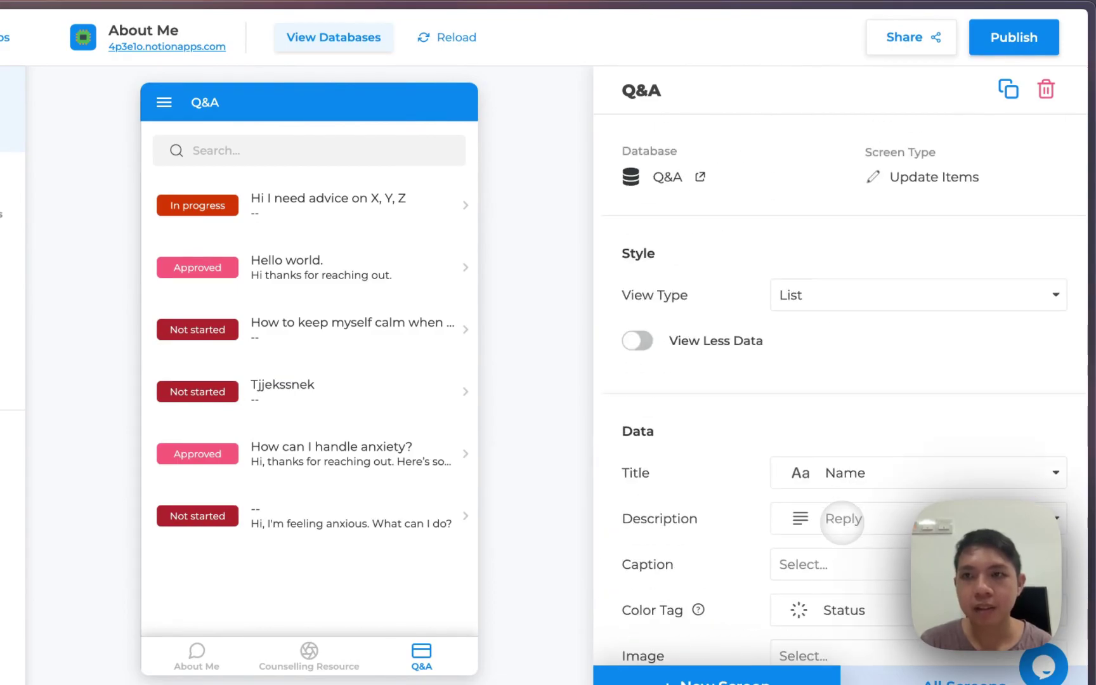
Delete the Q&A screen, confirming with DELETE
{"action": "left_click", "coordinate": [1045, 89]}
{"action": "left_click", "coordinate": [560, 419]}
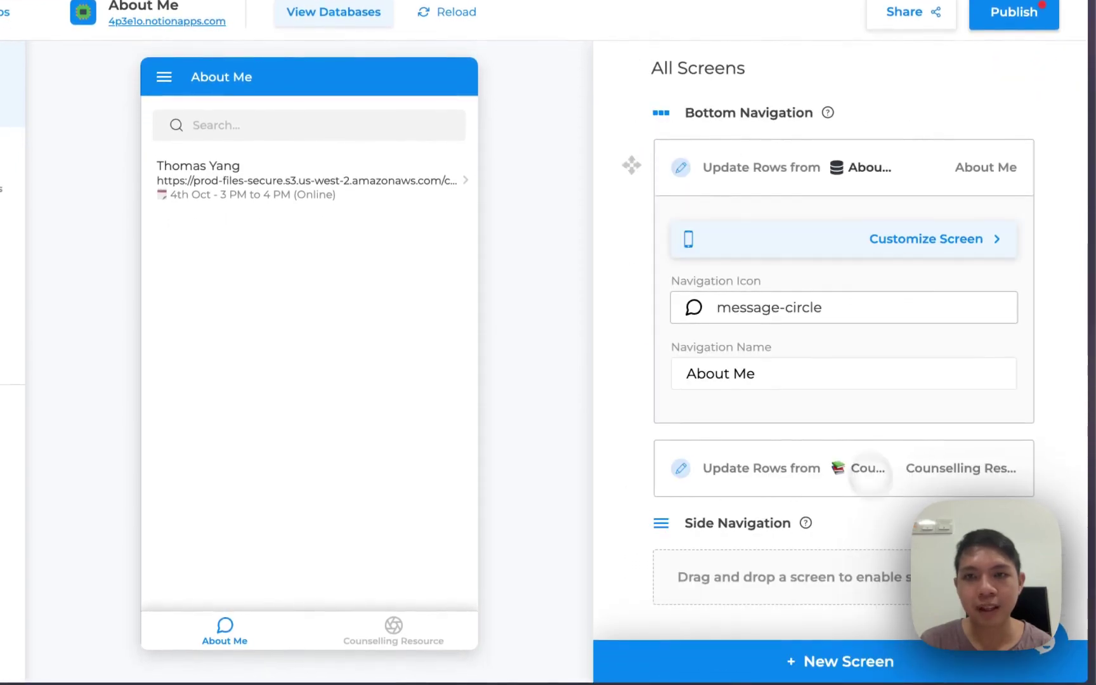
{"action": "left_click", "coordinate": [937, 166]}
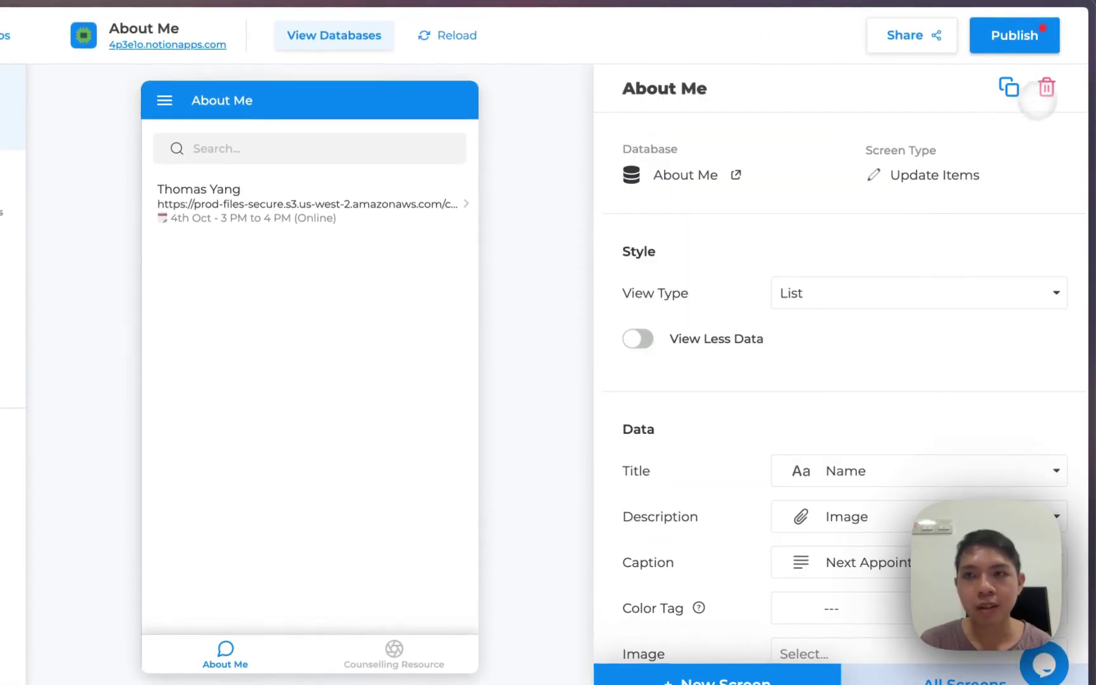
Delete the About Me screen, then the Counselling Resources screen, confirming each deletion
{"action": "left_click", "coordinate": [1043, 92]}
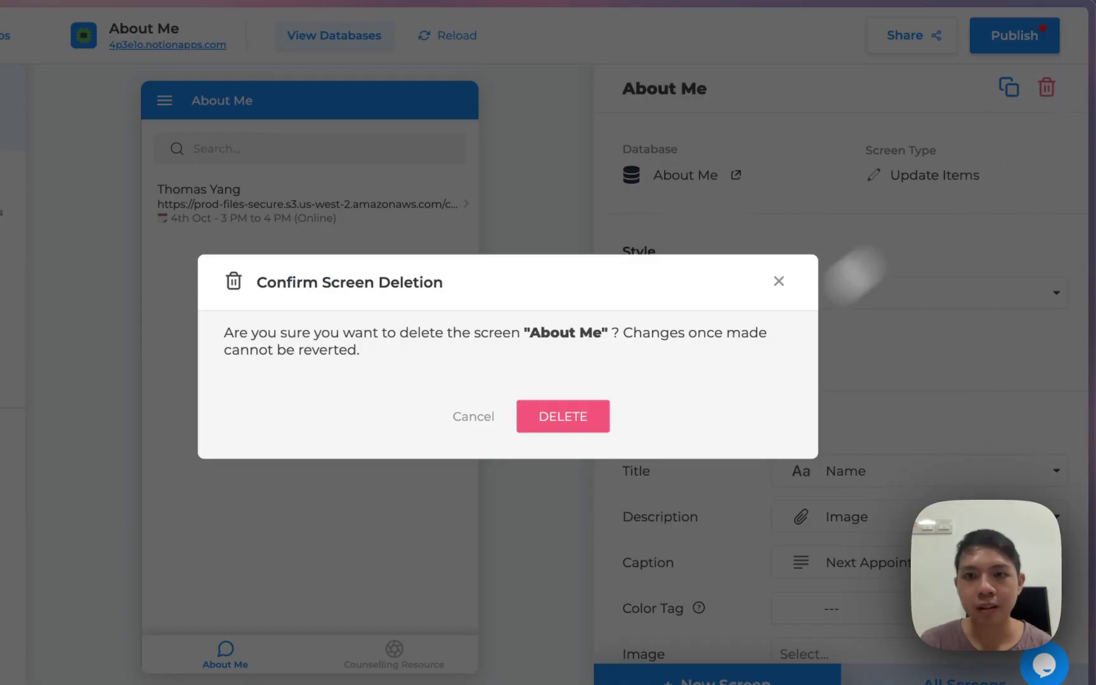
{"action": "left_click", "coordinate": [561, 419]}
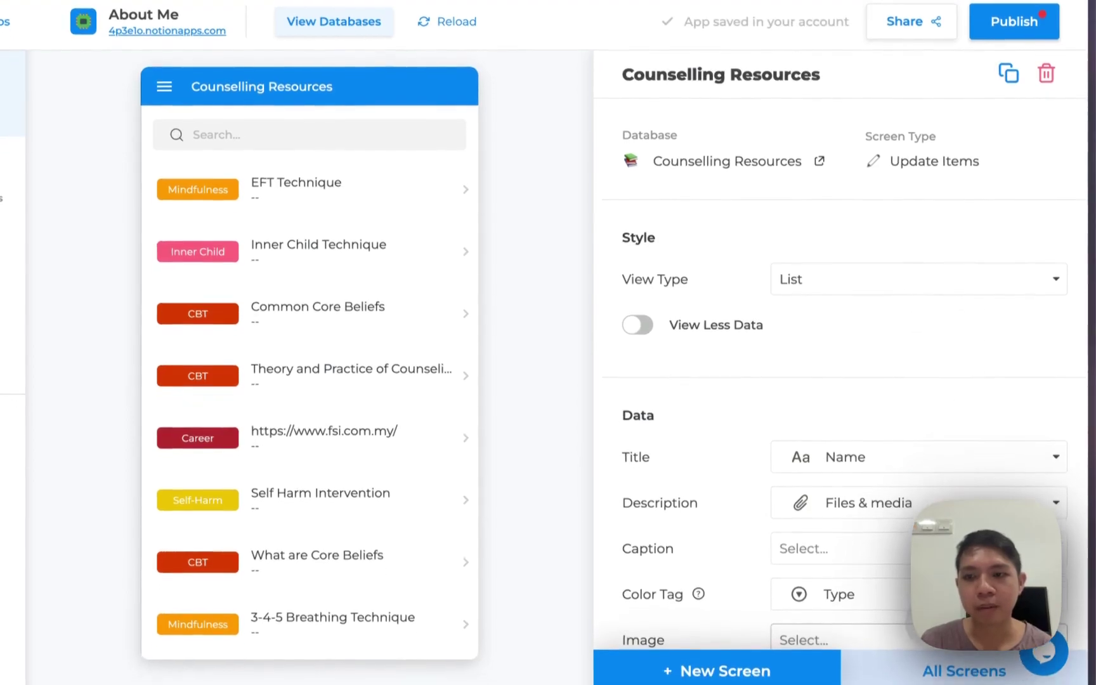
{"action": "left_click", "coordinate": [964, 679]}
{"action": "left_click", "coordinate": [966, 240]}
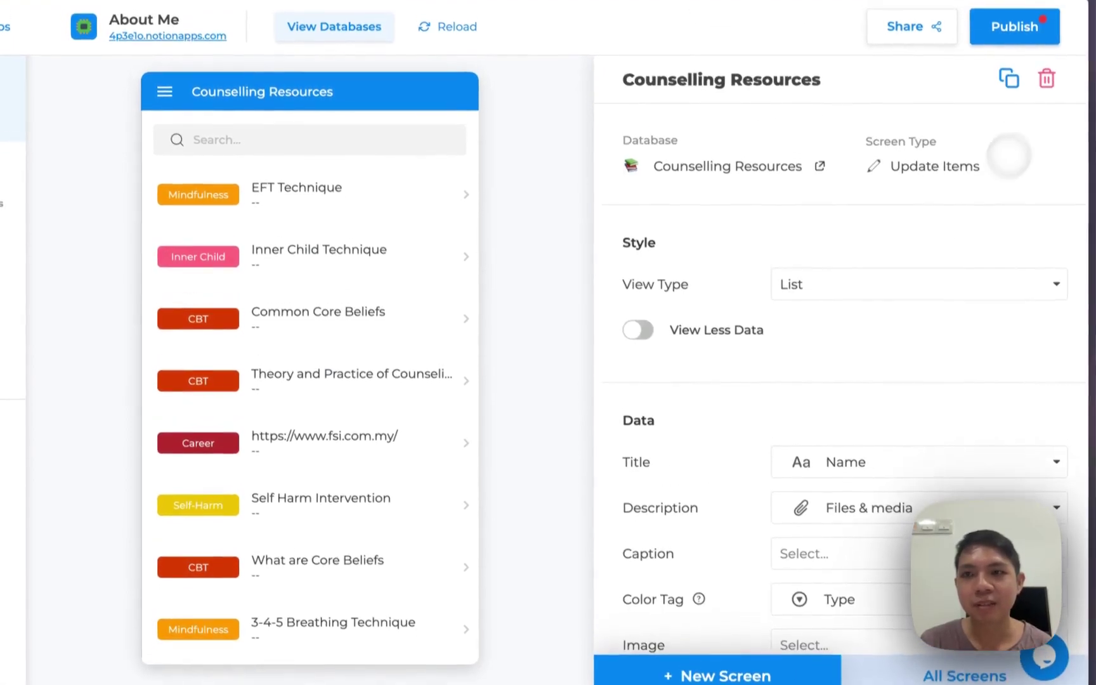
{"action": "left_click", "coordinate": [1047, 66]}
{"action": "left_click", "coordinate": [570, 393]}
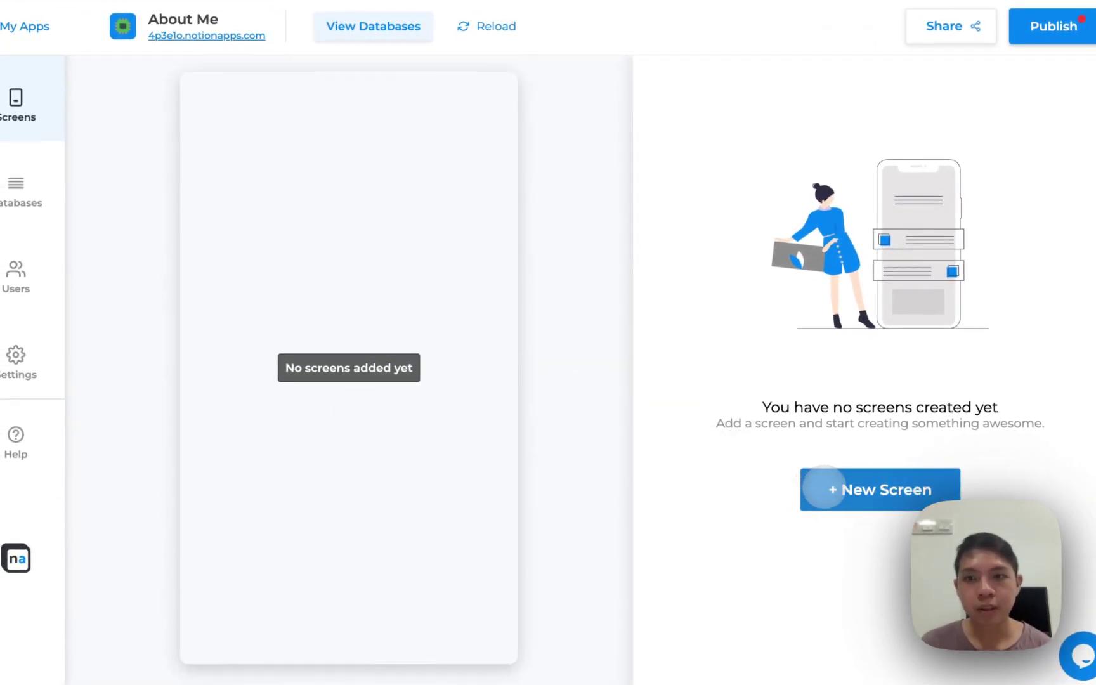
Create a View One Item screen using the About Me database
{"action": "left_click", "coordinate": [821, 486]}
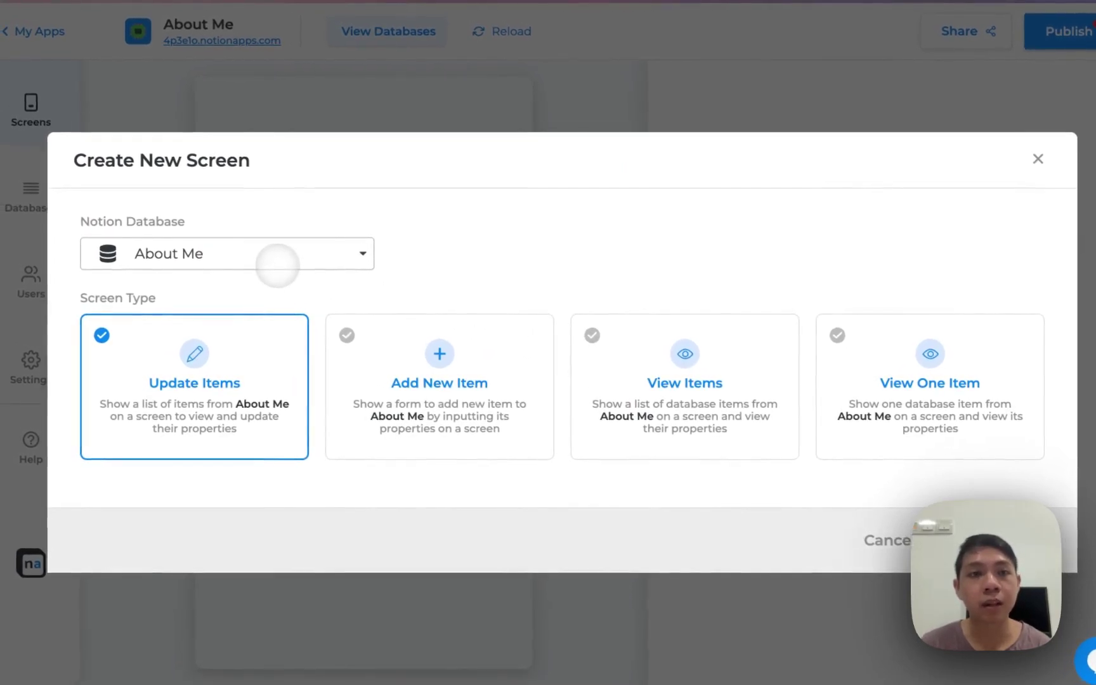
{"action": "left_click", "coordinate": [262, 258]}
{"action": "left_click", "coordinate": [245, 289]}
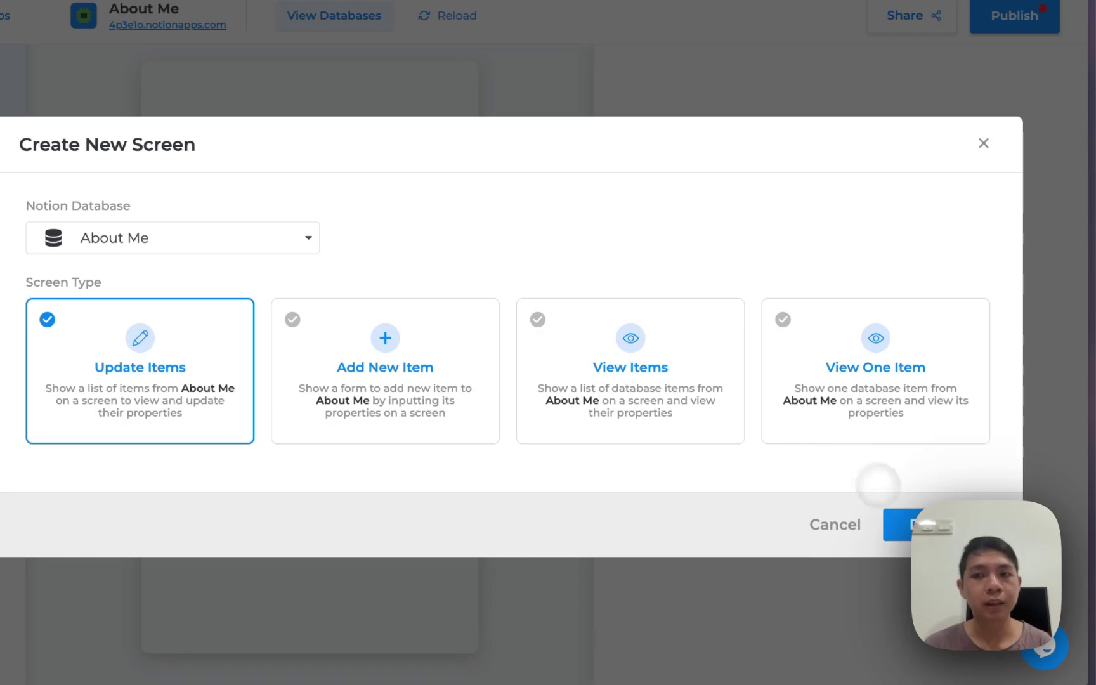
{"action": "left_click", "coordinate": [839, 408]}
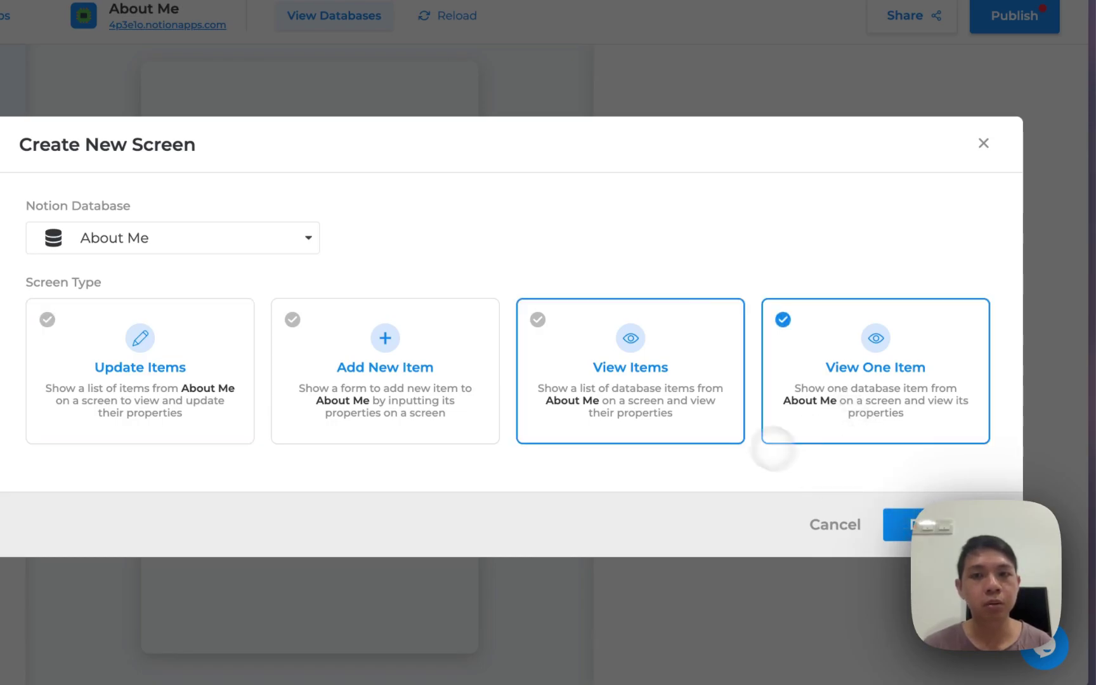
{"action": "left_click", "coordinate": [897, 524]}
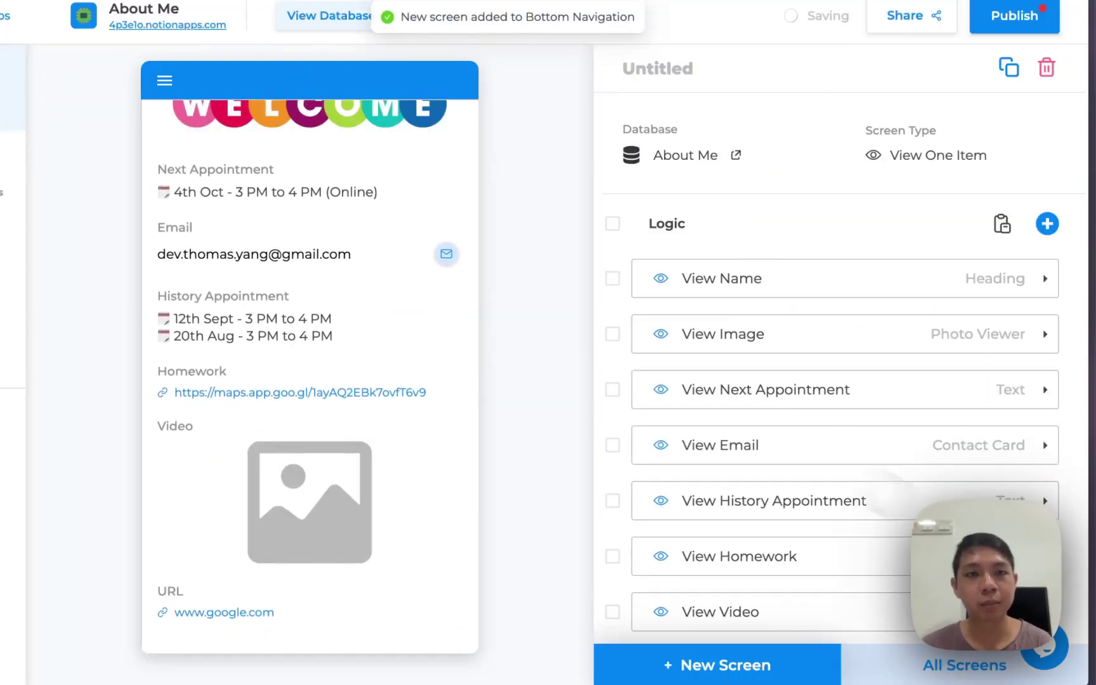
{"action": "scroll", "coordinate": [388, 325], "scroll_direction": "down", "scroll_amount": 1}
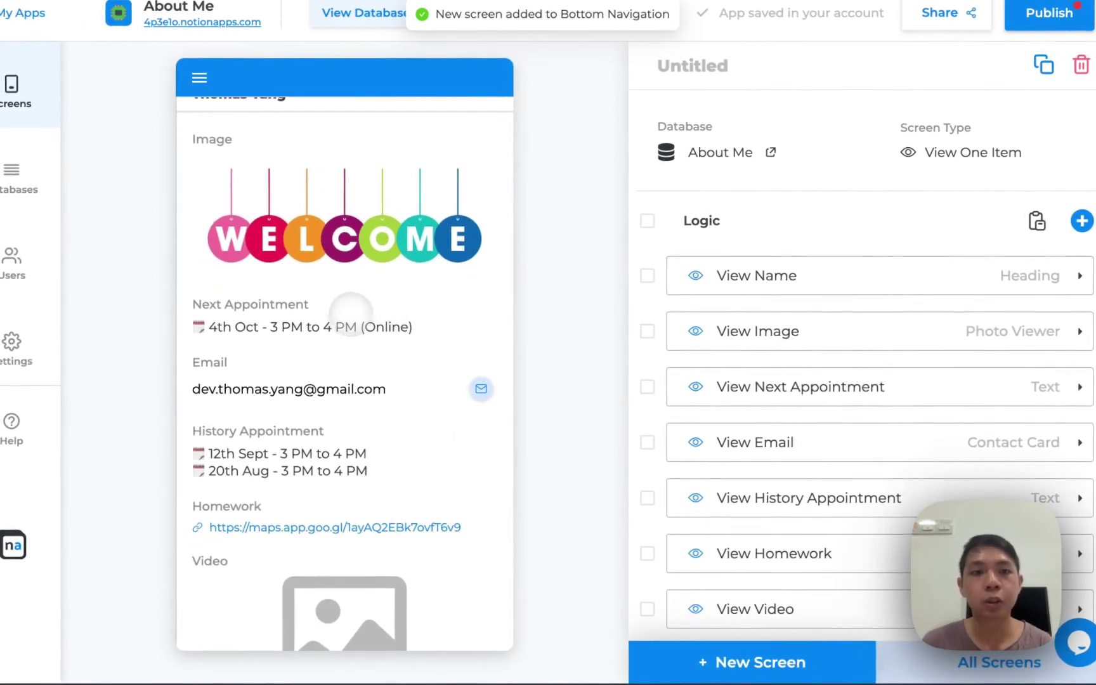
{"action": "scroll", "coordinate": [335, 330], "scroll_direction": "down", "scroll_amount": 1}
{"action": "scroll", "coordinate": [335, 333], "scroll_direction": "down", "scroll_amount": 3}
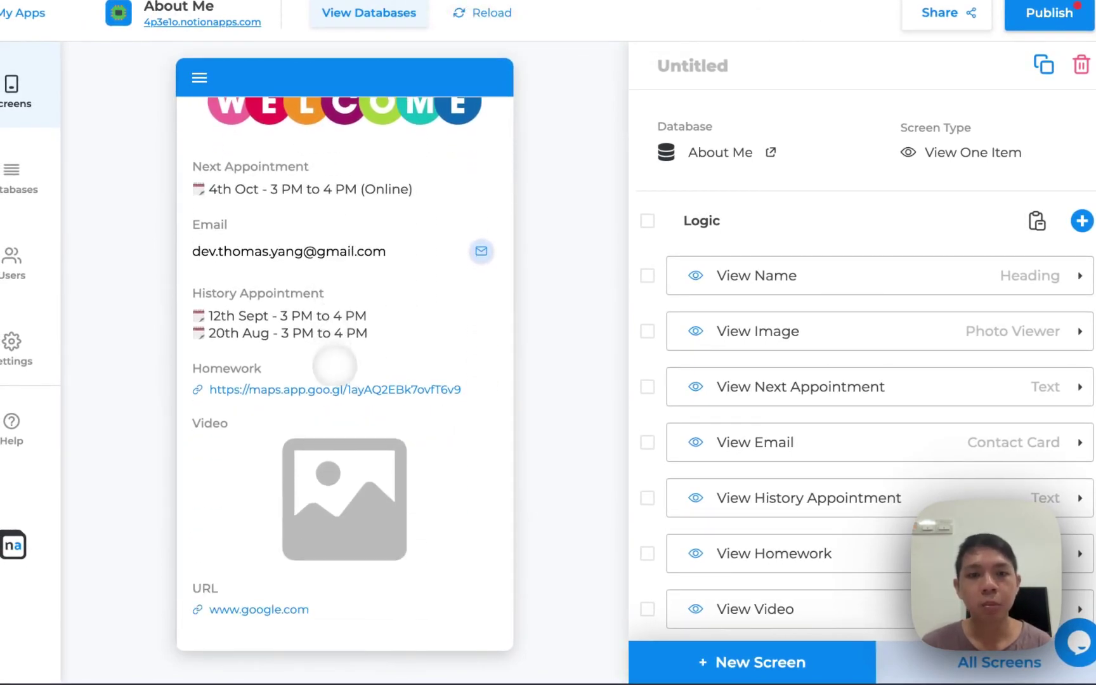
{"action": "scroll", "coordinate": [308, 485], "scroll_direction": "up", "scroll_amount": 5}
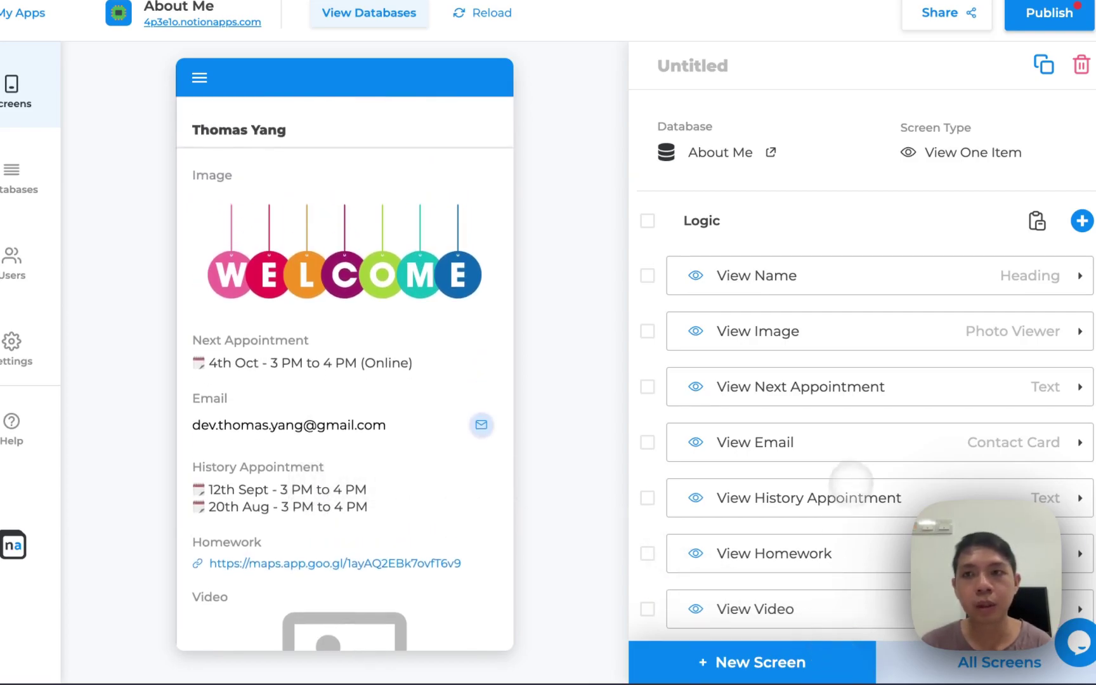
{"action": "left_click", "coordinate": [736, 653]}
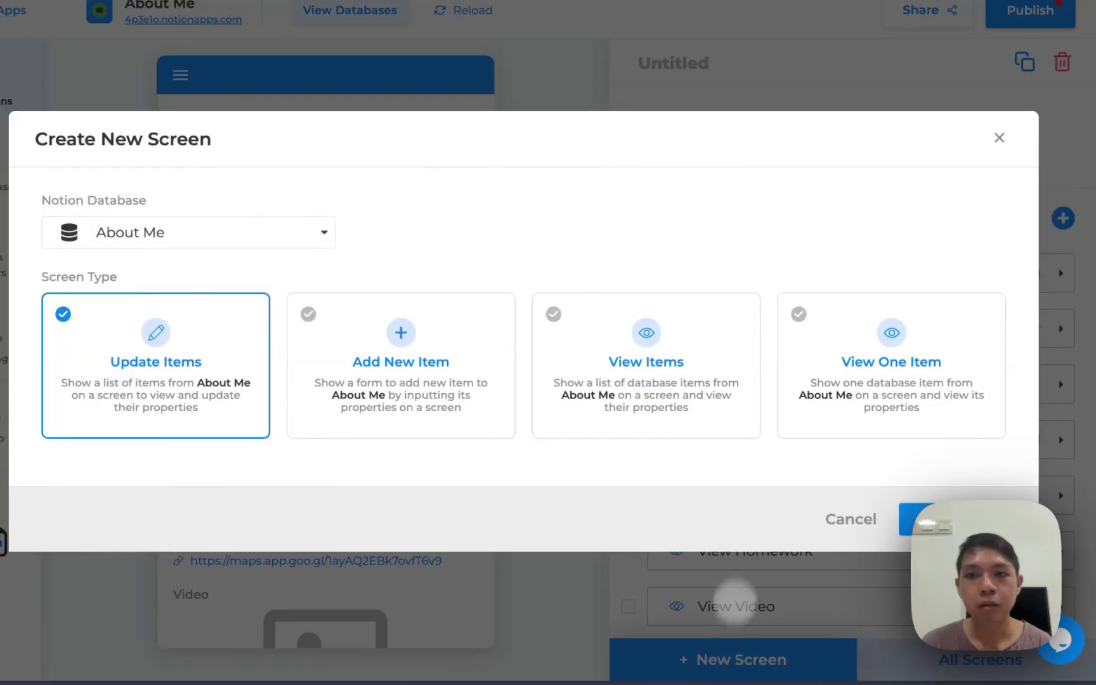
{"action": "left_click", "coordinate": [713, 418]}
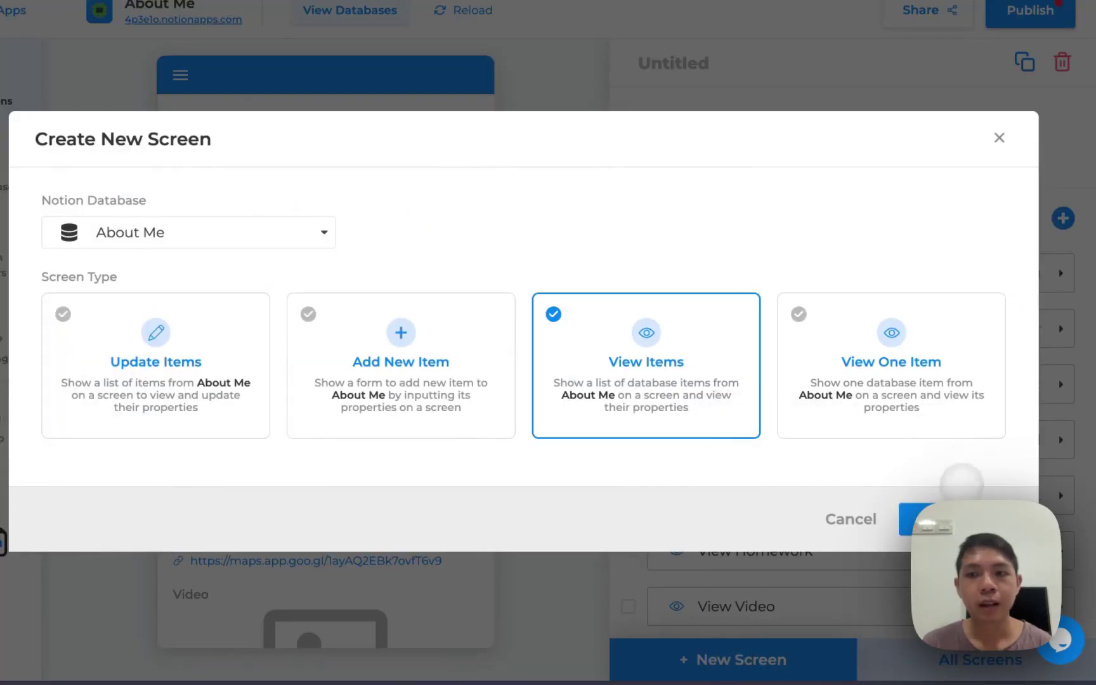
{"action": "left_click", "coordinate": [923, 519]}
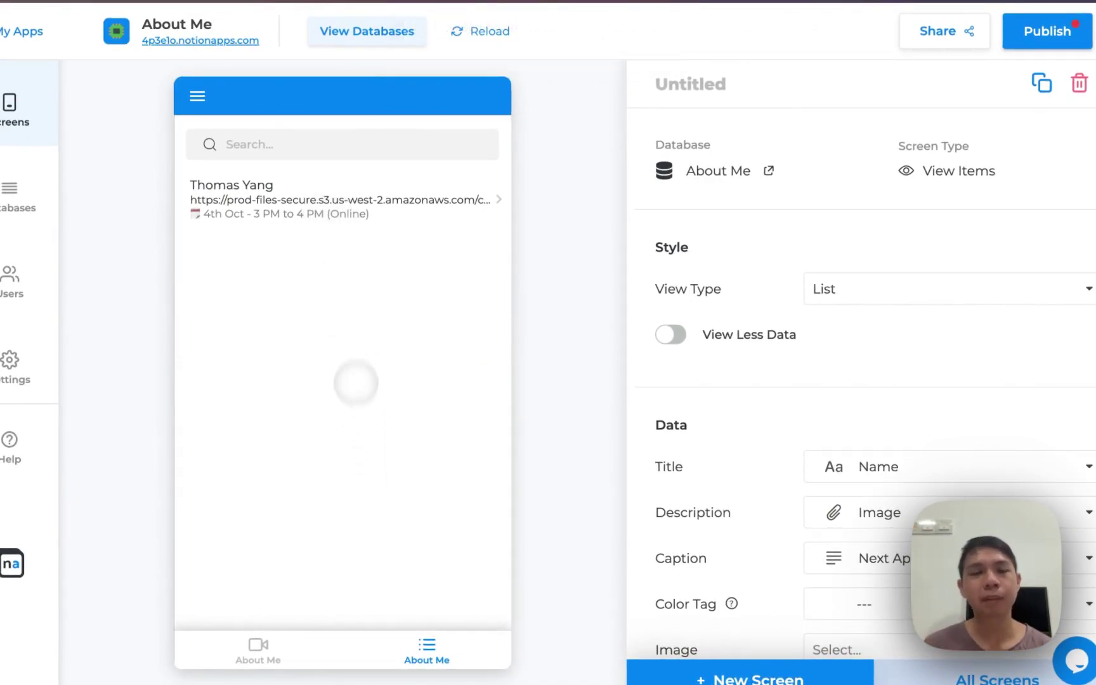
{"action": "left_click", "coordinate": [1078, 83]}
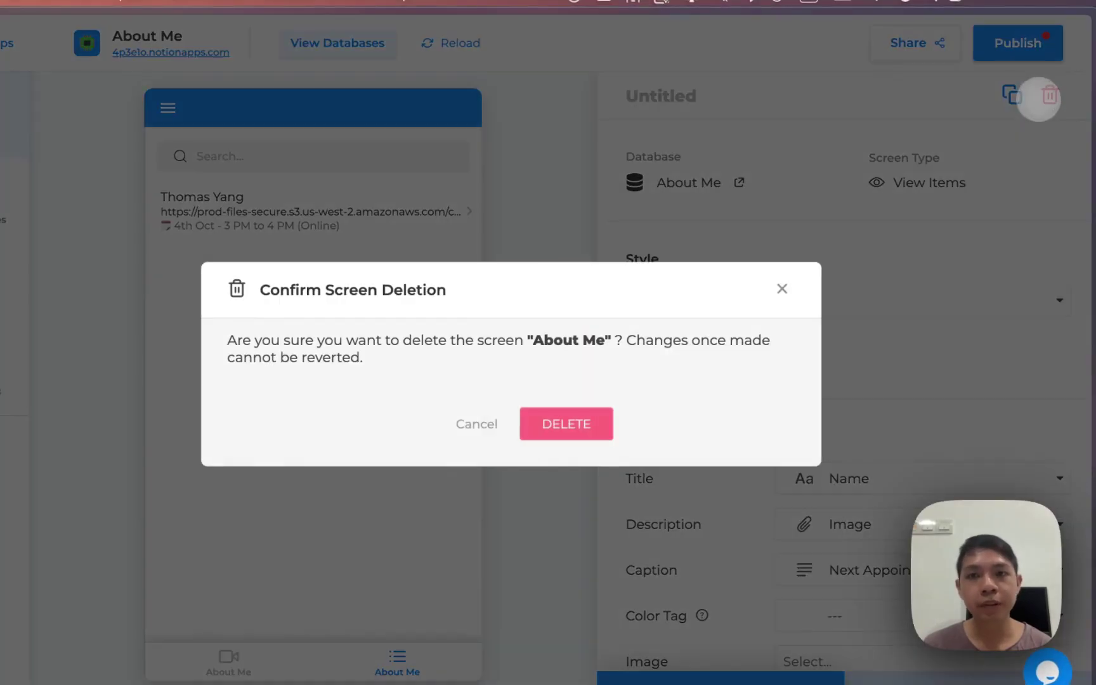
{"action": "left_click", "coordinate": [567, 426]}
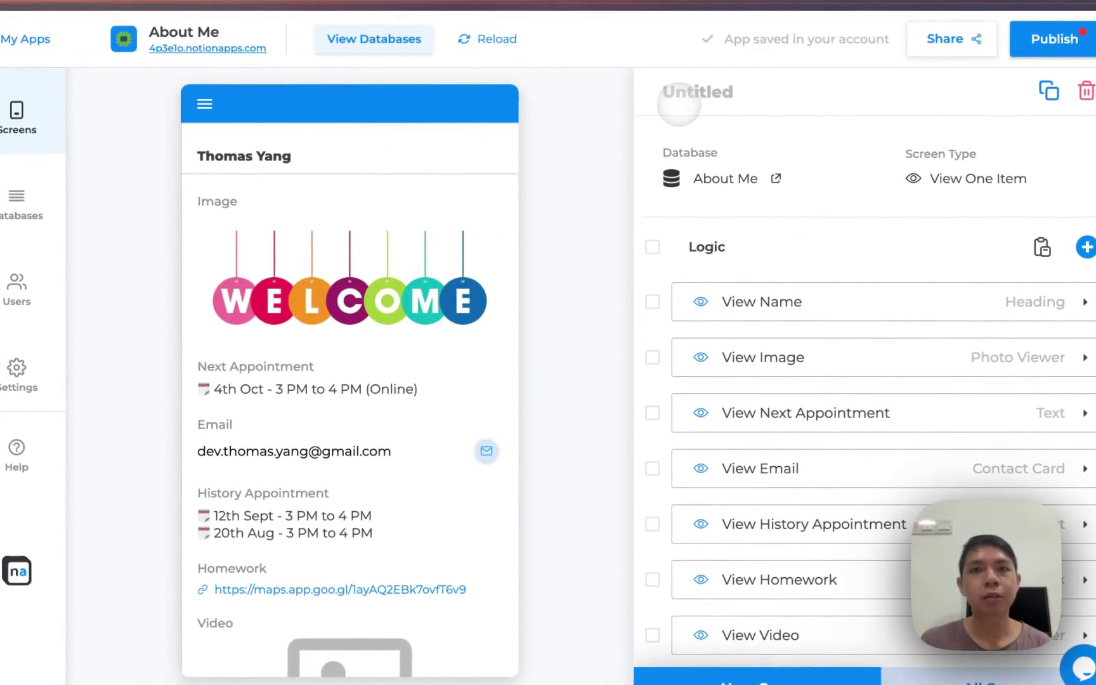
Retitle the About Me detail screen 'Profile' and scroll the preview to check it
{"action": "left_click", "coordinate": [680, 102]}
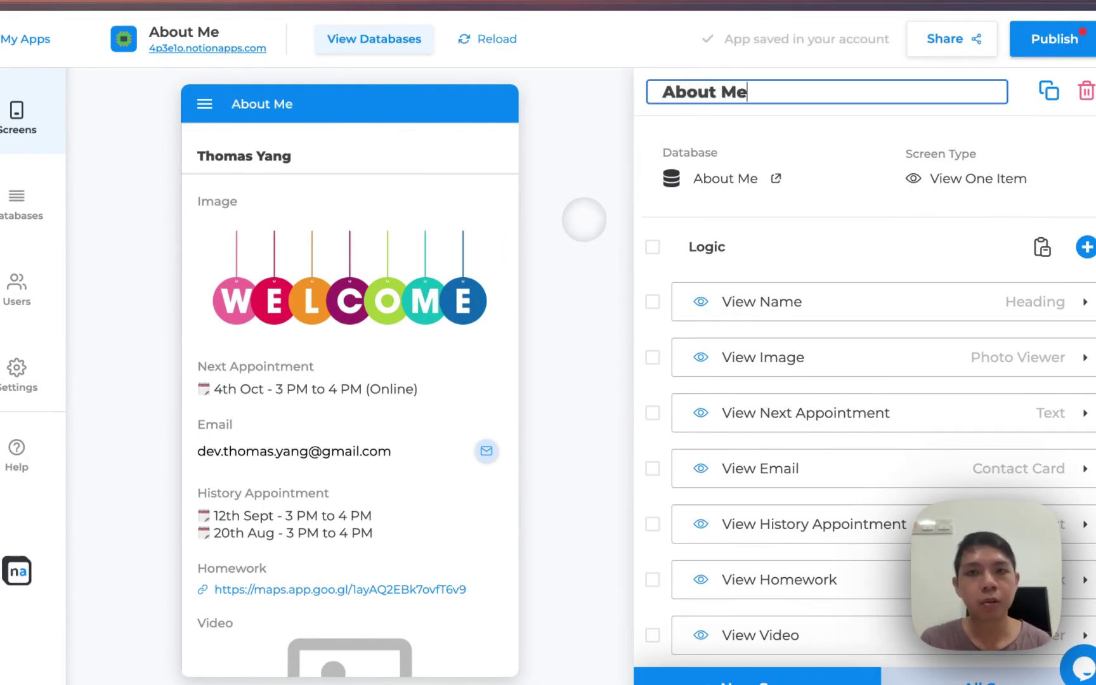
{"action": "type", "text": "Profile"}
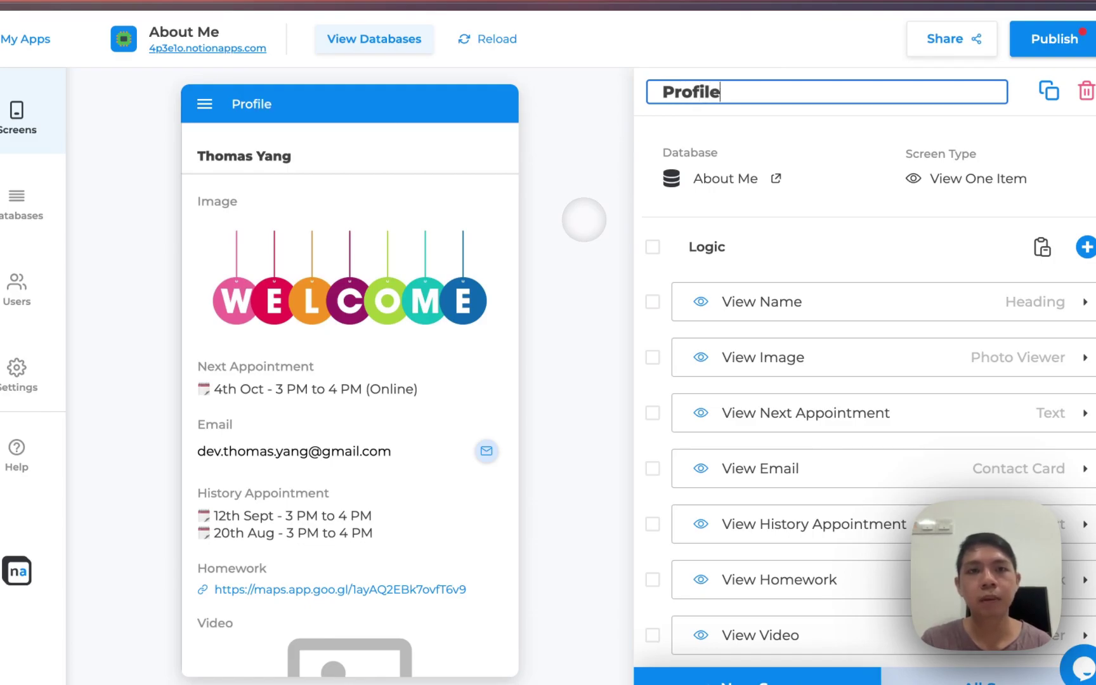
{"action": "left_click", "coordinate": [626, 276]}
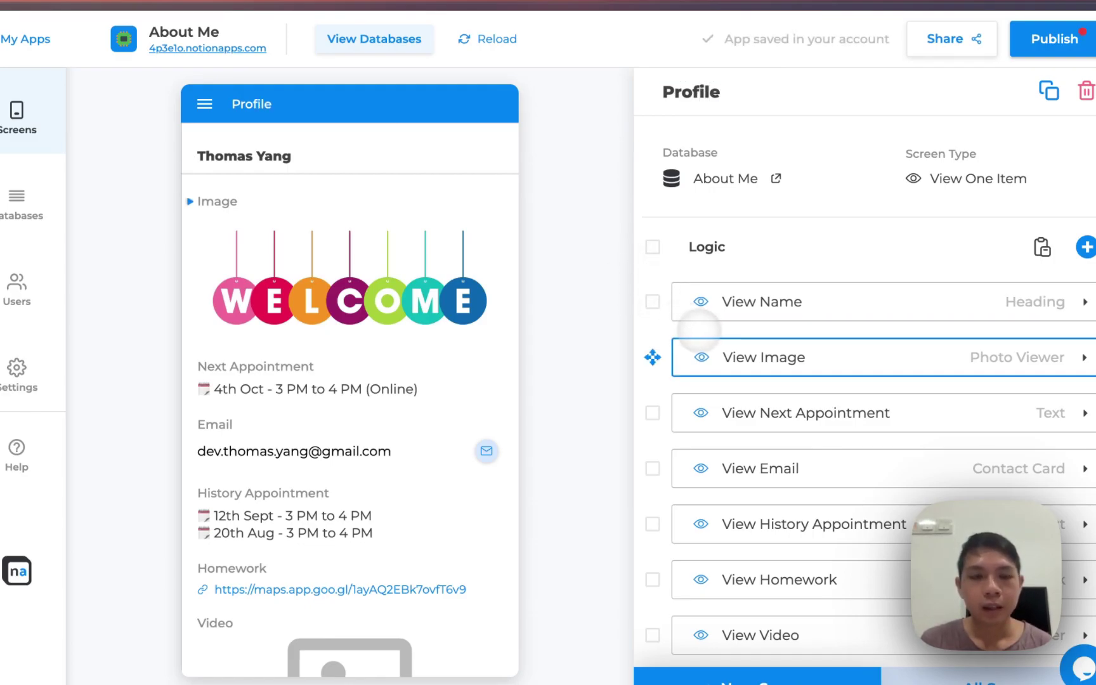
{"action": "scroll", "coordinate": [354, 489], "scroll_direction": "down", "scroll_amount": 2}
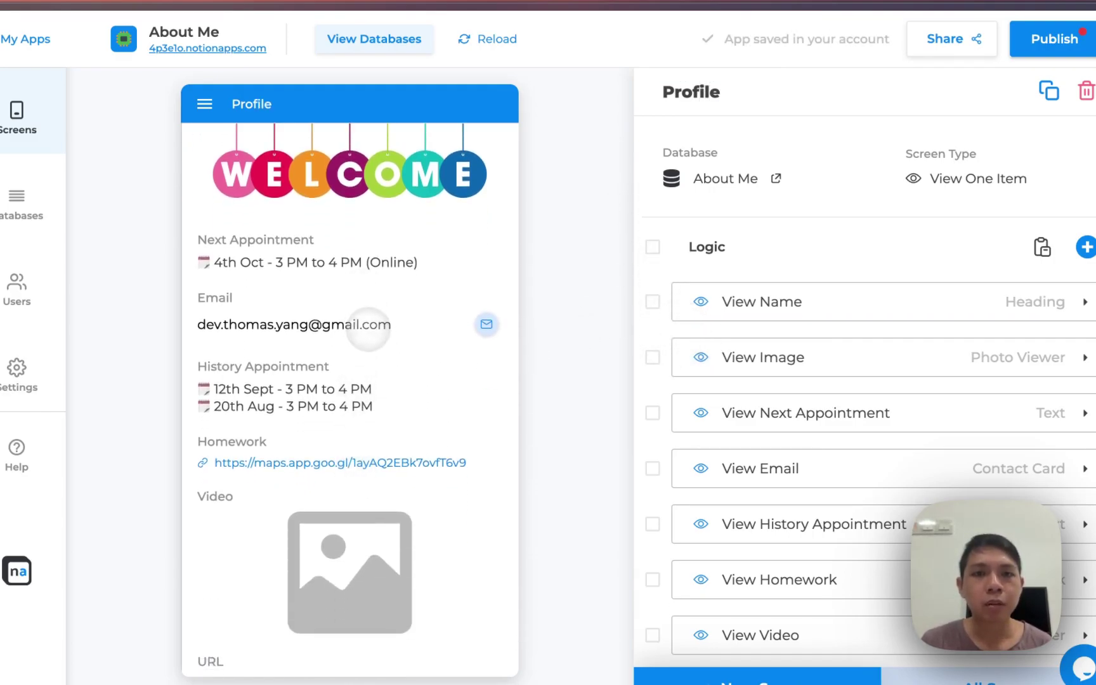
{"action": "scroll", "coordinate": [346, 380], "scroll_direction": "up", "scroll_amount": 1}
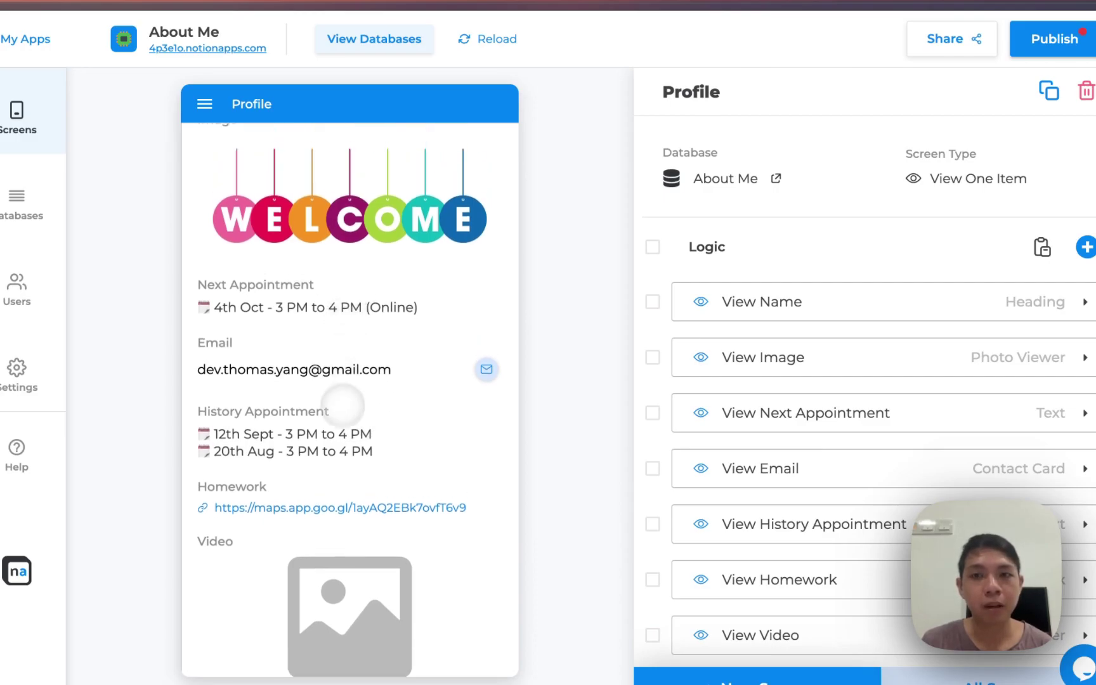
{"action": "scroll", "coordinate": [374, 463], "scroll_direction": "down", "scroll_amount": 1}
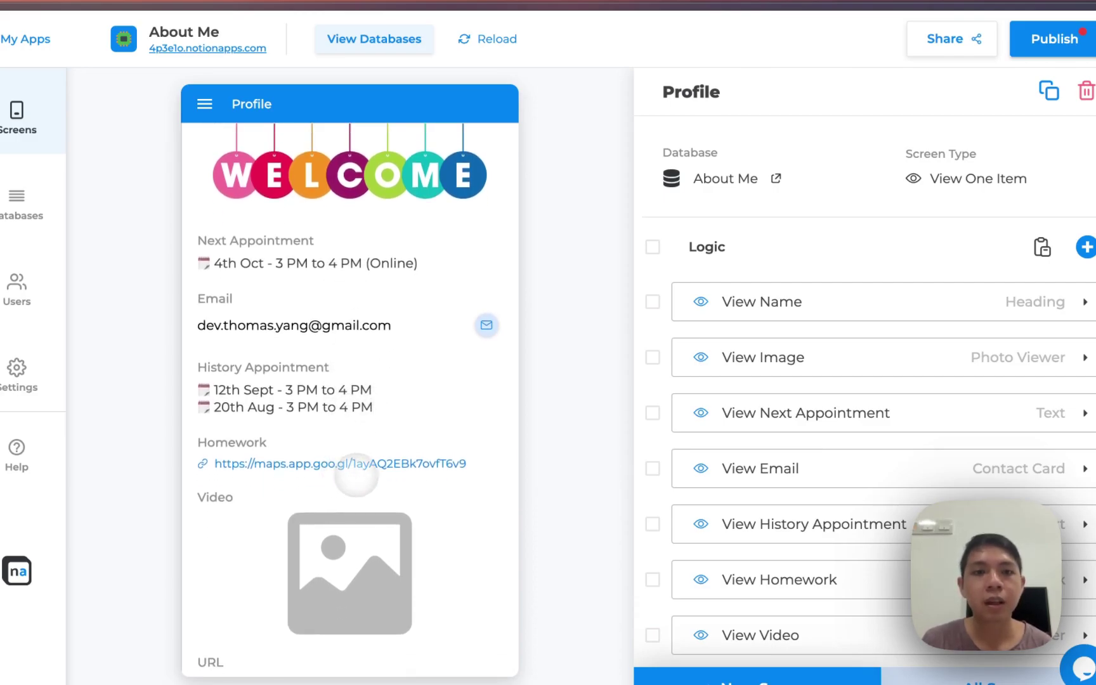
{"action": "scroll", "coordinate": [358, 466], "scroll_direction": "down", "scroll_amount": 1}
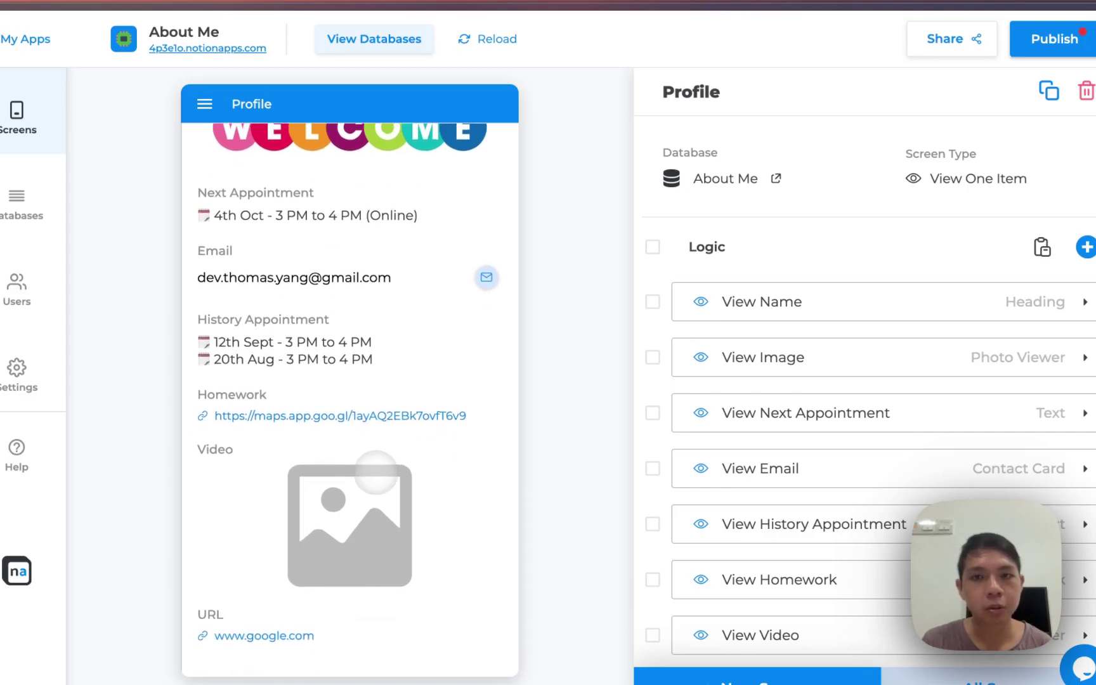
{"action": "scroll", "coordinate": [379, 459], "scroll_direction": "up", "scroll_amount": 2}
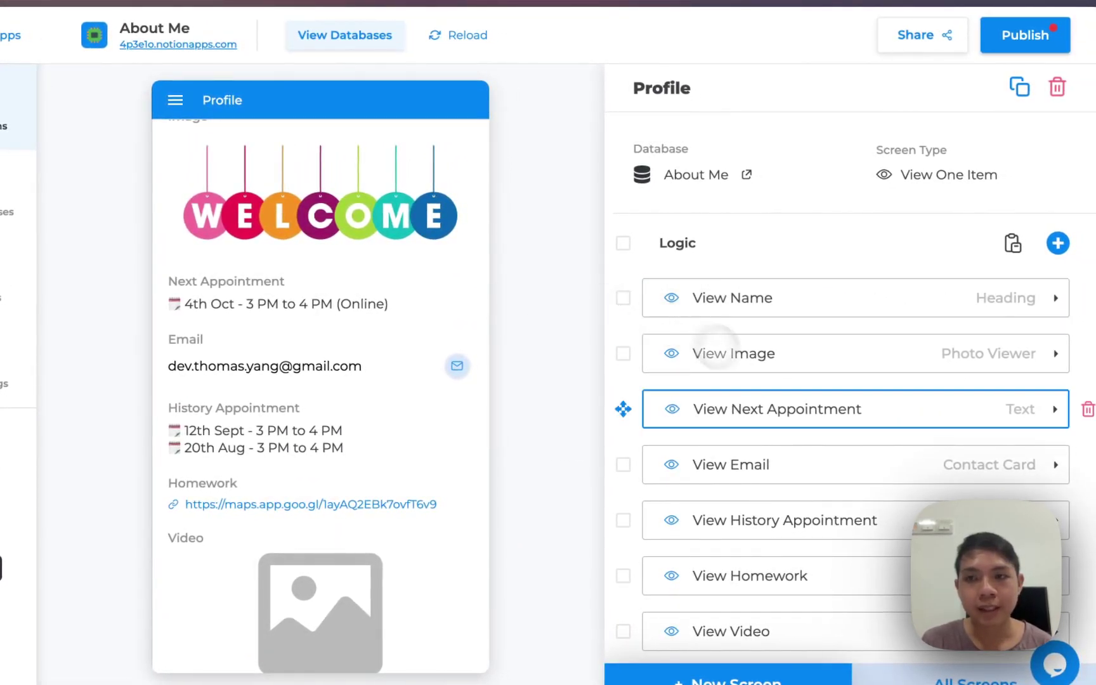
Move the View Name block below the View Image block
{"action": "left_click", "coordinate": [766, 311]}
{"action": "left_click_drag", "start_coordinate": [870, 302], "coordinate": [749, 291]}
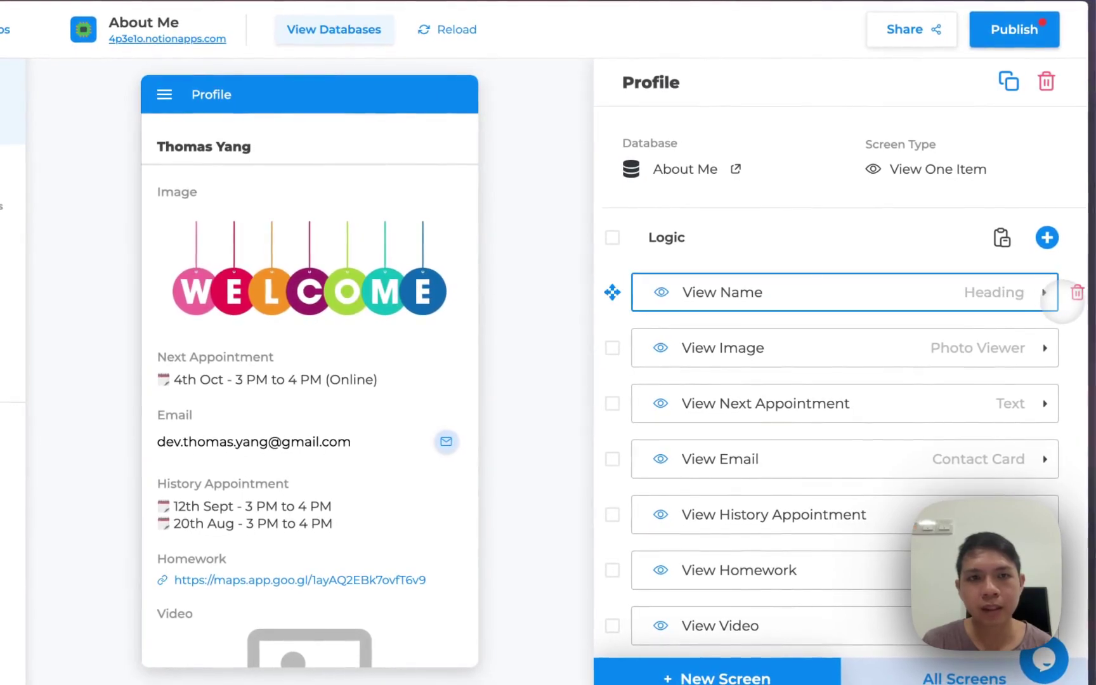
{"action": "left_click_drag", "start_coordinate": [998, 286], "coordinate": [968, 349]}
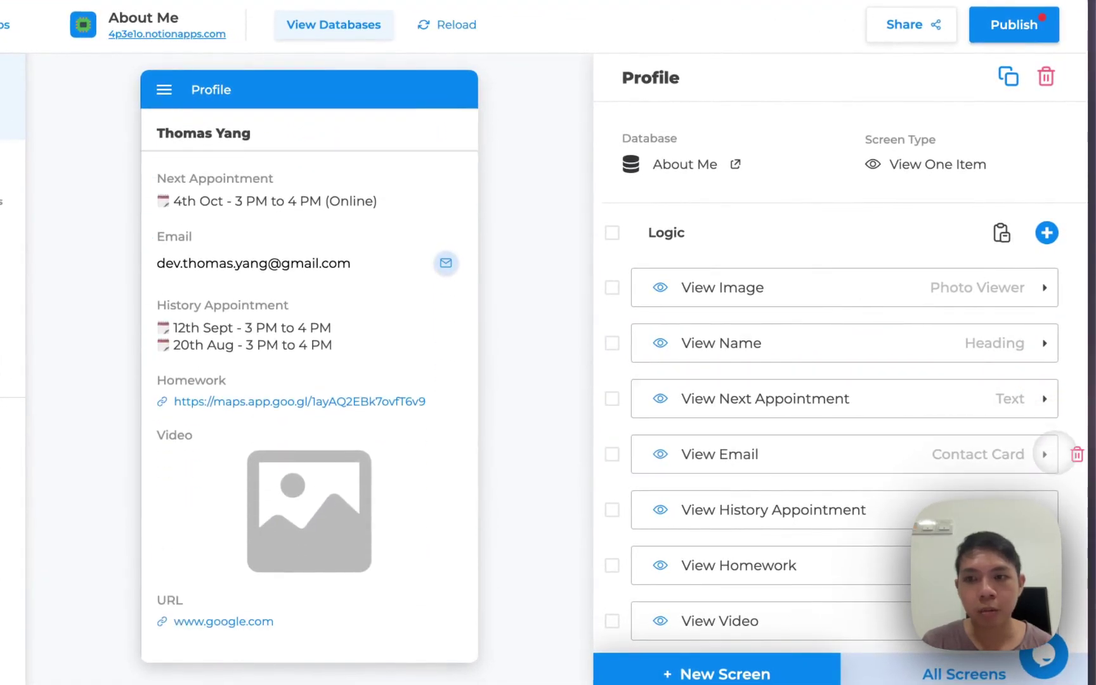
Delete the Email, Homework, Video and URL sections from the Profile screen
{"action": "left_click", "coordinate": [1076, 454]}
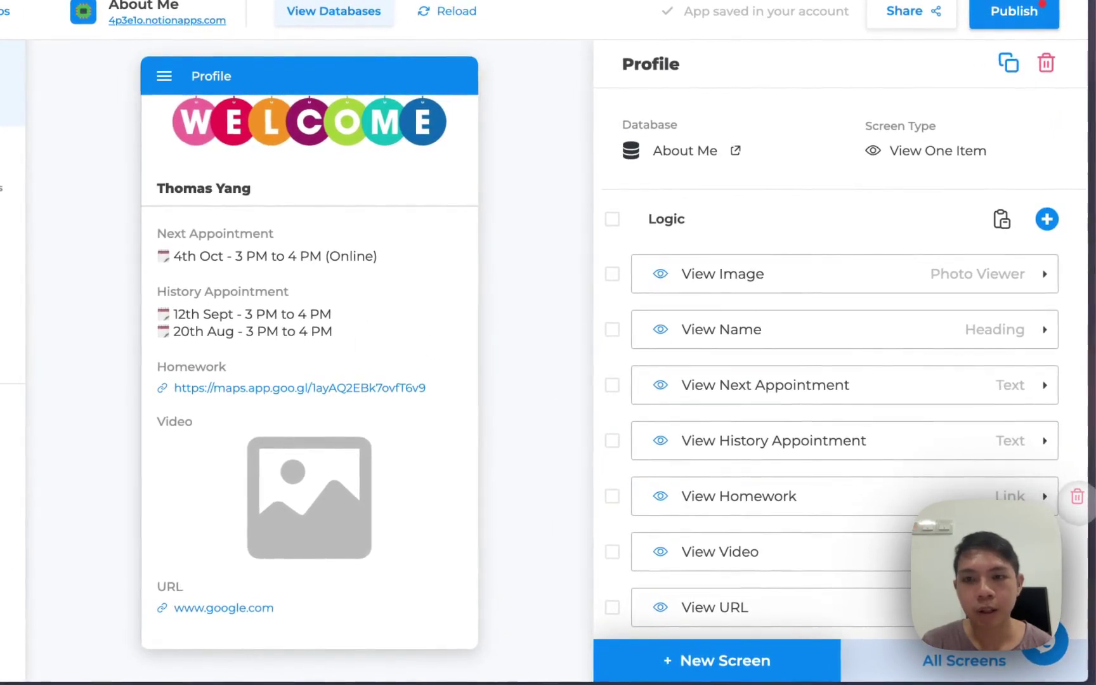
{"action": "left_click", "coordinate": [1076, 496]}
{"action": "left_click", "coordinate": [1076, 496]}
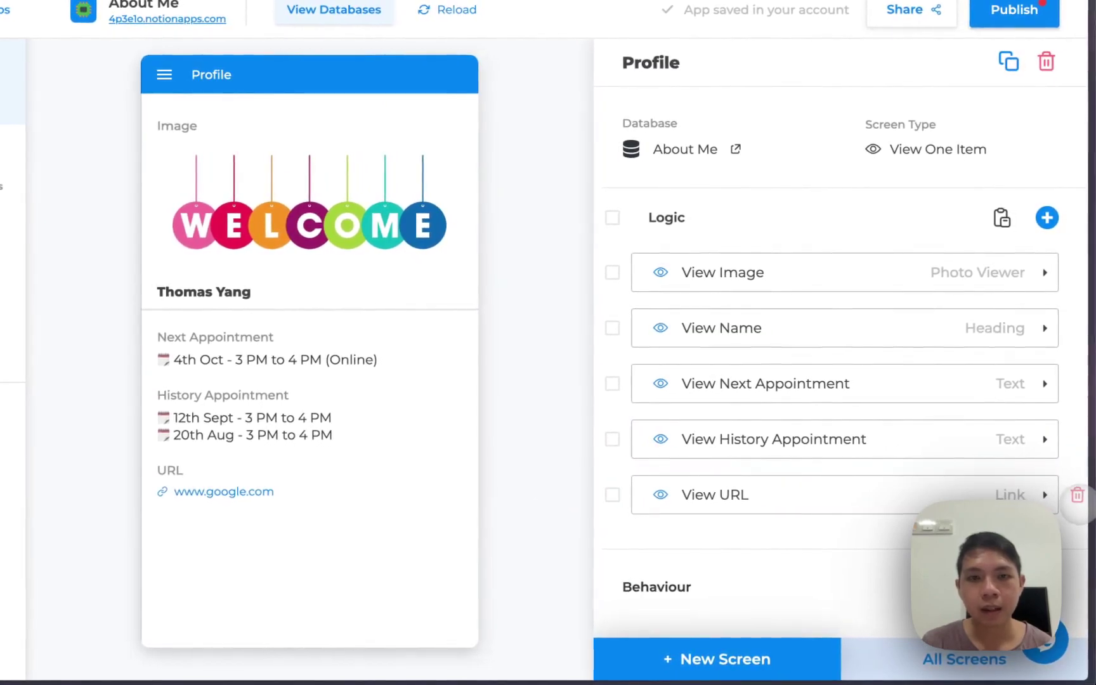
{"action": "left_click", "coordinate": [1076, 496]}
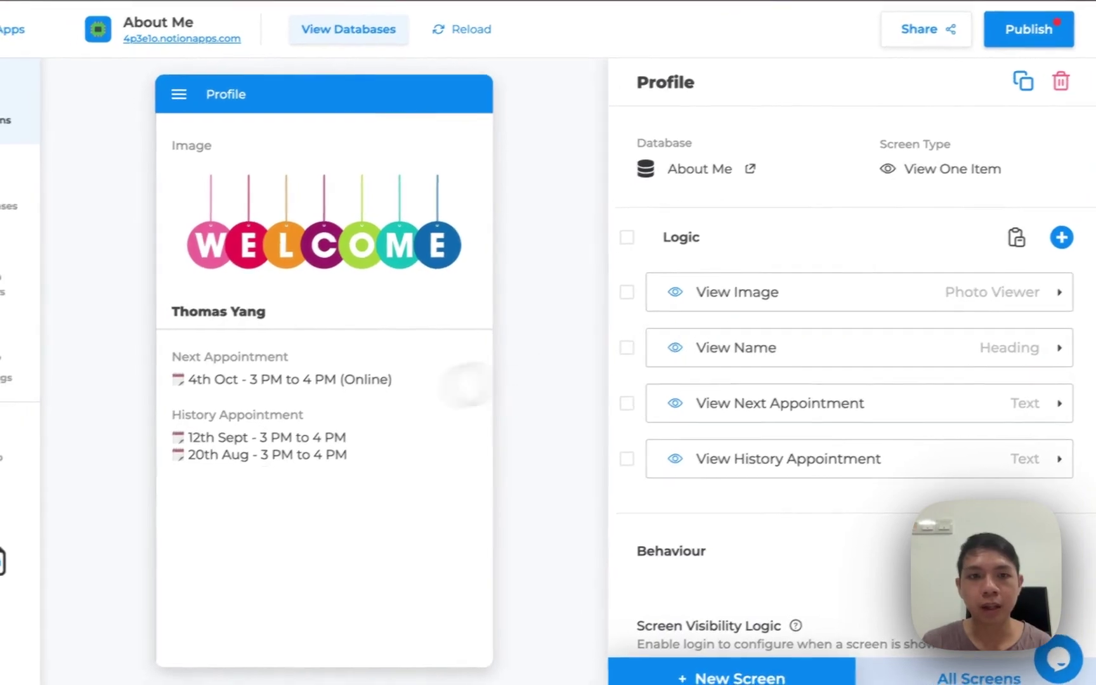
Add a Divider component and drag it between Next Appointment and History Appointment
{"action": "left_click", "coordinate": [1084, 234]}
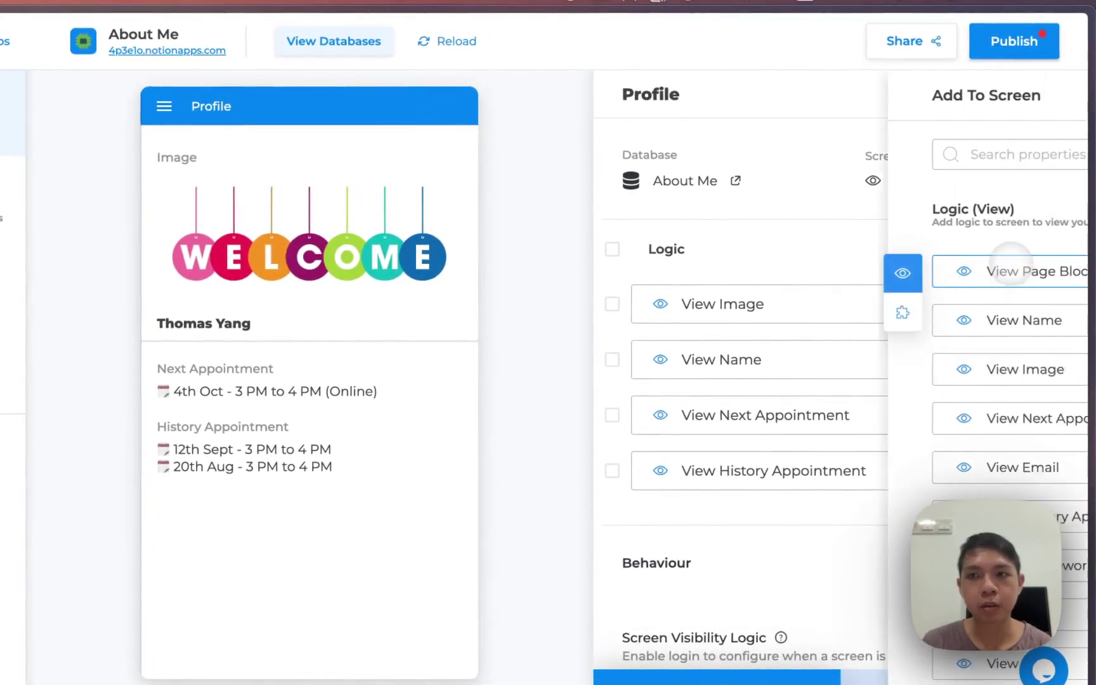
{"action": "type", "text": "divi"}
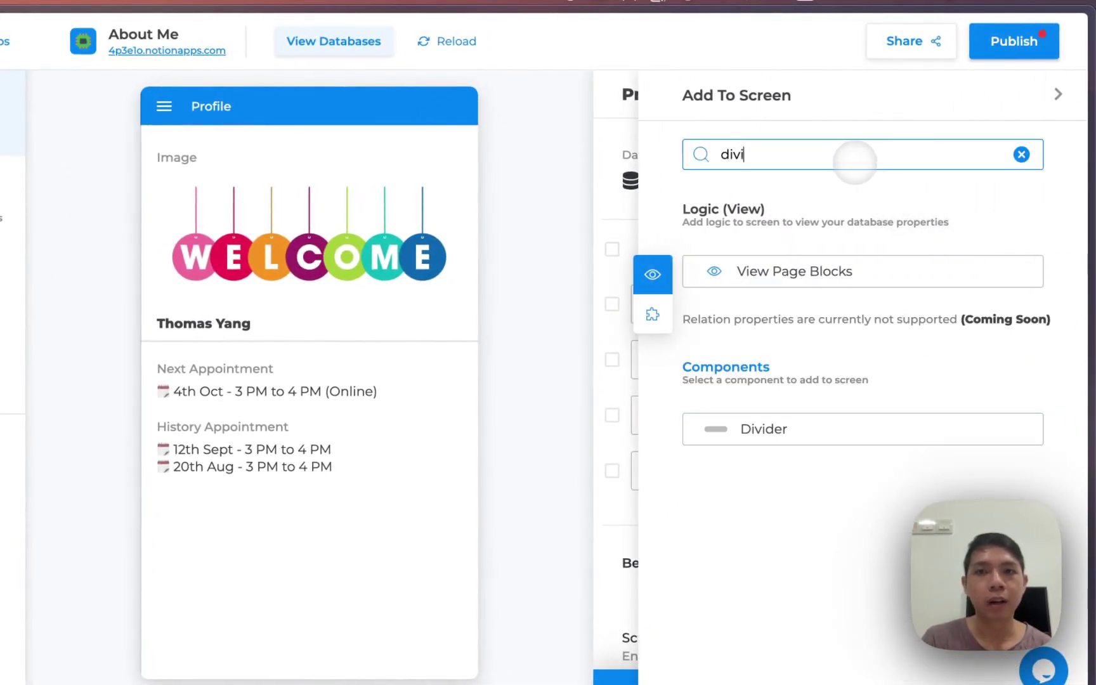
{"action": "key", "text": "BackSpace"}
{"action": "key", "text": "BackSpace"}
{"action": "key", "text": "BackSpace"}
{"action": "key", "text": "BackSpace"}
{"action": "key", "text": "BackSpace"}
{"action": "key", "text": "BackSpace"}
{"action": "key", "text": "BackSpace"}
{"action": "key", "text": "BackSpace"}
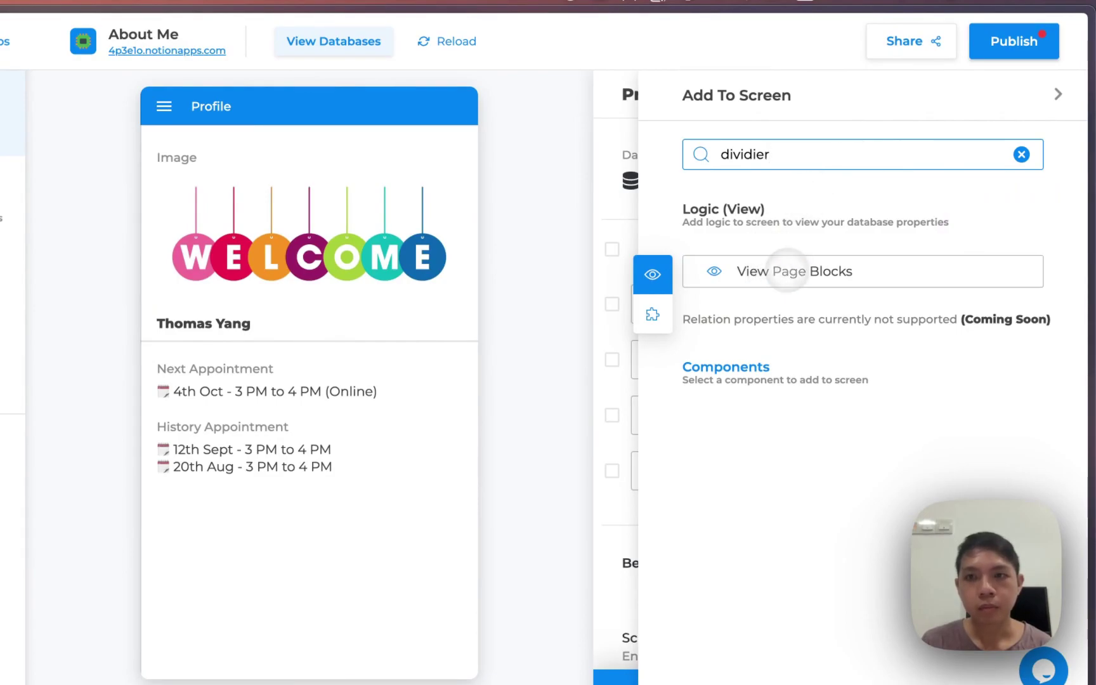
{"action": "type", "text": "div"}
{"action": "key", "text": "BackSpace"}
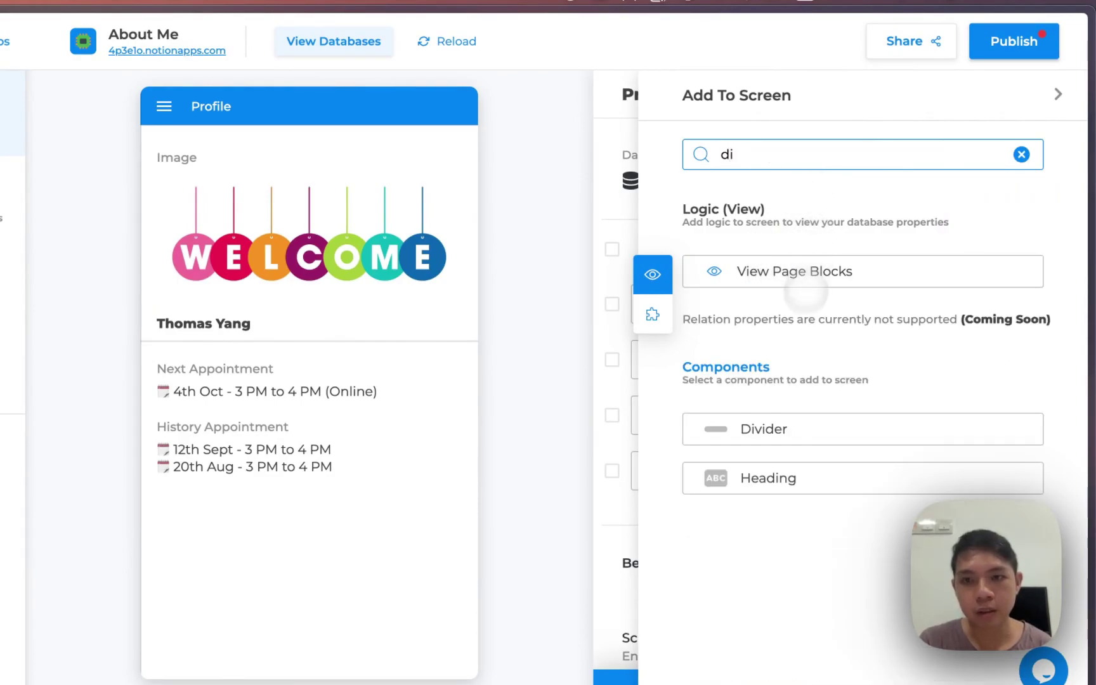
{"action": "left_click", "coordinate": [755, 426]}
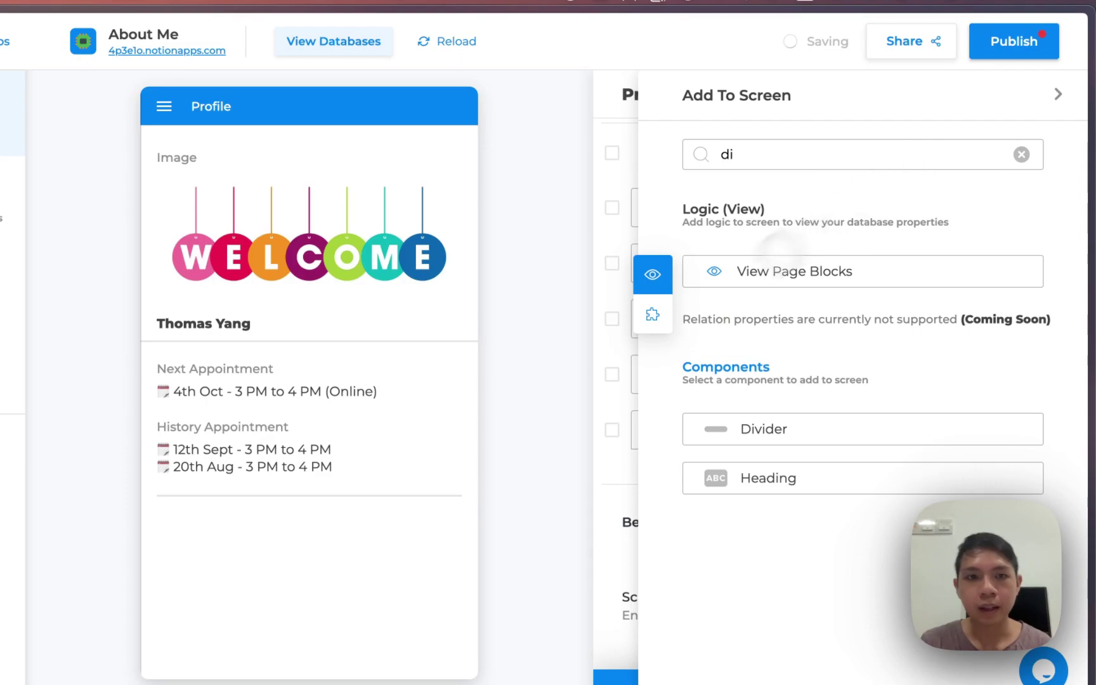
{"action": "left_click", "coordinate": [560, 370]}
{"action": "left_click_drag", "start_coordinate": [806, 433], "coordinate": [810, 352]}
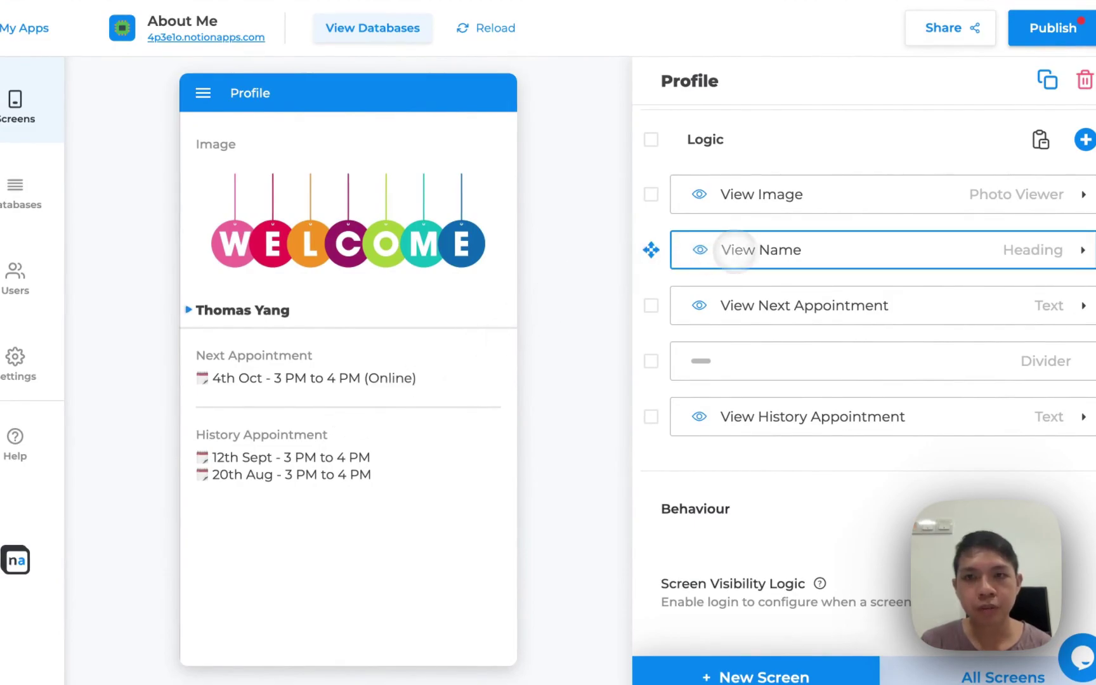
Inspect the image block, then switch the name's display style to text and back to Heading
{"action": "scroll", "coordinate": [824, 250], "scroll_direction": "up", "scroll_amount": 2}
{"action": "left_click", "coordinate": [917, 260]}
{"action": "scroll", "coordinate": [911, 277], "scroll_direction": "down", "scroll_amount": 3}
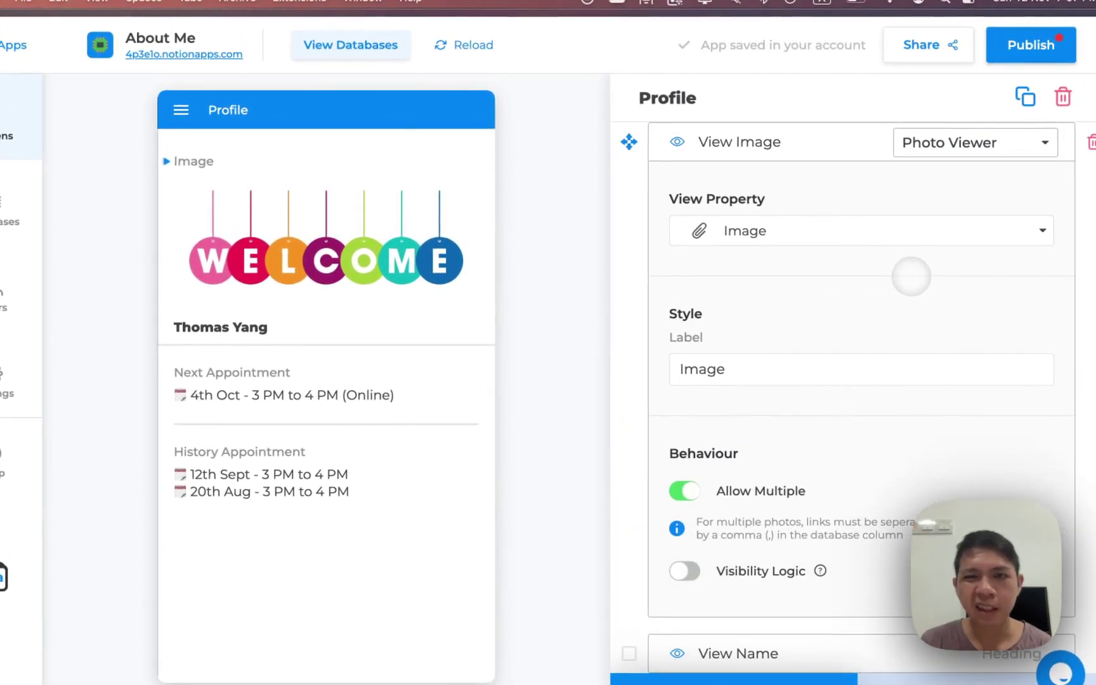
{"action": "left_click", "coordinate": [792, 155]}
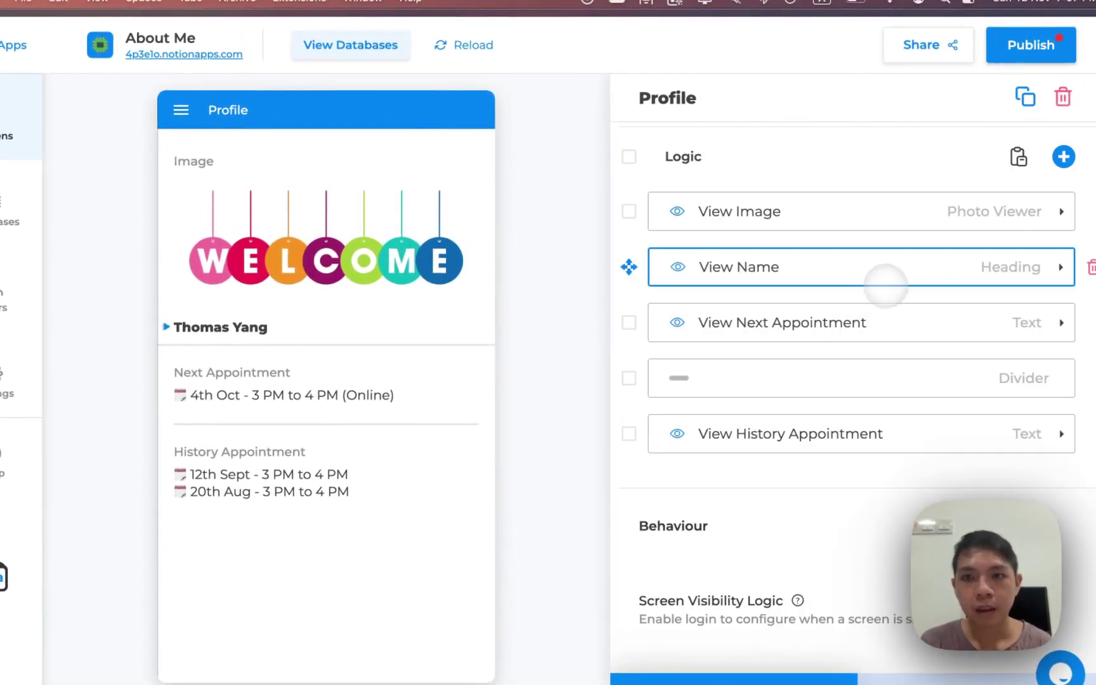
{"action": "left_click", "coordinate": [886, 279]}
{"action": "left_click", "coordinate": [948, 143]}
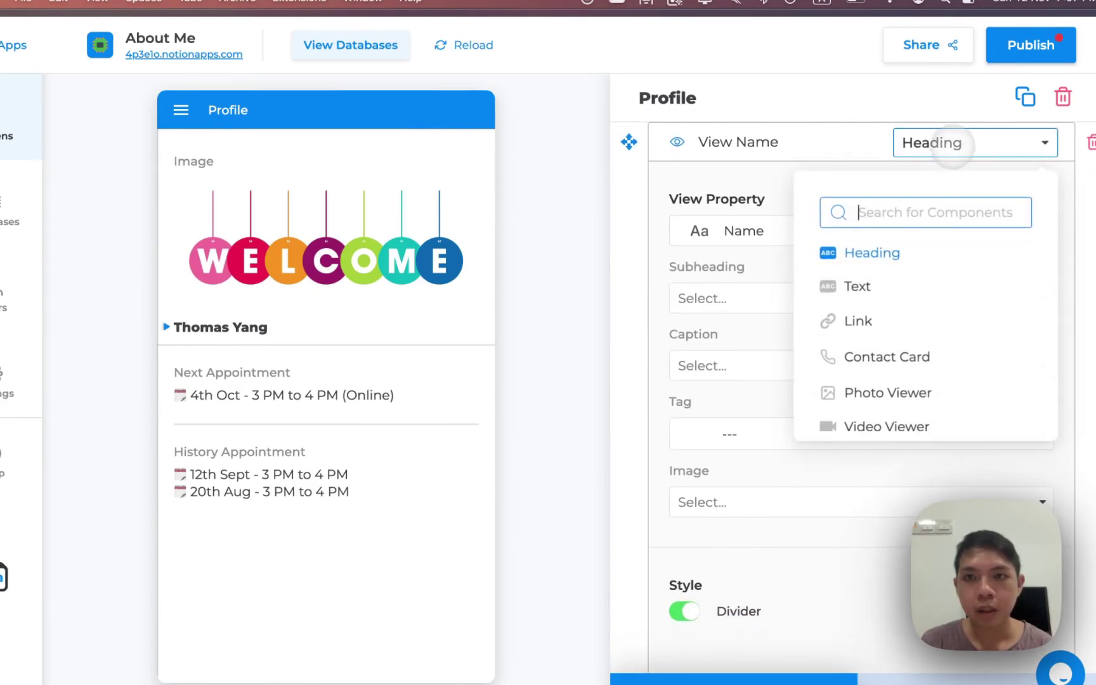
{"action": "left_click", "coordinate": [903, 290]}
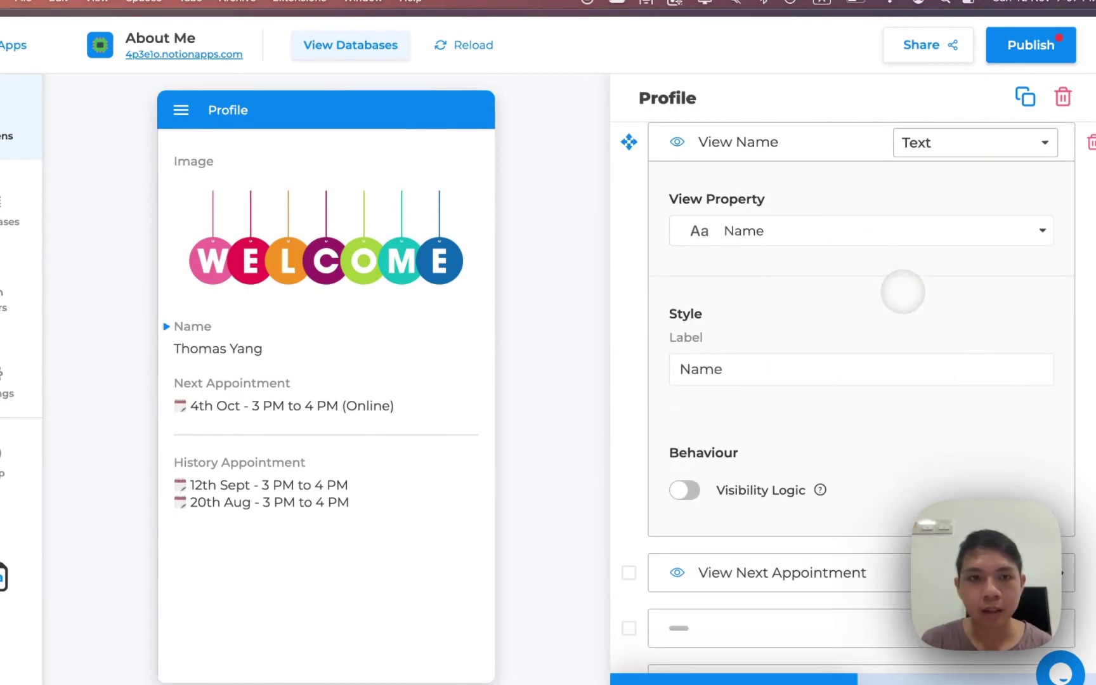
{"action": "scroll", "coordinate": [890, 273], "scroll_direction": "up", "scroll_amount": 3}
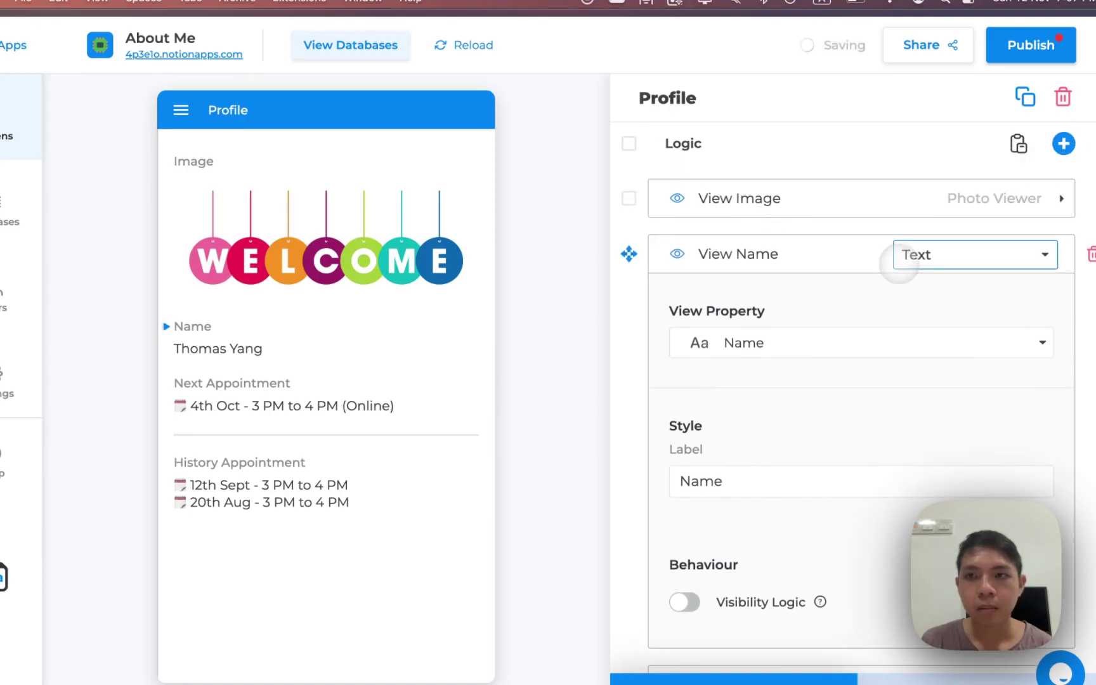
{"action": "left_click", "coordinate": [899, 260]}
{"action": "left_click", "coordinate": [893, 358]}
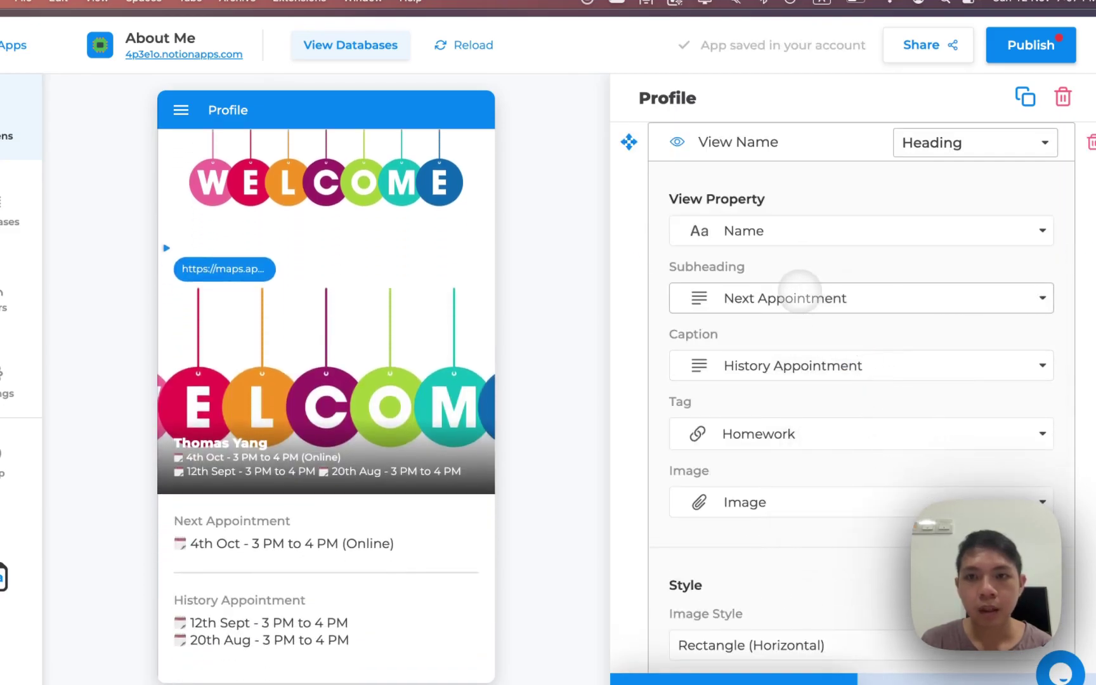
{"action": "scroll", "coordinate": [799, 289], "scroll_direction": "up", "scroll_amount": 2}
{"action": "left_click", "coordinate": [716, 222]}
Move the name heading card above the image block and select the image component
{"action": "left_click_drag", "start_coordinate": [716, 222], "coordinate": [717, 276]}
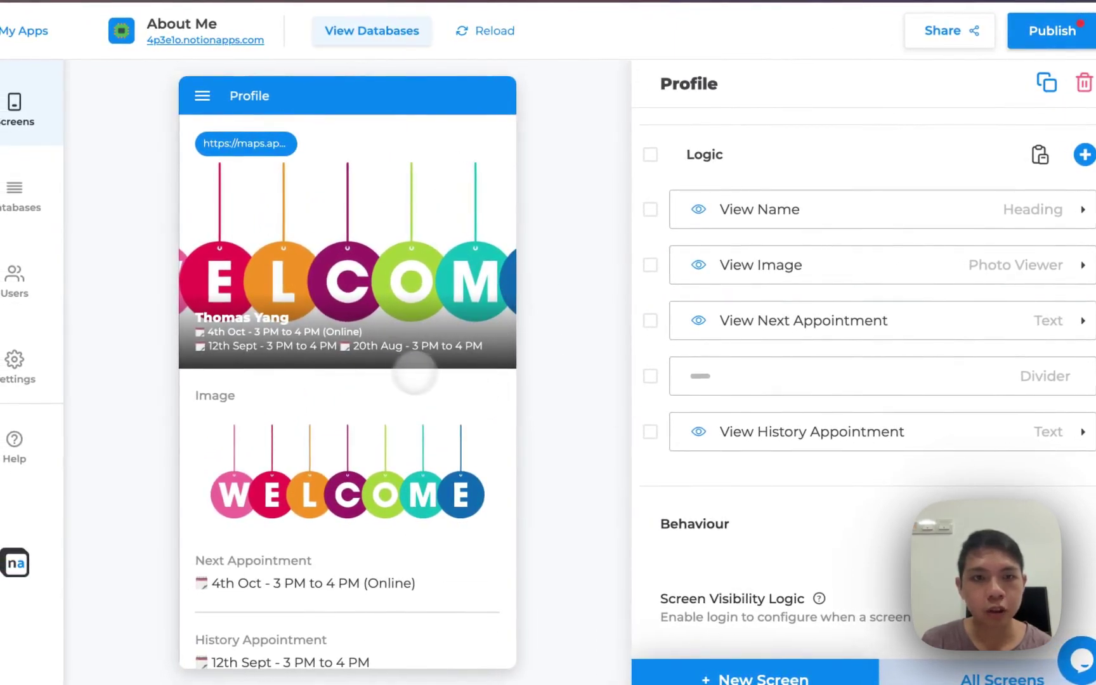
{"action": "left_click", "coordinate": [1021, 211]}
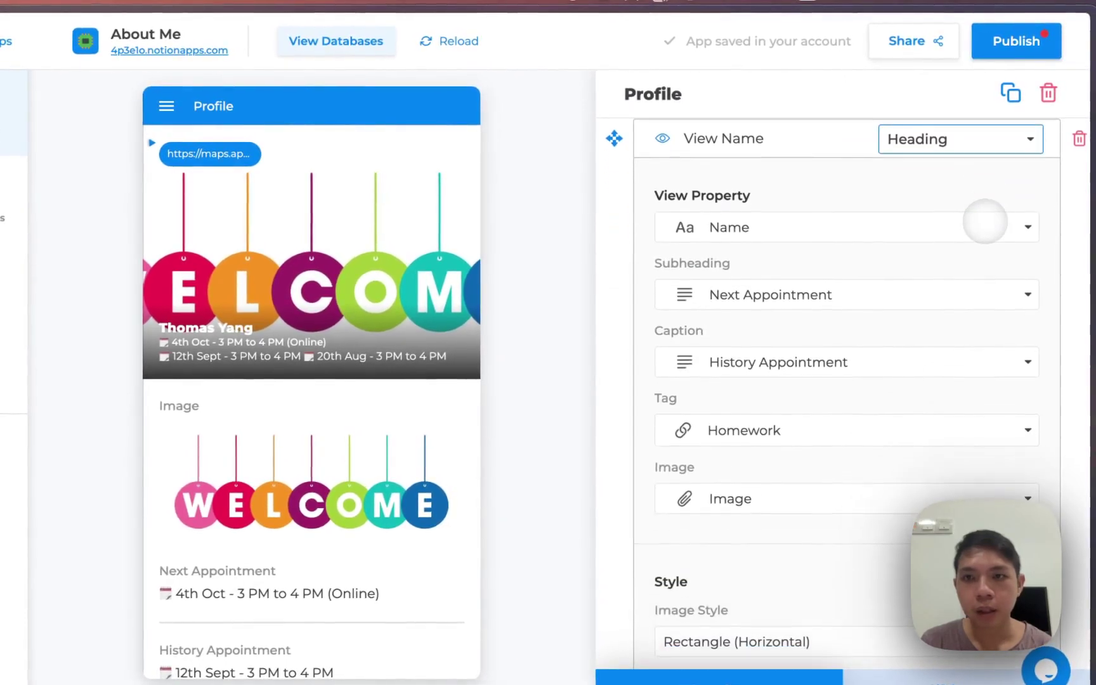
{"action": "left_click", "coordinate": [940, 139]}
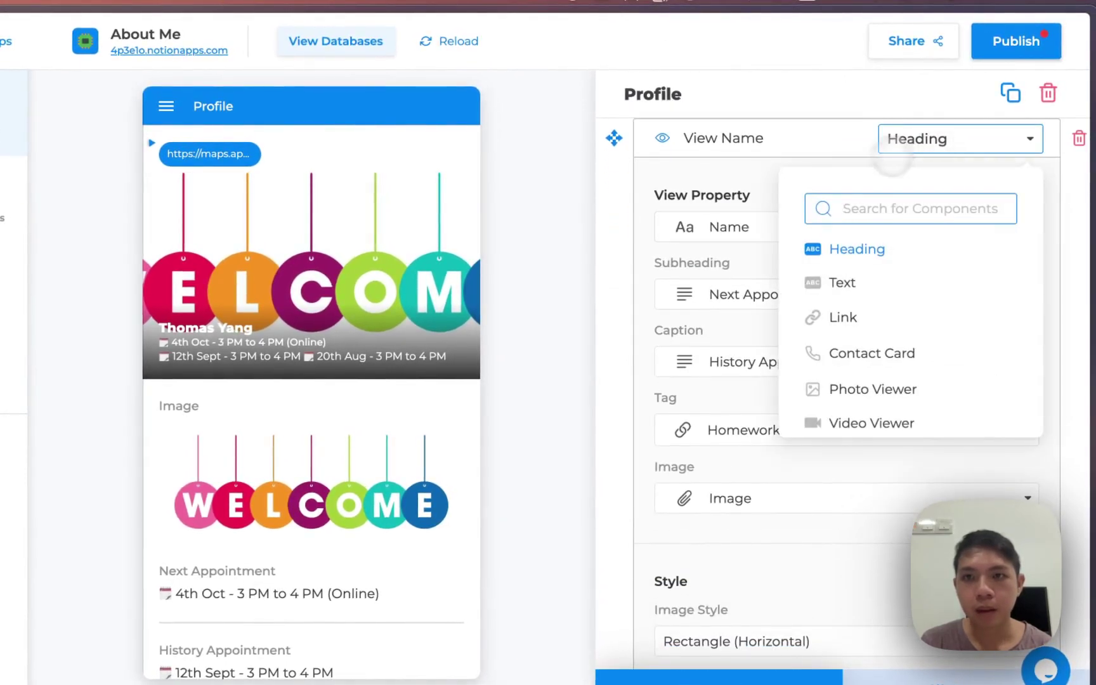
{"action": "left_click", "coordinate": [833, 149]}
{"action": "left_click", "coordinate": [803, 244]}
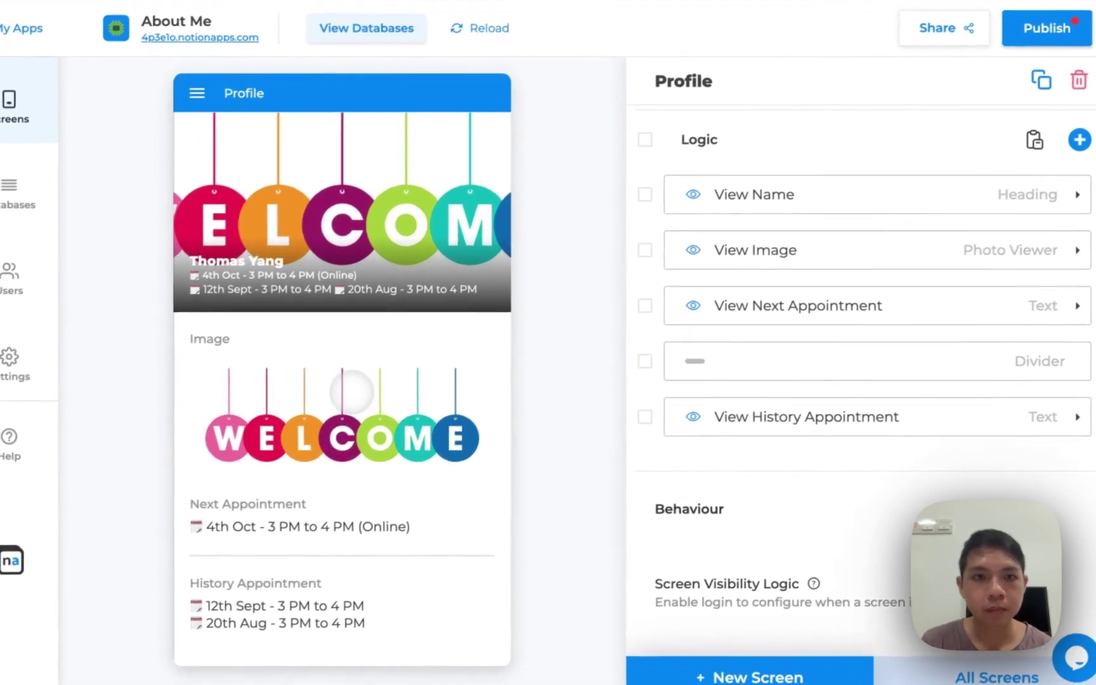
{"action": "left_click", "coordinate": [900, 333]}
{"action": "left_click", "coordinate": [996, 266]}
{"action": "left_click", "coordinate": [1024, 307]}
{"action": "left_click", "coordinate": [1052, 272]}
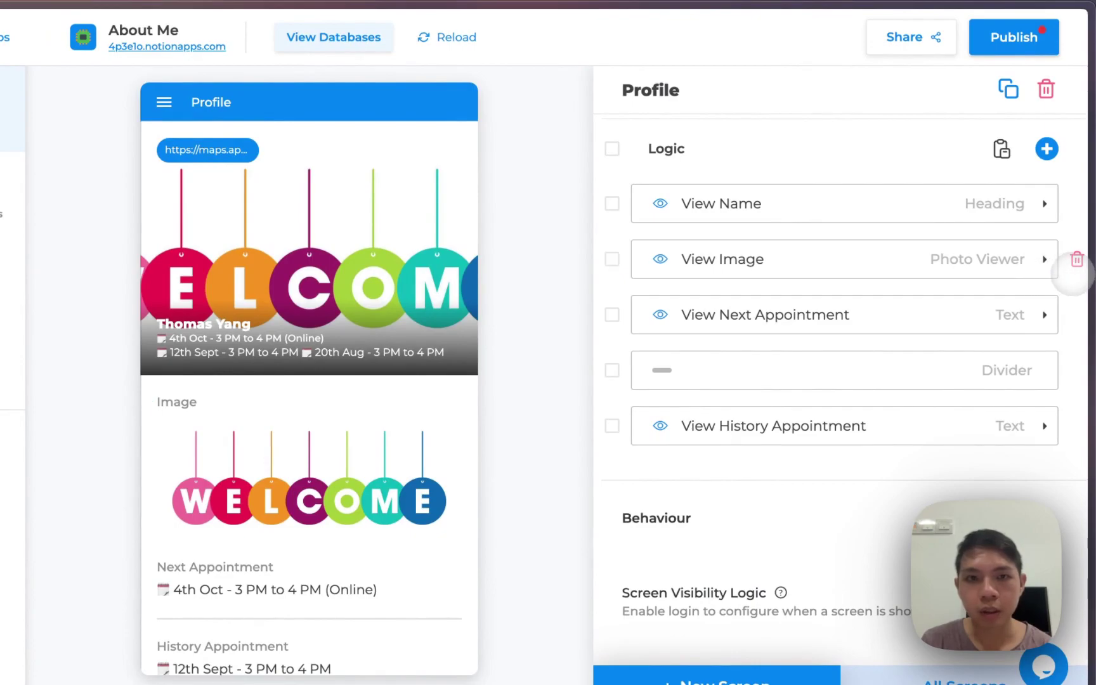
Delete the View Image block and set the name heading's Subheading and Caption to '---'
{"action": "left_click", "coordinate": [1077, 259]}
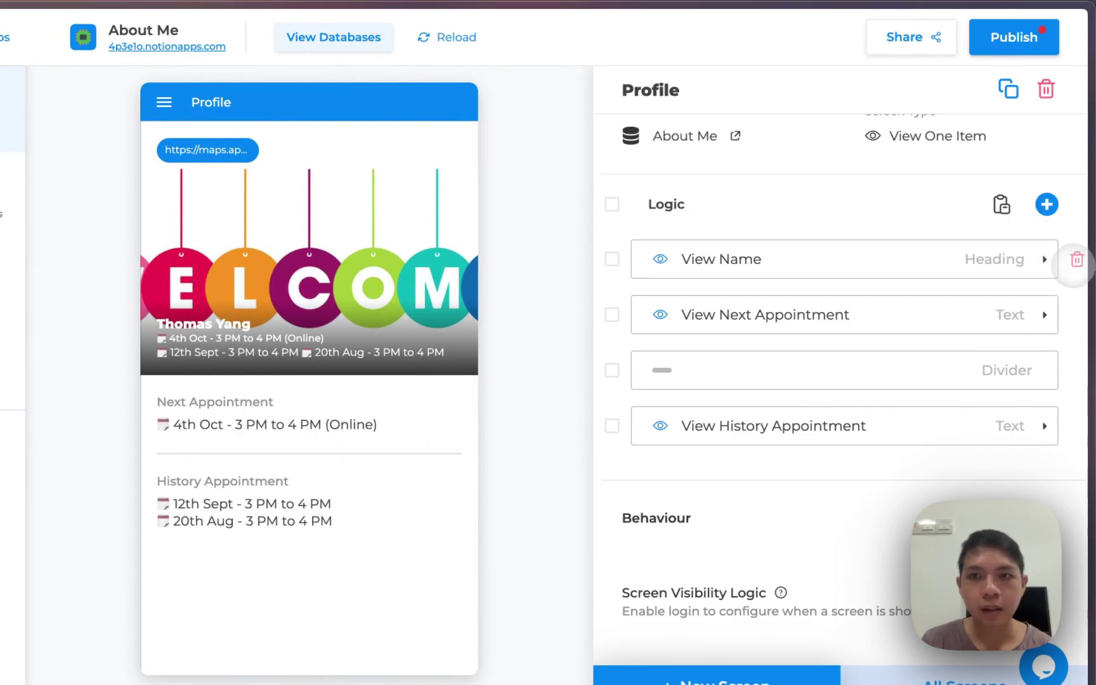
{"action": "left_click", "coordinate": [947, 251]}
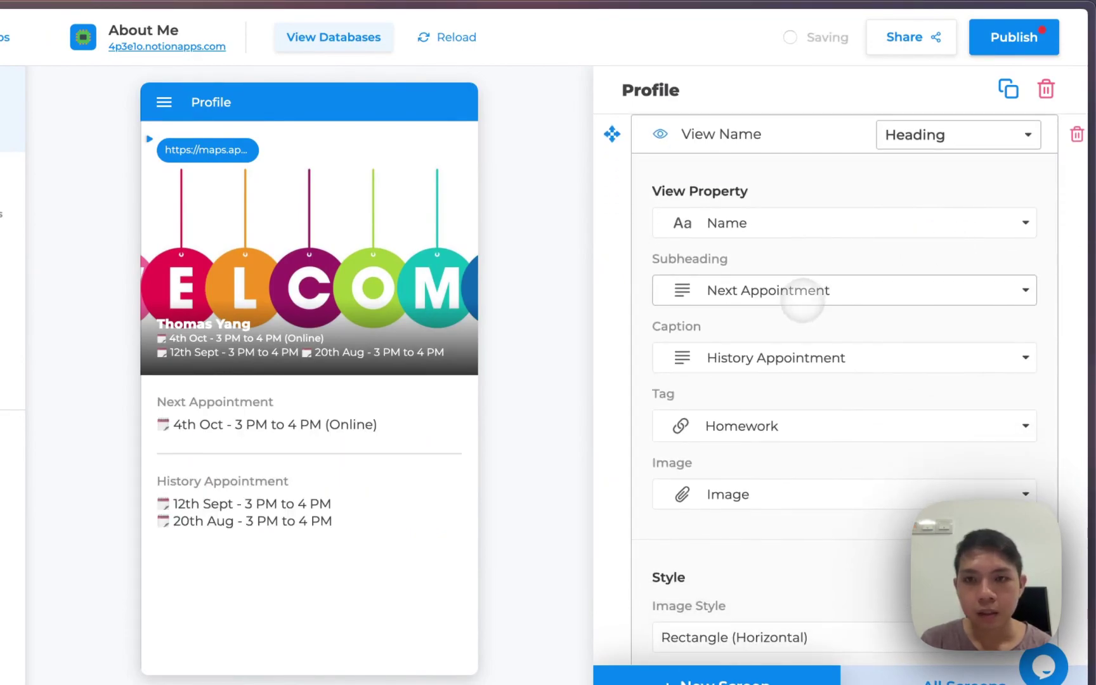
{"action": "left_click", "coordinate": [796, 293]}
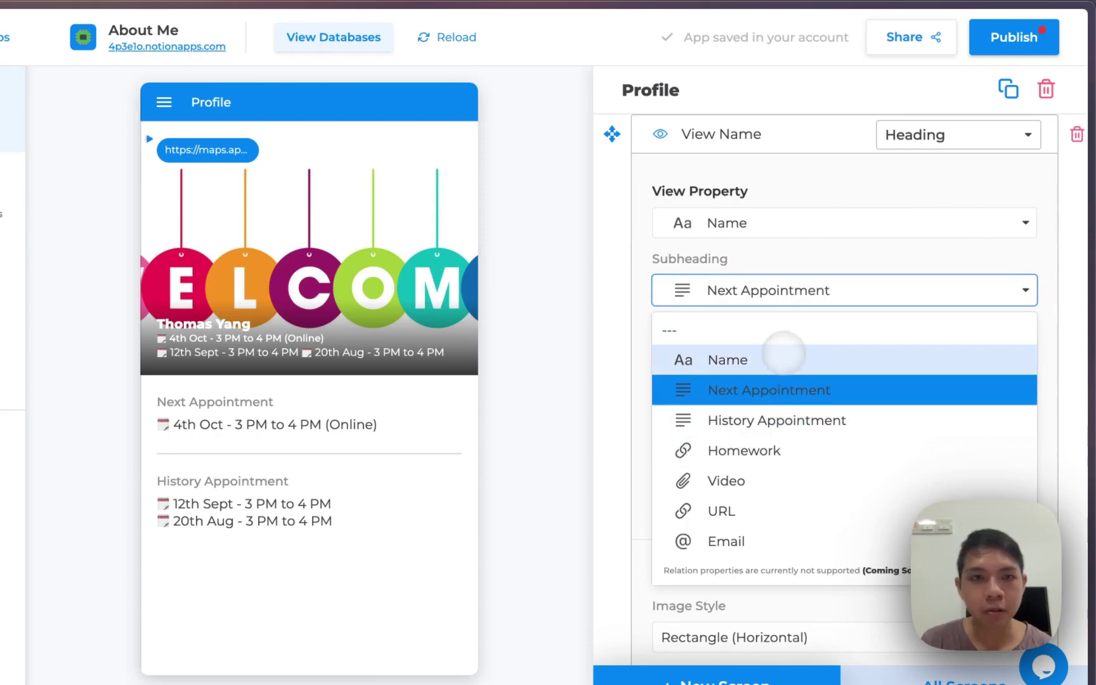
{"action": "left_click", "coordinate": [755, 329]}
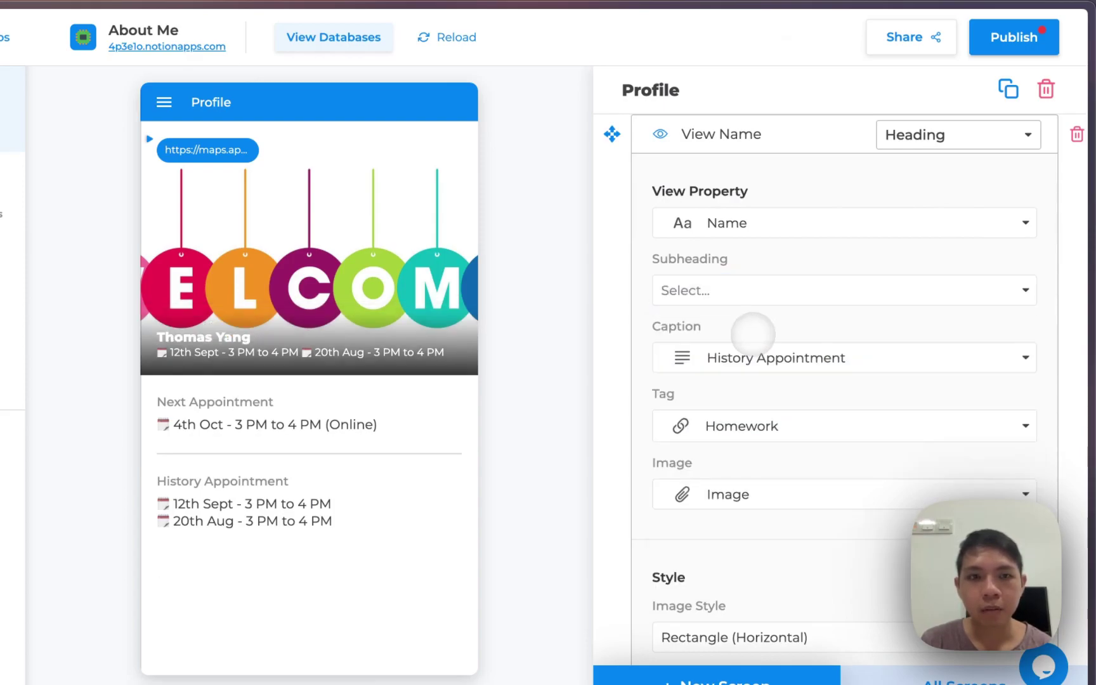
{"action": "left_click", "coordinate": [820, 357]}
{"action": "left_click", "coordinate": [769, 399]}
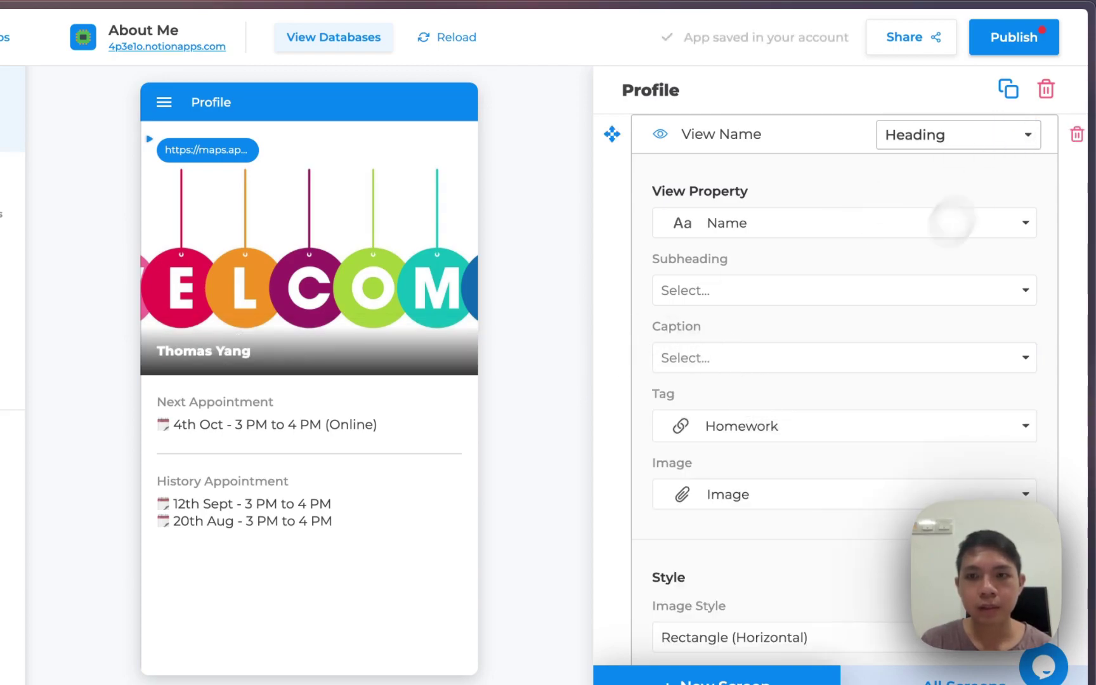
Clear the heading's Tag column and set its background image to the Image property
{"action": "left_click", "coordinate": [746, 491]}
{"action": "left_click", "coordinate": [738, 245]}
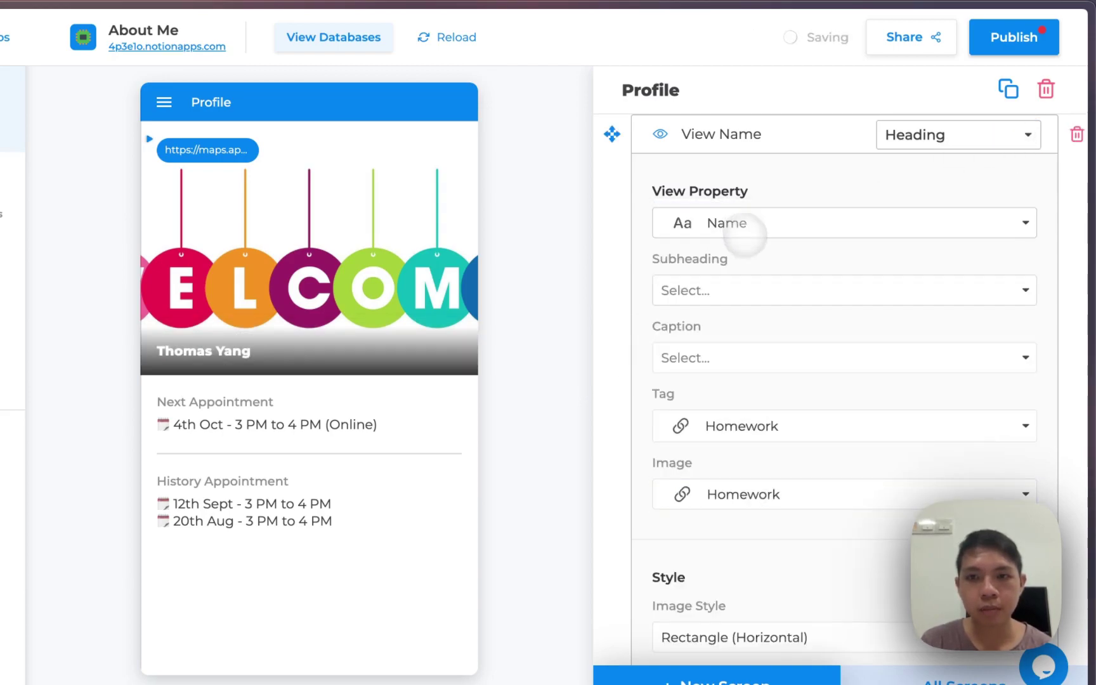
{"action": "left_click", "coordinate": [715, 492]}
{"action": "left_click", "coordinate": [723, 222]}
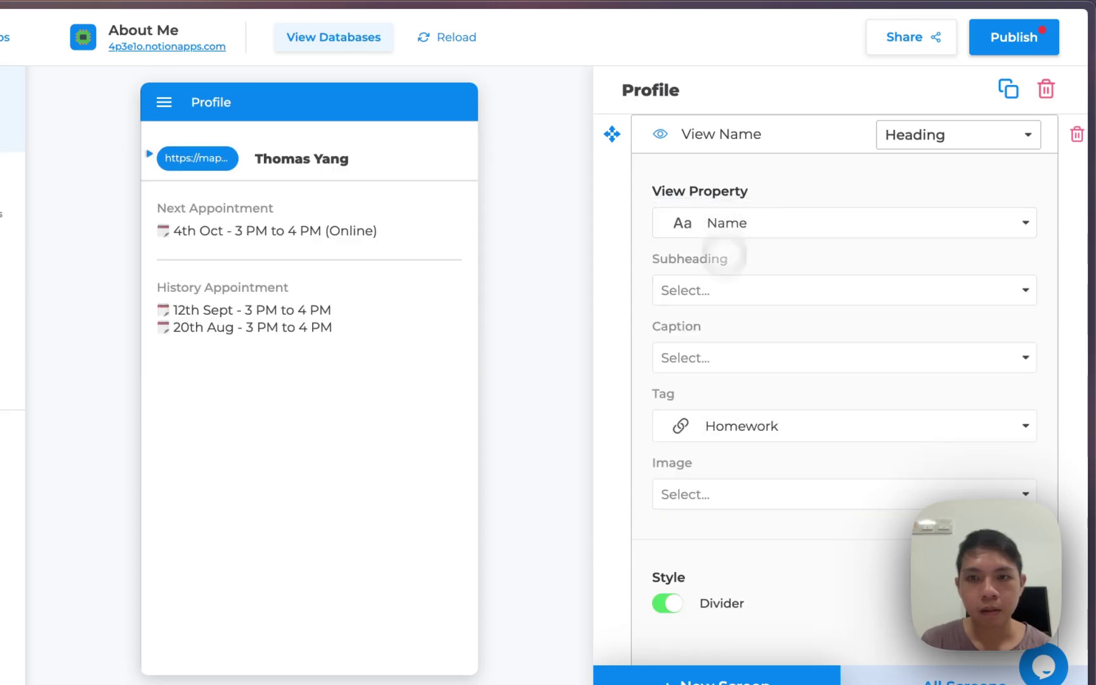
{"action": "left_click", "coordinate": [733, 426]}
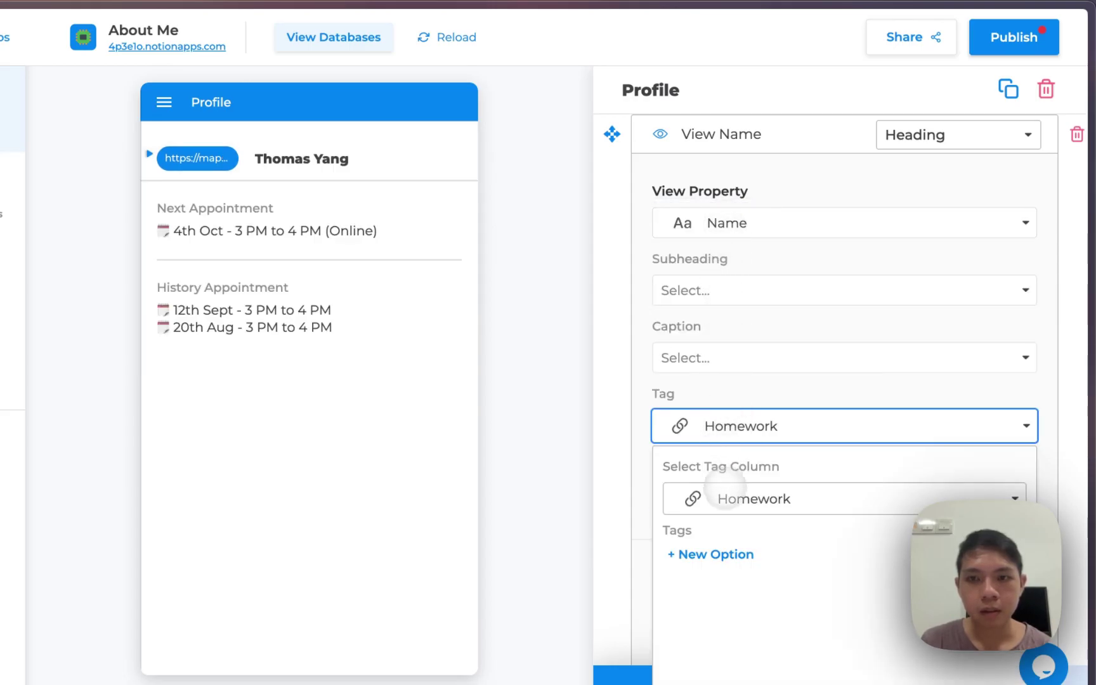
{"action": "left_click", "coordinate": [723, 438]}
{"action": "left_click", "coordinate": [727, 220]}
{"action": "left_click", "coordinate": [723, 498]}
{"action": "left_click", "coordinate": [648, 423]}
{"action": "left_click", "coordinate": [644, 421]}
{"action": "left_click", "coordinate": [697, 494]}
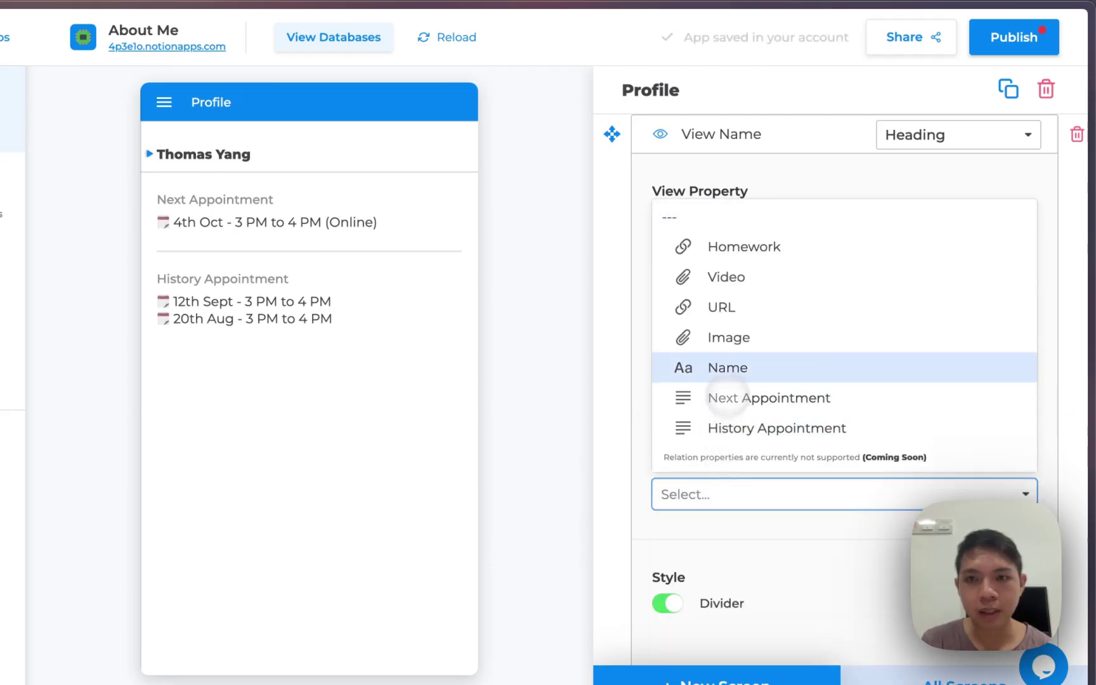
{"action": "left_click", "coordinate": [728, 338]}
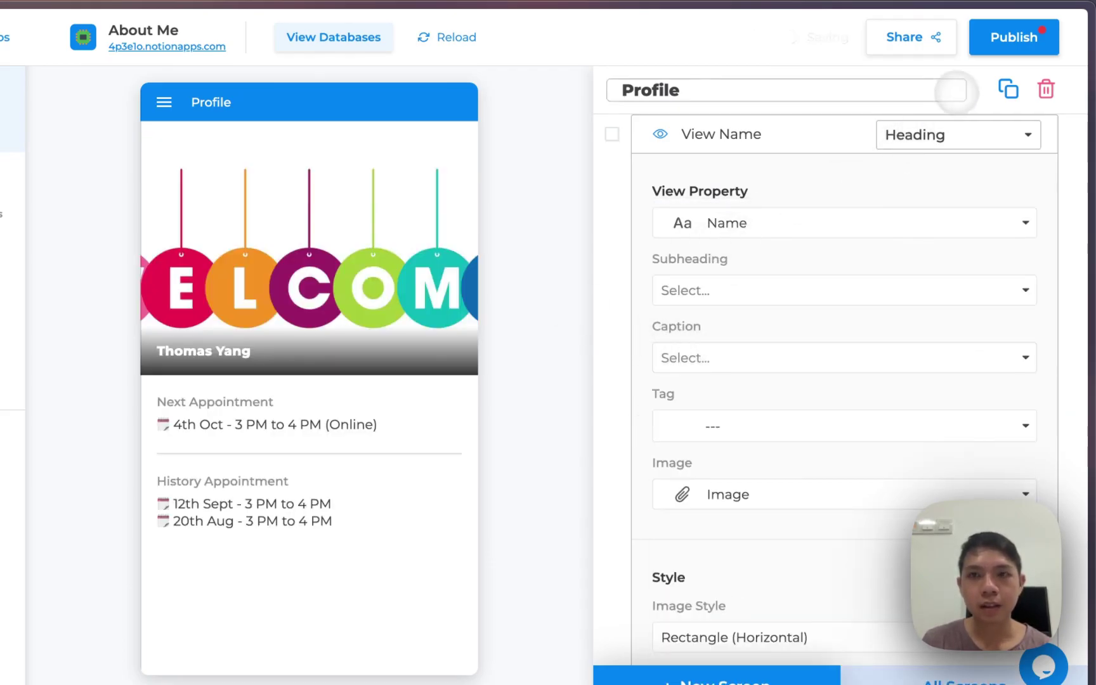
{"action": "left_click", "coordinate": [766, 152]}
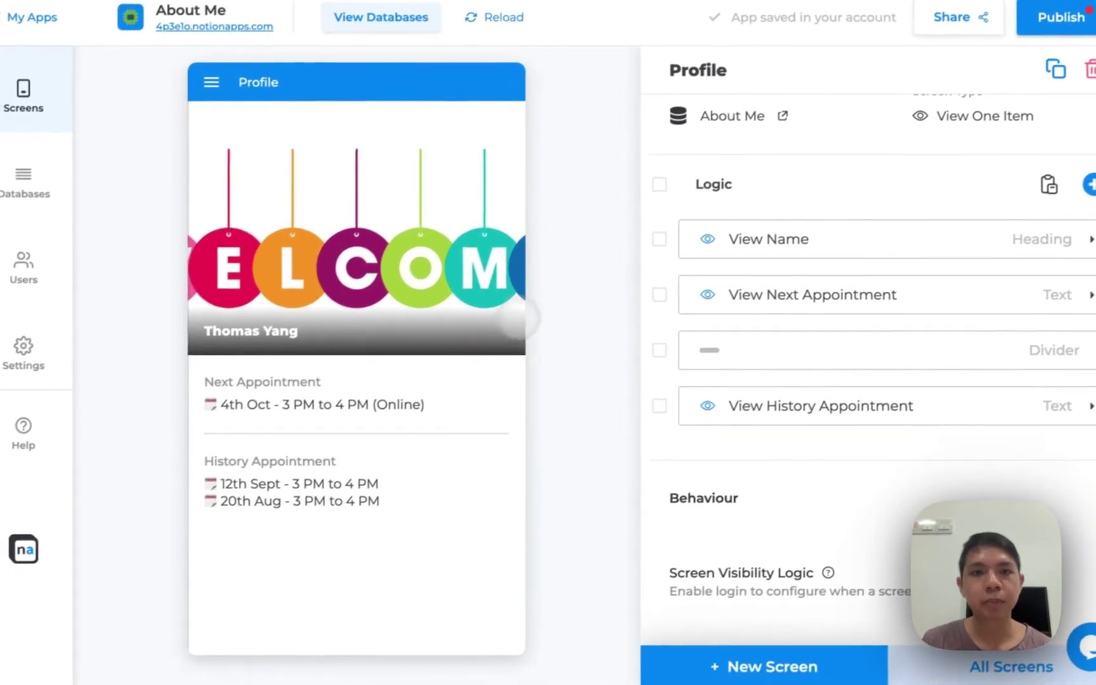
{"action": "right_click", "coordinate": [436, 402]}
{"action": "left_click", "coordinate": [355, 289]}
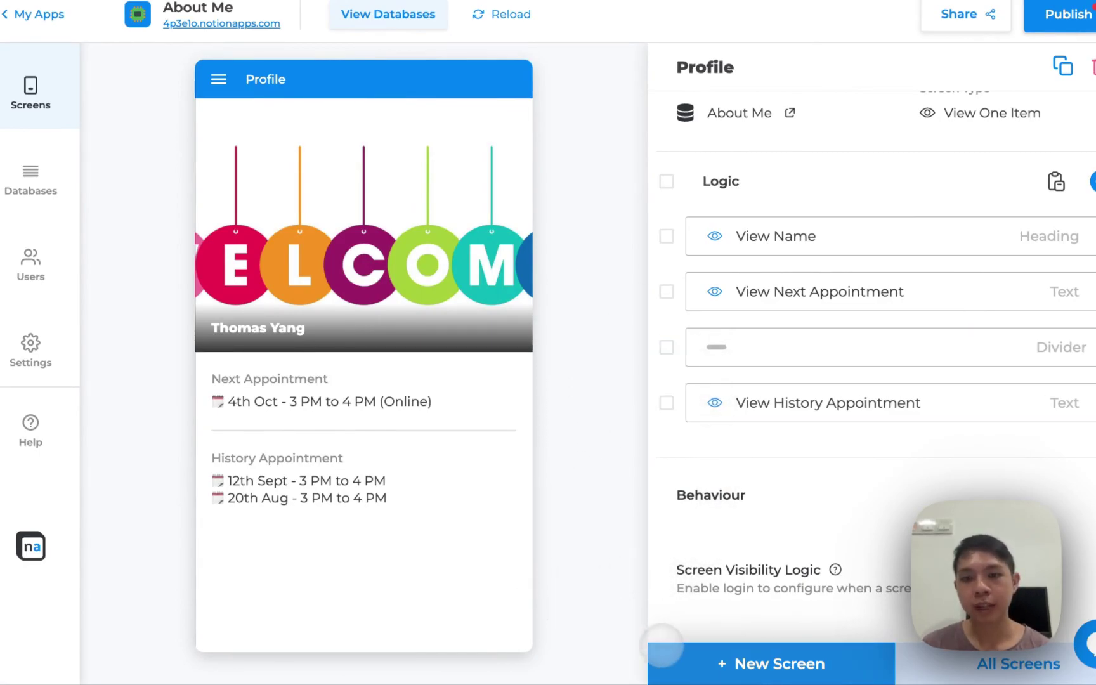
Abandon the new-screen dialog, tick Homework under Databases, and return to Screens
{"action": "left_click", "coordinate": [692, 660]}
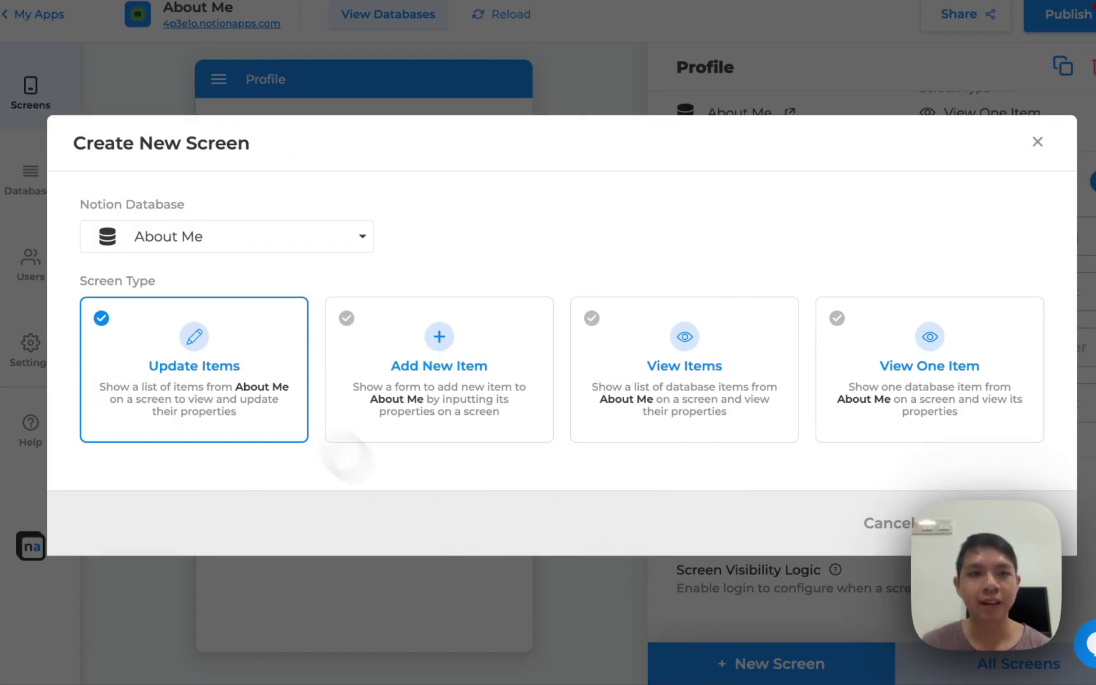
{"action": "left_click", "coordinate": [193, 237]}
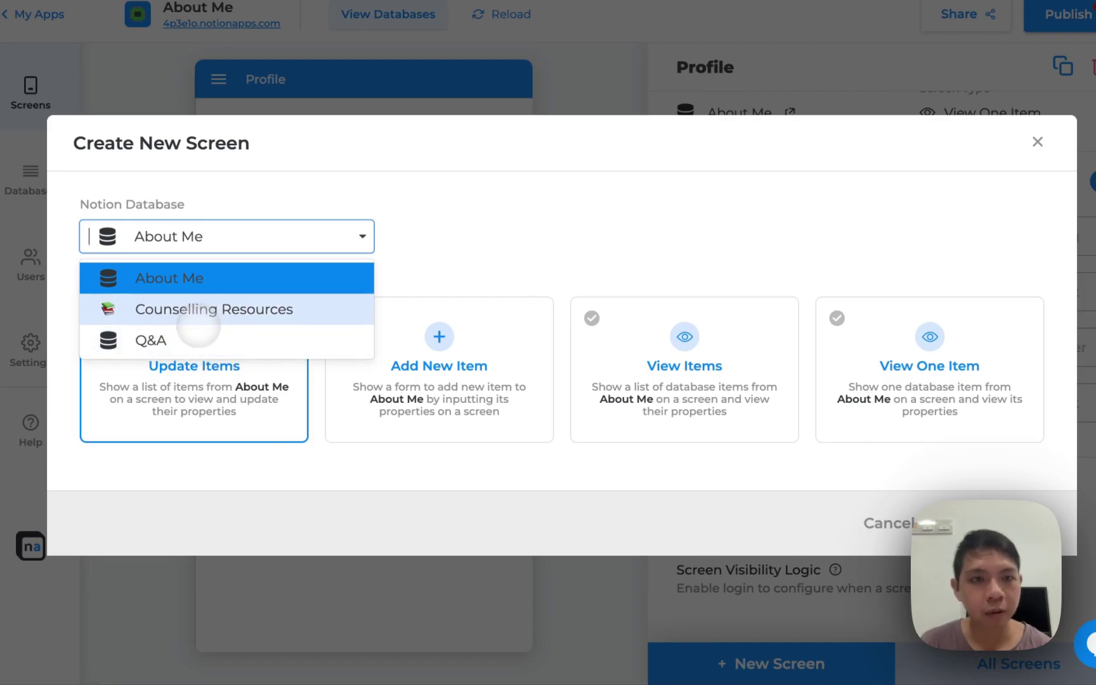
{"action": "left_click", "coordinate": [883, 521]}
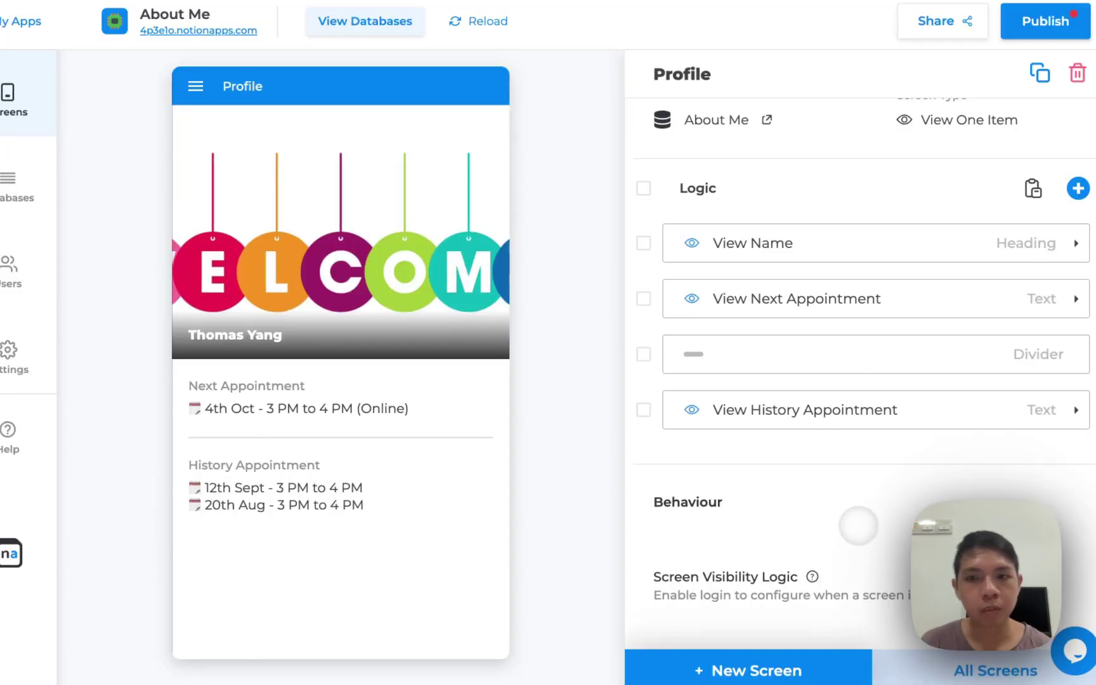
{"action": "left_click", "coordinate": [22, 194]}
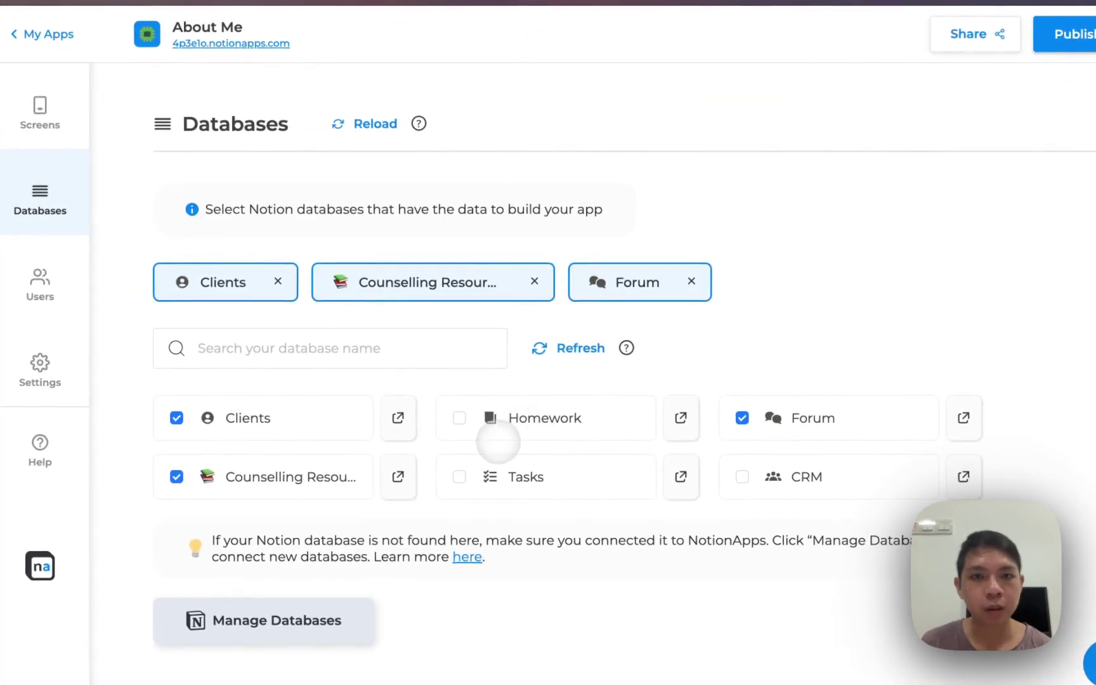
{"action": "left_click", "coordinate": [461, 421]}
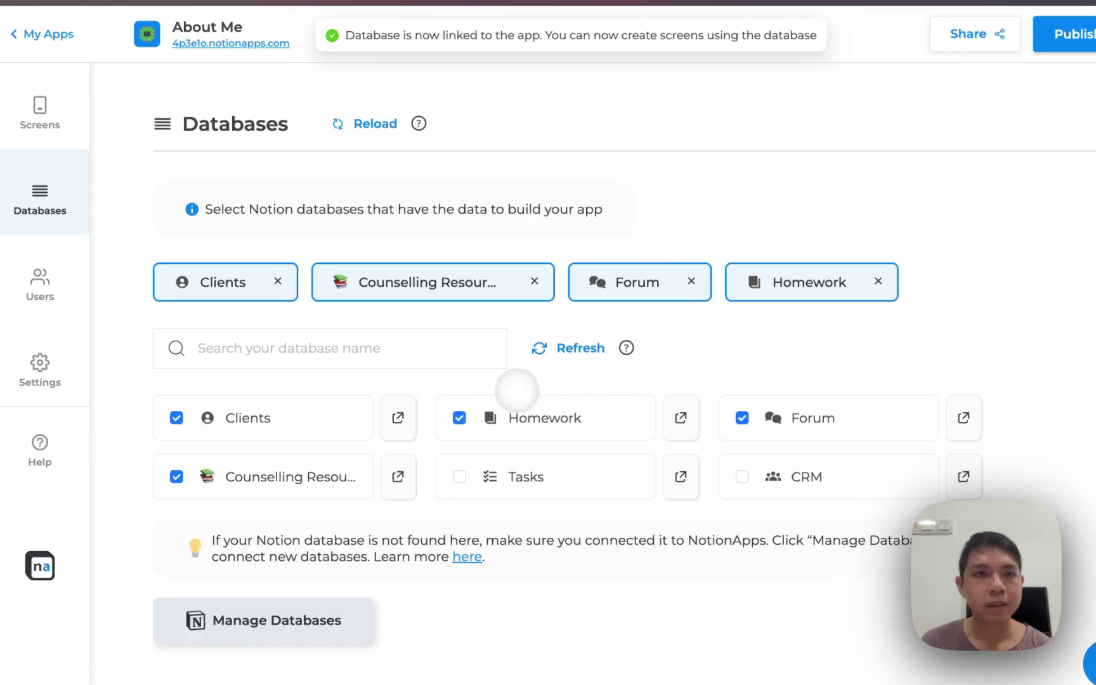
{"action": "left_click", "coordinate": [40, 112]}
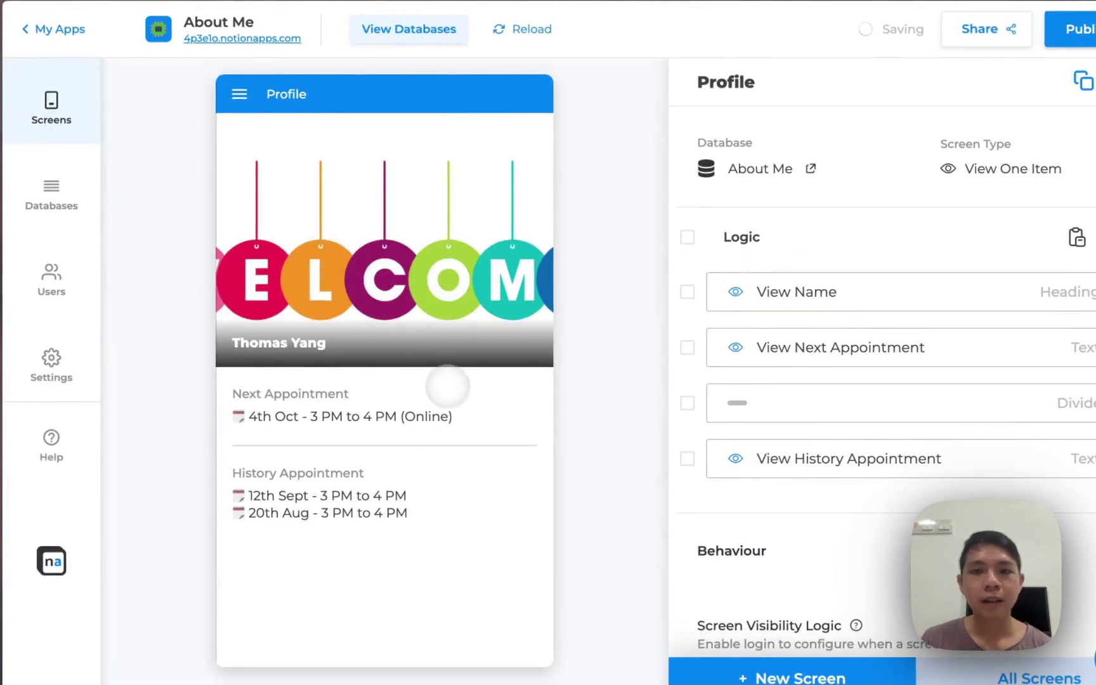
Create a new Update Items screen with Homework as its Notion database
{"action": "left_click", "coordinate": [739, 671]}
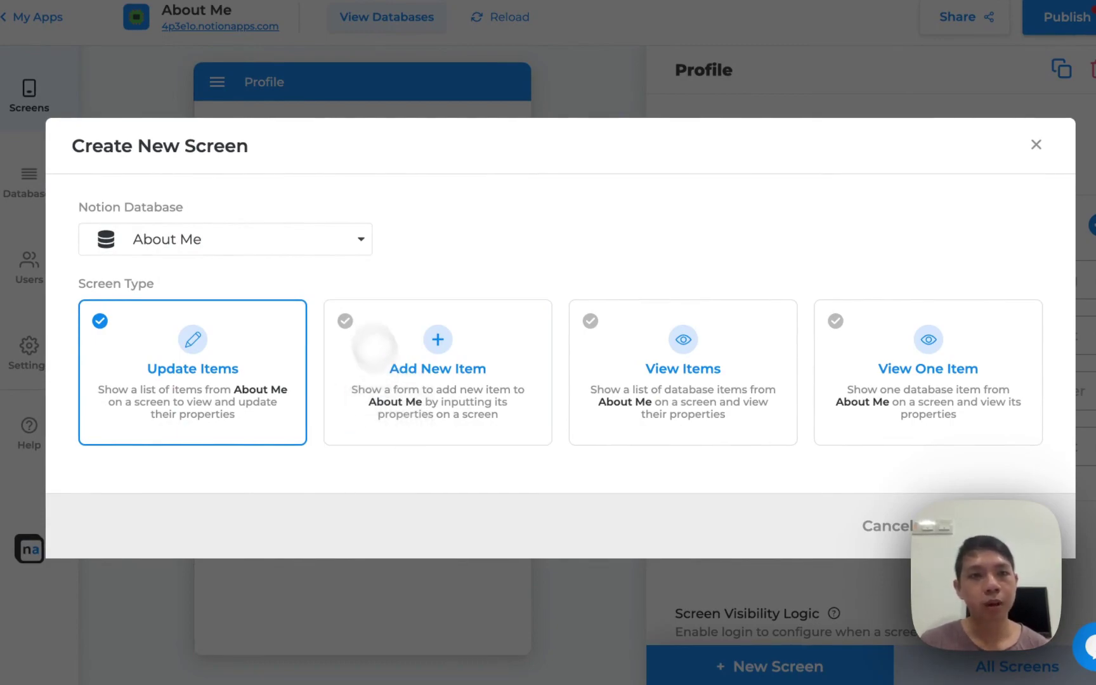
{"action": "left_click", "coordinate": [317, 239]}
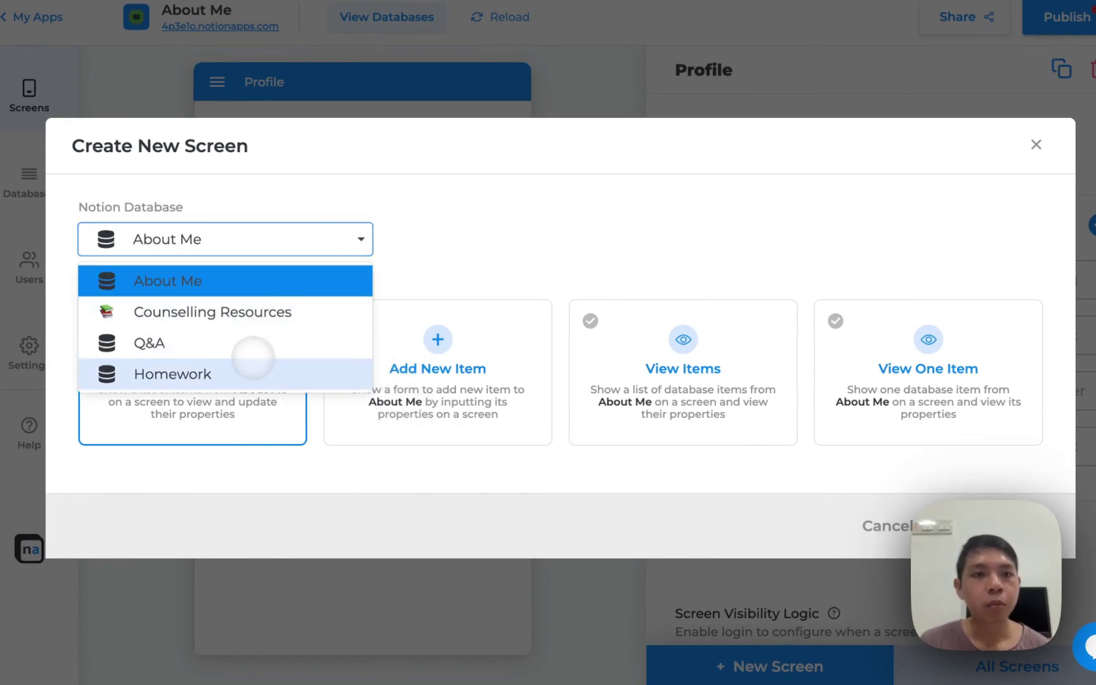
{"action": "left_click", "coordinate": [265, 366]}
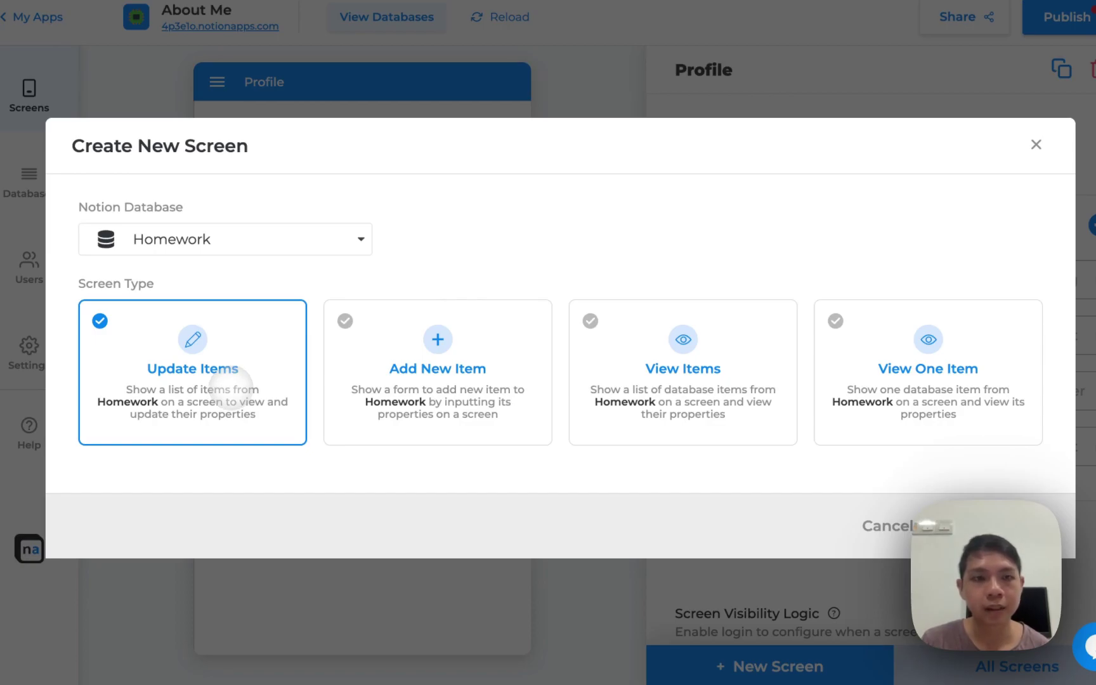
{"action": "left_click", "coordinate": [998, 524]}
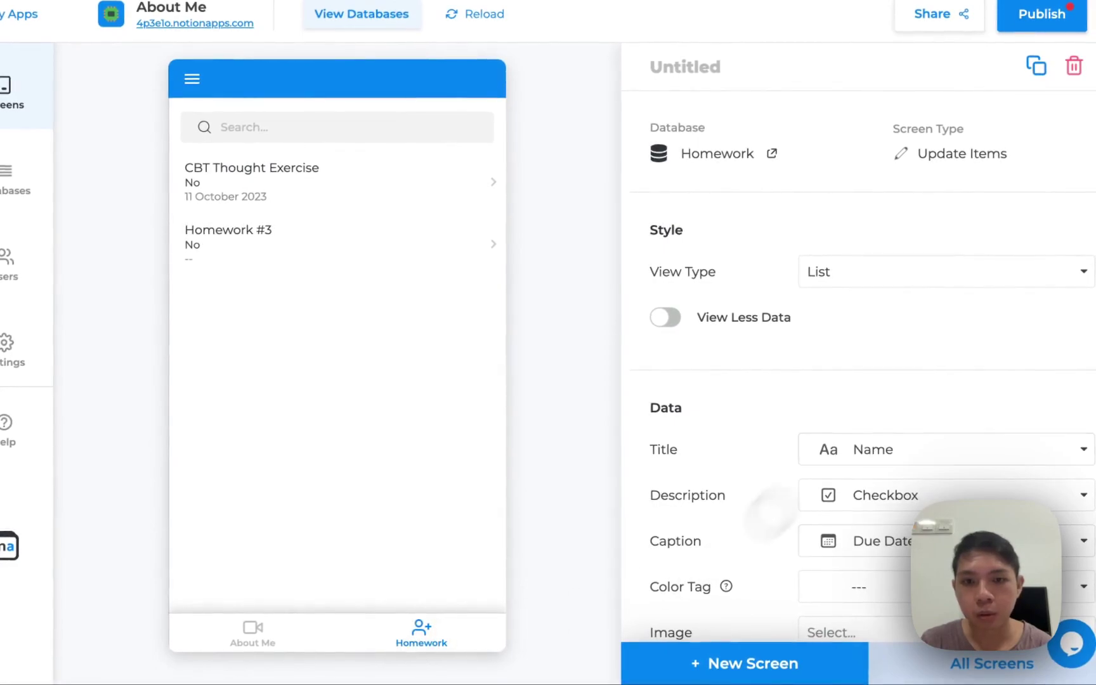
Use the Files & media property as the Homework items' image, trying the Grid view
{"action": "scroll", "coordinate": [882, 393], "scroll_direction": "down", "scroll_amount": 1}
{"action": "scroll", "coordinate": [886, 409], "scroll_direction": "up", "scroll_amount": 2}
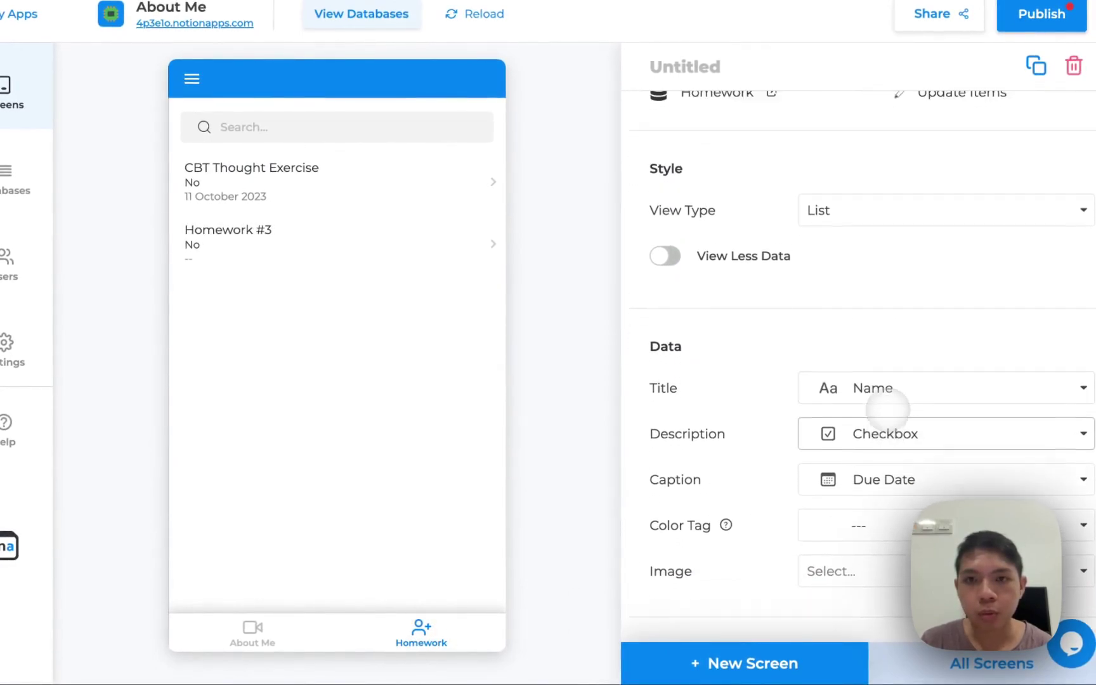
{"action": "left_click", "coordinate": [842, 273]}
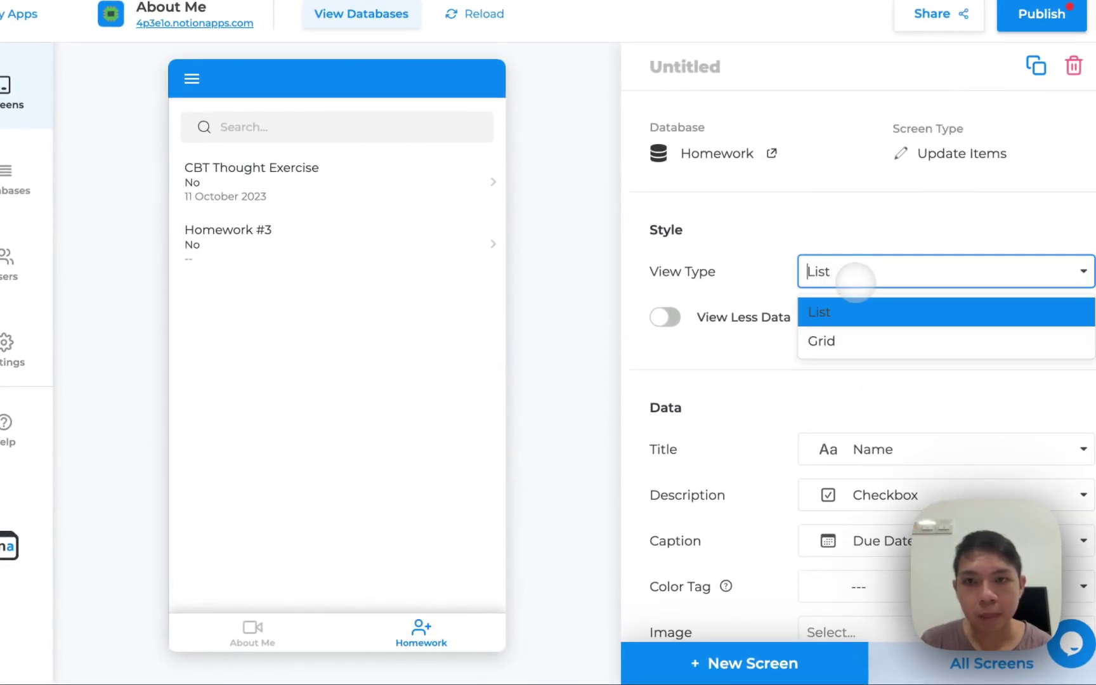
{"action": "left_click", "coordinate": [835, 346]}
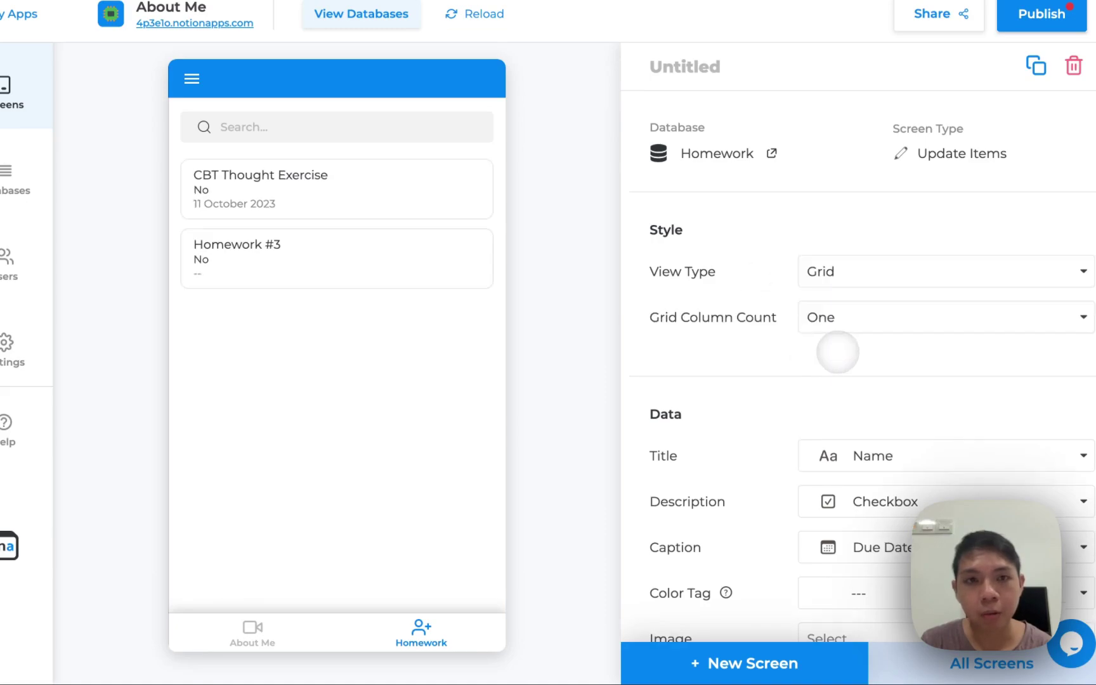
{"action": "left_click", "coordinate": [831, 272]}
{"action": "left_click", "coordinate": [820, 271]}
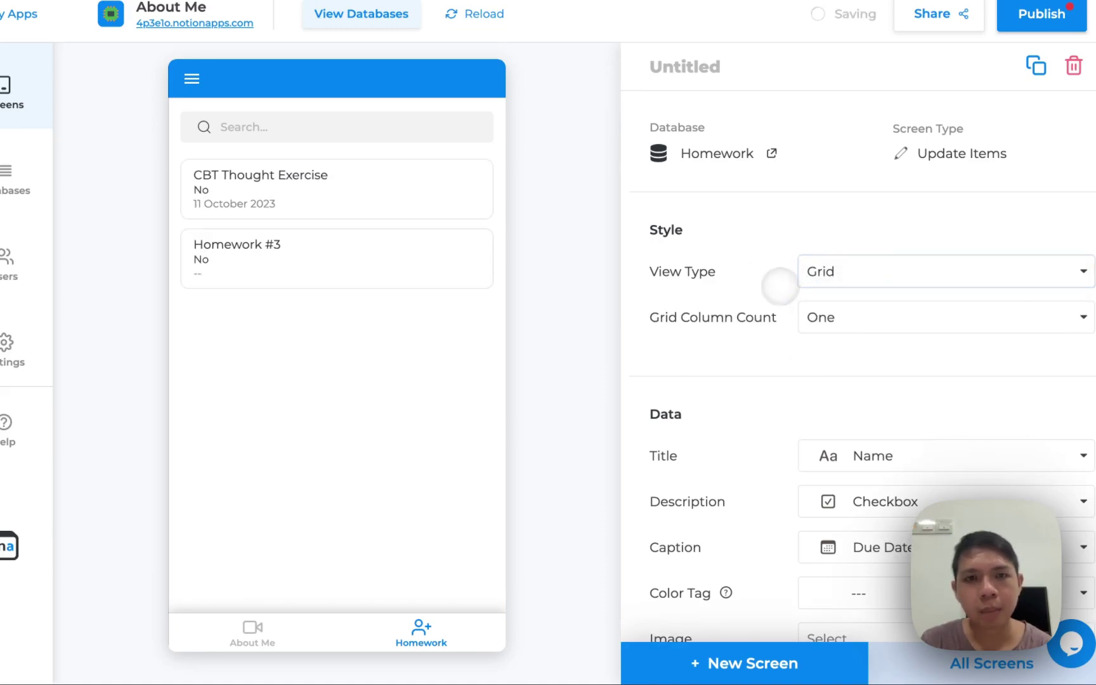
{"action": "scroll", "coordinate": [707, 409], "scroll_direction": "down", "scroll_amount": 3}
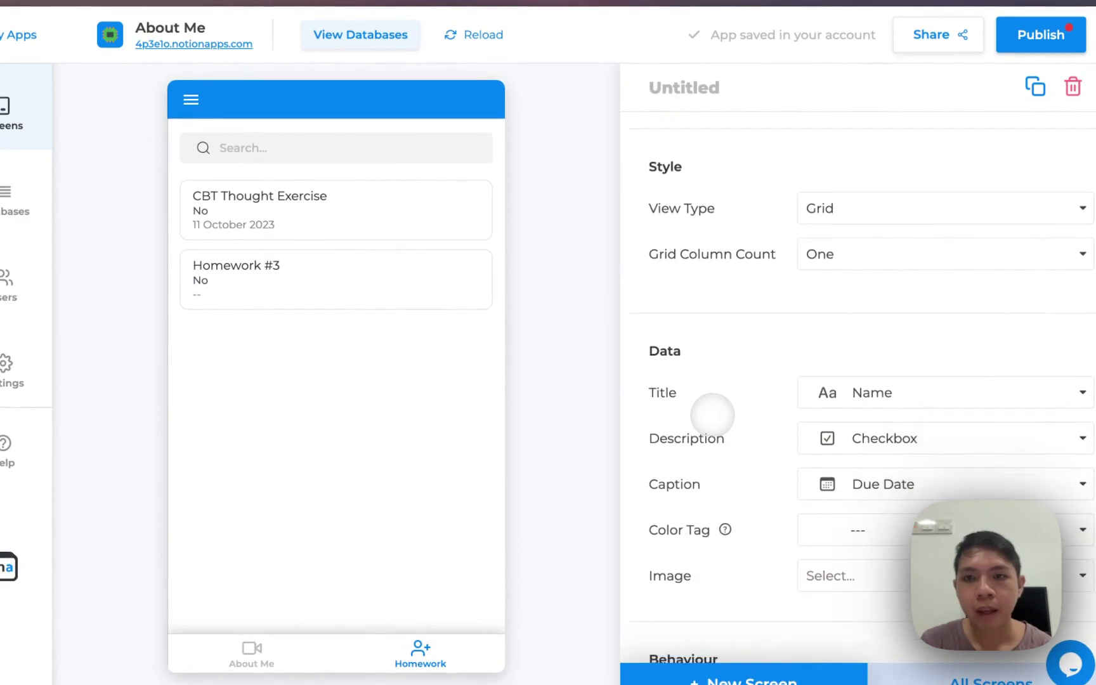
{"action": "scroll", "coordinate": [914, 418], "scroll_direction": "down", "scroll_amount": 1}
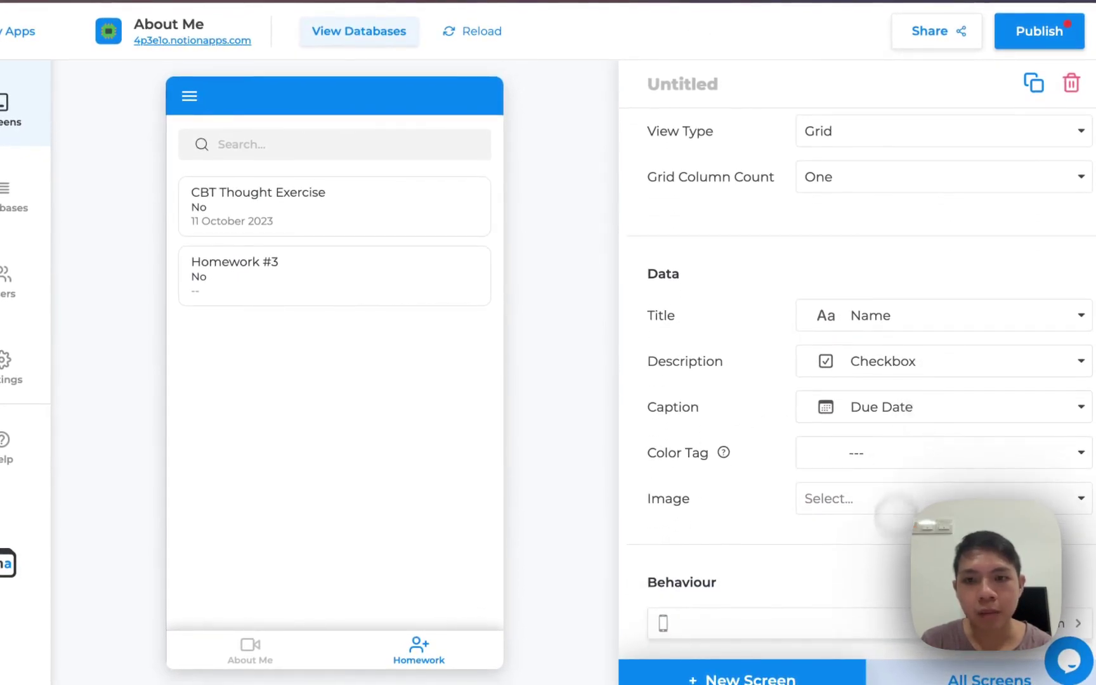
{"action": "left_click", "coordinate": [877, 502]}
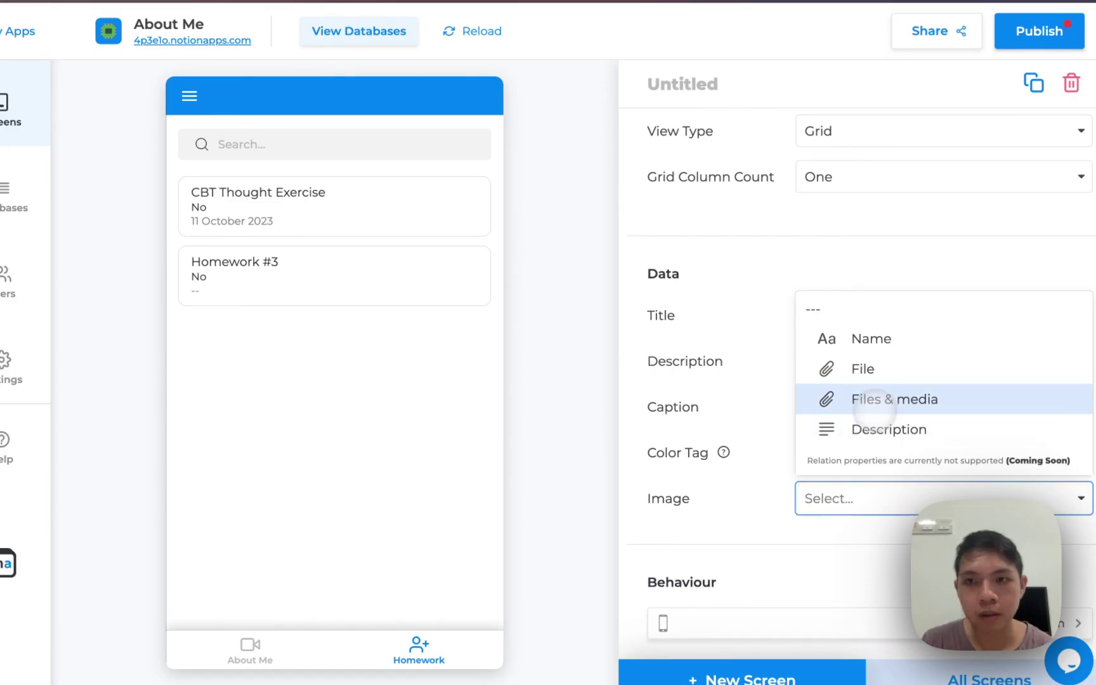
{"action": "left_click", "coordinate": [874, 406]}
{"action": "scroll", "coordinate": [724, 460], "scroll_direction": "down", "scroll_amount": 1}
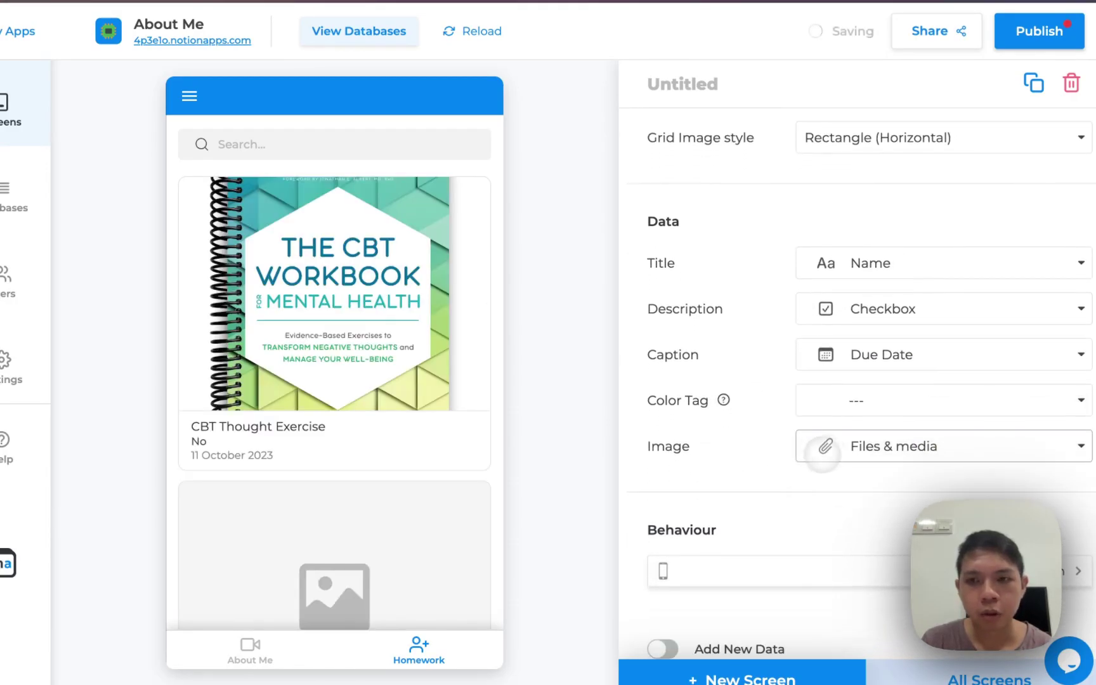
{"action": "left_click", "coordinate": [821, 450]}
{"action": "left_click", "coordinate": [840, 575]}
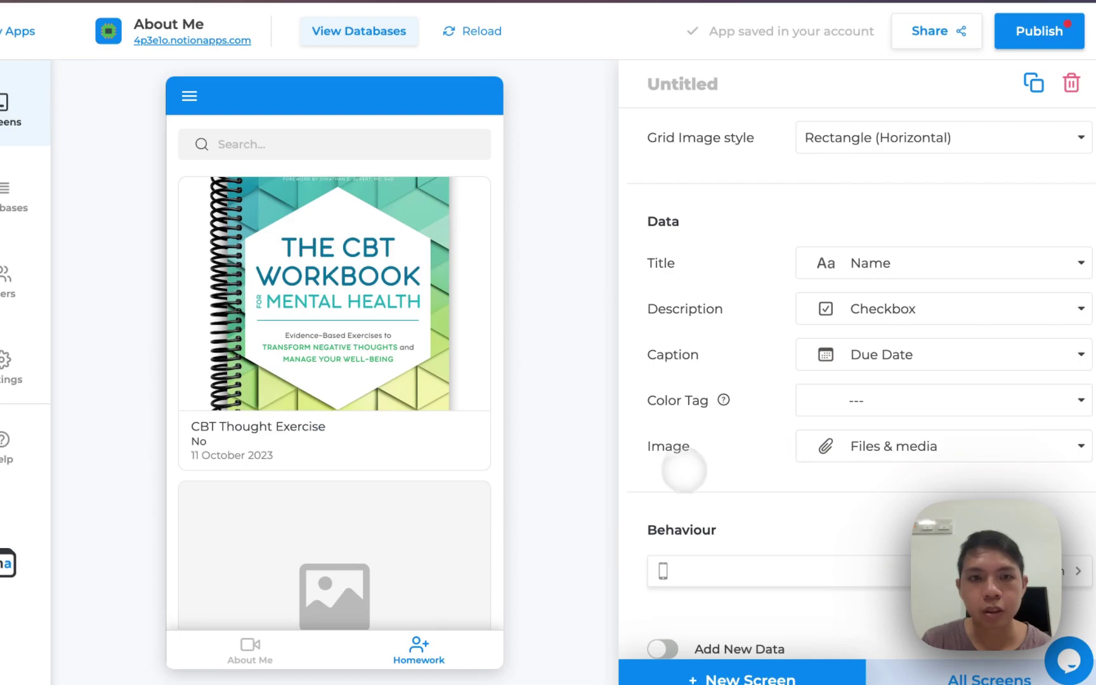
{"action": "scroll", "coordinate": [724, 489], "scroll_direction": "down", "scroll_amount": 1}
{"action": "scroll", "coordinate": [724, 490], "scroll_direction": "down", "scroll_amount": 1}
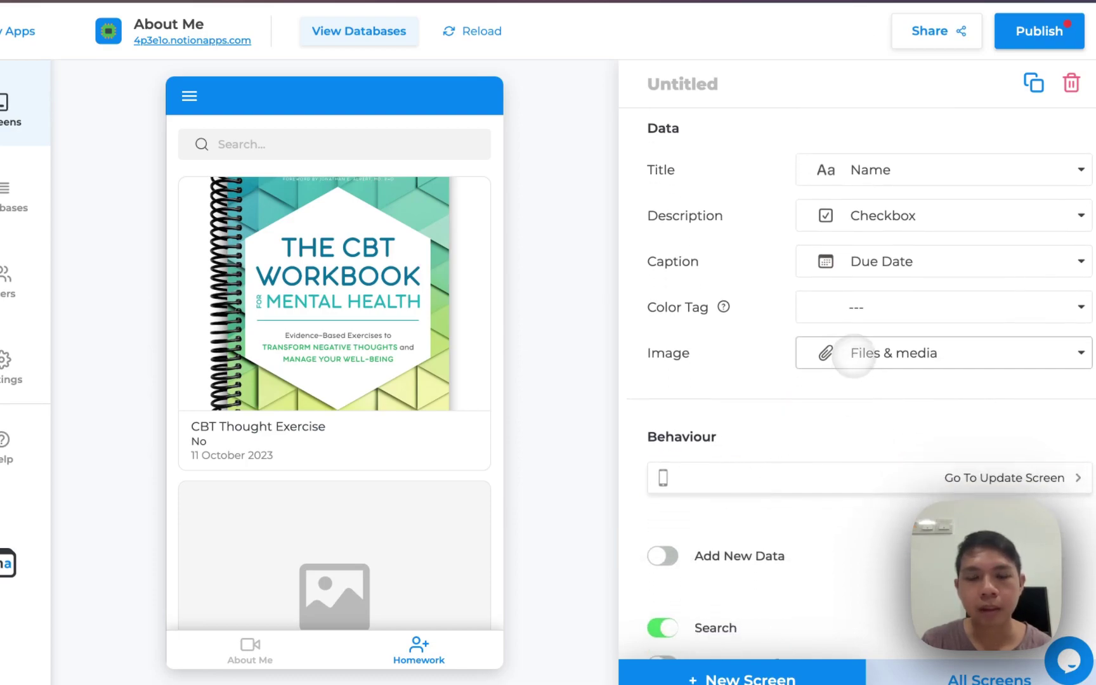
{"action": "scroll", "coordinate": [723, 379], "scroll_direction": "up", "scroll_amount": 1}
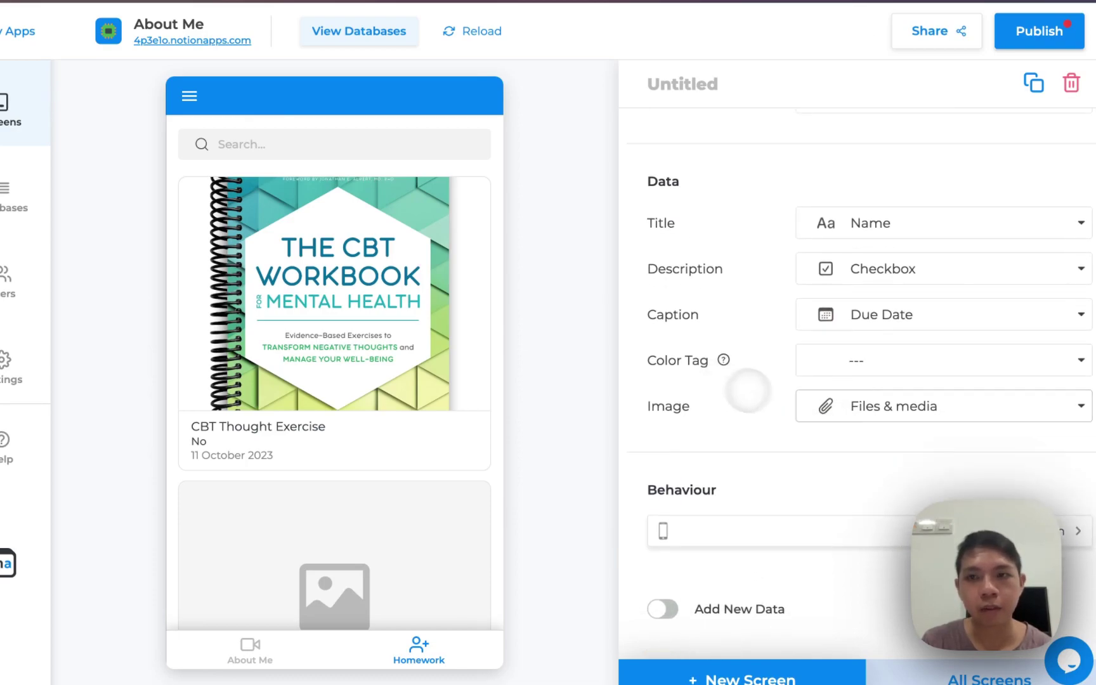
{"action": "scroll", "coordinate": [797, 354], "scroll_direction": "up", "scroll_amount": 4}
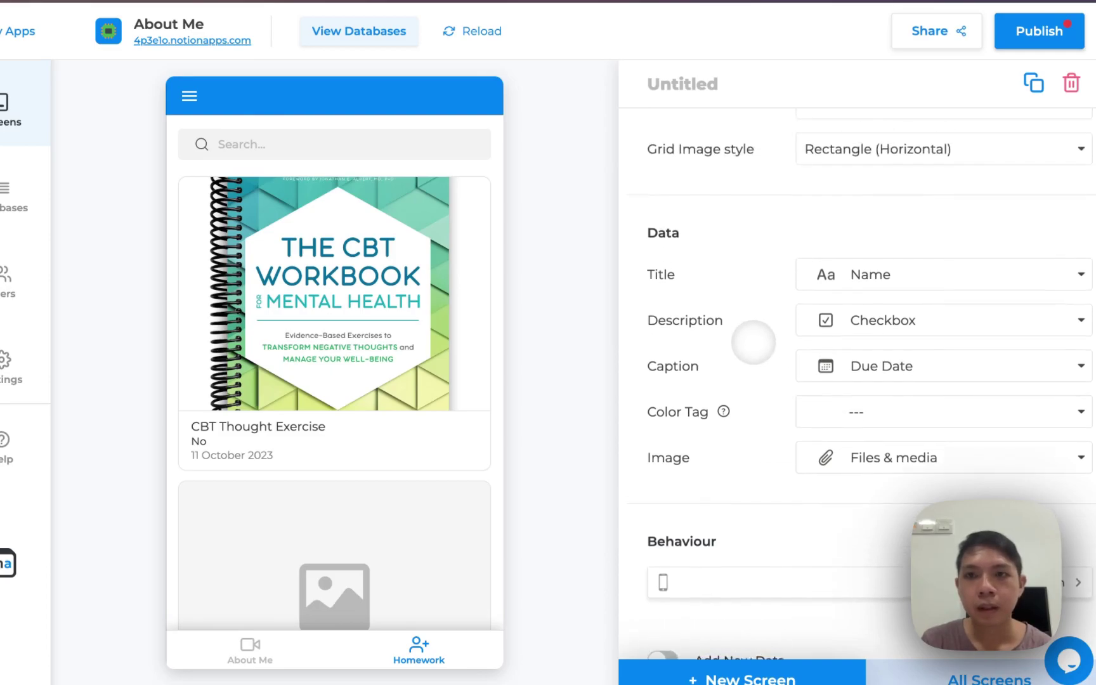
Switch to List view, set Description to '---', and title the screen Homework
{"action": "left_click", "coordinate": [834, 215]}
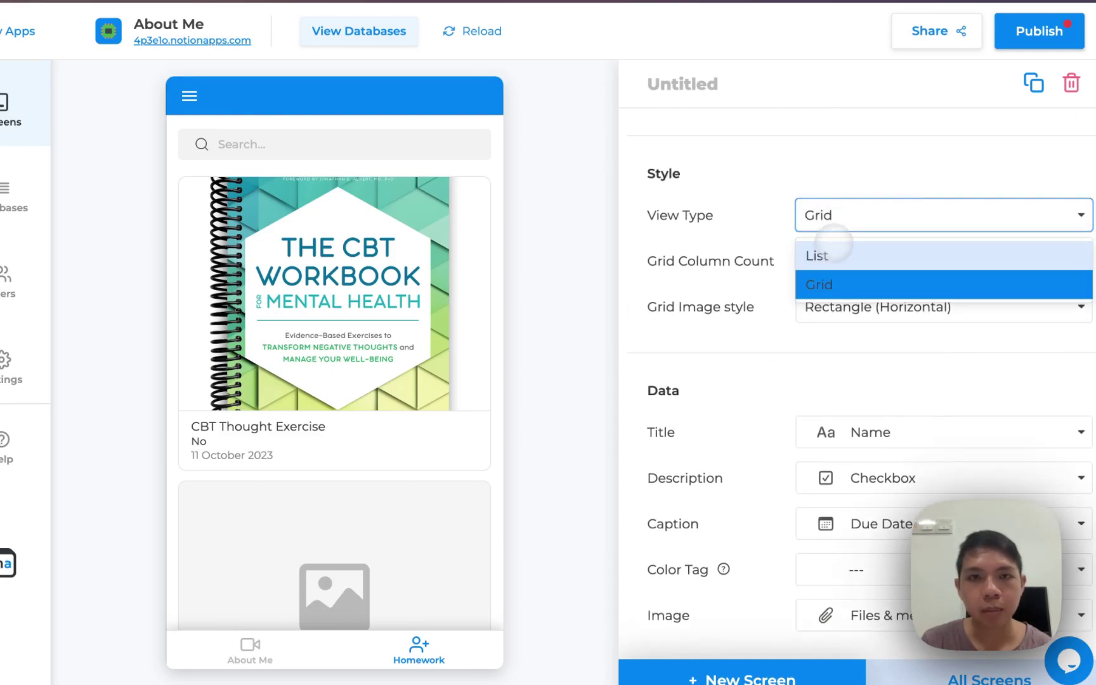
{"action": "left_click", "coordinate": [835, 252]}
{"action": "scroll", "coordinate": [734, 465], "scroll_direction": "down", "scroll_amount": 4}
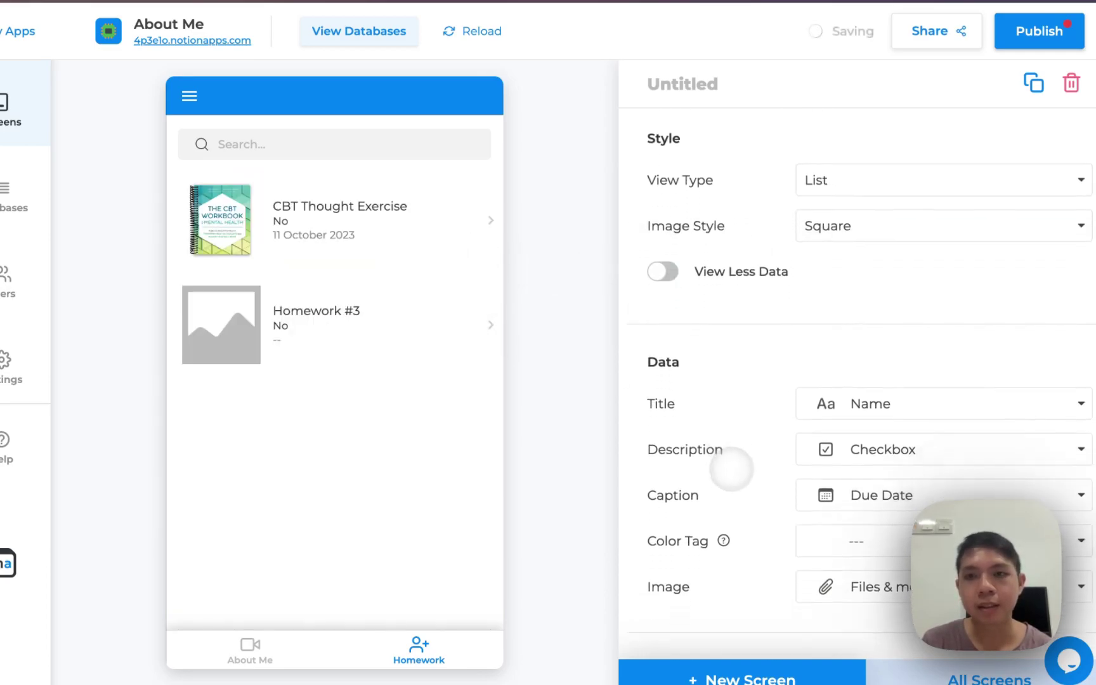
{"action": "left_click", "coordinate": [846, 388]}
{"action": "left_click", "coordinate": [845, 388]}
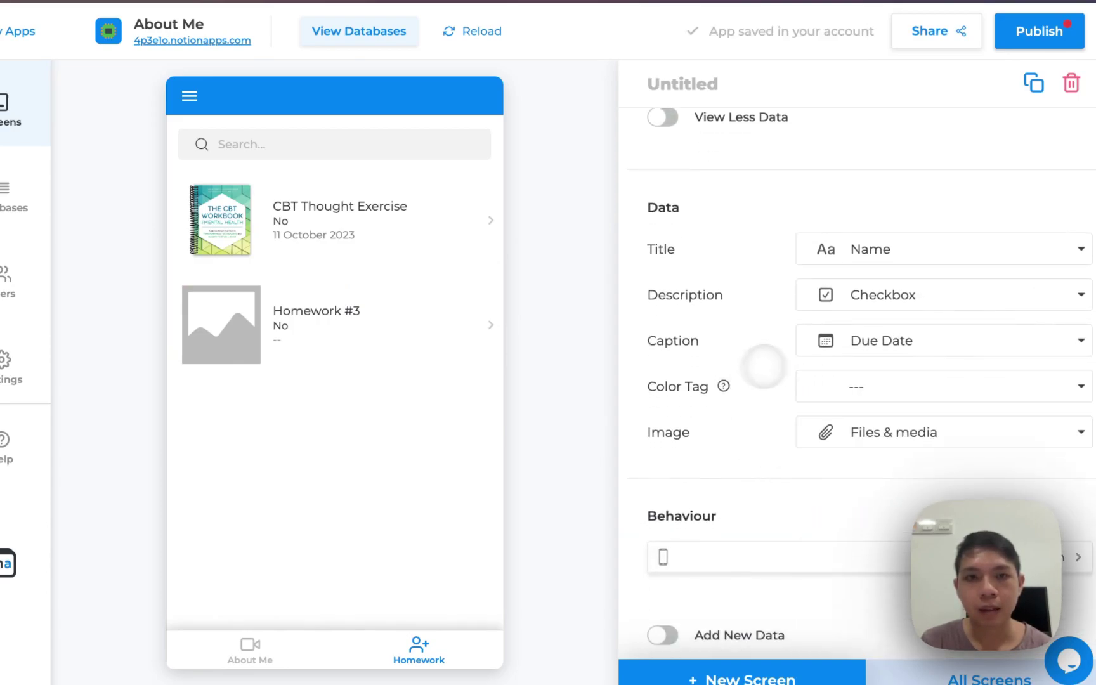
{"action": "left_click", "coordinate": [861, 296]}
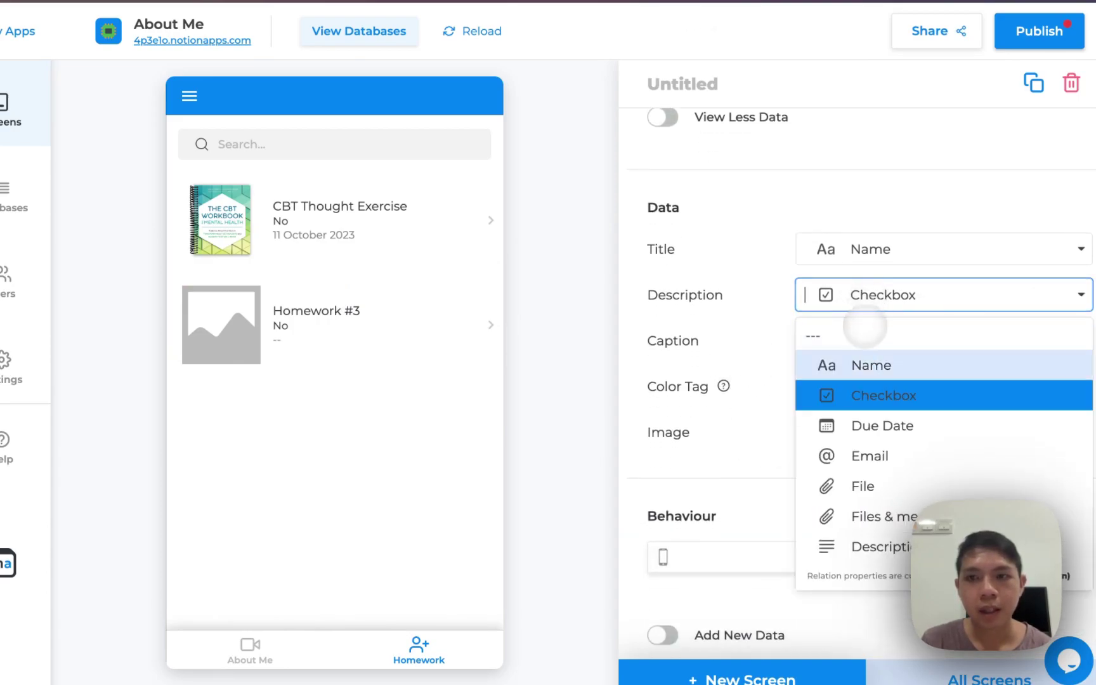
{"action": "left_click", "coordinate": [862, 340]}
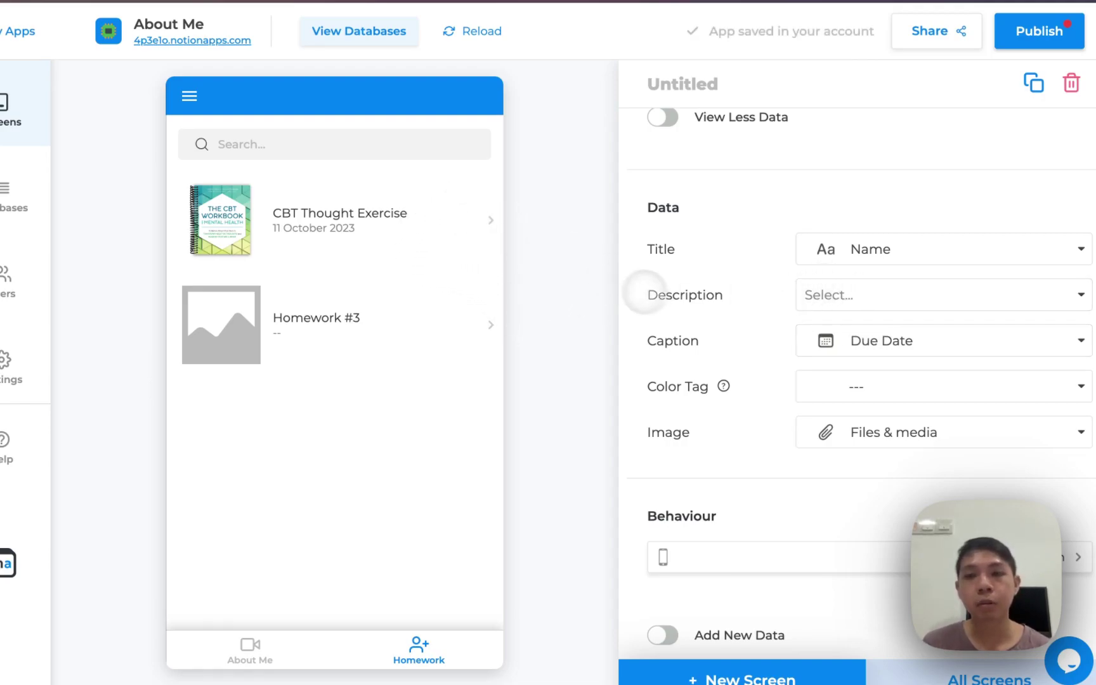
{"action": "scroll", "coordinate": [668, 440], "scroll_direction": "down", "scroll_amount": 1}
{"action": "scroll", "coordinate": [653, 418], "scroll_direction": "up", "scroll_amount": 3}
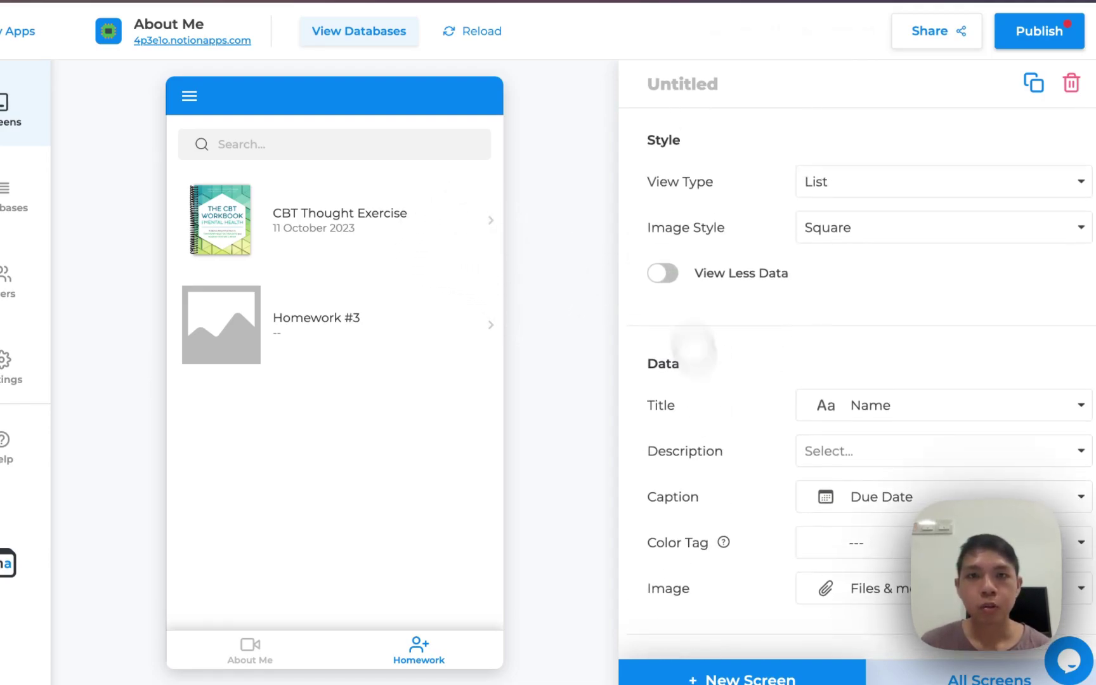
{"action": "left_click", "coordinate": [678, 86]}
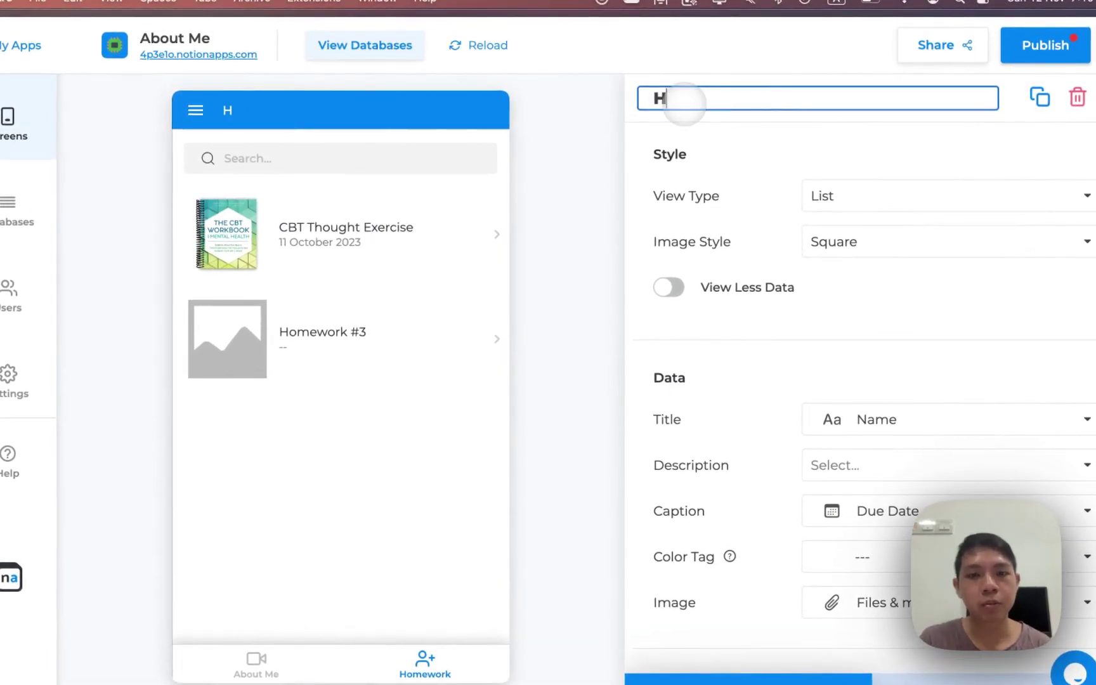
{"action": "left_click", "coordinate": [600, 282]}
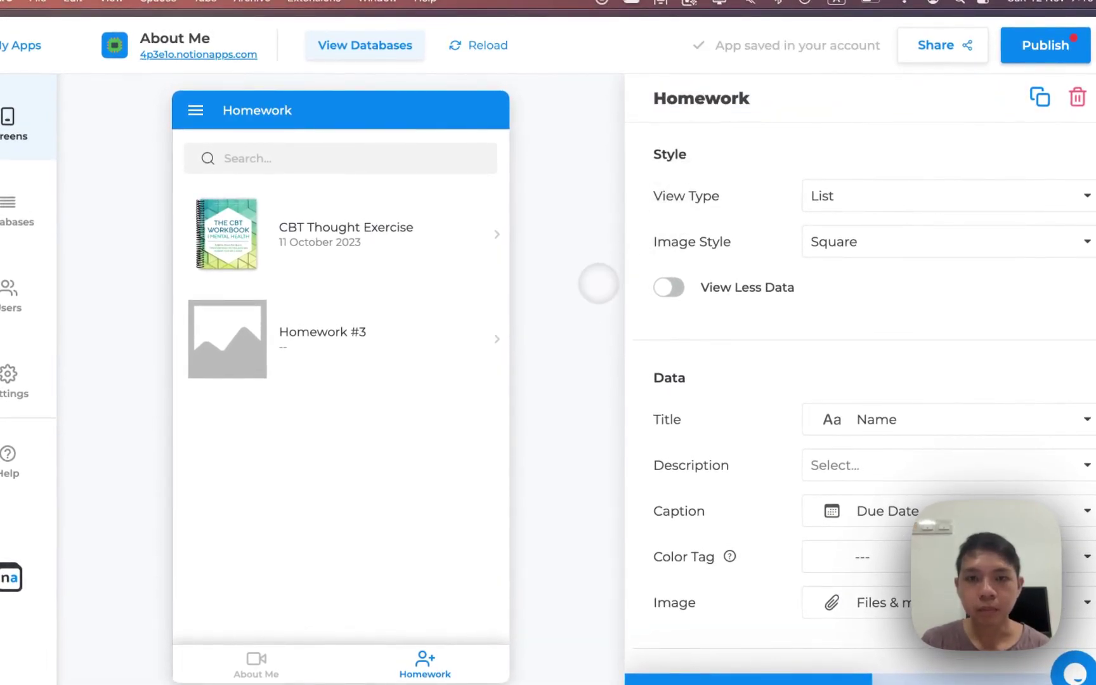
Open the CBT Thought Exercise detail screen and delete all its editable Update fields
{"action": "left_click", "coordinate": [410, 237]}
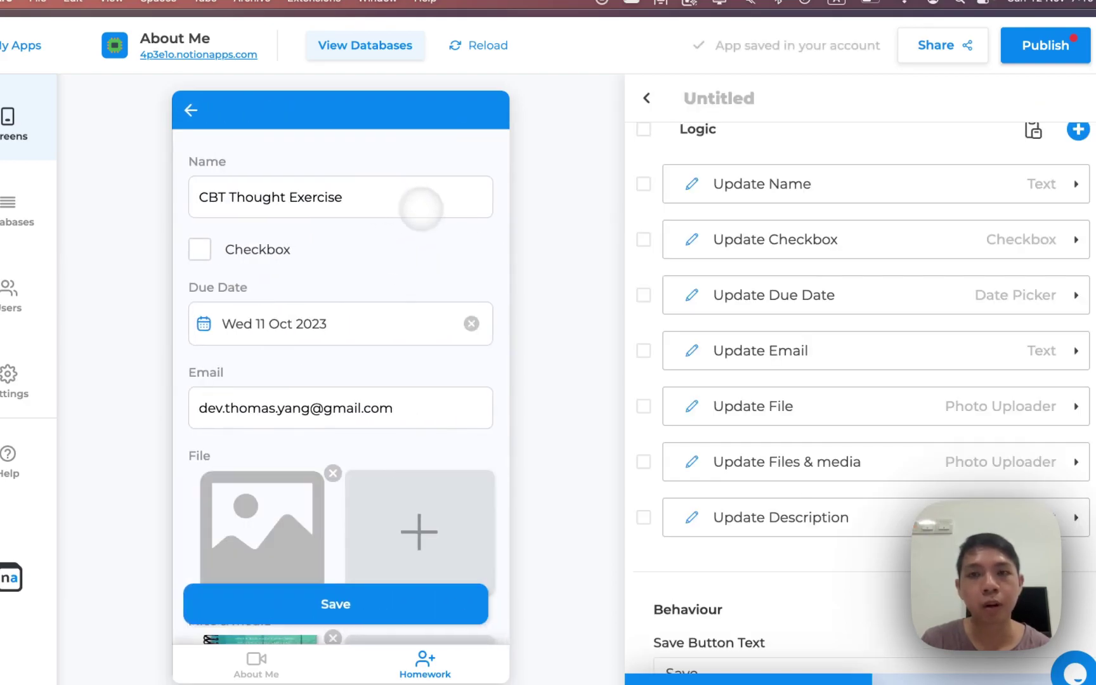
{"action": "scroll", "coordinate": [643, 237], "scroll_direction": "up", "scroll_amount": 3}
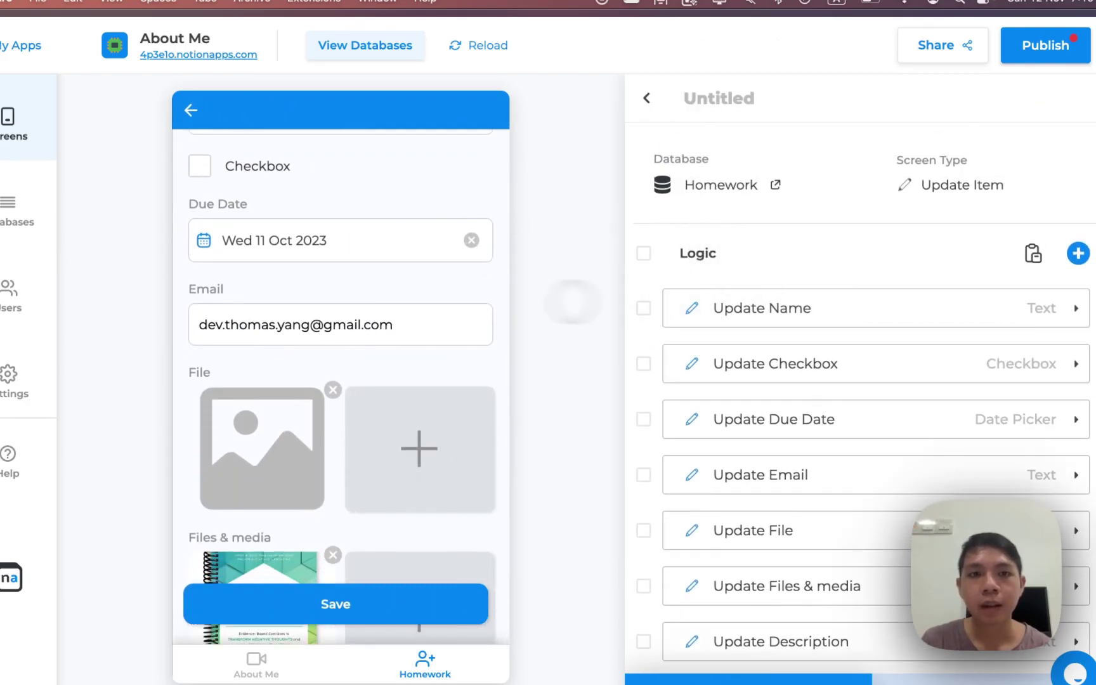
{"action": "left_click", "coordinate": [916, 367]}
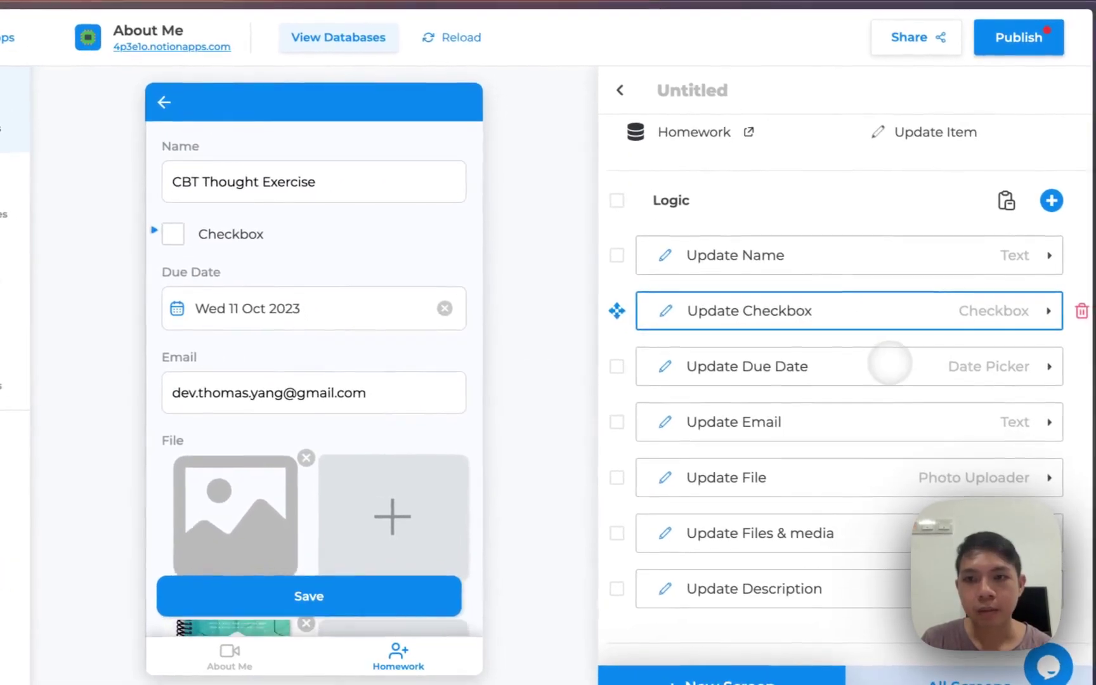
{"action": "left_click", "coordinate": [1081, 310]}
{"action": "left_click", "coordinate": [1080, 310]}
{"action": "left_click", "coordinate": [1080, 311]}
{"action": "left_click", "coordinate": [1081, 311]}
{"action": "left_click", "coordinate": [1081, 311]}
{"action": "left_click", "coordinate": [1081, 311]}
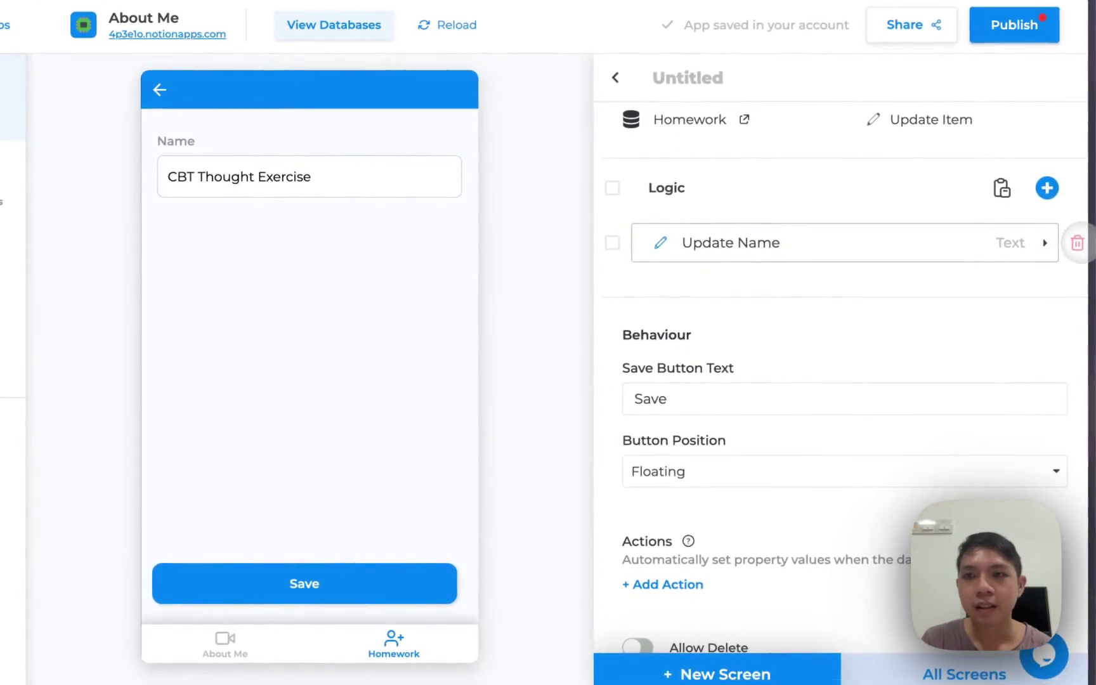
{"action": "left_click", "coordinate": [1077, 243]}
Add a View Name display heading from the View components list
{"action": "left_click", "coordinate": [1046, 233]}
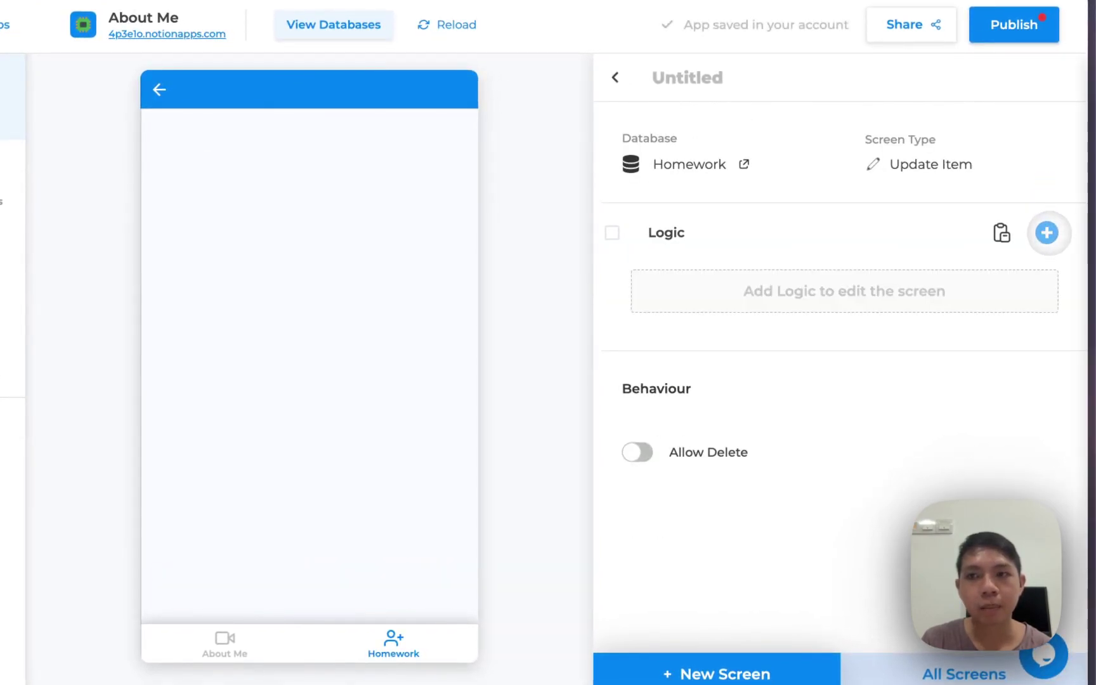
{"action": "scroll", "coordinate": [864, 350], "scroll_direction": "down", "scroll_amount": 1}
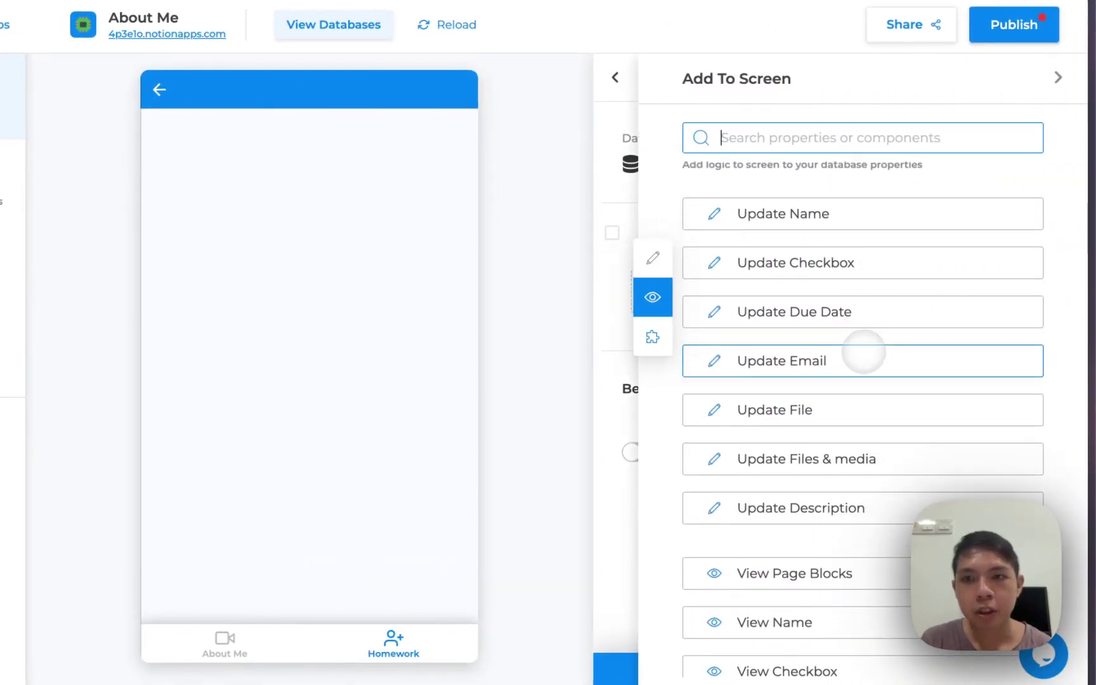
{"action": "scroll", "coordinate": [856, 346], "scroll_direction": "up", "scroll_amount": 2}
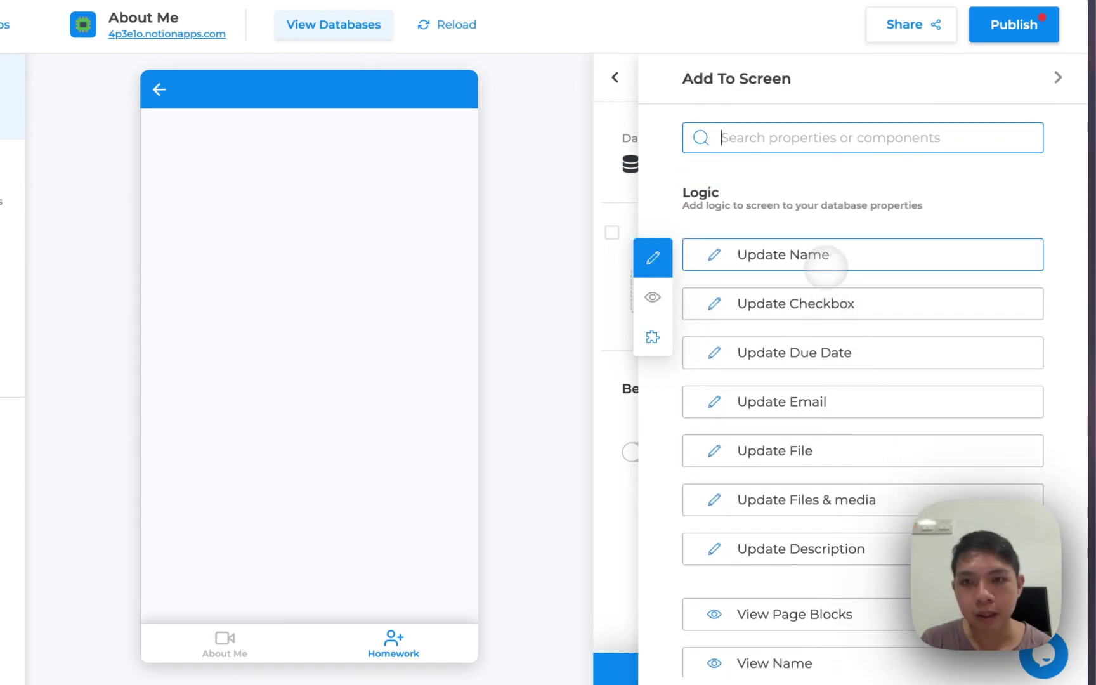
{"action": "scroll", "coordinate": [844, 342], "scroll_direction": "down", "scroll_amount": 1}
{"action": "scroll", "coordinate": [848, 366], "scroll_direction": "up", "scroll_amount": 1}
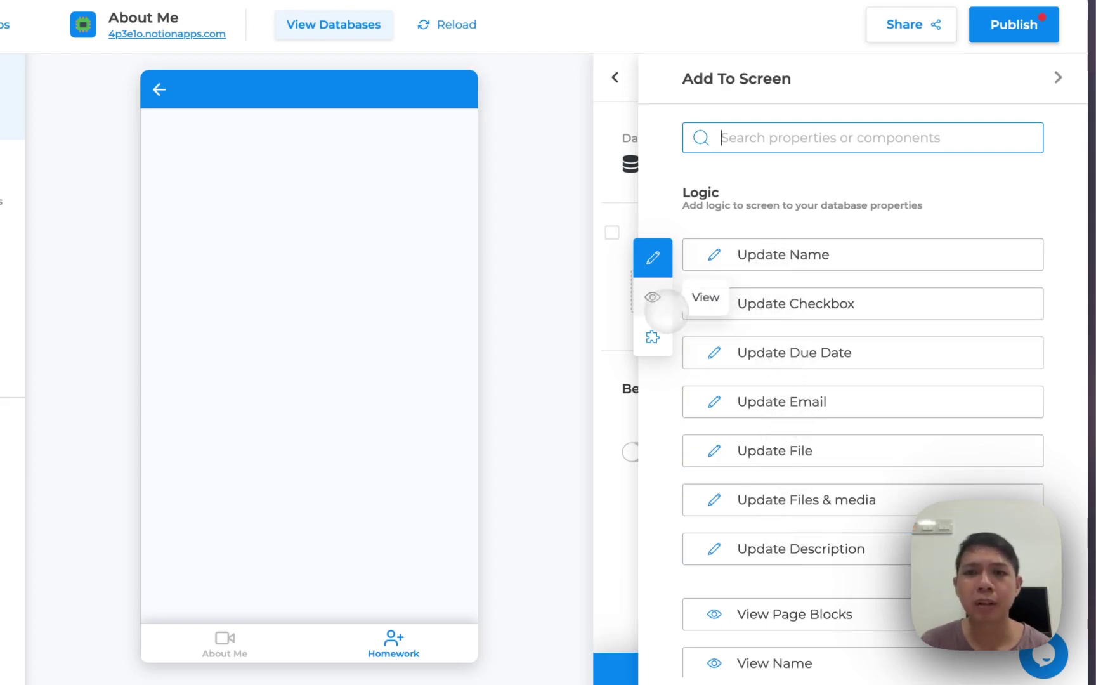
{"action": "left_click", "coordinate": [658, 305]}
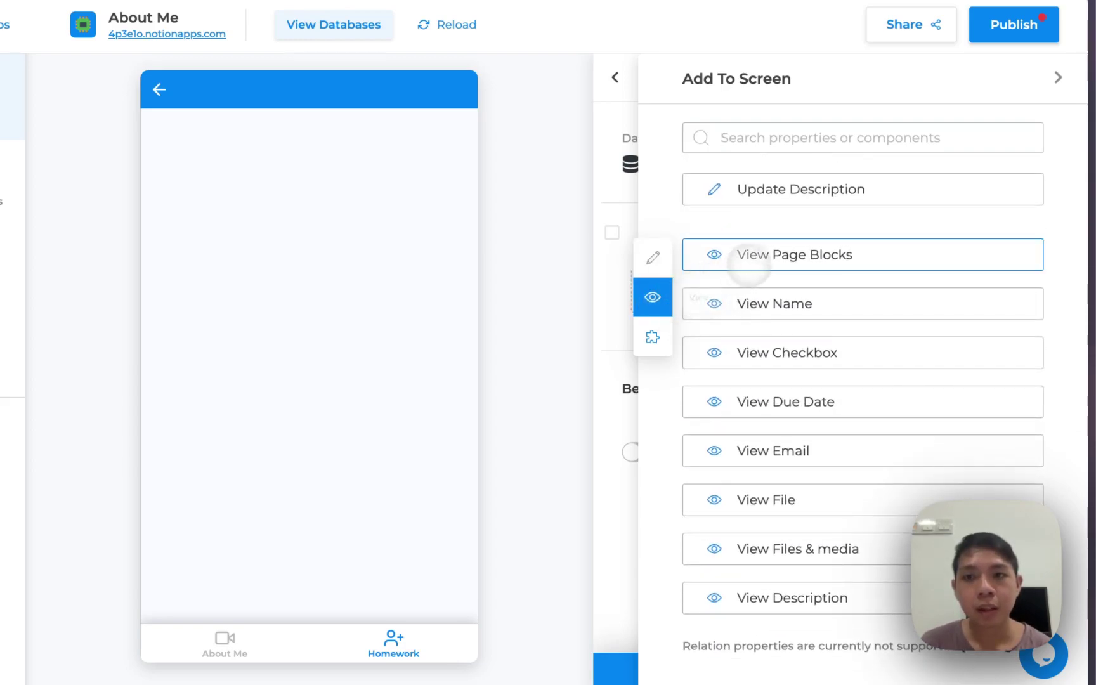
{"action": "left_click", "coordinate": [767, 298]}
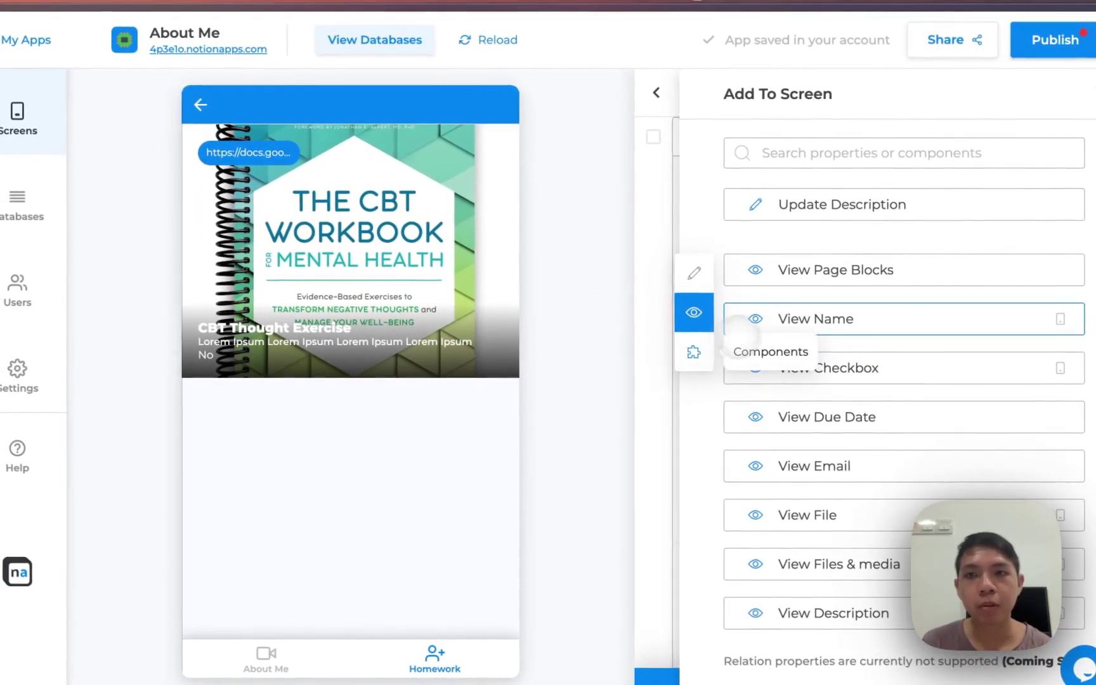
{"action": "scroll", "coordinate": [894, 196], "scroll_direction": "up", "scroll_amount": 5}
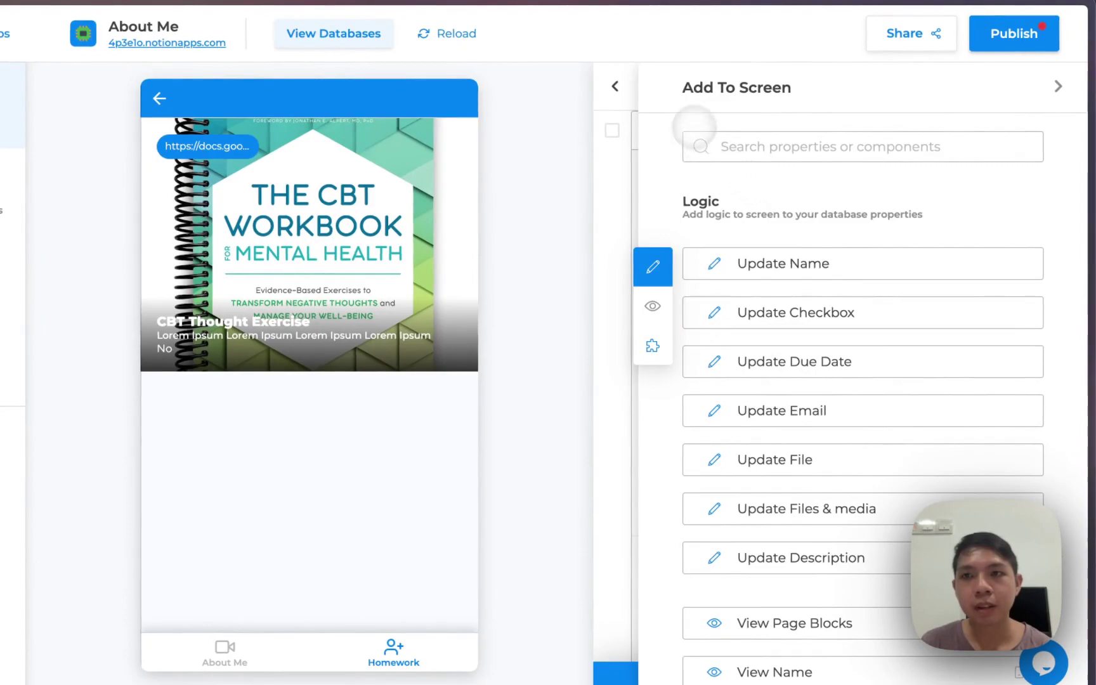
Set the name heading's Caption, Tag column and Subheading all to '---'
{"action": "left_click", "coordinate": [1058, 86]}
{"action": "scroll", "coordinate": [888, 184], "scroll_direction": "up", "scroll_amount": 3}
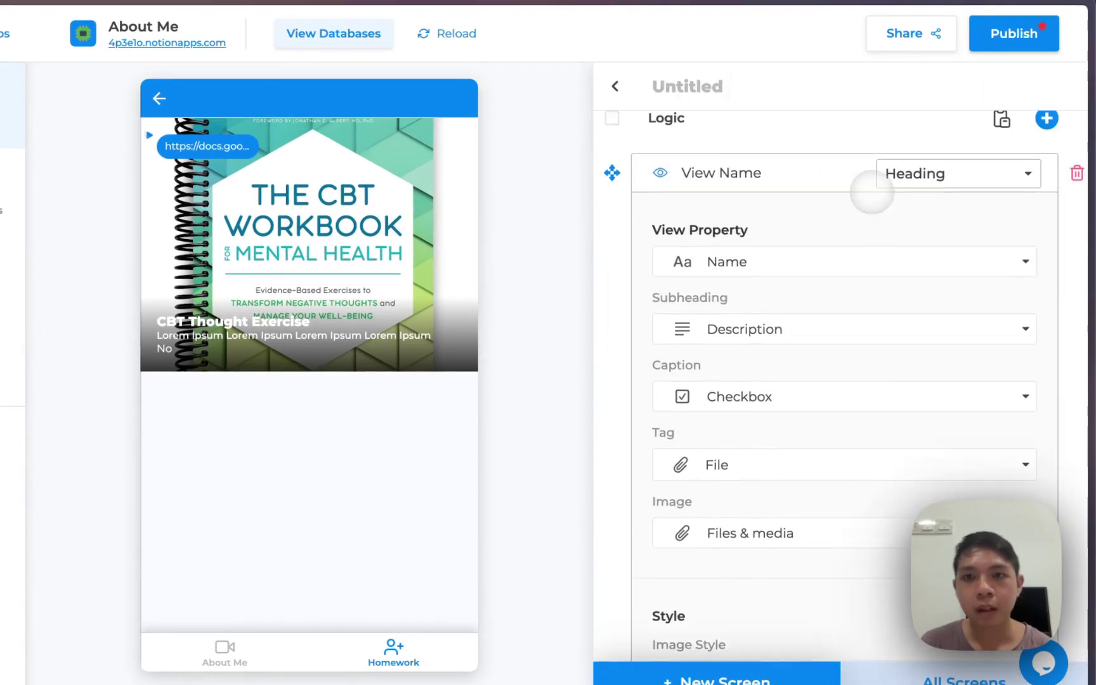
{"action": "scroll", "coordinate": [899, 262], "scroll_direction": "down", "scroll_amount": 2}
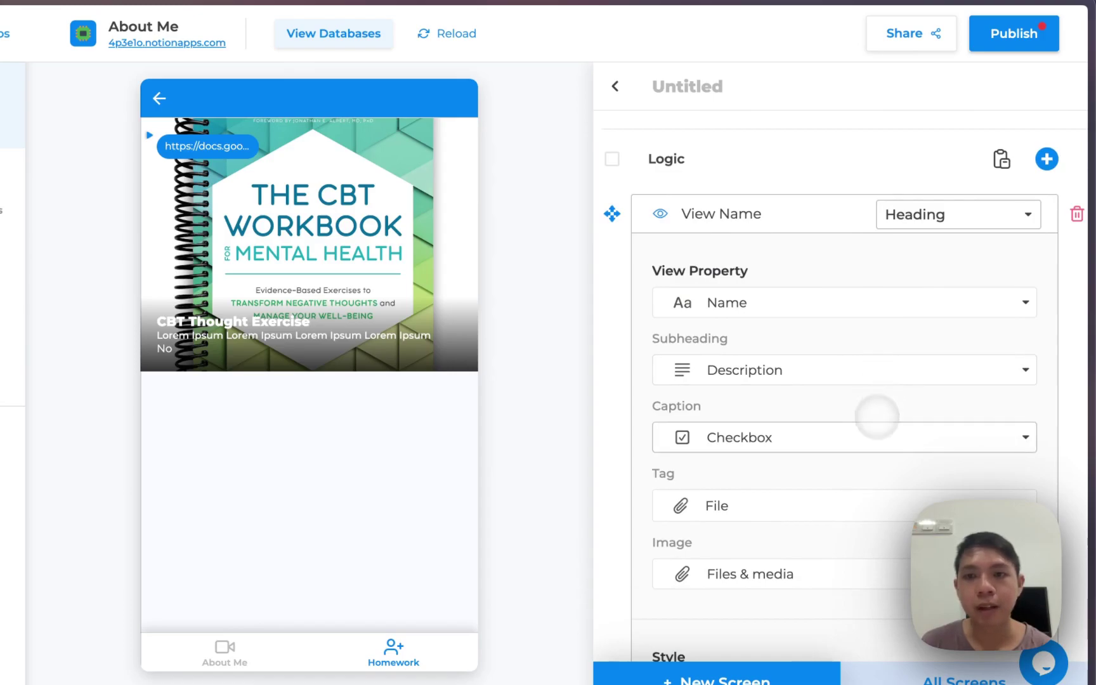
{"action": "left_click", "coordinate": [881, 439]}
{"action": "left_click", "coordinate": [728, 165]}
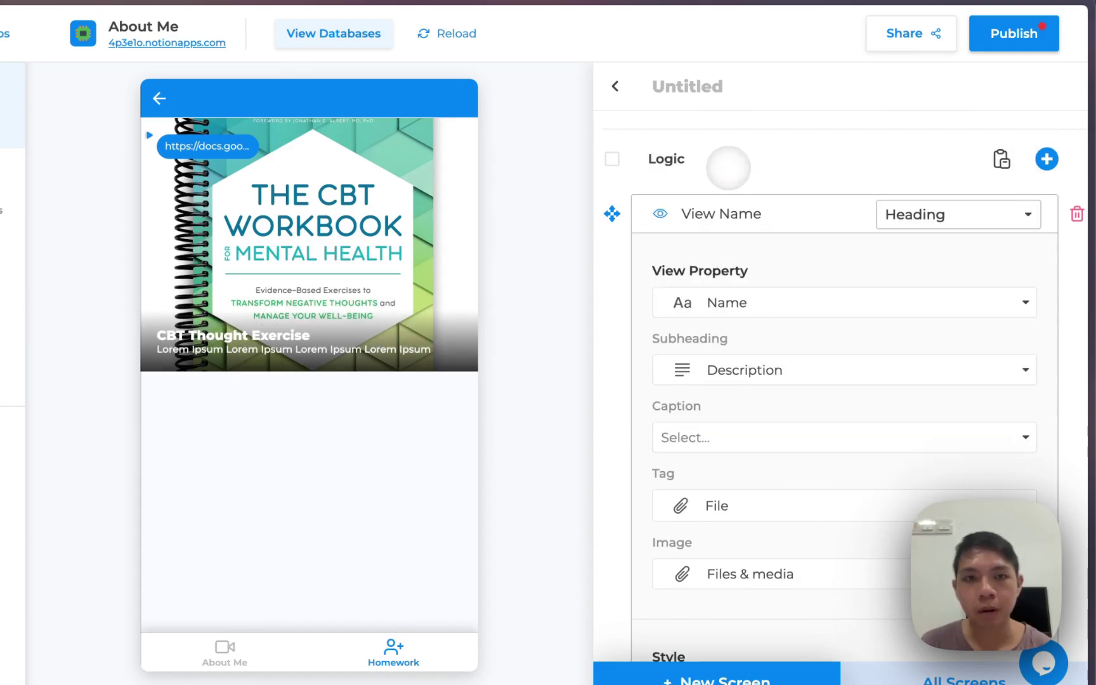
{"action": "left_click", "coordinate": [753, 436]}
{"action": "left_click", "coordinate": [726, 160]}
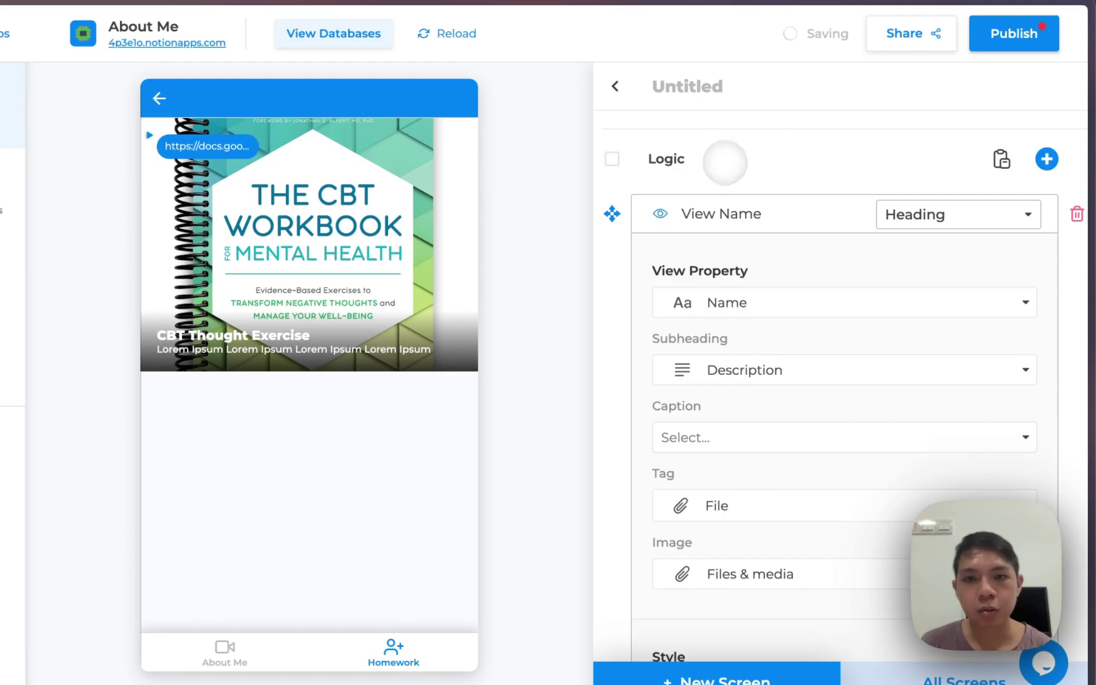
{"action": "left_click", "coordinate": [768, 489]}
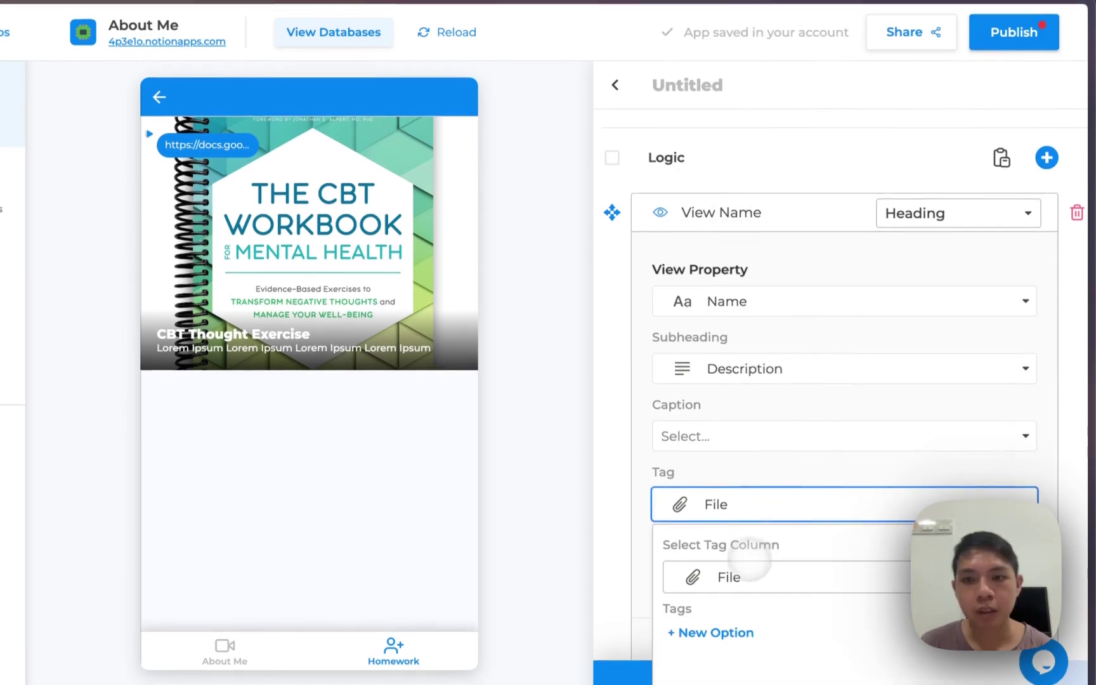
{"action": "left_click", "coordinate": [748, 571]}
{"action": "left_click", "coordinate": [712, 302]}
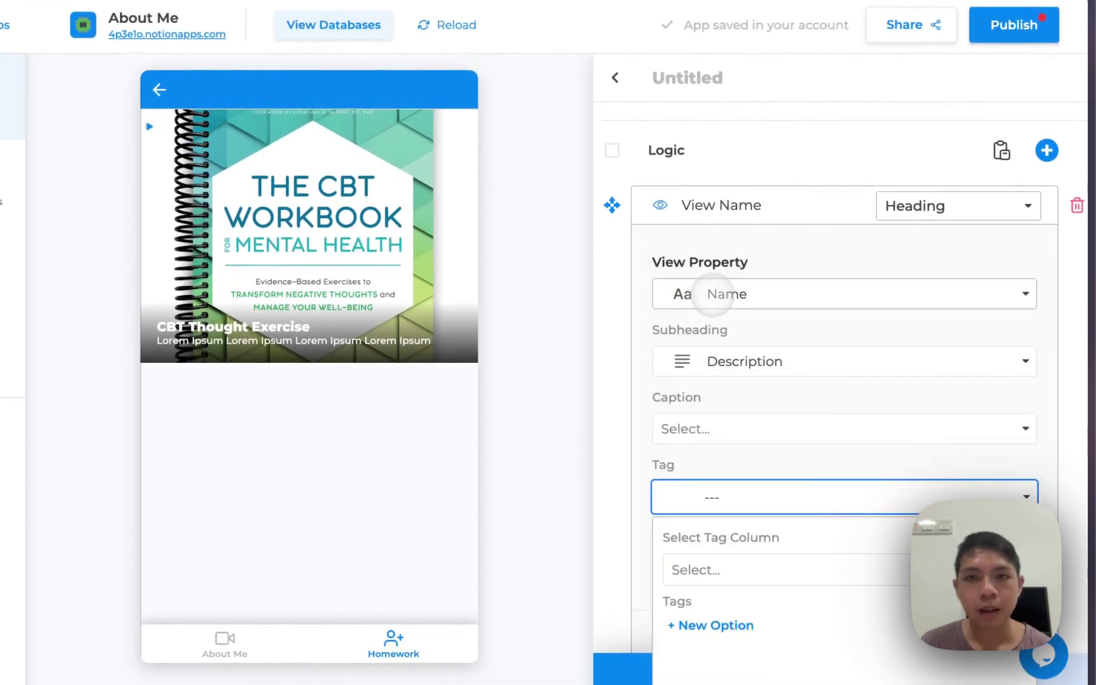
{"action": "scroll", "coordinate": [723, 289], "scroll_direction": "down", "scroll_amount": 3}
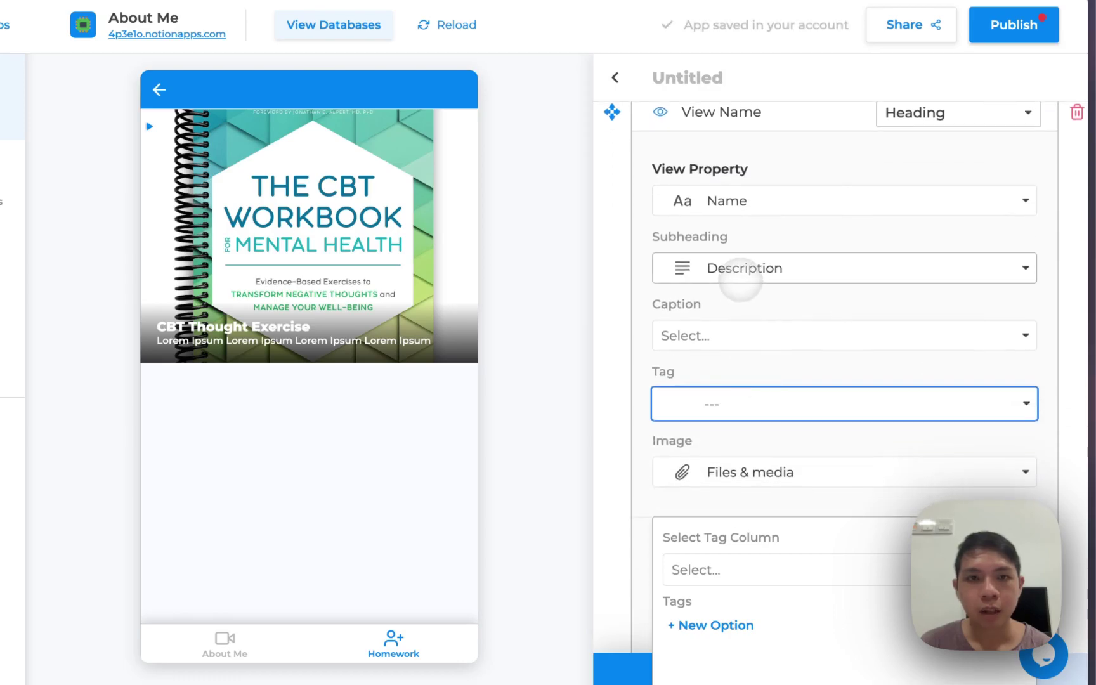
{"action": "left_click", "coordinate": [740, 279]}
{"action": "left_click", "coordinate": [731, 318]}
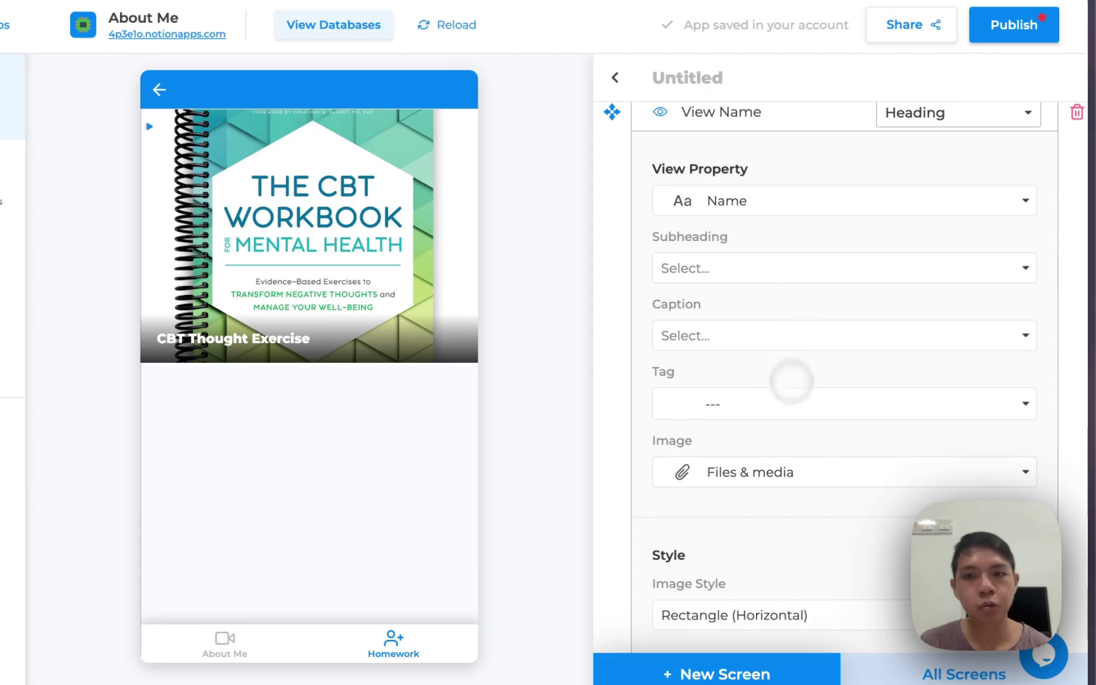
Keep the heading's image style as Rectangle (Horizontal) after trying Square, then collapse the card
{"action": "scroll", "coordinate": [790, 425], "scroll_direction": "down", "scroll_amount": 4}
{"action": "left_click", "coordinate": [783, 403]}
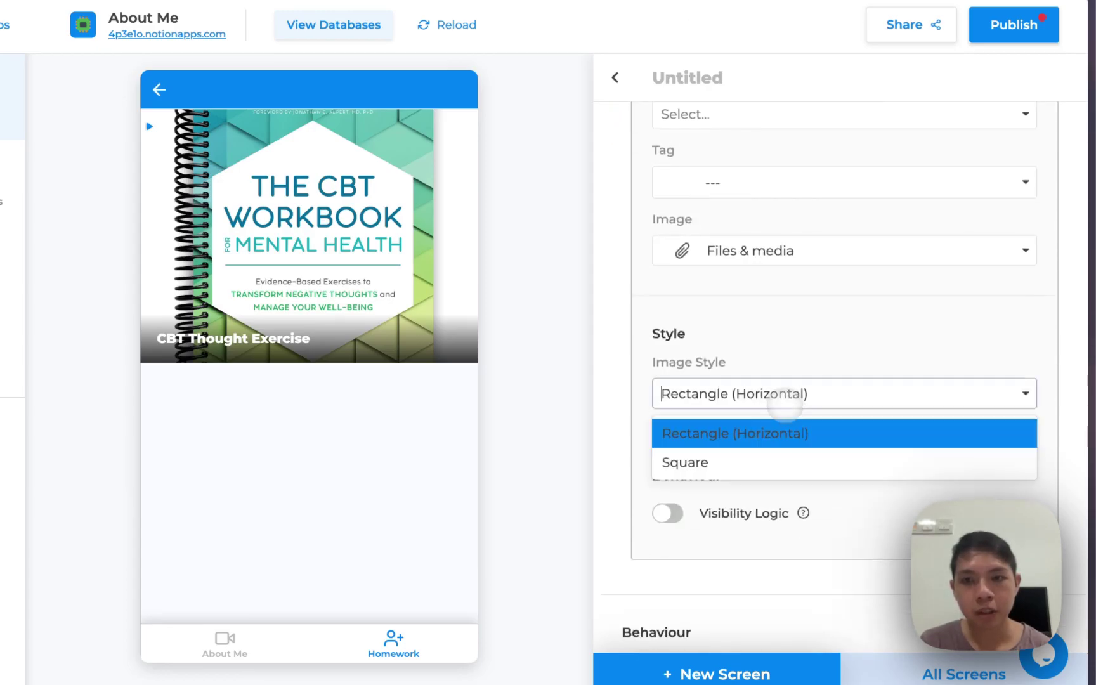
{"action": "left_click", "coordinate": [760, 454]}
{"action": "left_click", "coordinate": [767, 405]}
{"action": "left_click", "coordinate": [755, 431]}
{"action": "scroll", "coordinate": [754, 418], "scroll_direction": "up", "scroll_amount": 6}
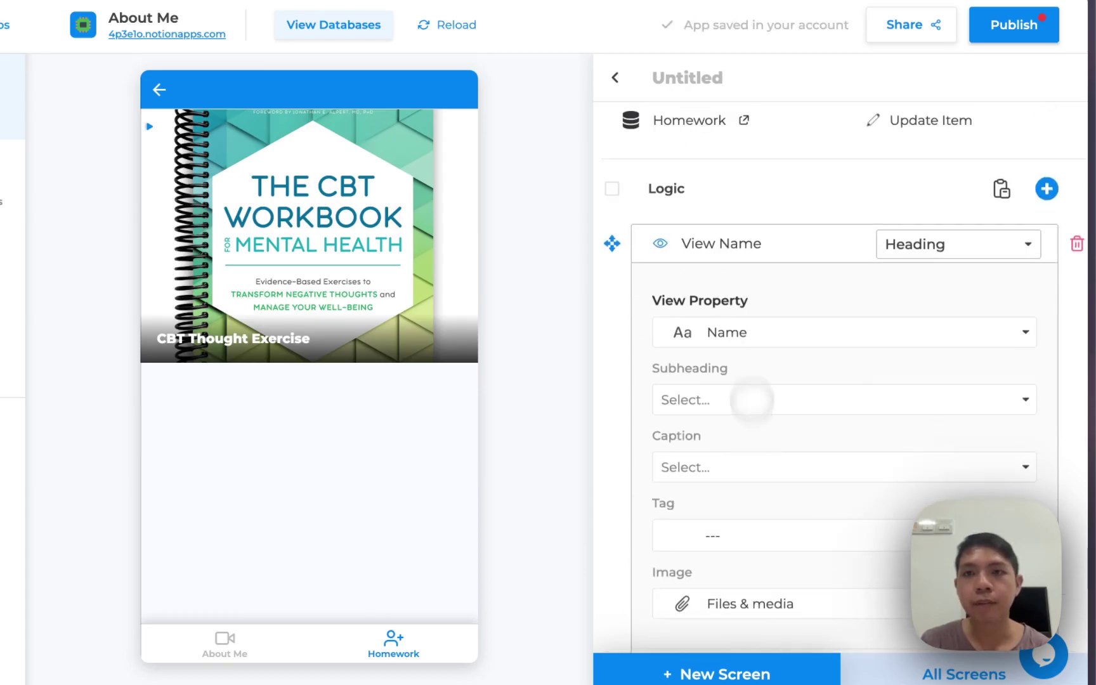
{"action": "left_click", "coordinate": [832, 244]}
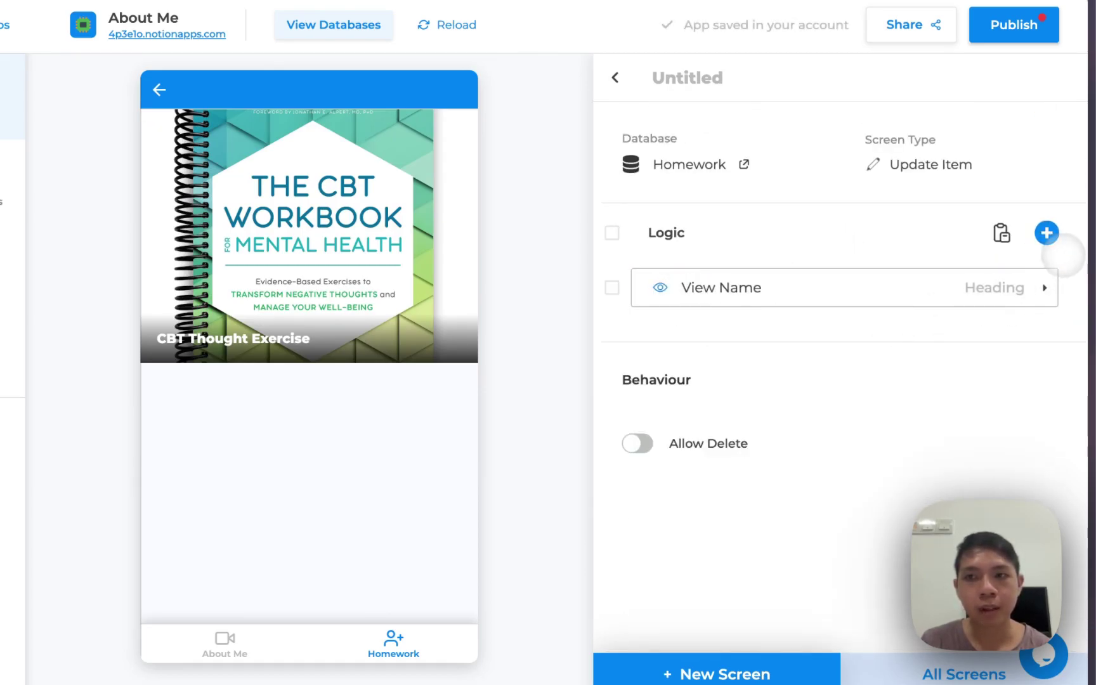
Add a View Page Blocks element showing the homework's page content to the detail screen
{"action": "left_click", "coordinate": [1046, 232]}
{"action": "scroll", "coordinate": [896, 340], "scroll_direction": "down", "scroll_amount": 1}
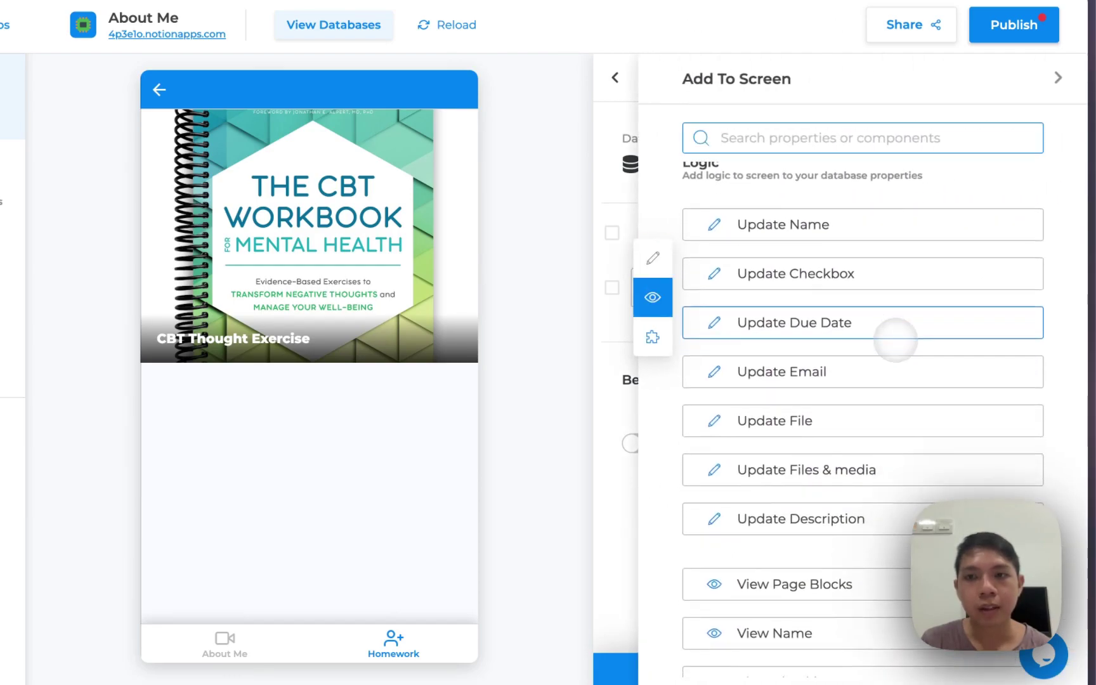
{"action": "scroll", "coordinate": [890, 350], "scroll_direction": "down", "scroll_amount": 4}
{"action": "scroll", "coordinate": [878, 393], "scroll_direction": "down", "scroll_amount": 7}
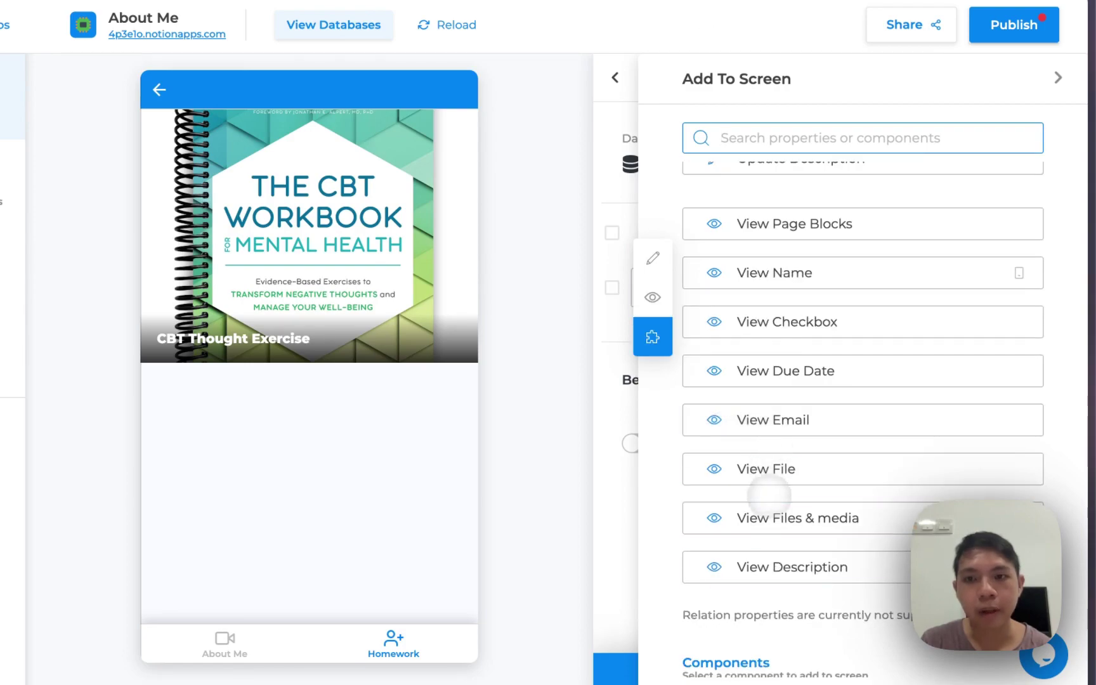
{"action": "scroll", "coordinate": [768, 492], "scroll_direction": "down", "scroll_amount": 1}
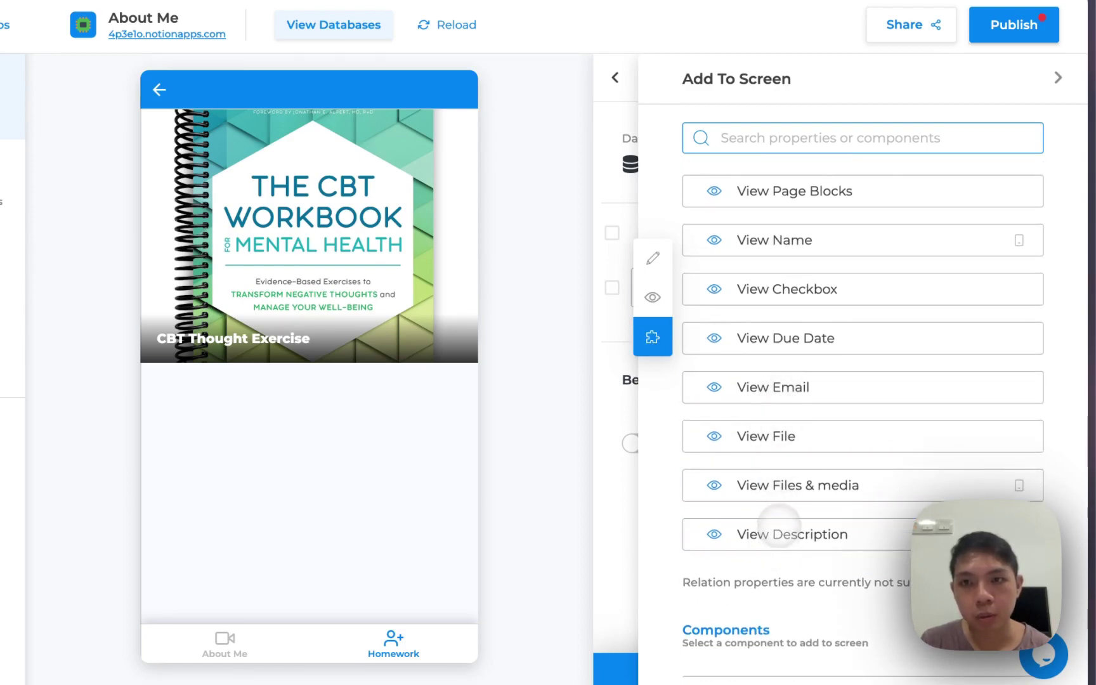
{"action": "scroll", "coordinate": [780, 521], "scroll_direction": "down", "scroll_amount": 1}
{"action": "left_click", "coordinate": [778, 180]}
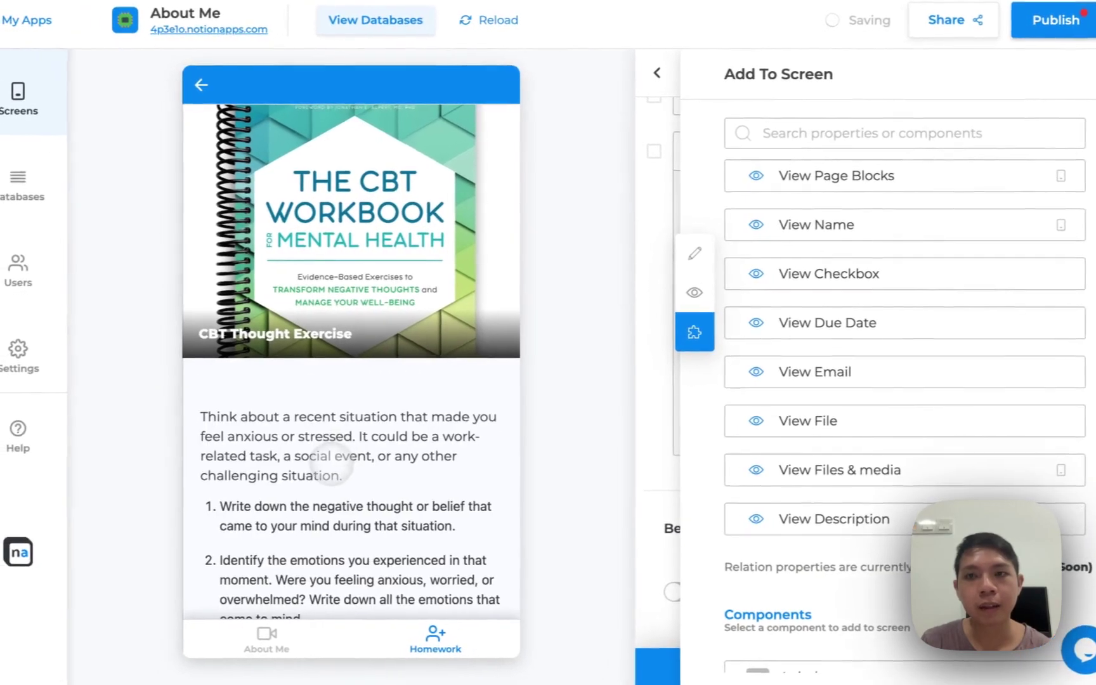
Add an Update Checkbox element with a Save button to the screen
{"action": "scroll", "coordinate": [330, 466], "scroll_direction": "down", "scroll_amount": 8}
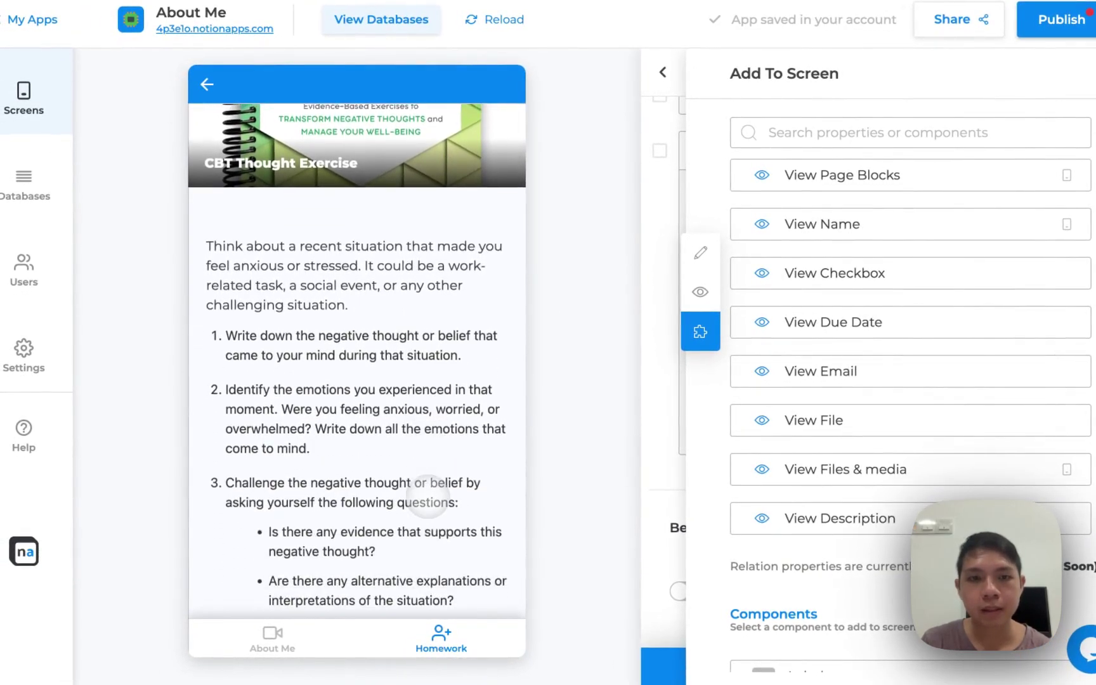
{"action": "scroll", "coordinate": [428, 495], "scroll_direction": "up", "scroll_amount": 8}
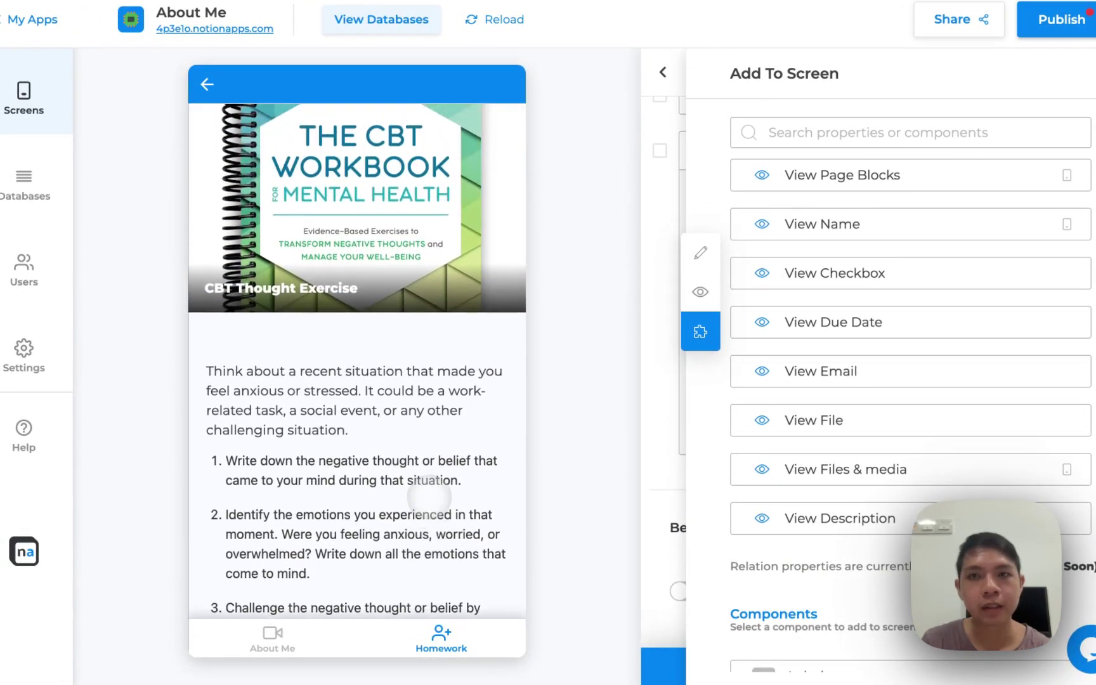
{"action": "scroll", "coordinate": [807, 416], "scroll_direction": "up", "scroll_amount": 5}
{"action": "scroll", "coordinate": [794, 421], "scroll_direction": "up", "scroll_amount": 3}
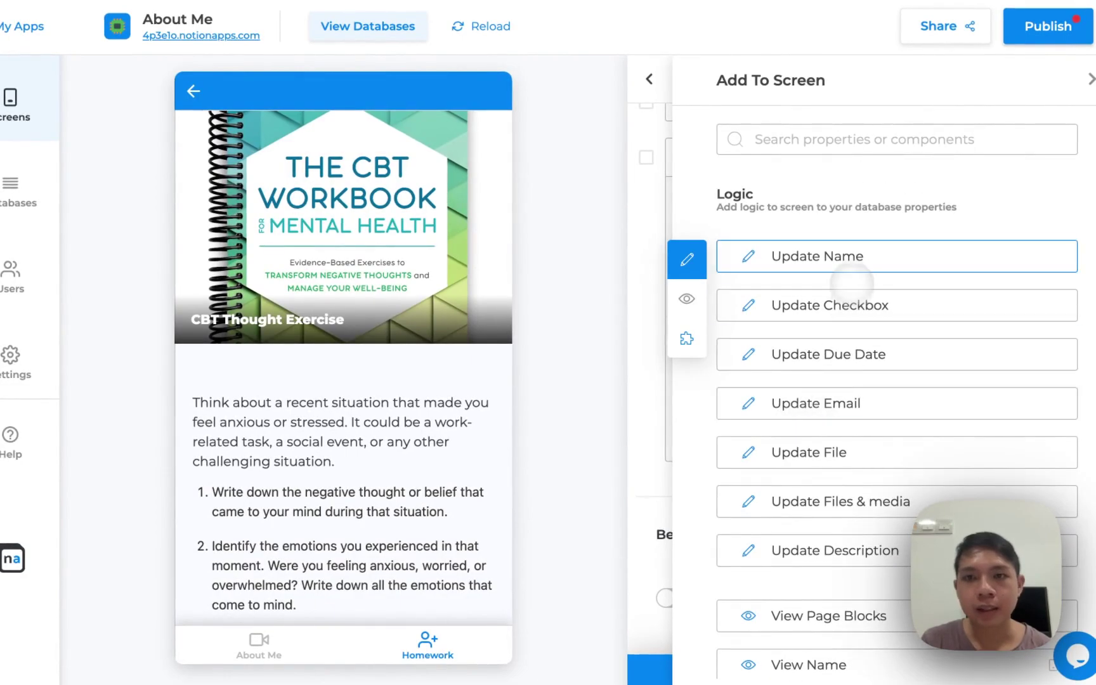
{"action": "scroll", "coordinate": [786, 295], "scroll_direction": "down", "scroll_amount": 1}
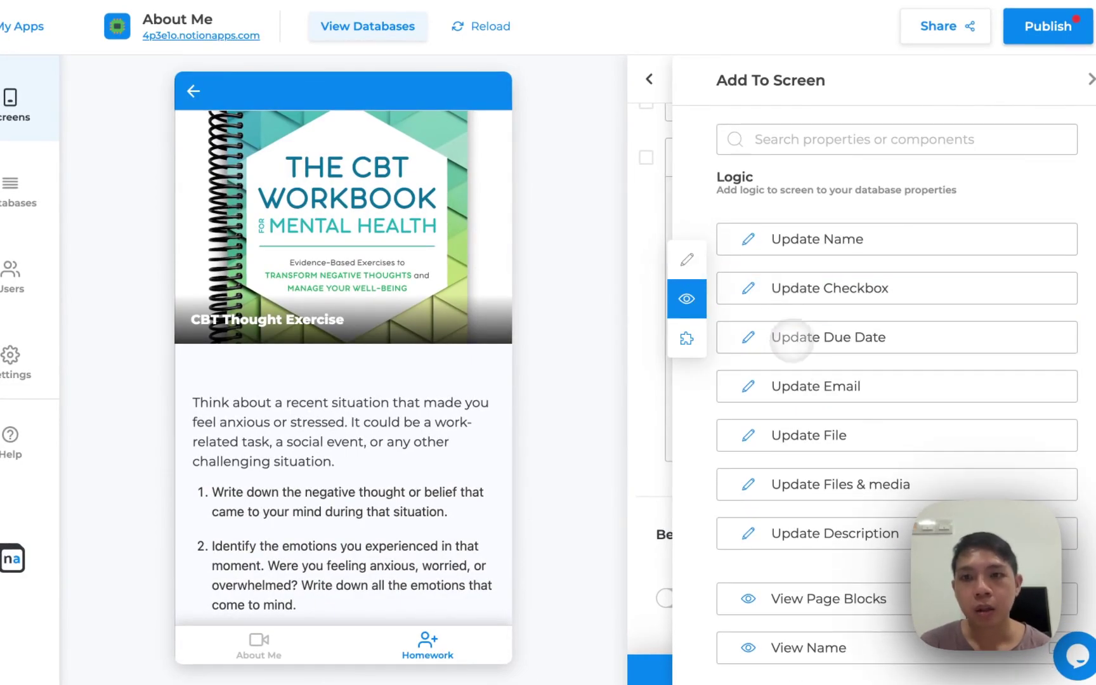
{"action": "left_click", "coordinate": [786, 299]}
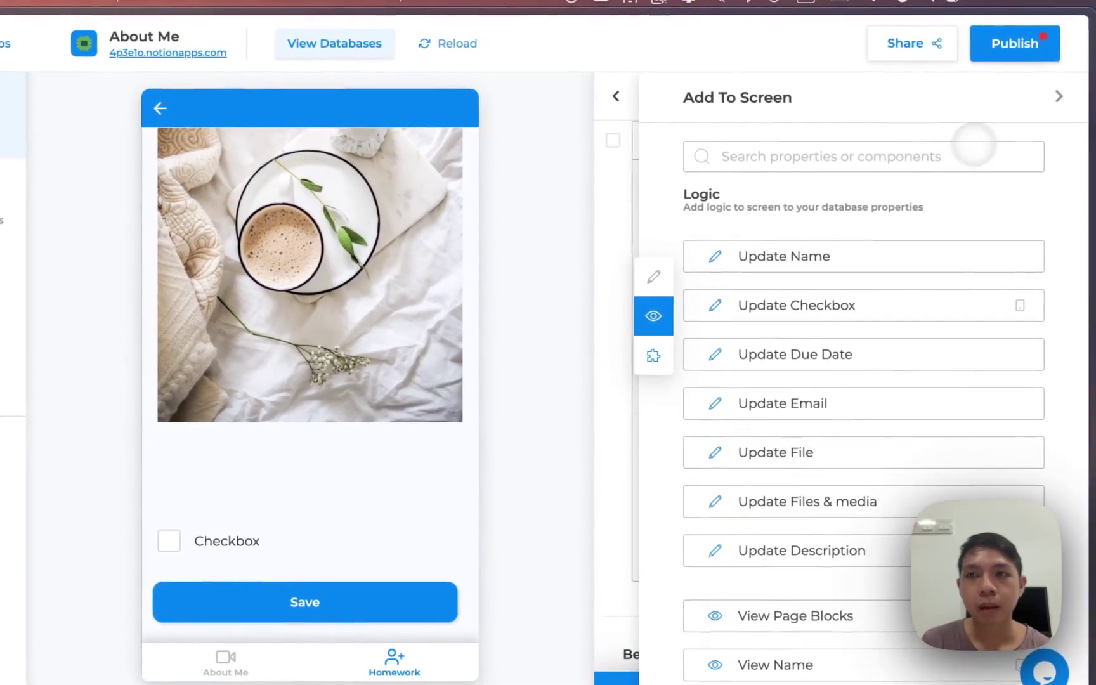
Move the checkbox to sit directly below the View Name heading
{"action": "left_click", "coordinate": [1057, 96]}
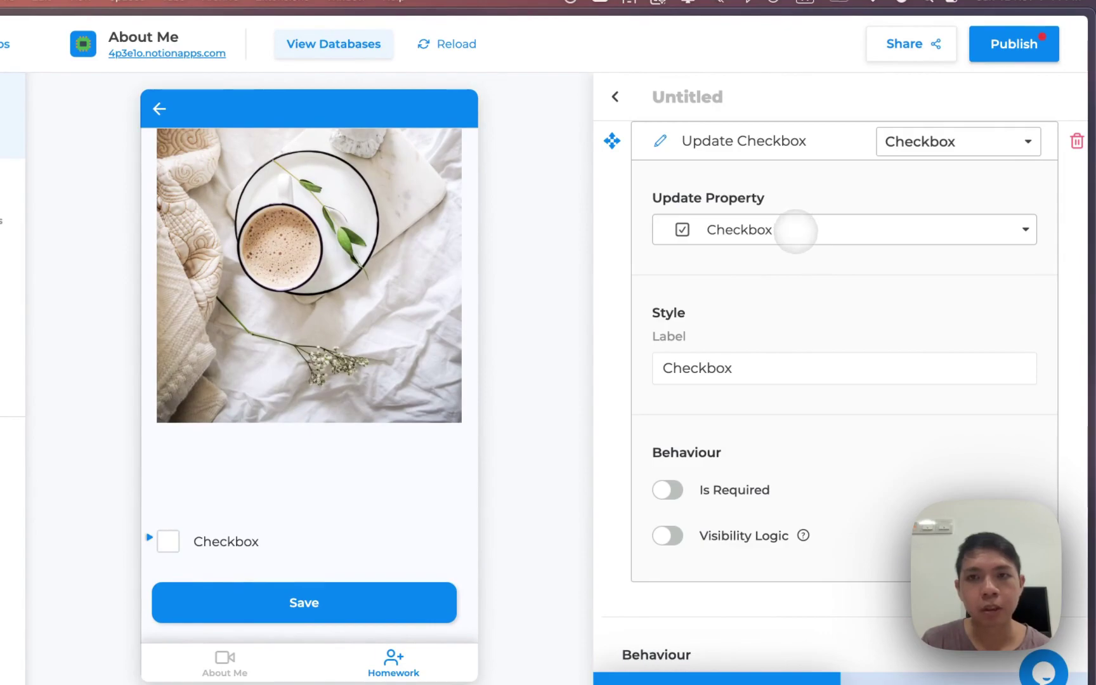
{"action": "scroll", "coordinate": [796, 241], "scroll_direction": "up", "scroll_amount": 3}
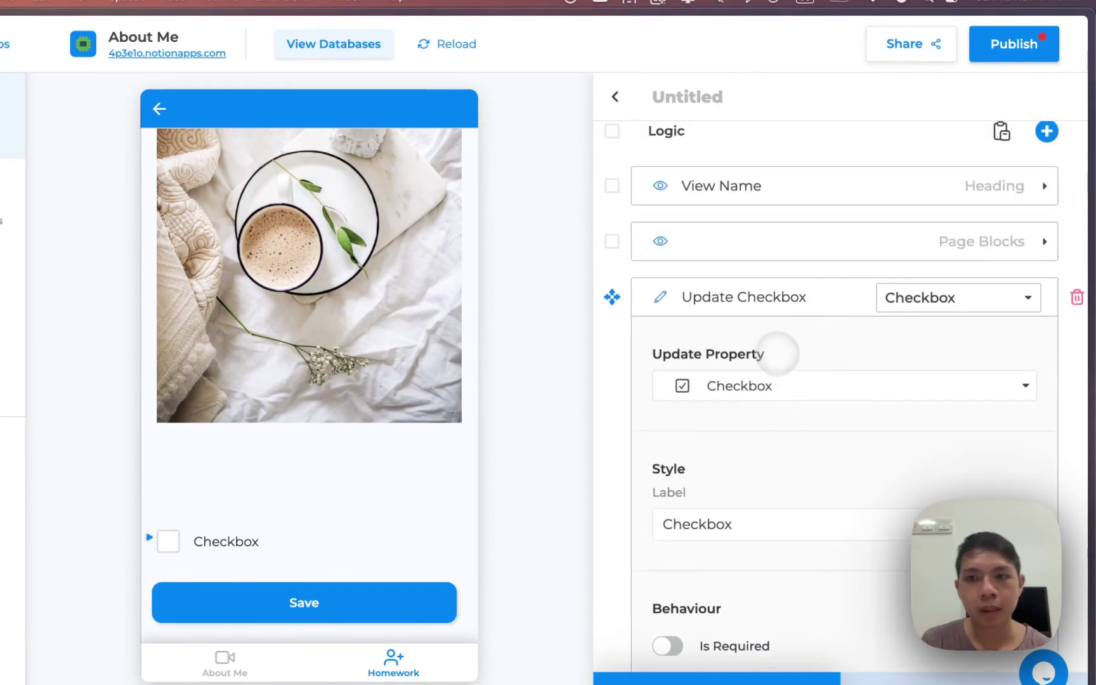
{"action": "left_click", "coordinate": [769, 298]}
{"action": "left_click_drag", "start_coordinate": [715, 295], "coordinate": [709, 264]}
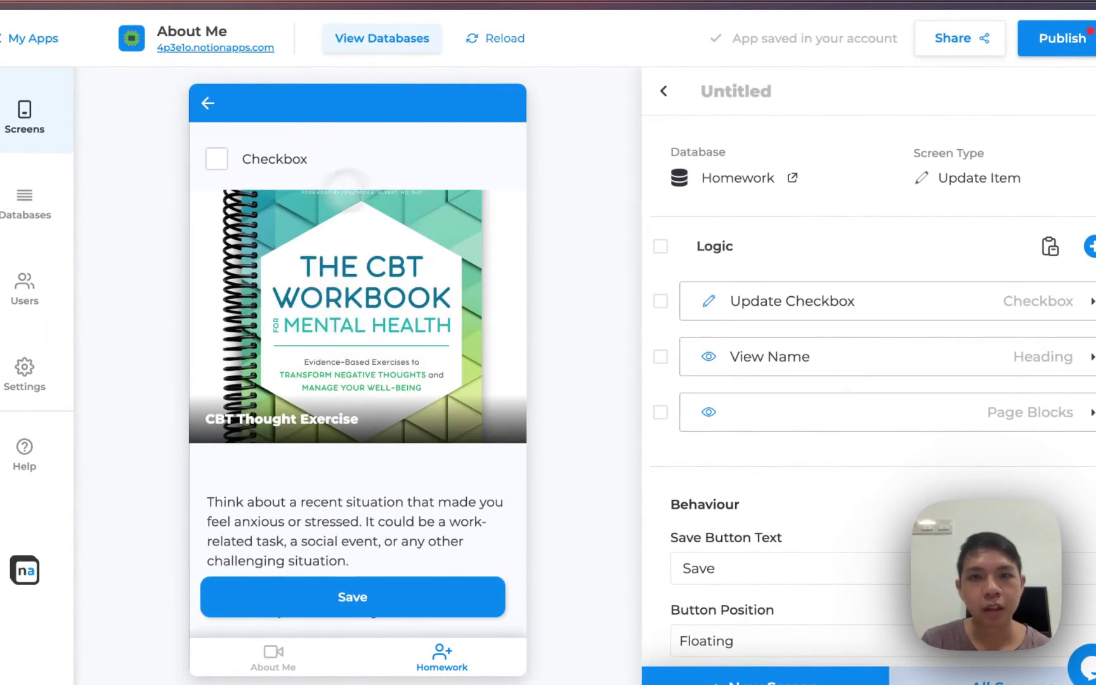
{"action": "left_click_drag", "start_coordinate": [790, 320], "coordinate": [786, 369]}
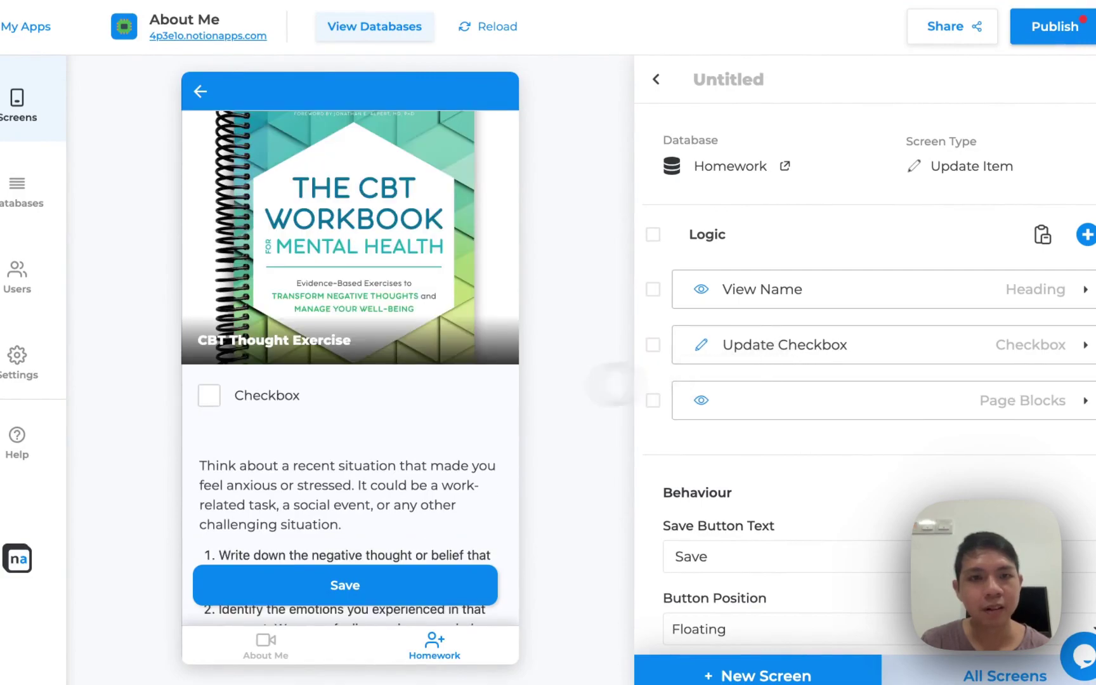
Change the checkbox's Style Label to 'Tick if Completed'
{"action": "left_click", "coordinate": [766, 346]}
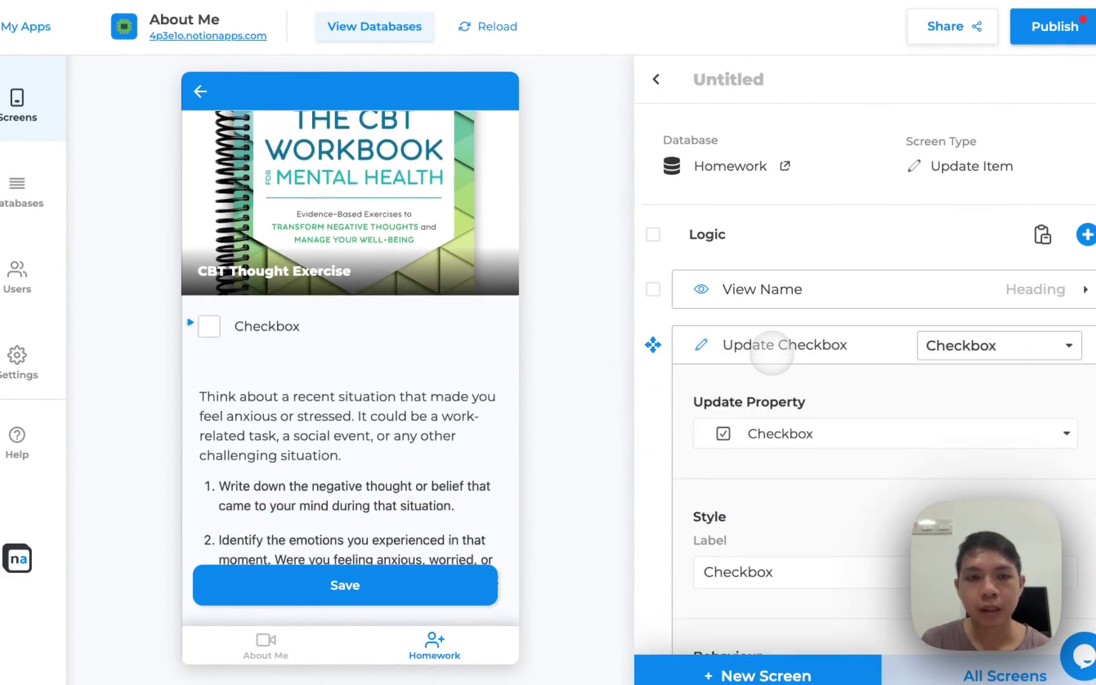
{"action": "scroll", "coordinate": [428, 318], "scroll_direction": "up", "scroll_amount": 3}
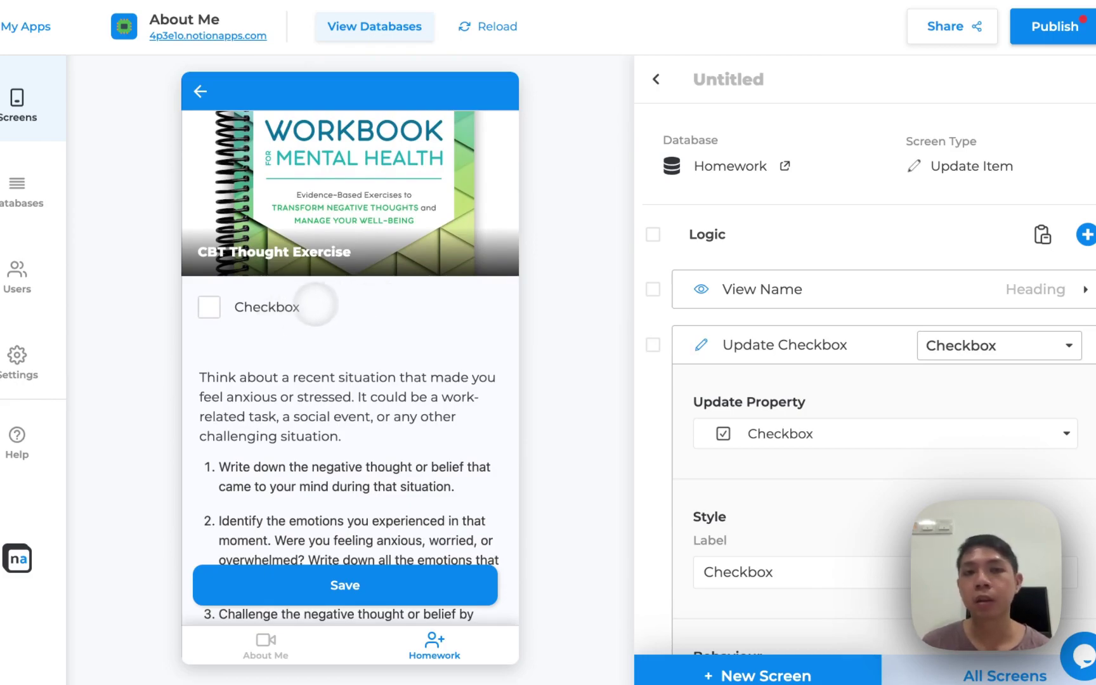
{"action": "double_click", "coordinate": [787, 571]}
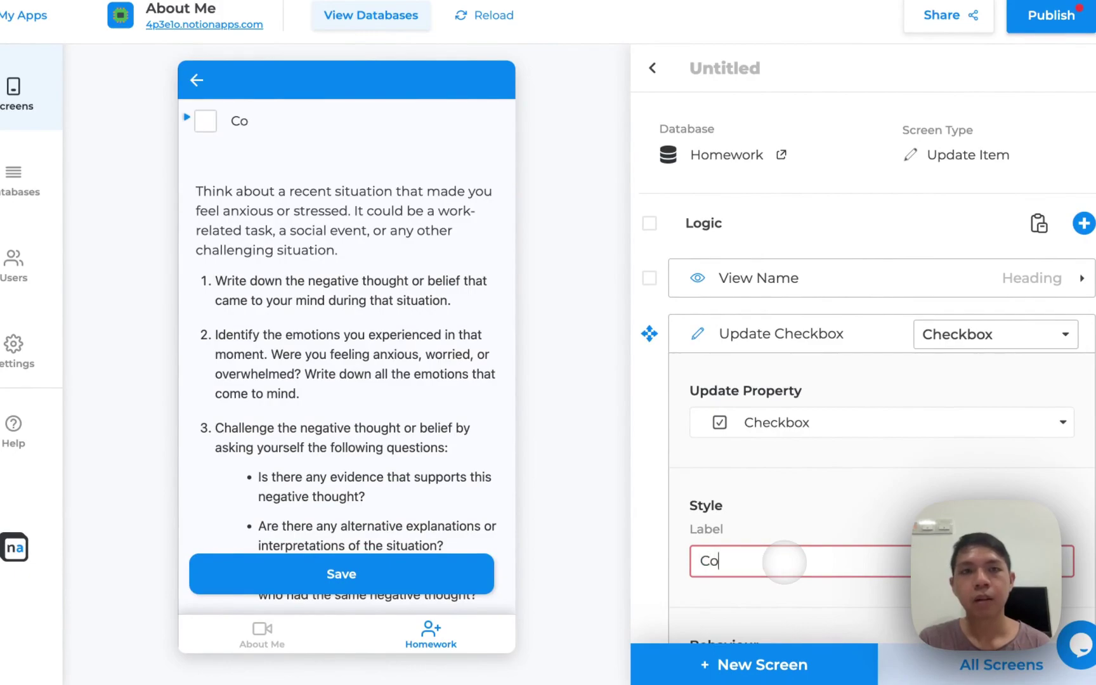
{"action": "double_click", "coordinate": [784, 561]}
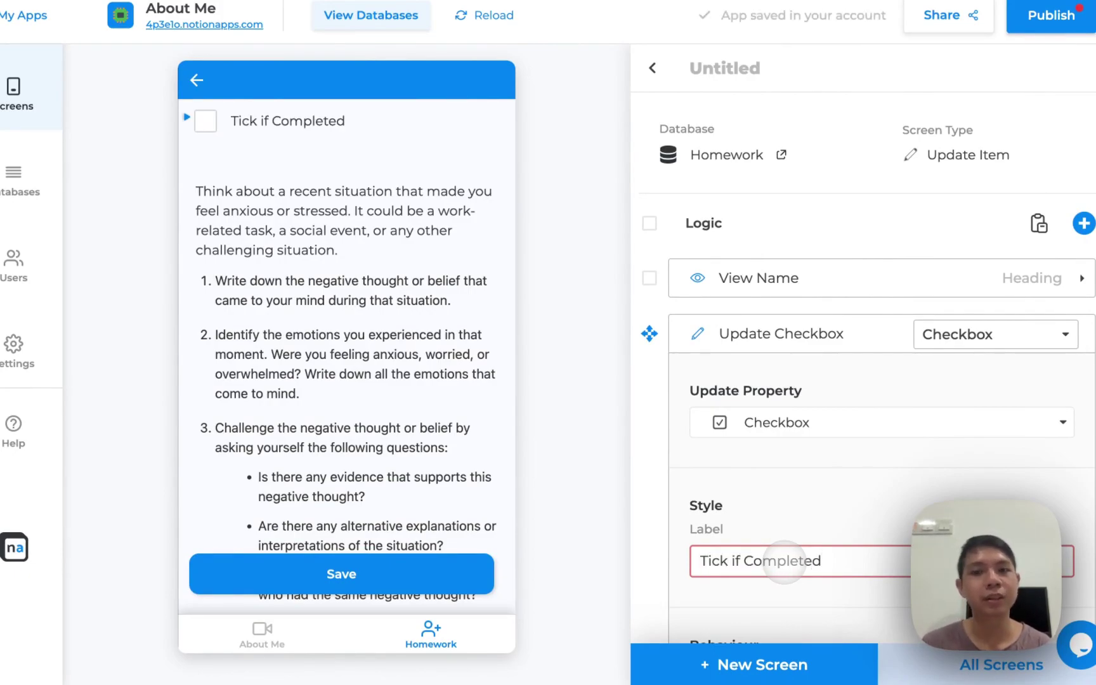
{"action": "left_click", "coordinate": [731, 501]}
{"action": "scroll", "coordinate": [494, 335], "scroll_direction": "up", "scroll_amount": 4}
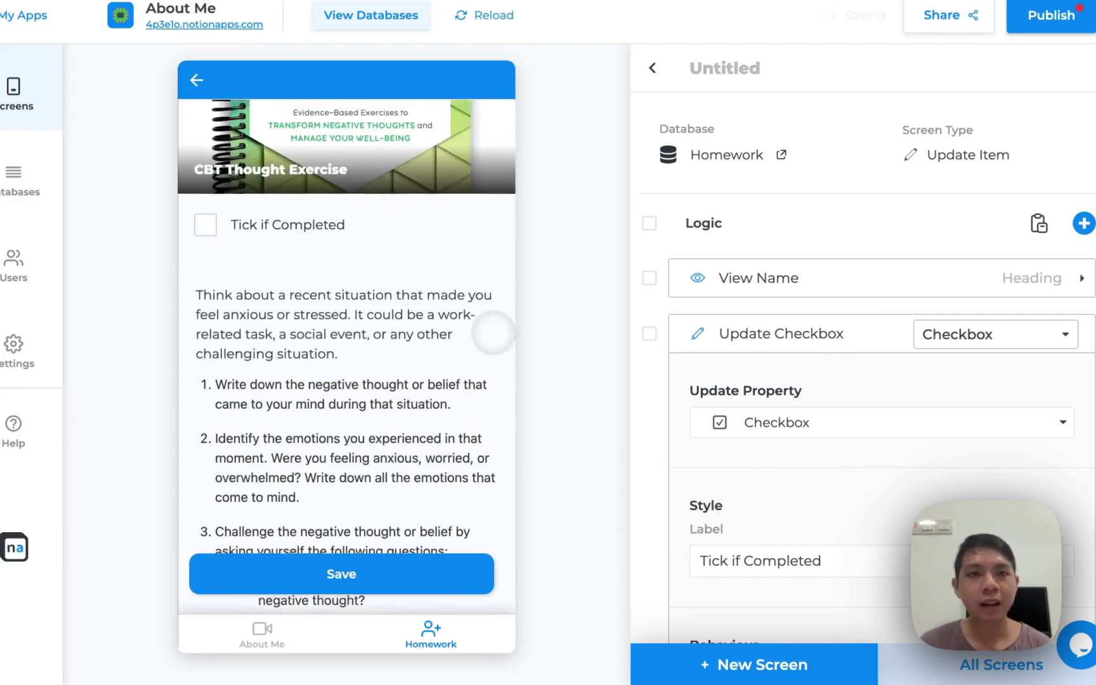
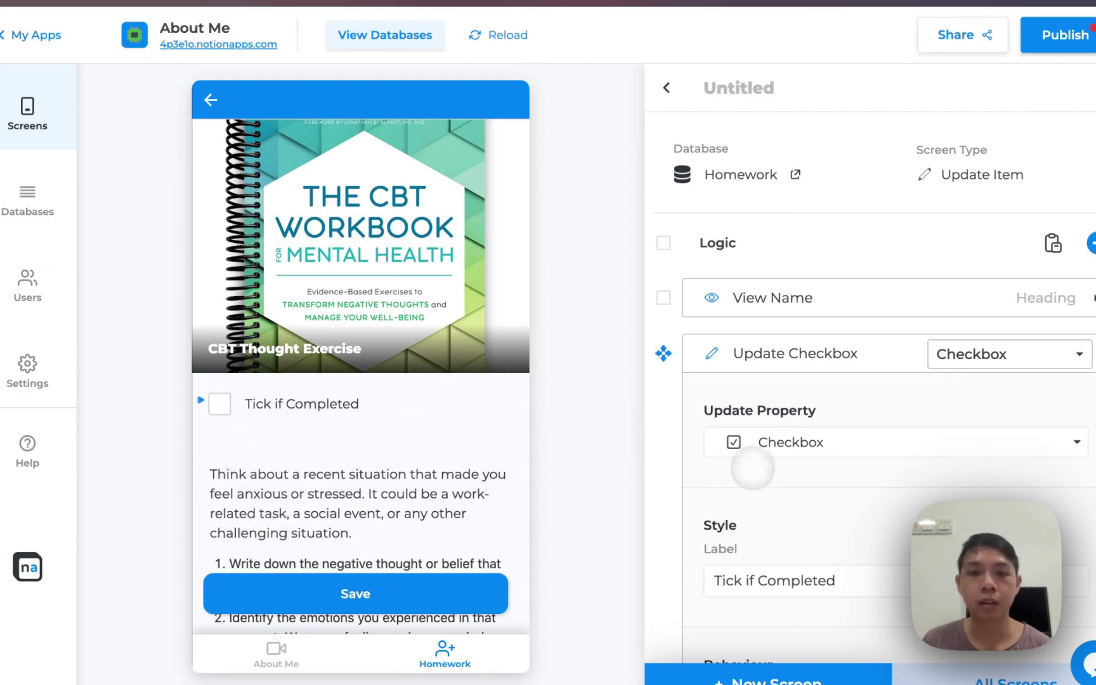
Title the untitled homework detail screen 'Exercise', then go back to the Homework list screen
{"action": "scroll", "coordinate": [614, 315], "scroll_direction": "down", "scroll_amount": 4}
{"action": "scroll", "coordinate": [528, 306], "scroll_direction": "up", "scroll_amount": 4}
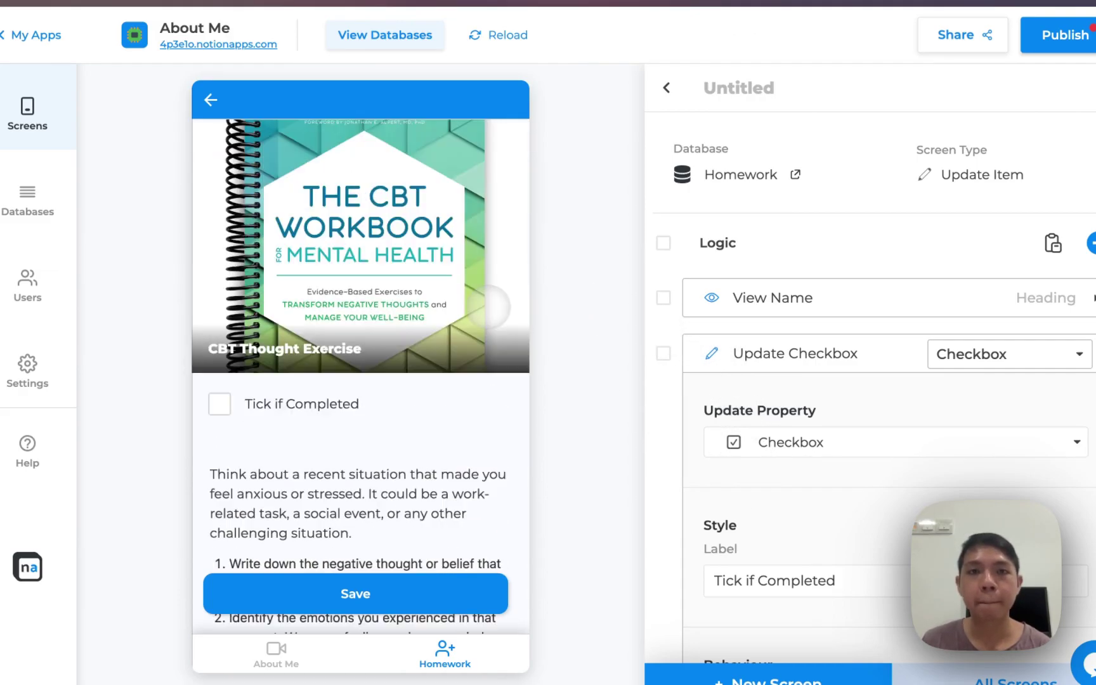
{"action": "left_click", "coordinate": [733, 85]}
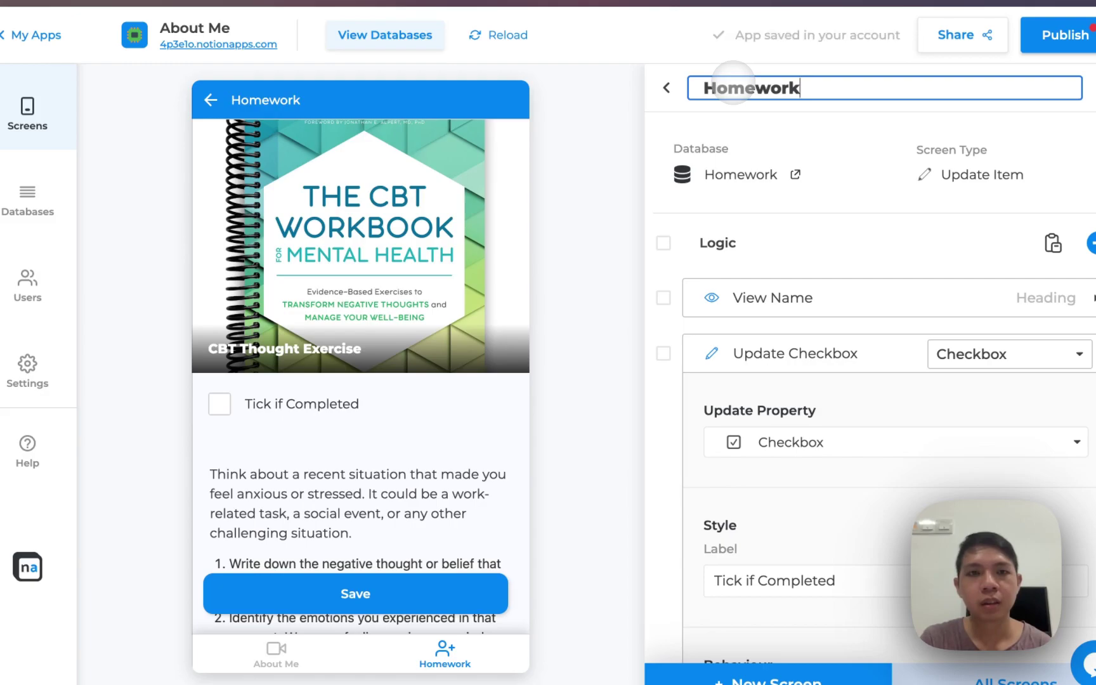
{"action": "type", "text": "Exercise"}
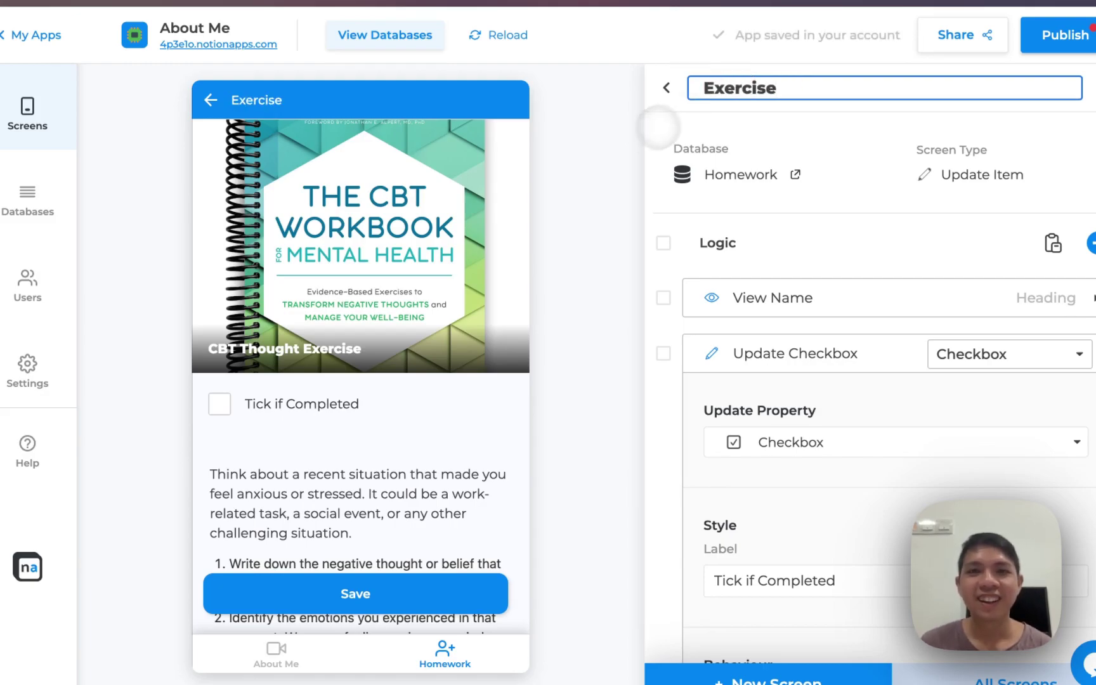
{"action": "left_click", "coordinate": [605, 152]}
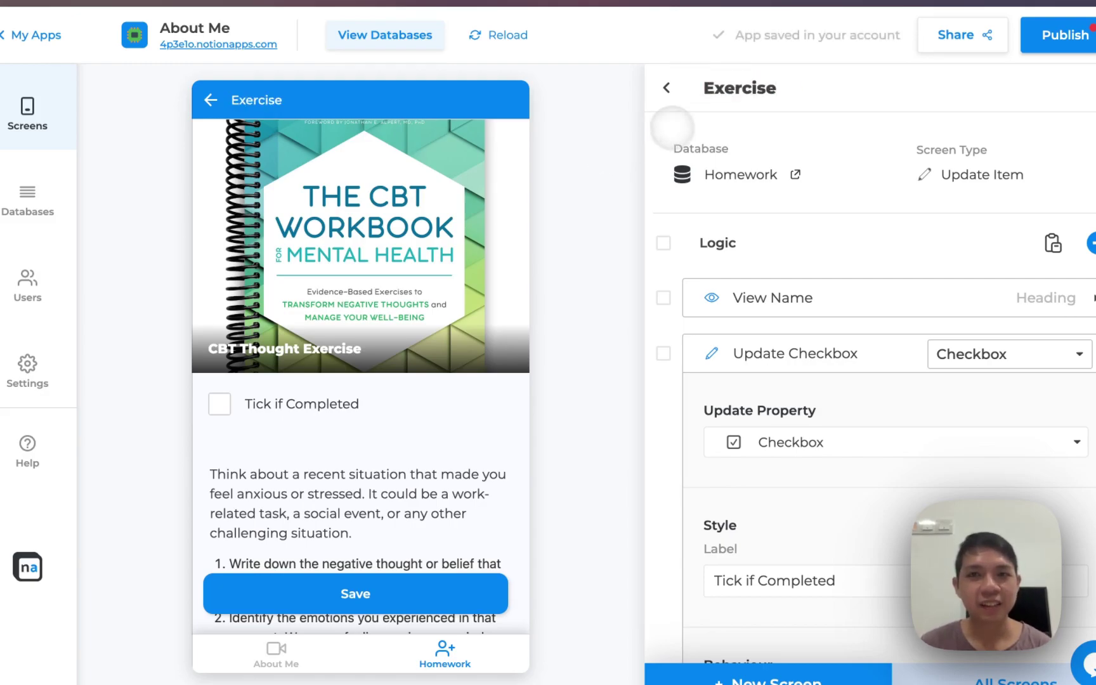
{"action": "left_click", "coordinate": [666, 87]}
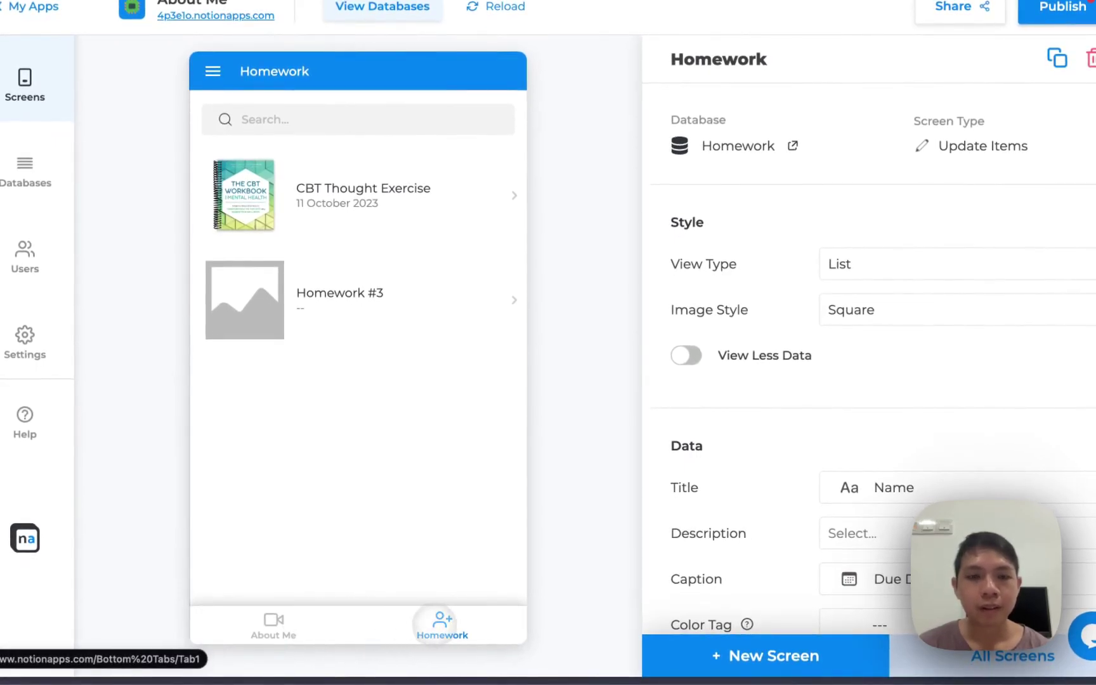
Preview the About Me tab and open its Profile screen's settings from All Screens
{"action": "left_click", "coordinate": [292, 621]}
{"action": "left_click", "coordinate": [412, 624]}
{"action": "left_click", "coordinate": [327, 629]}
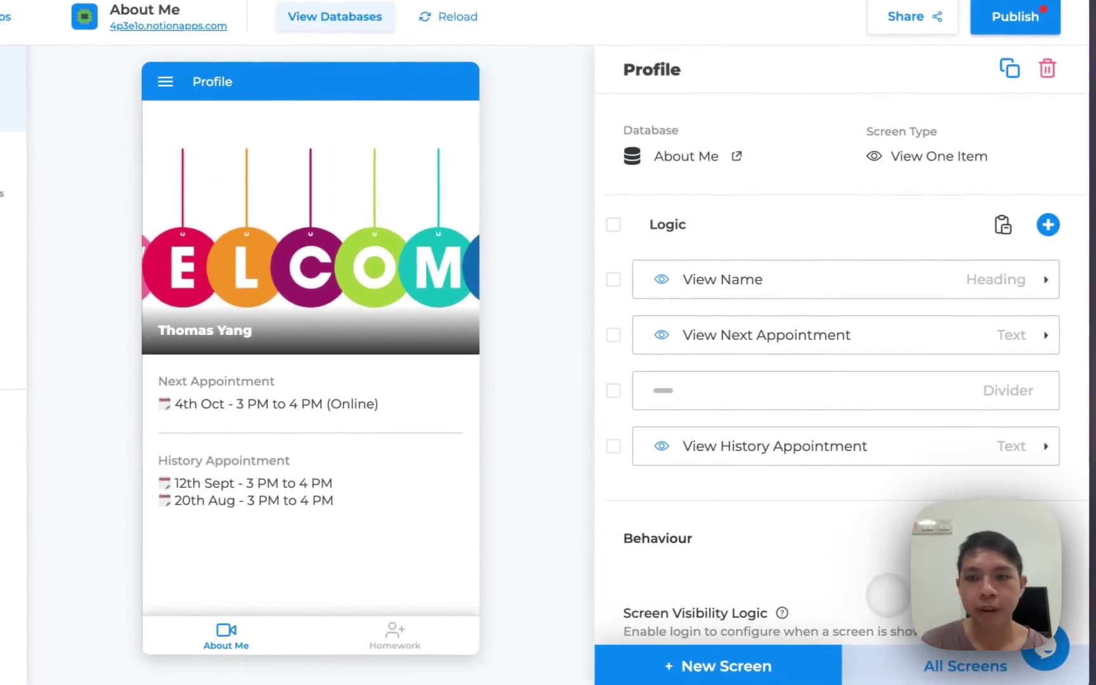
{"action": "left_click", "coordinate": [944, 653]}
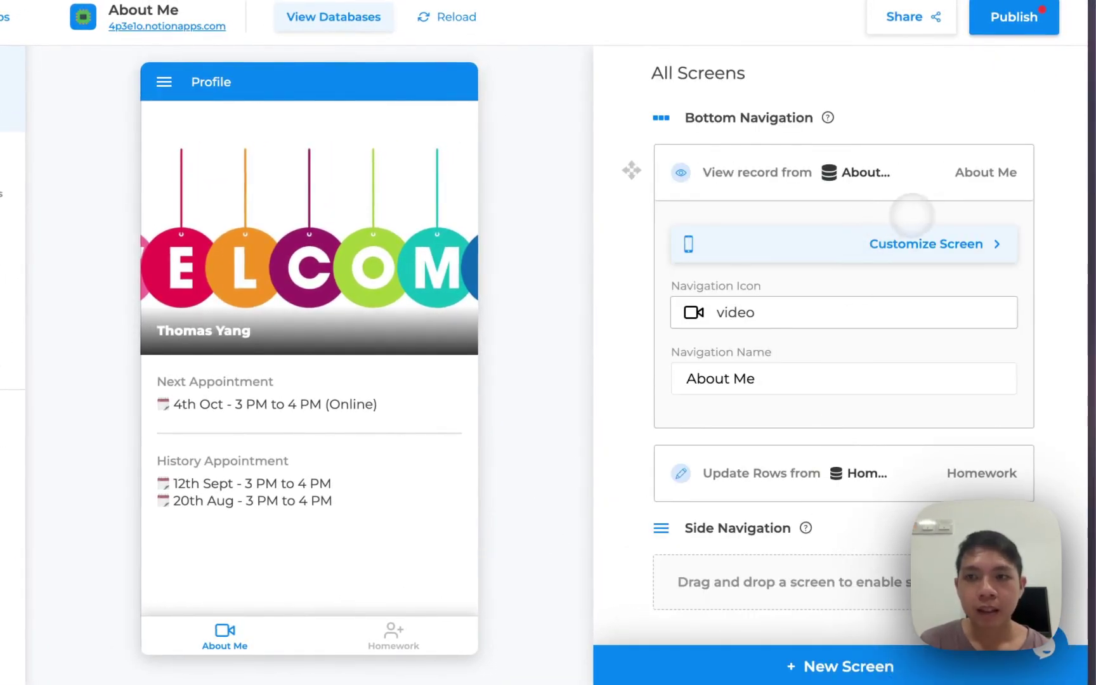
{"action": "left_click", "coordinate": [955, 242]}
{"action": "scroll", "coordinate": [805, 273], "scroll_direction": "down", "scroll_amount": 1}
{"action": "scroll", "coordinate": [812, 285], "scroll_direction": "up", "scroll_amount": 1}
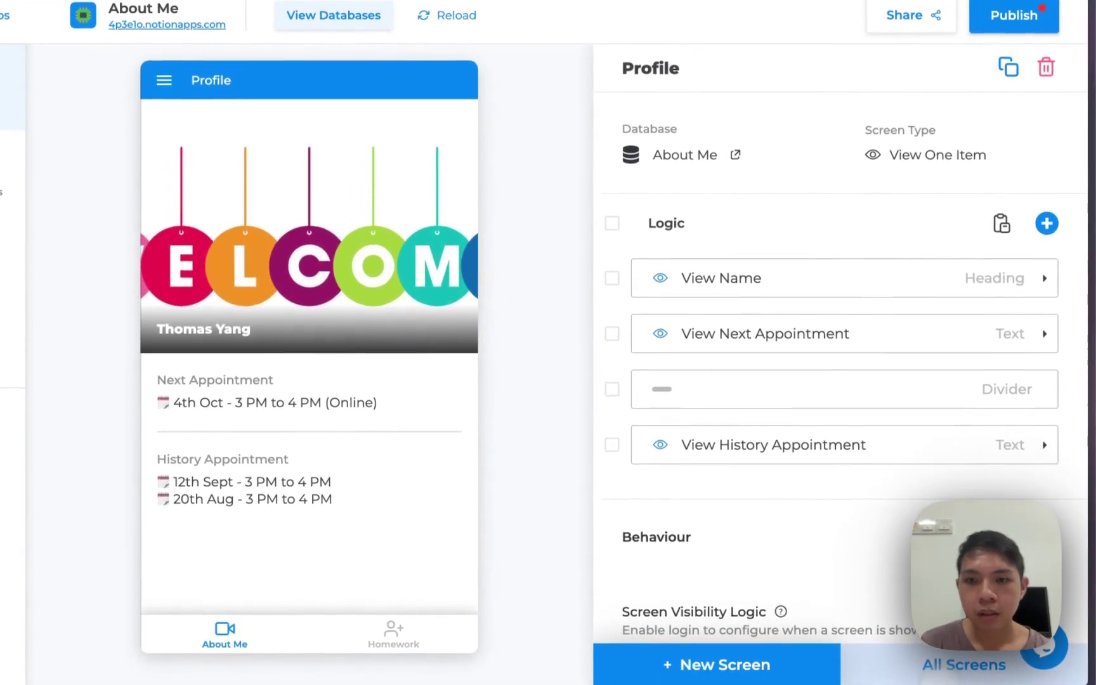
Give the About Me tab the user navigation icon
{"action": "left_click", "coordinate": [960, 671]}
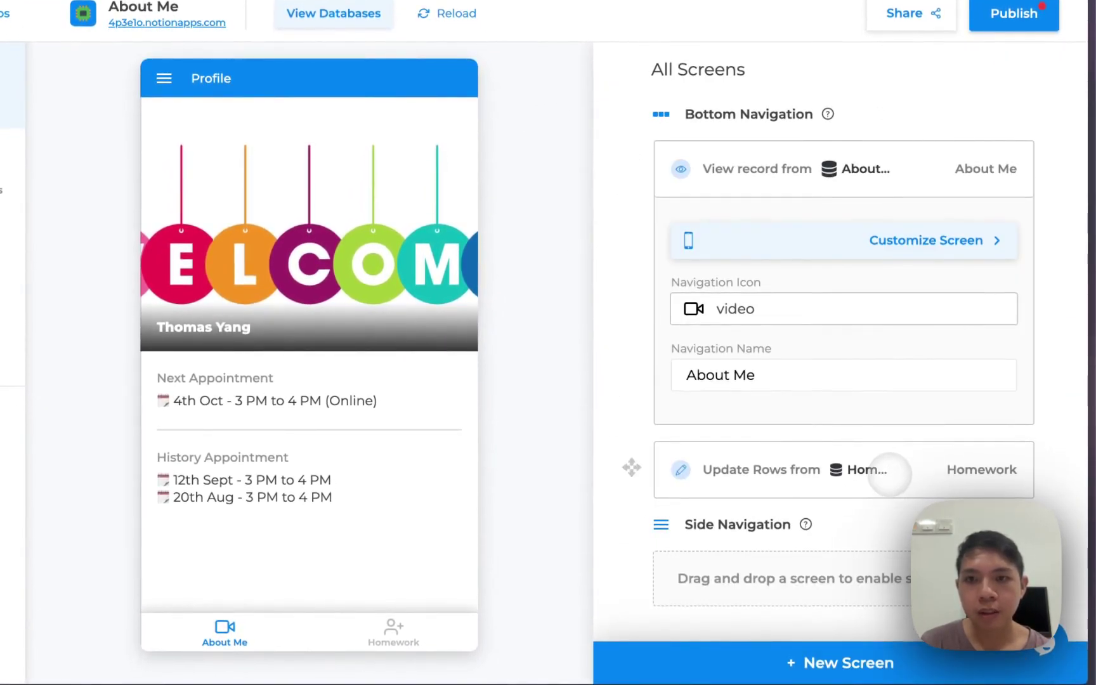
{"action": "left_click", "coordinate": [760, 307]}
{"action": "left_click", "coordinate": [735, 308]}
{"action": "left_click", "coordinate": [723, 308]}
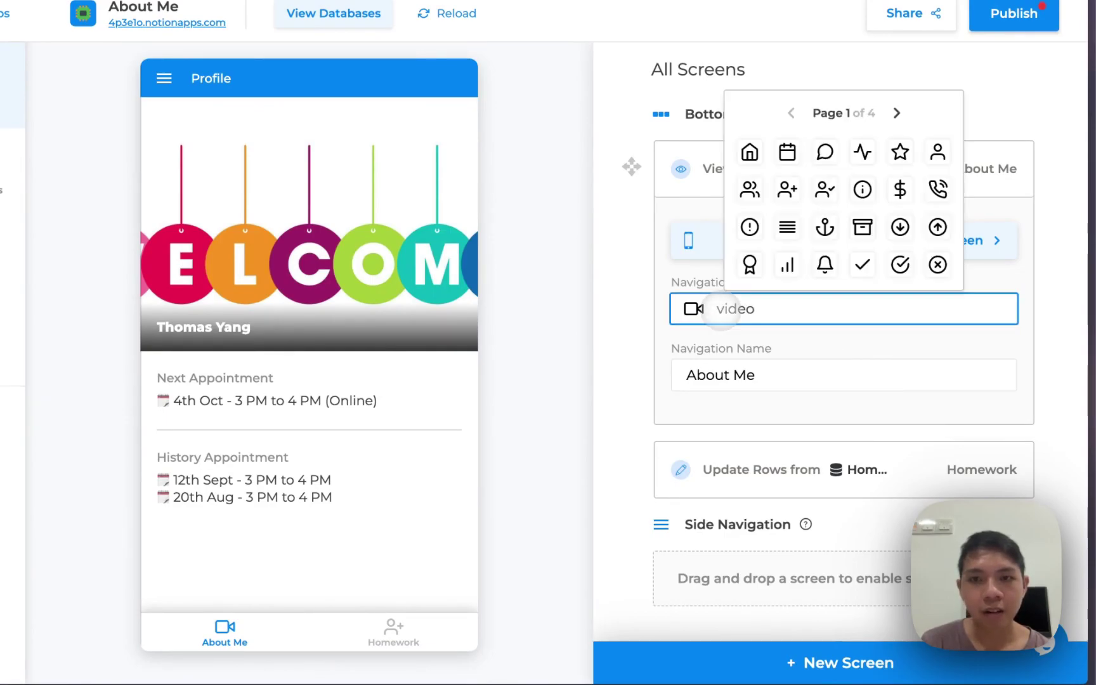
{"action": "left_click", "coordinate": [955, 170]}
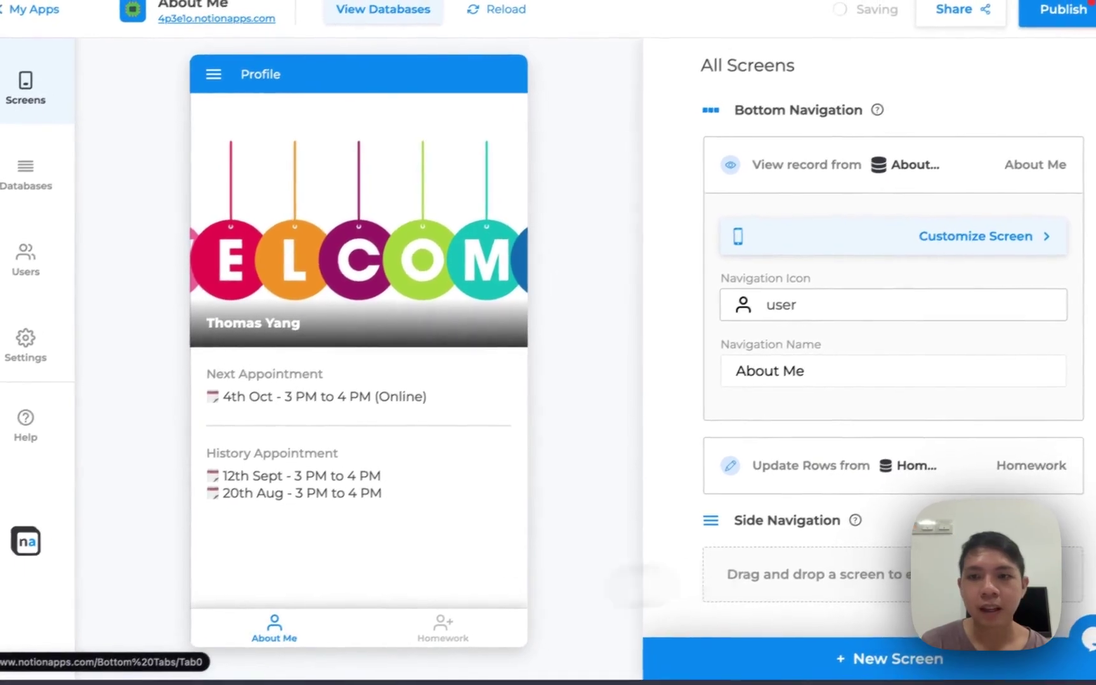
Set the Homework tab's navigation icon to file-text
{"action": "left_click", "coordinate": [898, 467]}
{"action": "left_click", "coordinate": [824, 378]}
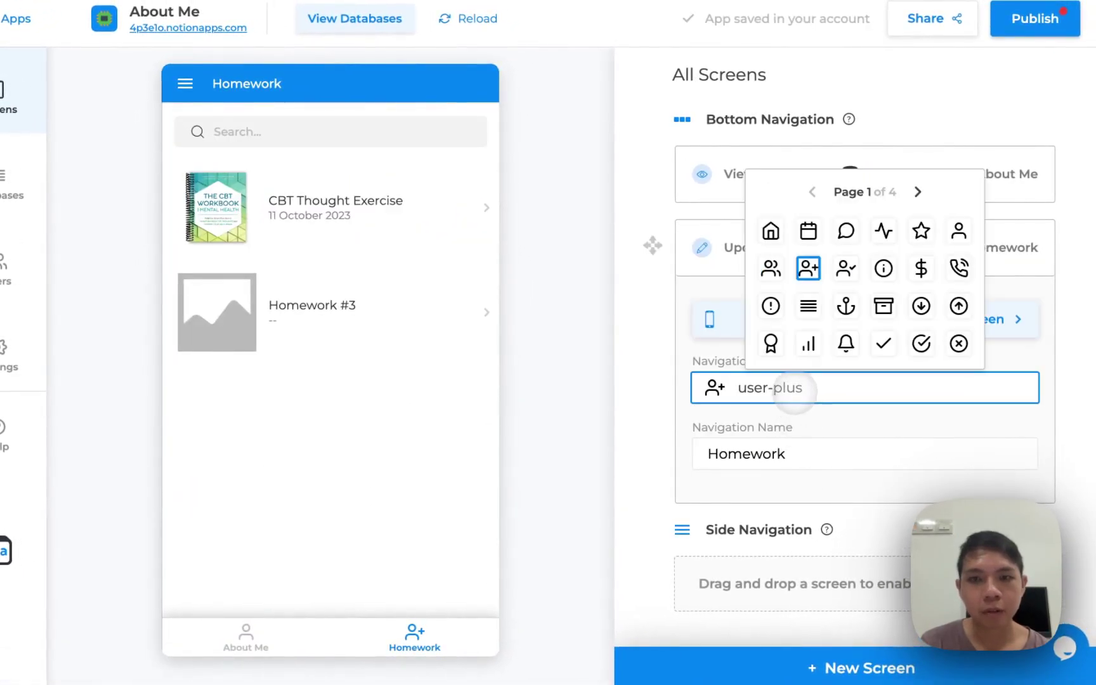
{"action": "left_click", "coordinate": [917, 192]}
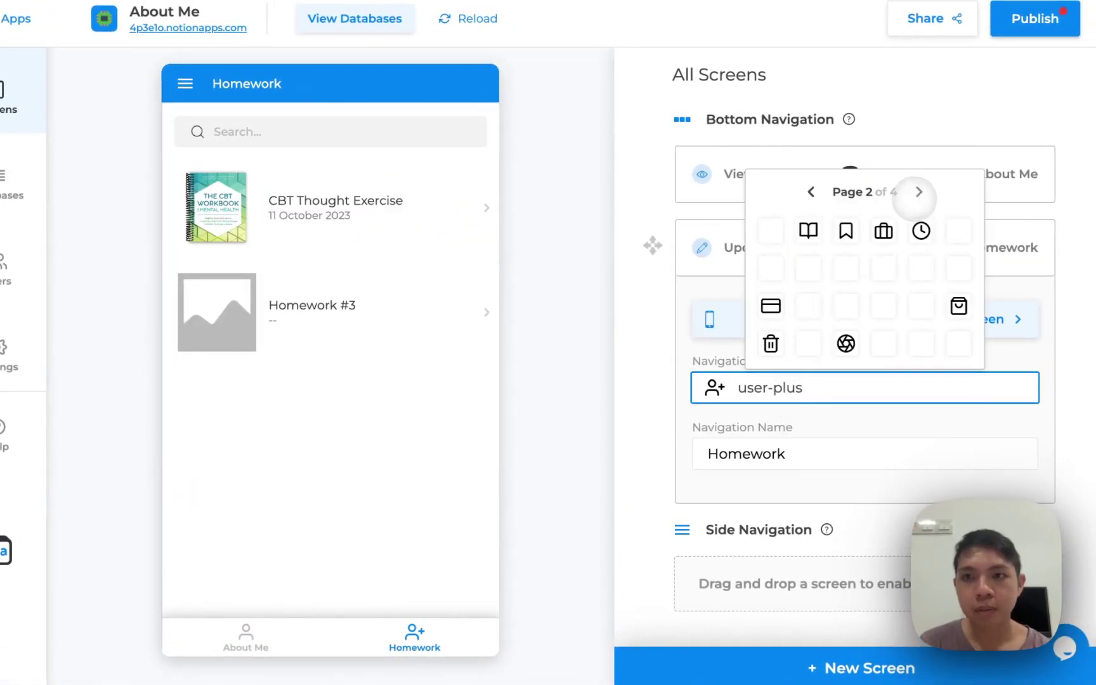
{"action": "left_click", "coordinate": [917, 192]}
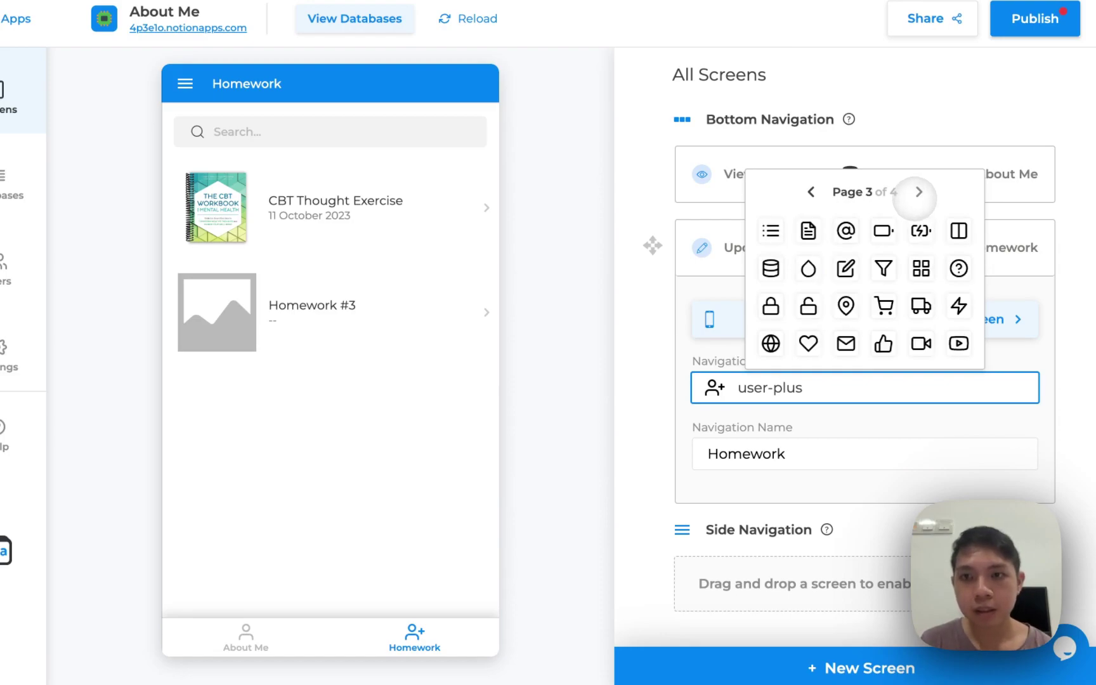
{"action": "left_click", "coordinate": [918, 192]}
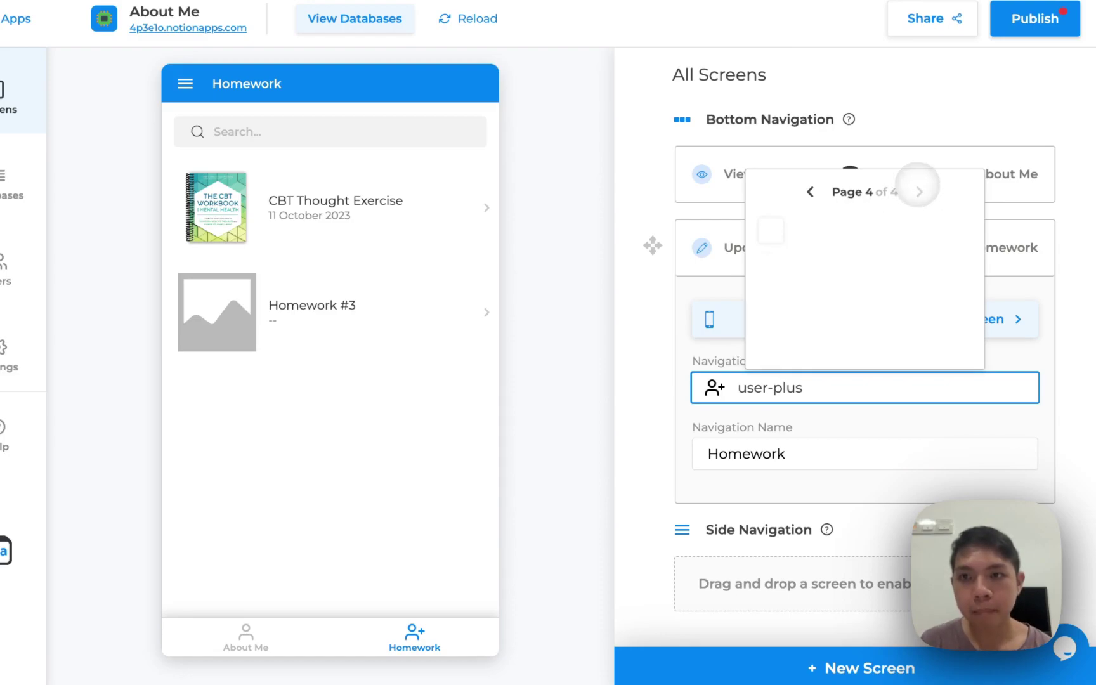
{"action": "left_click", "coordinate": [809, 191]}
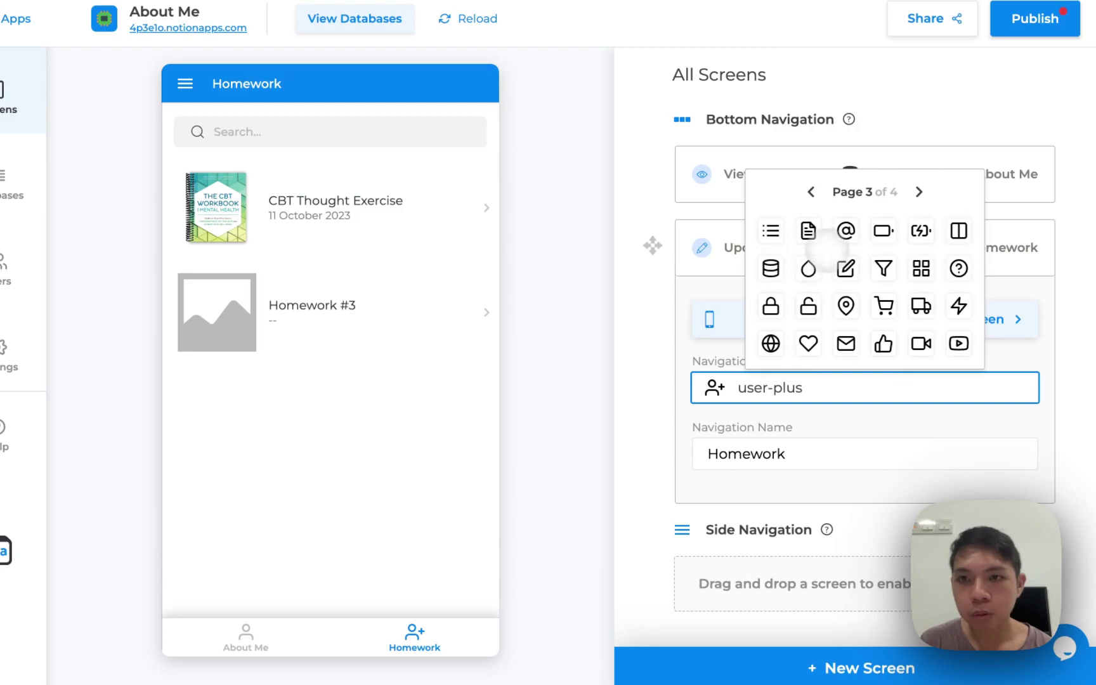
{"action": "left_click", "coordinate": [809, 191]}
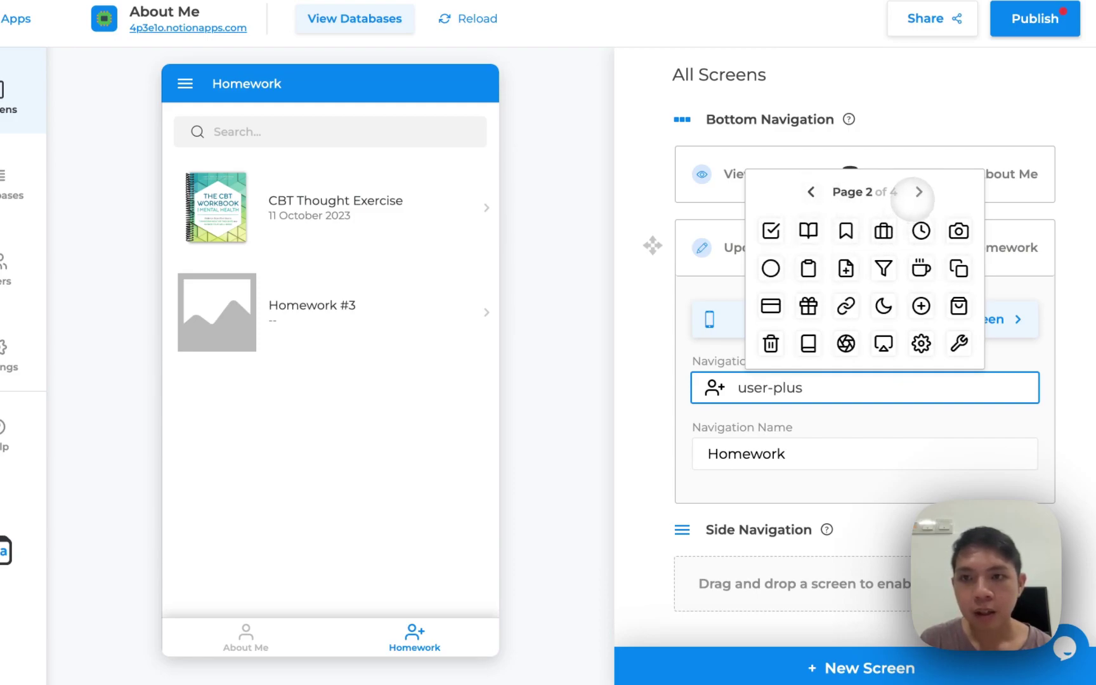
{"action": "left_click", "coordinate": [918, 191]}
{"action": "left_click", "coordinate": [812, 231]}
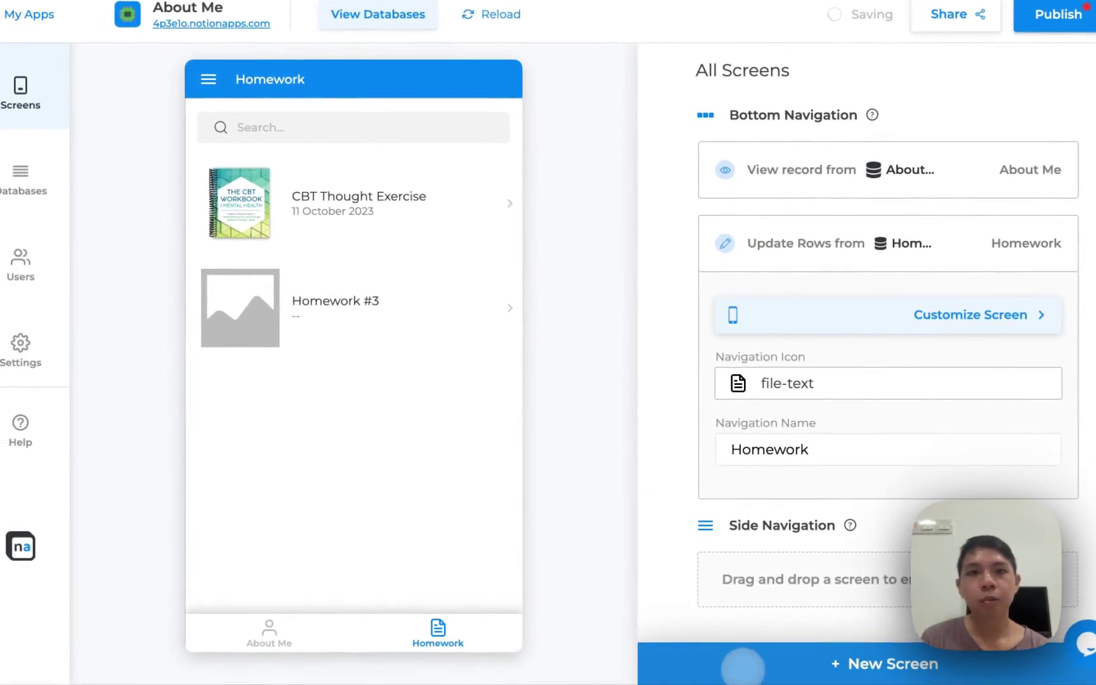
{"action": "left_click", "coordinate": [747, 665]}
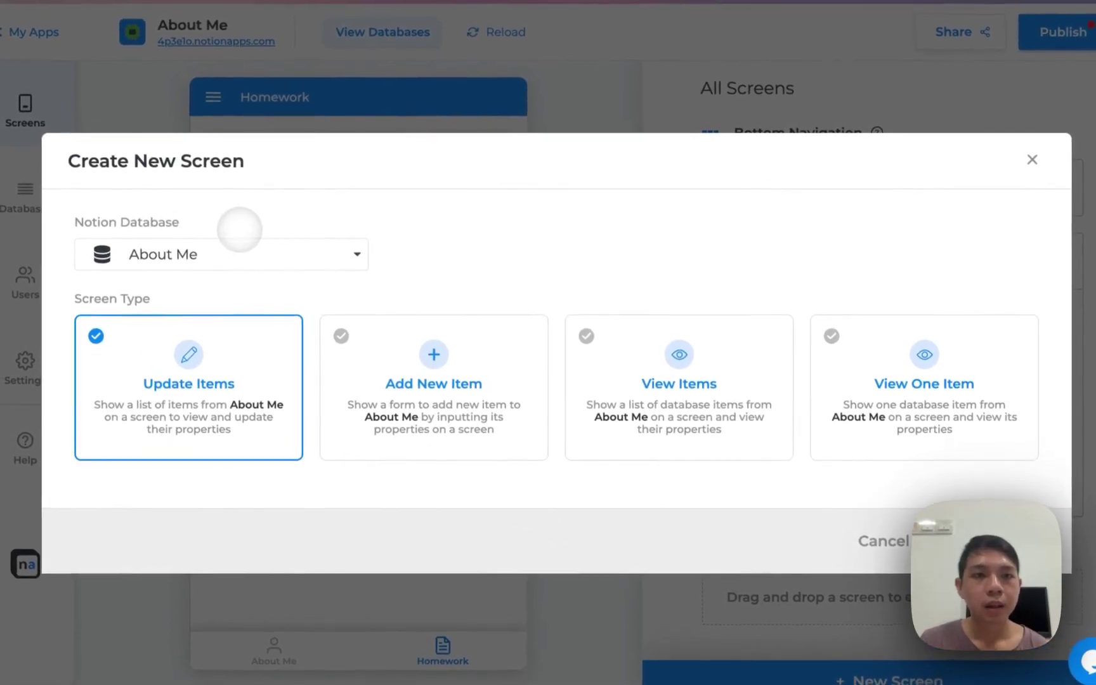
Add a View Items list screen based on the Counselling Resources database
{"action": "left_click", "coordinate": [227, 242]}
{"action": "left_click", "coordinate": [227, 331]}
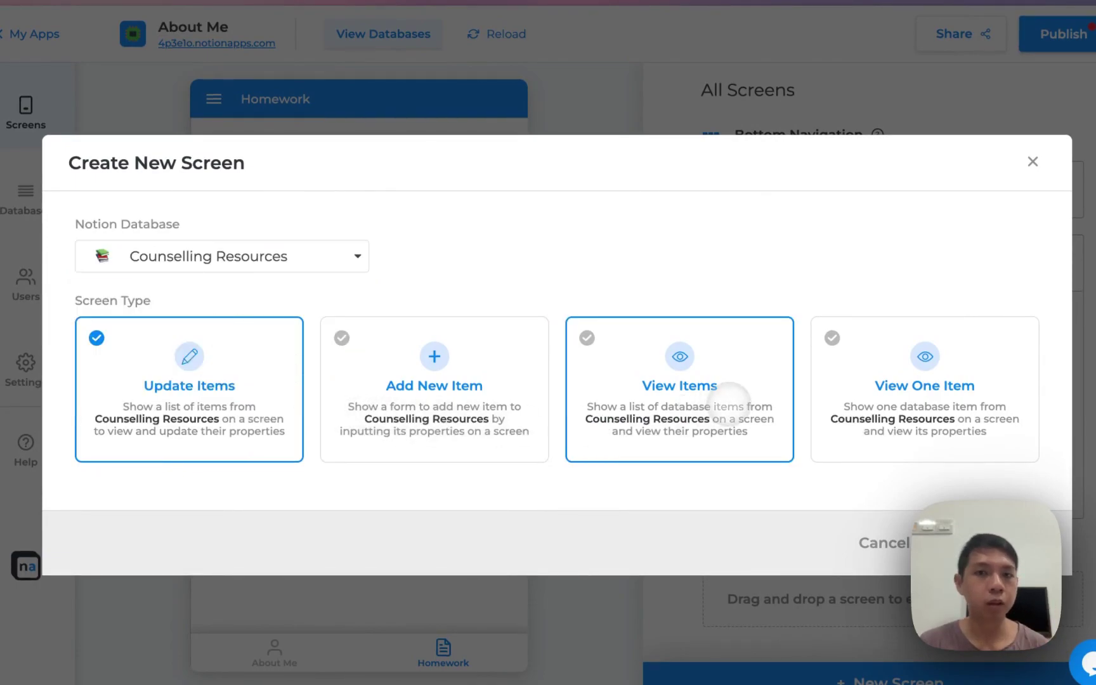
{"action": "left_click", "coordinate": [729, 401]}
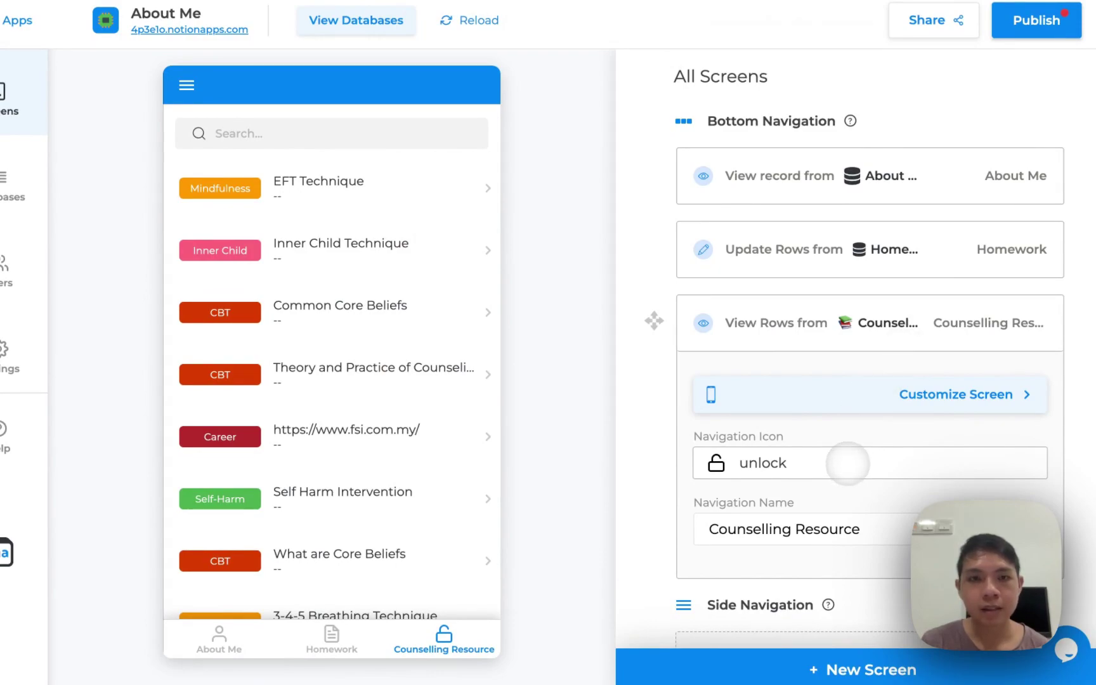
Give the new tab the archive icon and the navigation name 'Resources'
{"action": "left_click", "coordinate": [804, 475]}
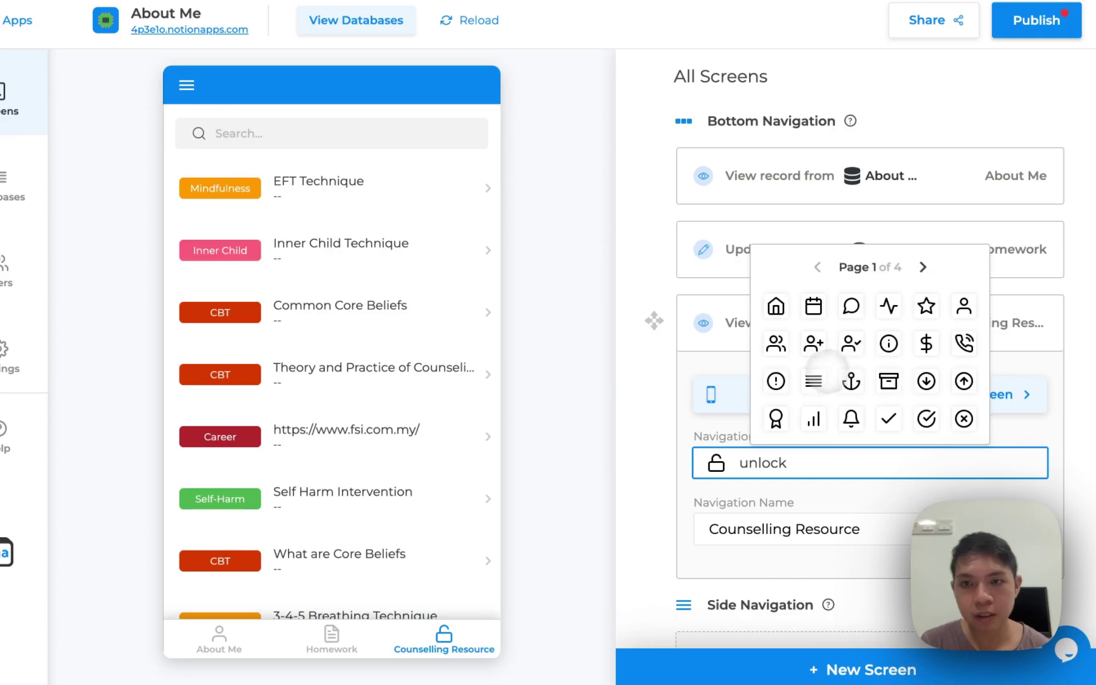
{"action": "left_click", "coordinate": [813, 381]}
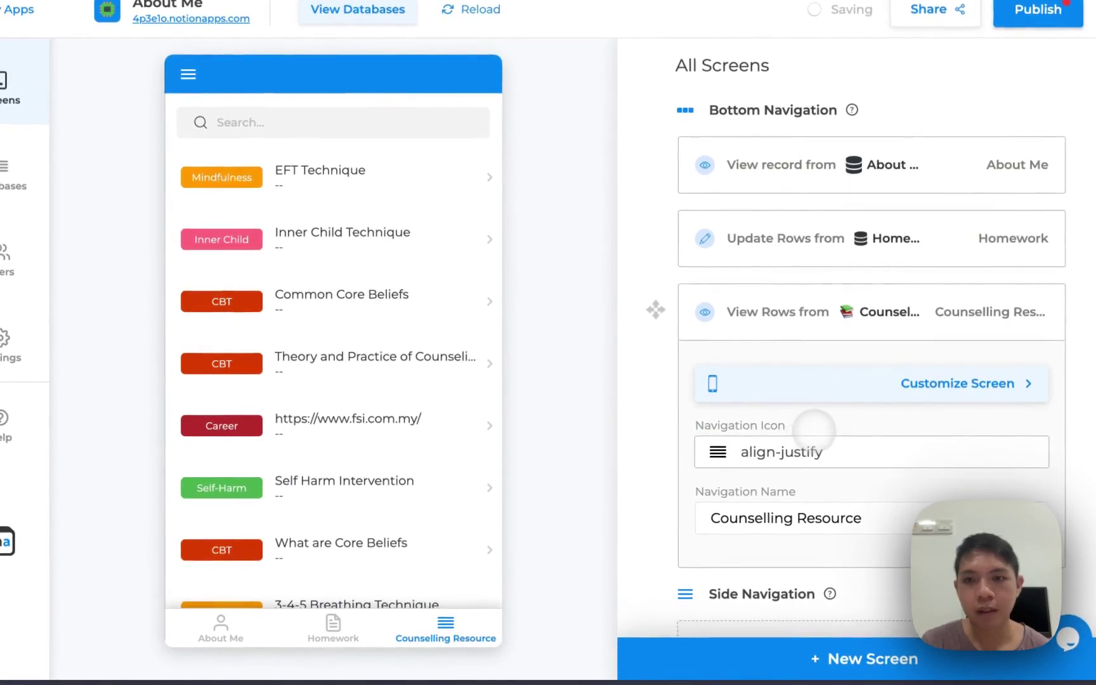
{"action": "left_click", "coordinate": [818, 449]}
{"action": "left_click", "coordinate": [890, 369]}
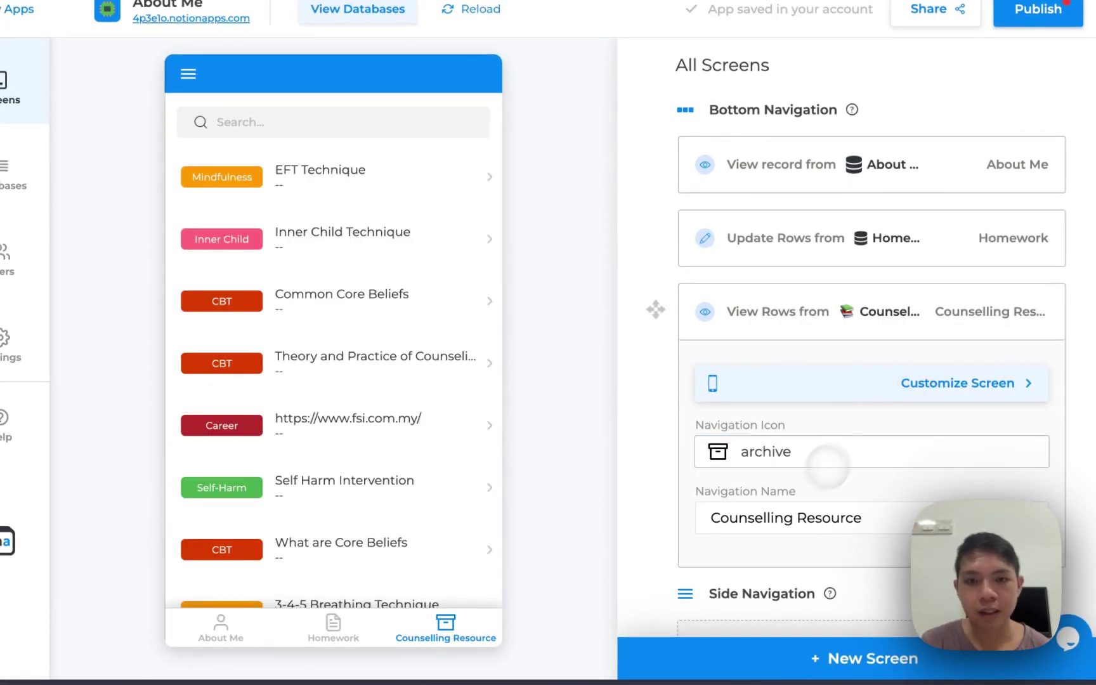
{"action": "left_click", "coordinate": [792, 514]}
{"action": "key", "text": "ctrl+a"}
{"action": "type", "text": "Resources"}
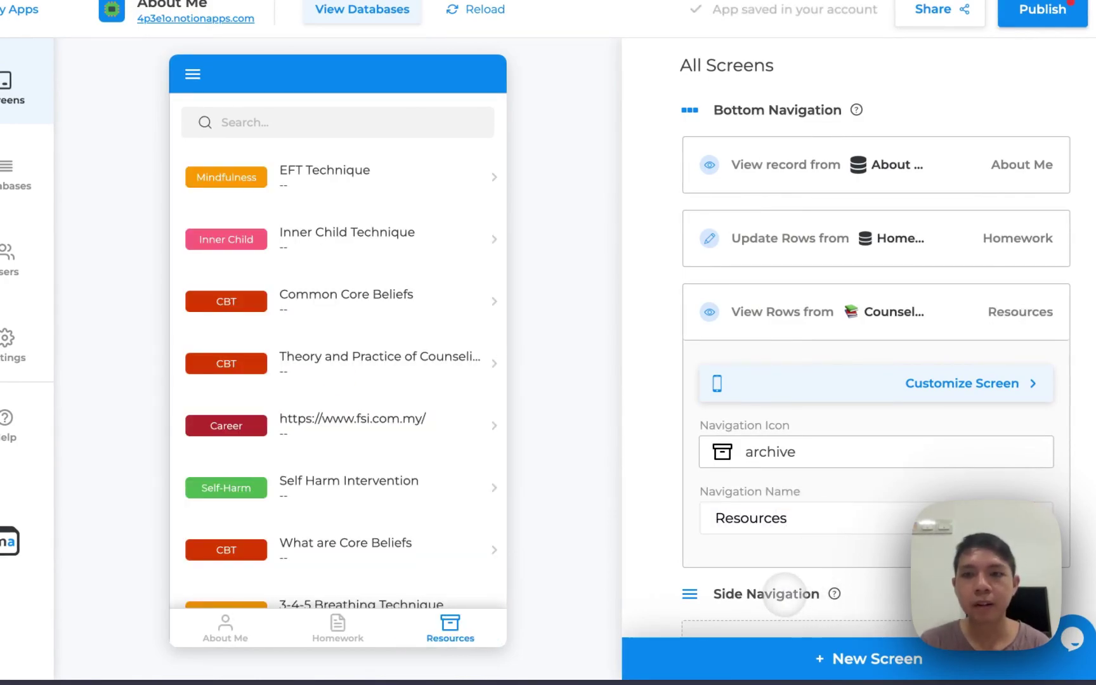
Show resource items with Name as title, leaving the caption and description empty
{"action": "left_click", "coordinate": [937, 374]}
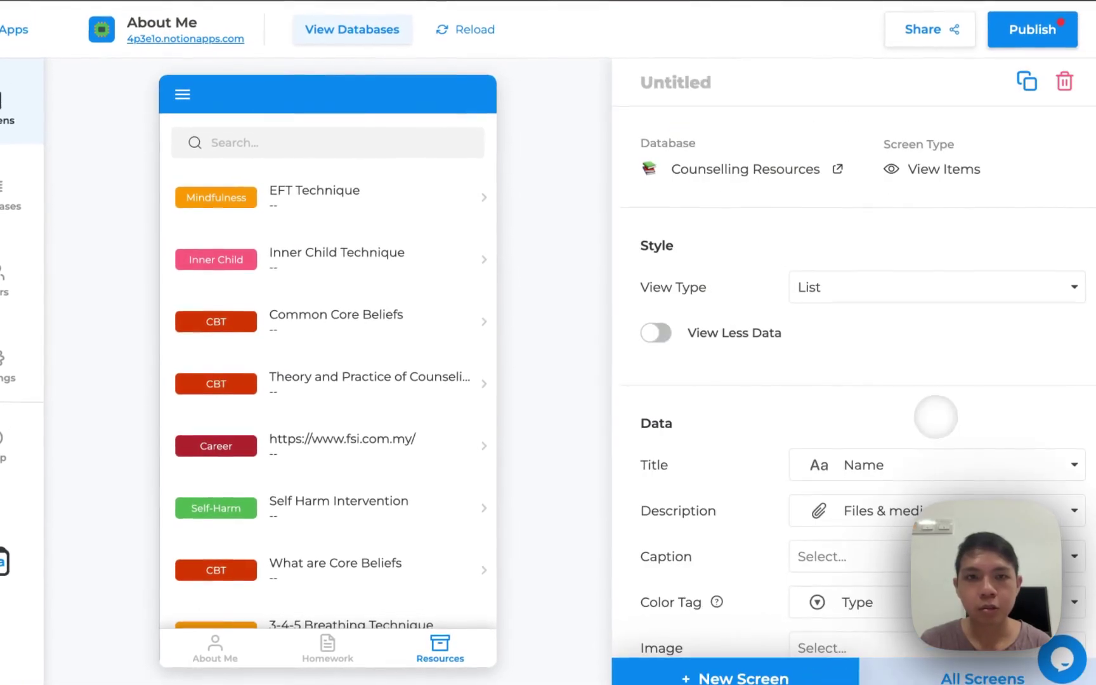
{"action": "scroll", "coordinate": [876, 372], "scroll_direction": "down", "scroll_amount": 2}
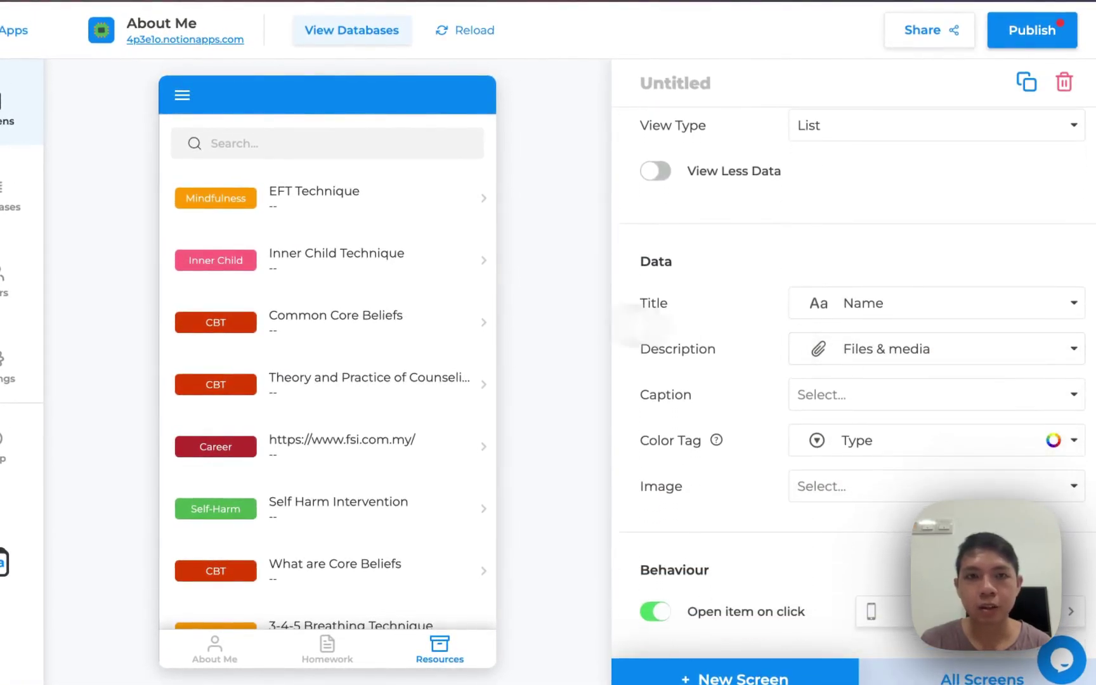
{"action": "scroll", "coordinate": [850, 303], "scroll_direction": "down", "scroll_amount": 1}
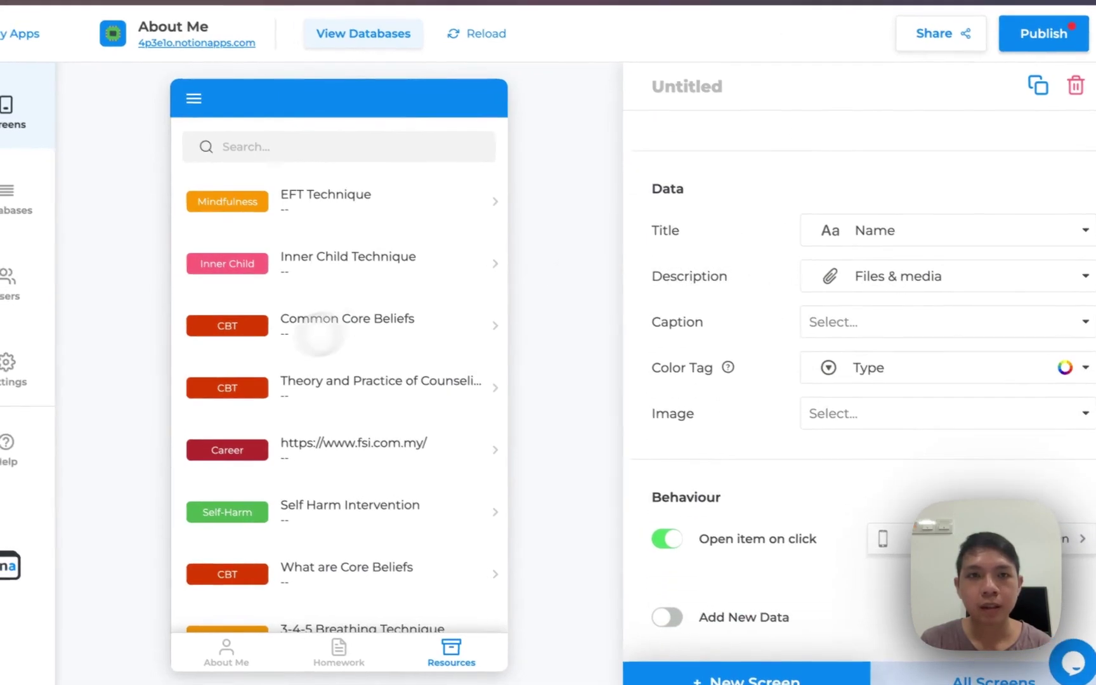
{"action": "left_click", "coordinate": [872, 234]}
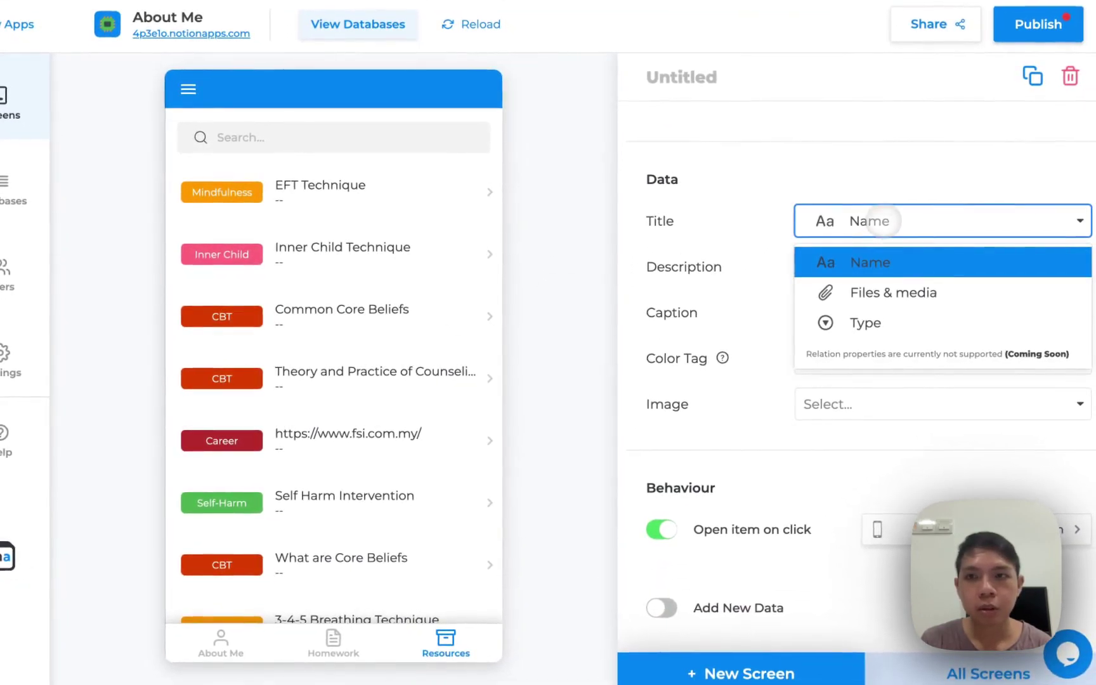
{"action": "left_click", "coordinate": [850, 234]}
{"action": "left_click", "coordinate": [873, 269]}
{"action": "left_click", "coordinate": [873, 269]}
{"action": "left_click", "coordinate": [828, 312]}
{"action": "left_click", "coordinate": [814, 353]}
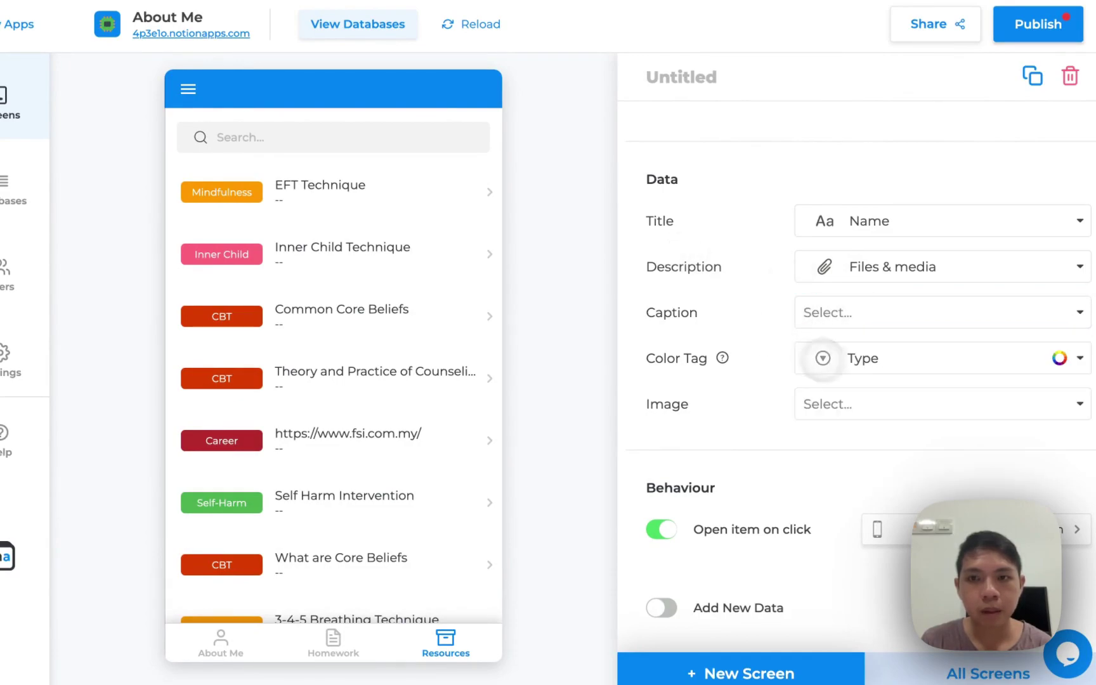
{"action": "left_click", "coordinate": [866, 365]}
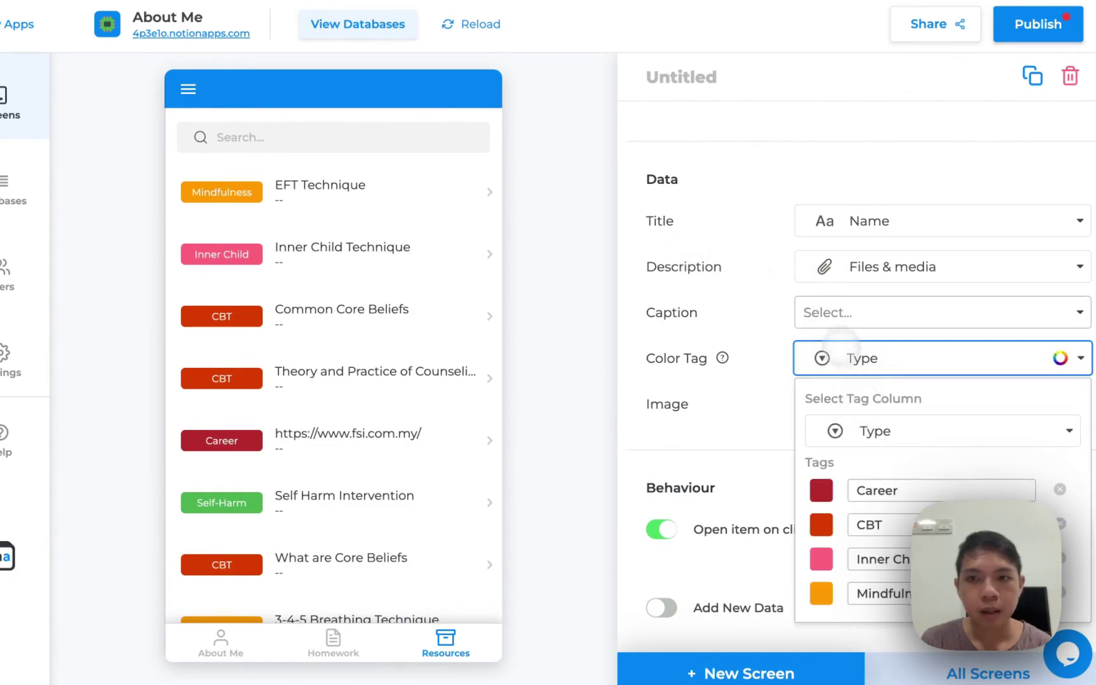
{"action": "left_click", "coordinate": [831, 313]}
{"action": "left_click", "coordinate": [844, 264]}
{"action": "left_click", "coordinate": [852, 268]}
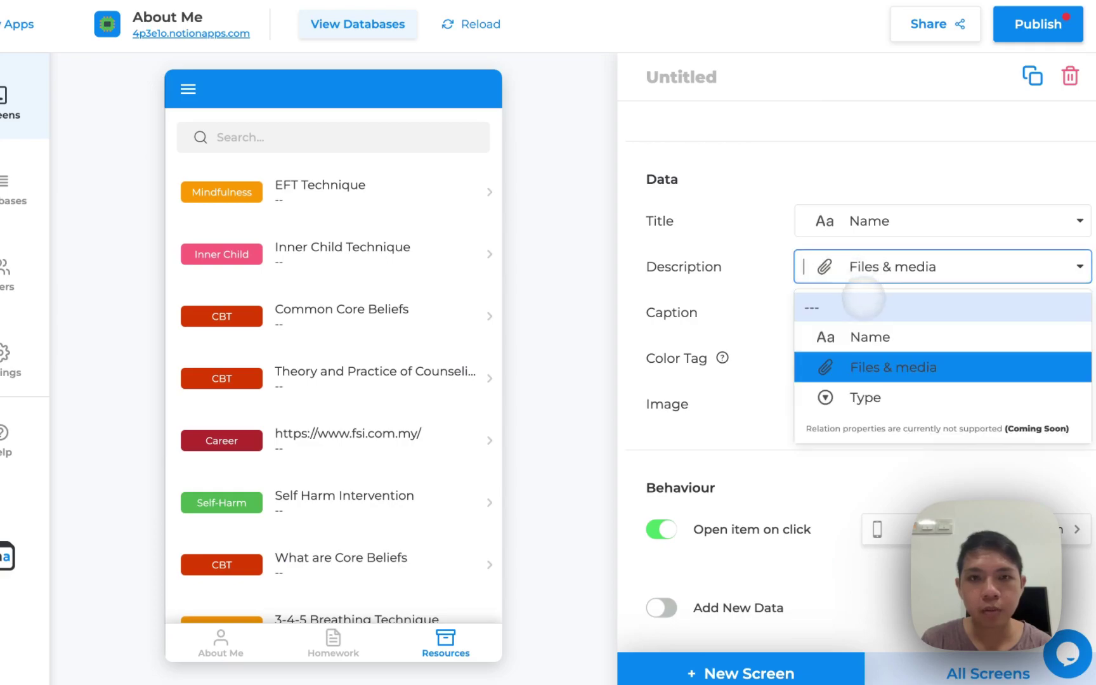
{"action": "left_click", "coordinate": [858, 309]}
{"action": "scroll", "coordinate": [825, 210], "scroll_direction": "up", "scroll_amount": 4}
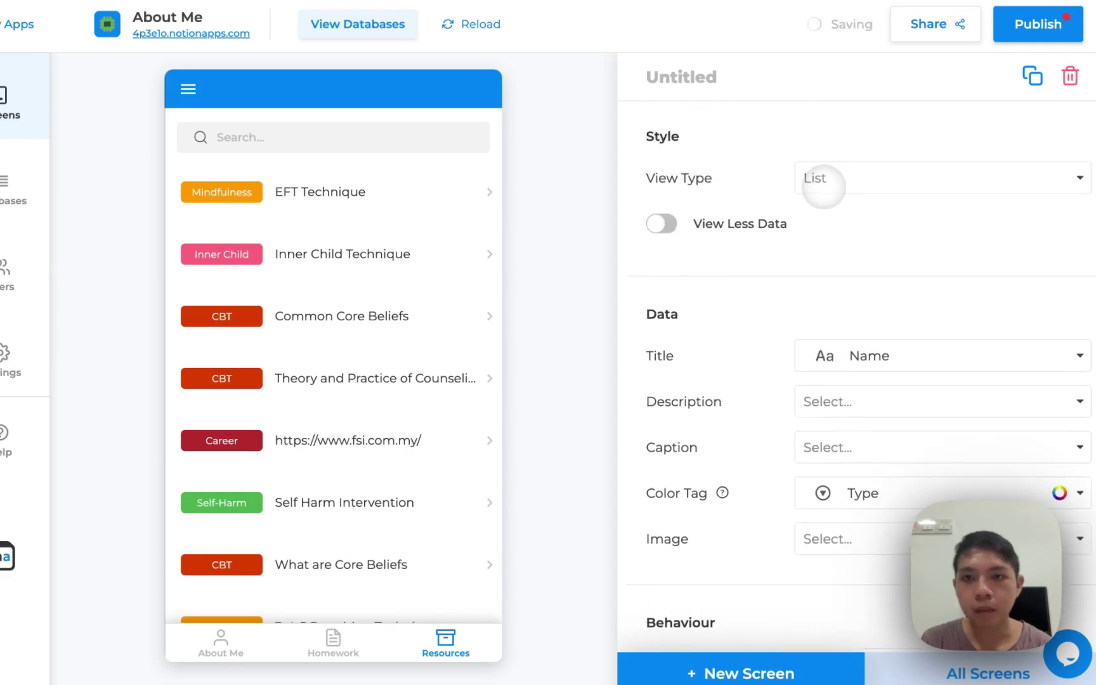
Try a two-column grid and compact view, then keep a standard List layout
{"action": "left_click", "coordinate": [837, 277]}
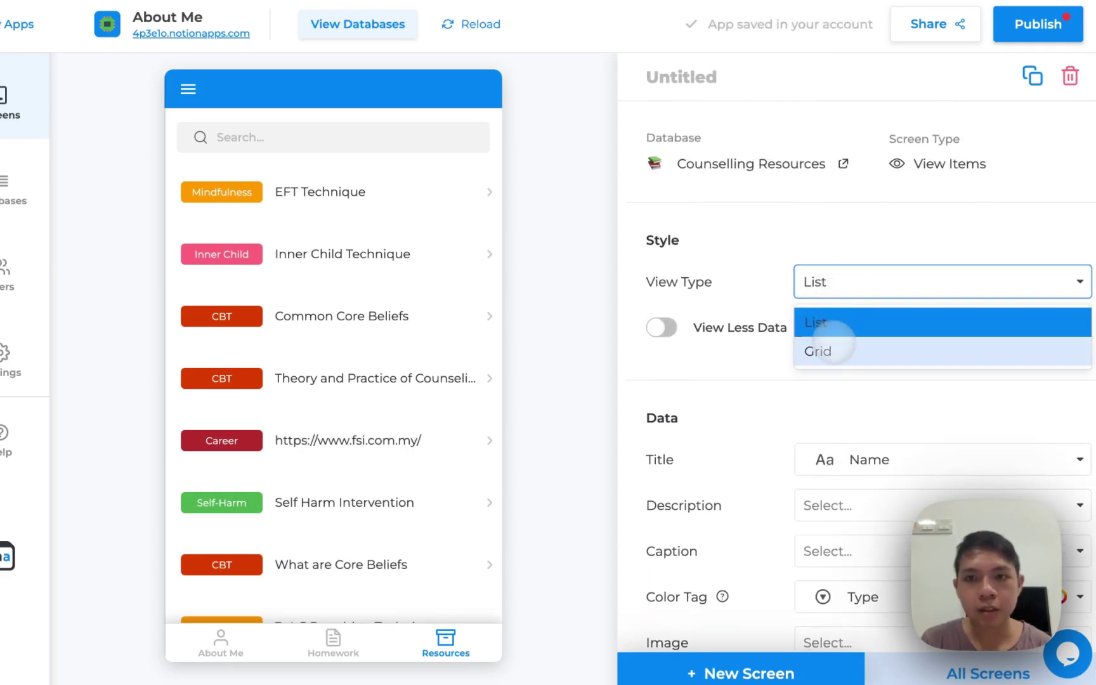
{"action": "left_click", "coordinate": [831, 348]}
{"action": "left_click", "coordinate": [829, 285]}
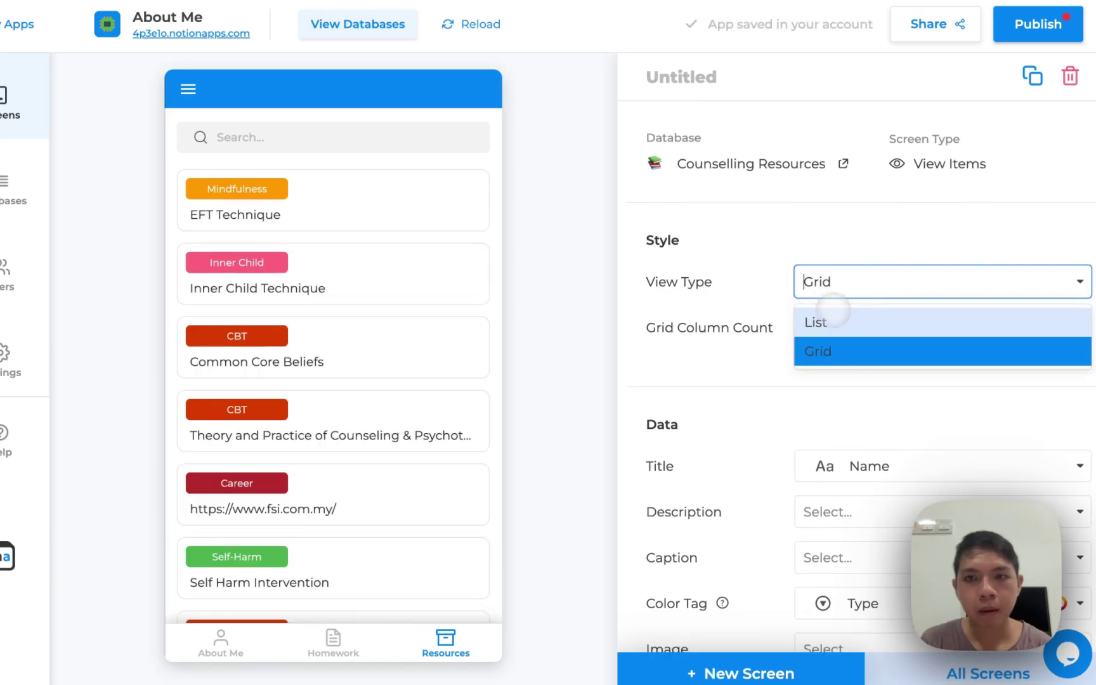
{"action": "left_click", "coordinate": [814, 320]}
{"action": "left_click", "coordinate": [662, 328]}
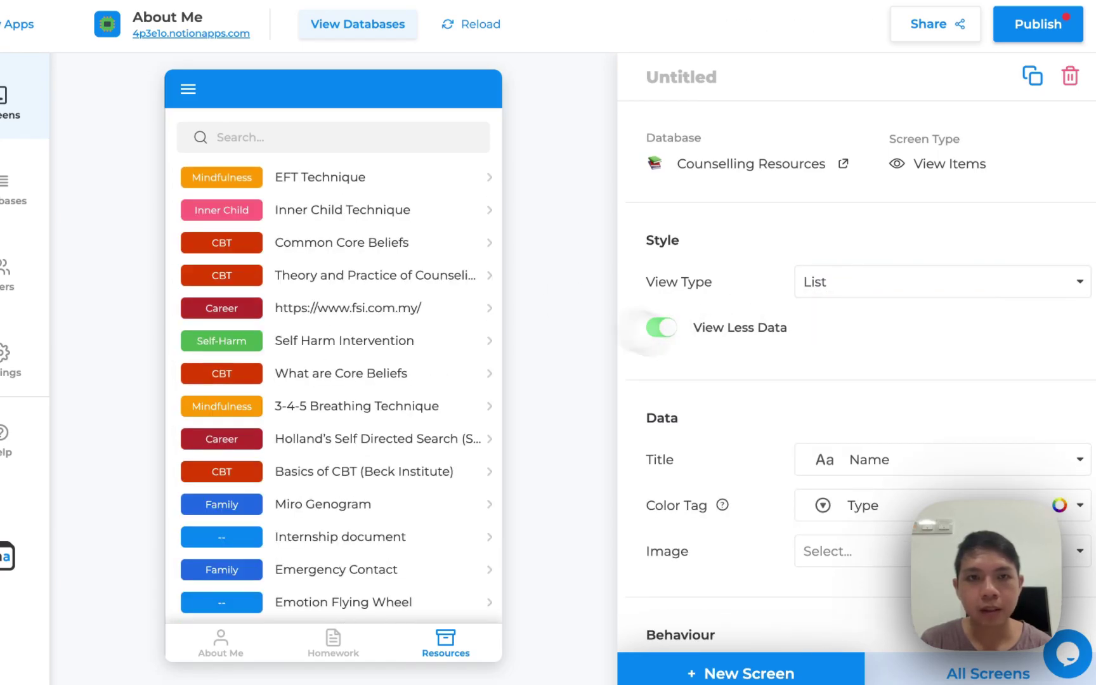
{"action": "left_click", "coordinate": [856, 281]}
{"action": "left_click", "coordinate": [838, 349]}
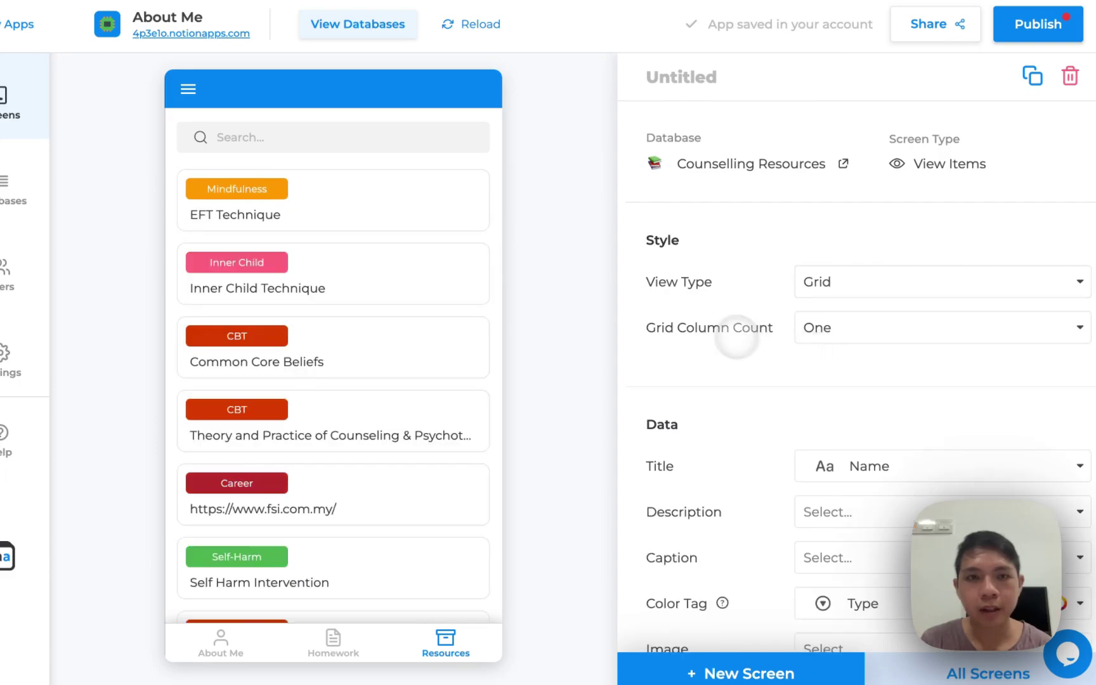
{"action": "left_click", "coordinate": [843, 323]}
{"action": "left_click", "coordinate": [829, 396]}
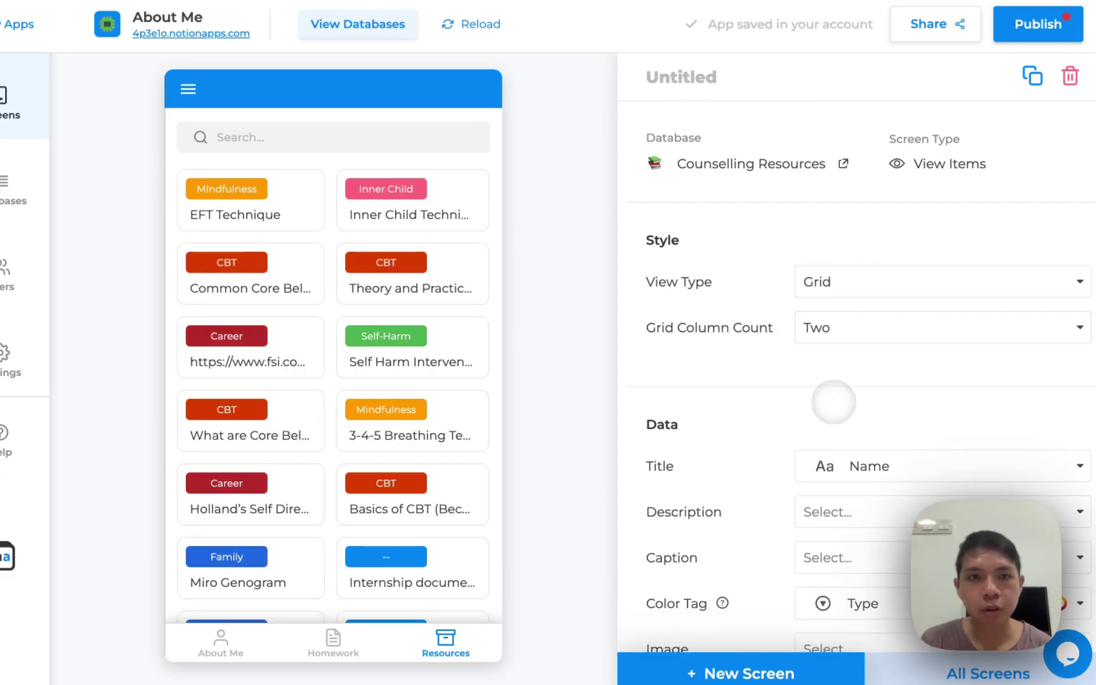
{"action": "left_click", "coordinate": [831, 283]}
{"action": "left_click", "coordinate": [832, 312]}
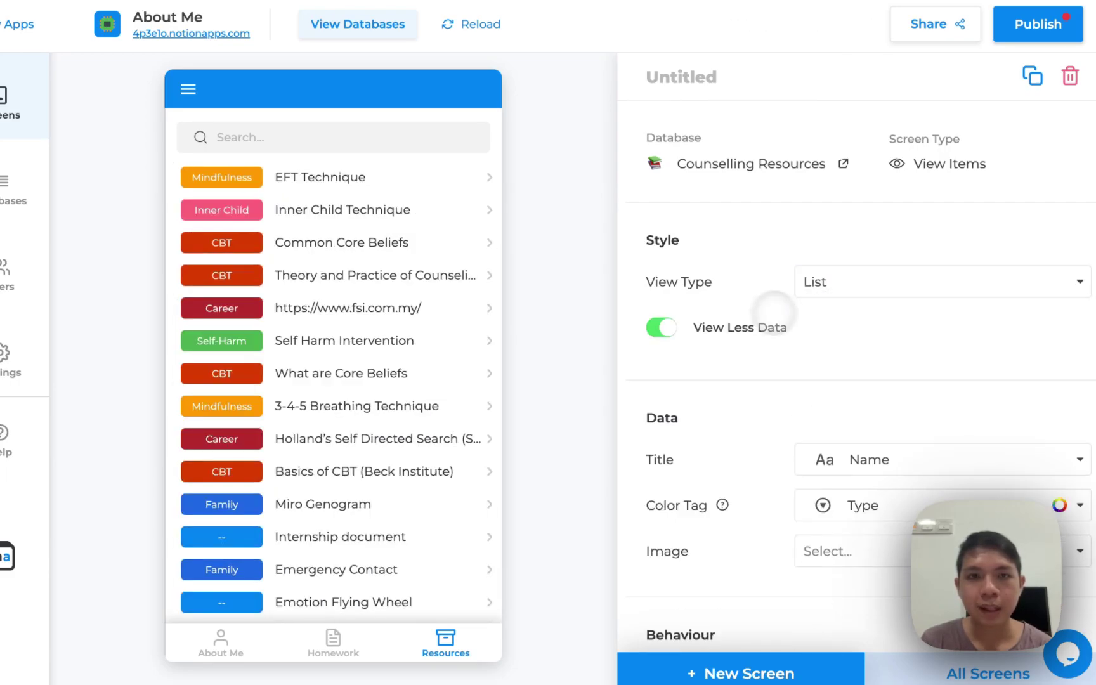
{"action": "left_click", "coordinate": [673, 326]}
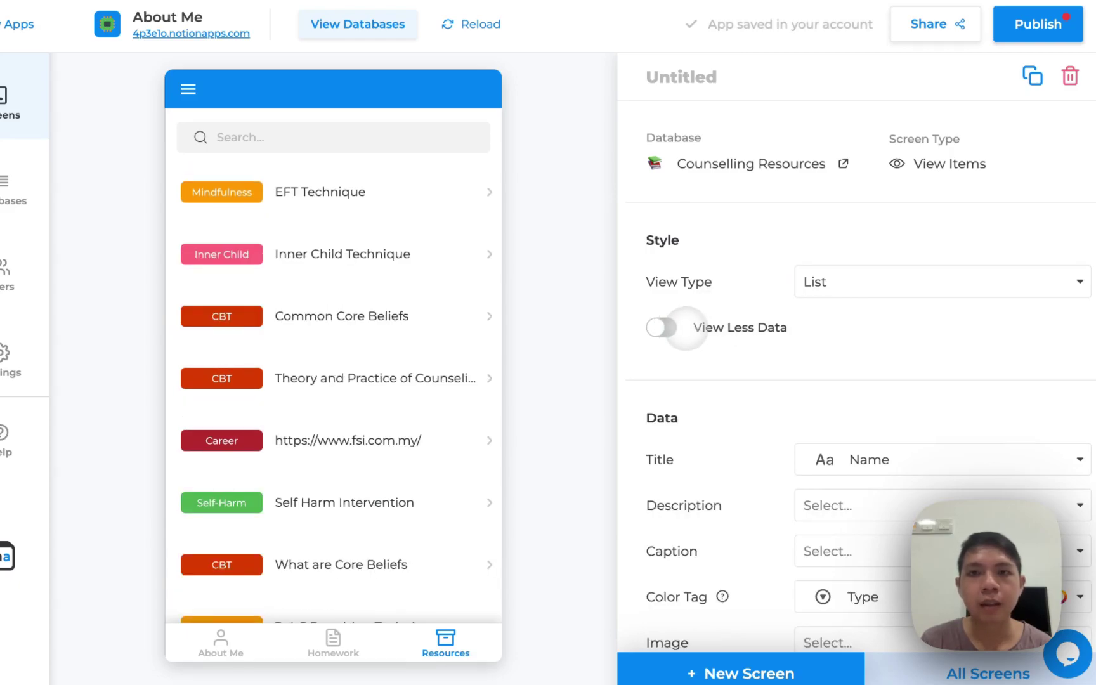
{"action": "left_click", "coordinate": [665, 327]}
{"action": "left_click", "coordinate": [664, 328]}
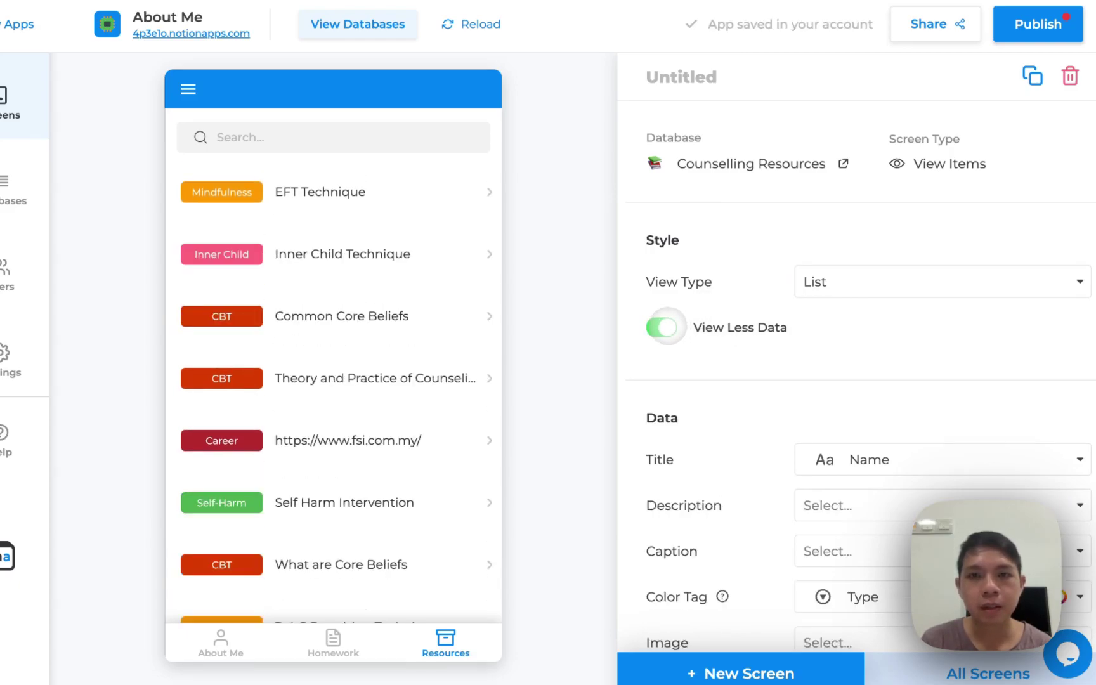
Leave the item image unset and keep adding new resources turned off
{"action": "scroll", "coordinate": [753, 374], "scroll_direction": "down", "scroll_amount": 3}
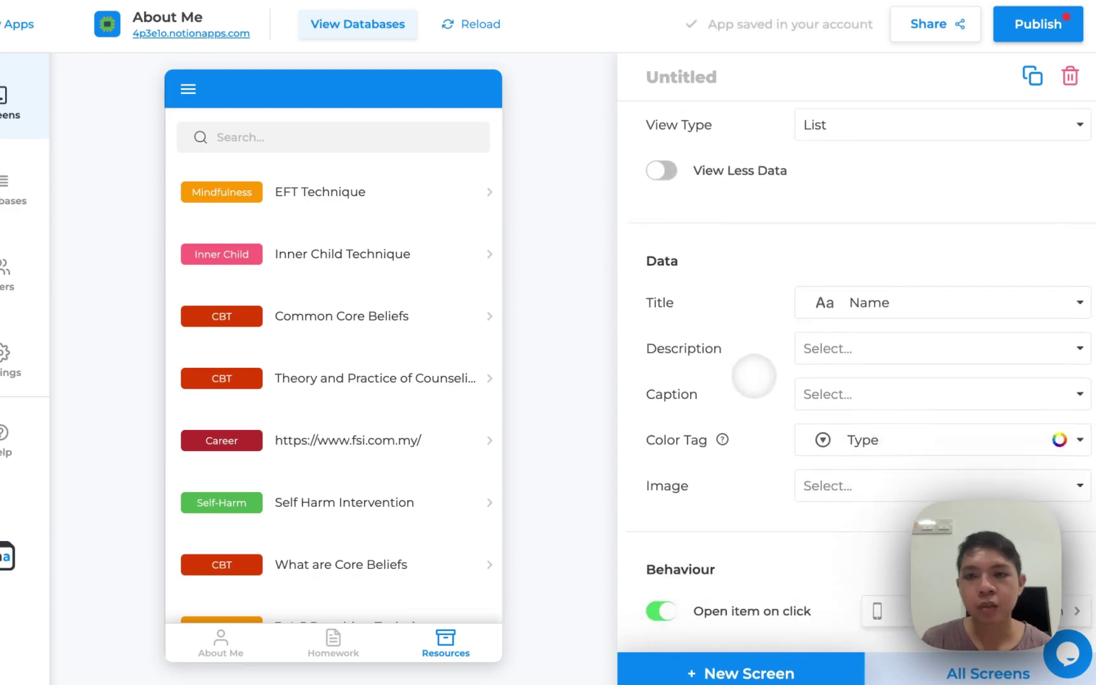
{"action": "left_click", "coordinate": [818, 464]}
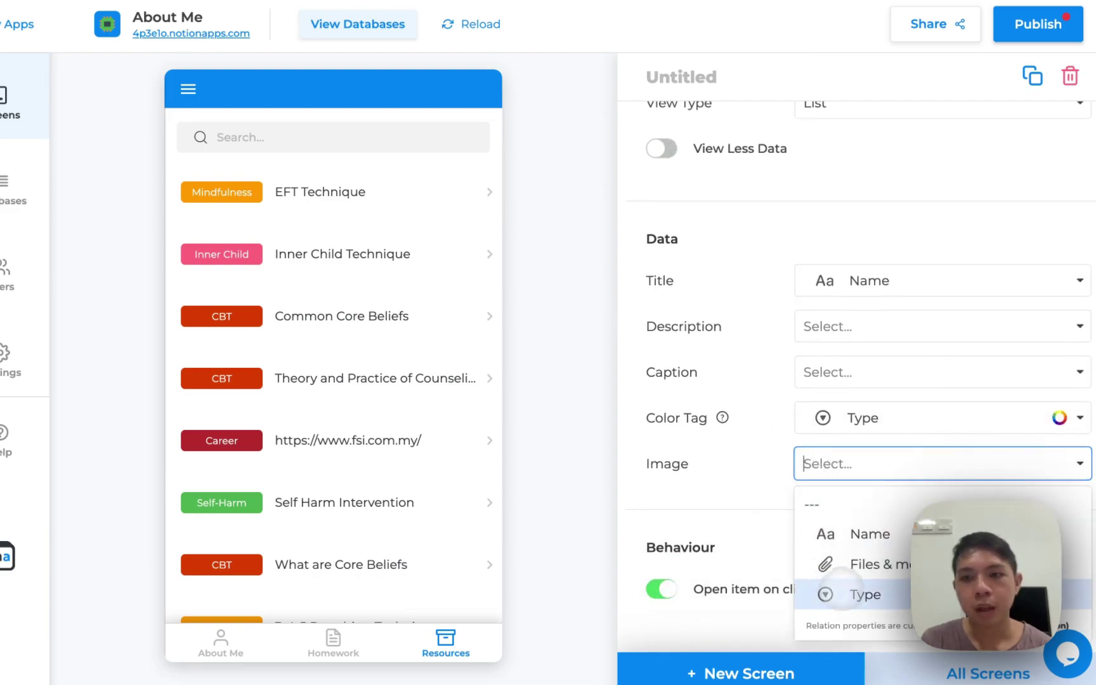
{"action": "left_click", "coordinate": [777, 473]}
{"action": "scroll", "coordinate": [771, 455], "scroll_direction": "down", "scroll_amount": 3}
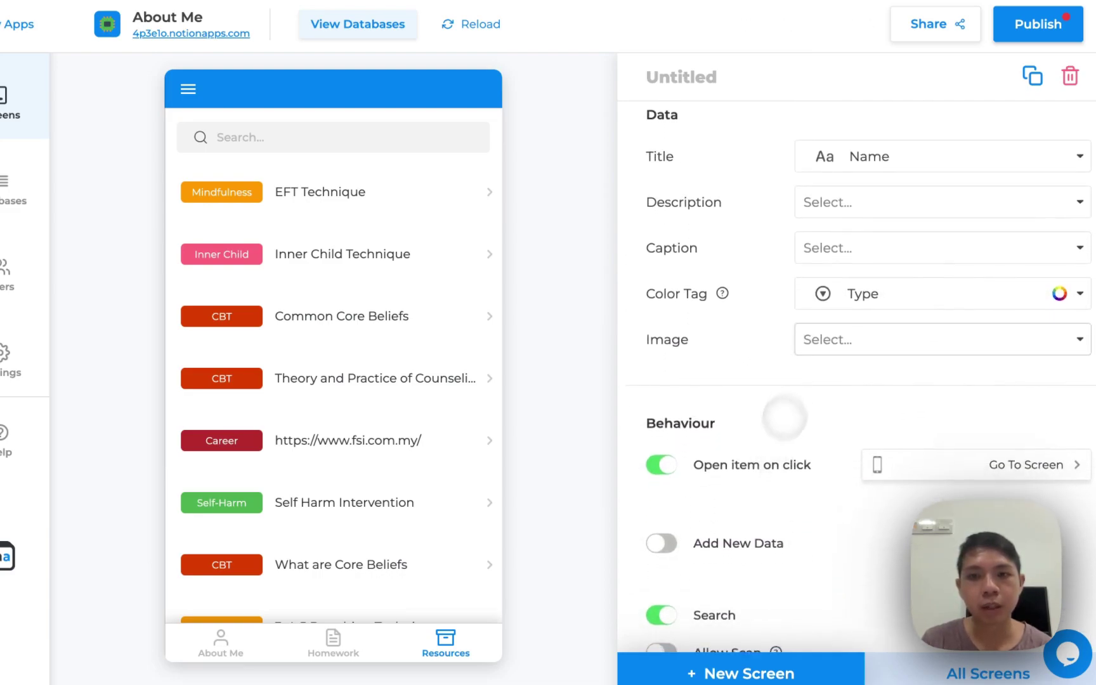
{"action": "scroll", "coordinate": [714, 447], "scroll_direction": "down", "scroll_amount": 3}
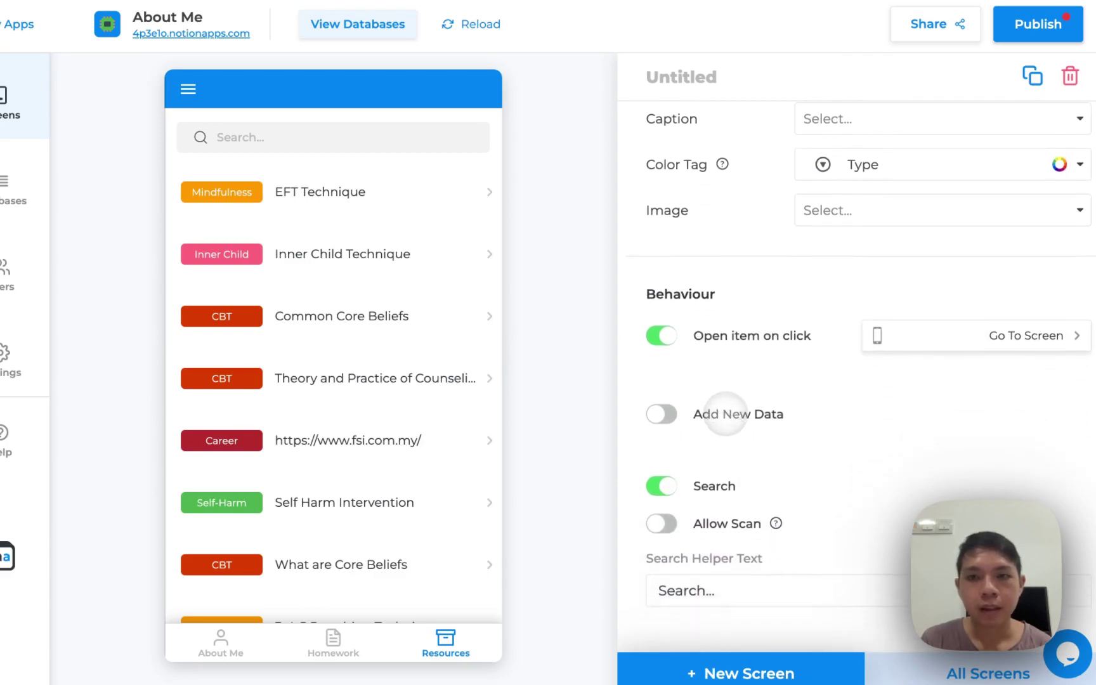
{"action": "left_click", "coordinate": [661, 375]}
{"action": "left_click", "coordinate": [662, 374]}
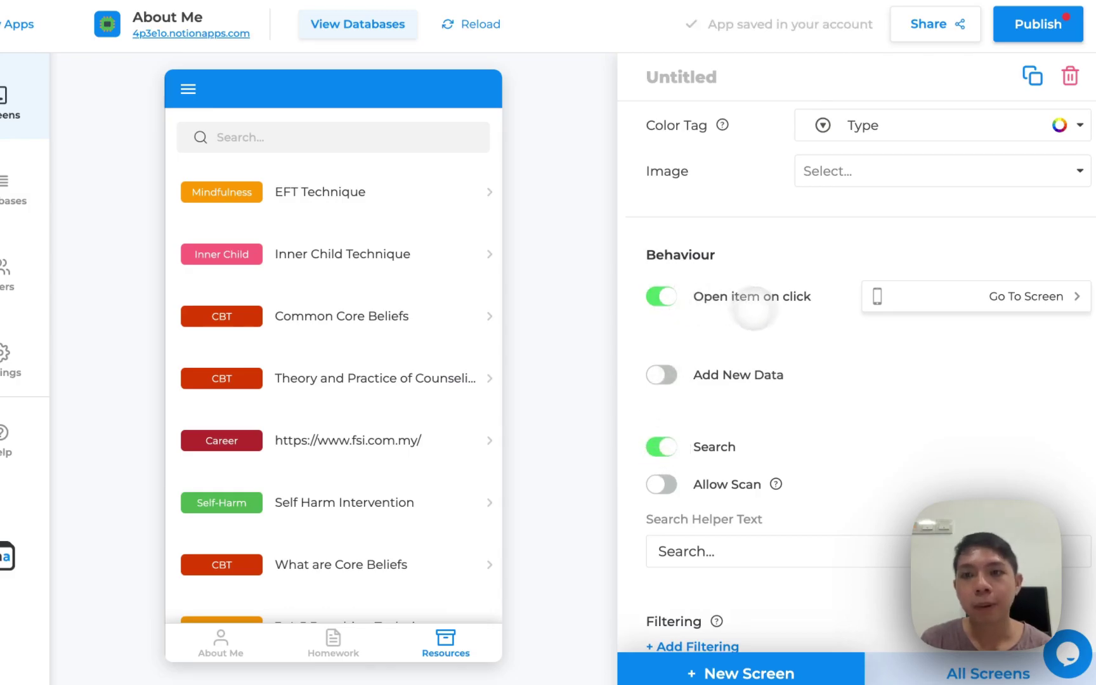
Keep list items opening their details, title the screen 'Resources', and open EFT Technique
{"action": "left_click", "coordinate": [336, 206]}
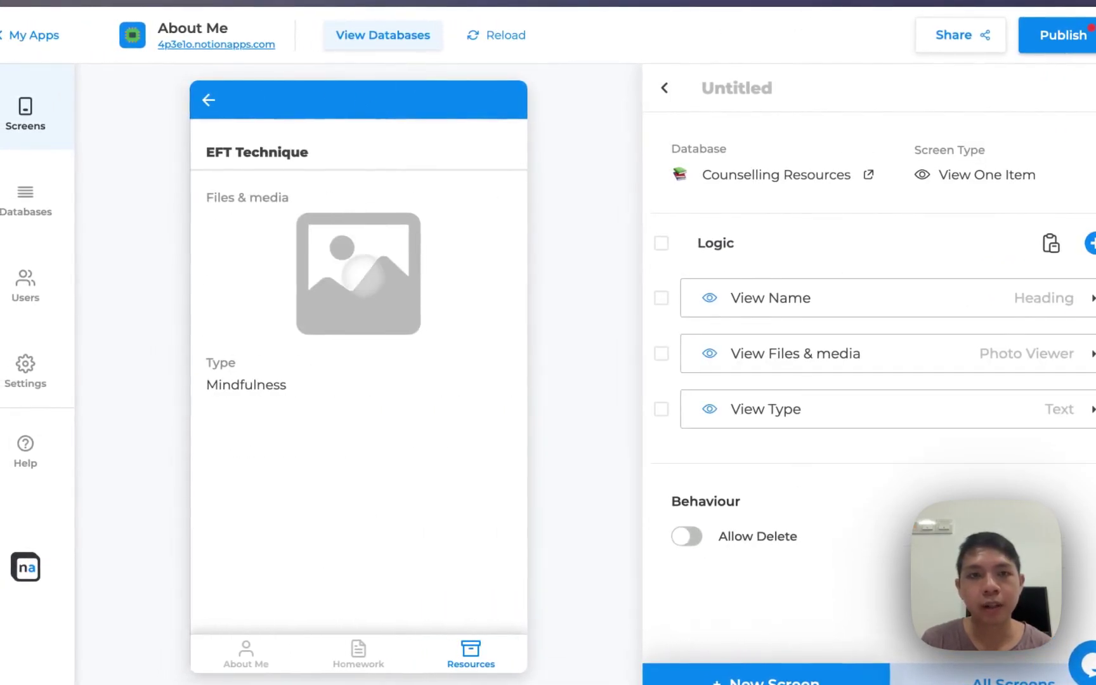
{"action": "left_click", "coordinate": [215, 100]}
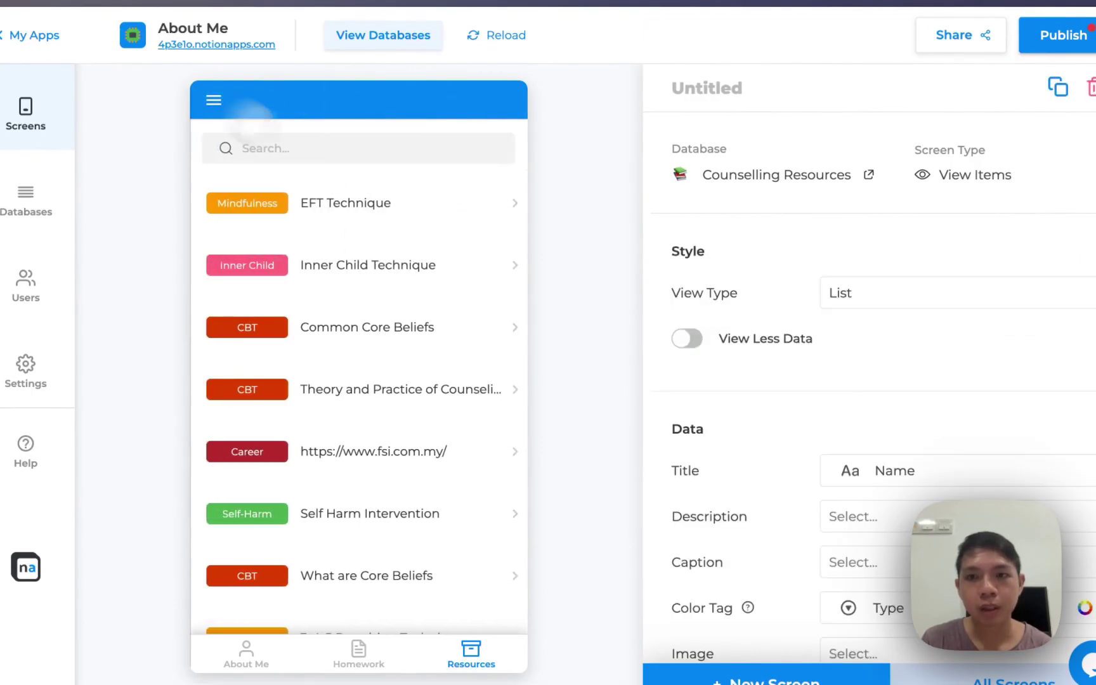
{"action": "scroll", "coordinate": [761, 538], "scroll_direction": "down", "scroll_amount": 5}
{"action": "scroll", "coordinate": [761, 538], "scroll_direction": "down", "scroll_amount": 3}
{"action": "left_click", "coordinate": [688, 257]}
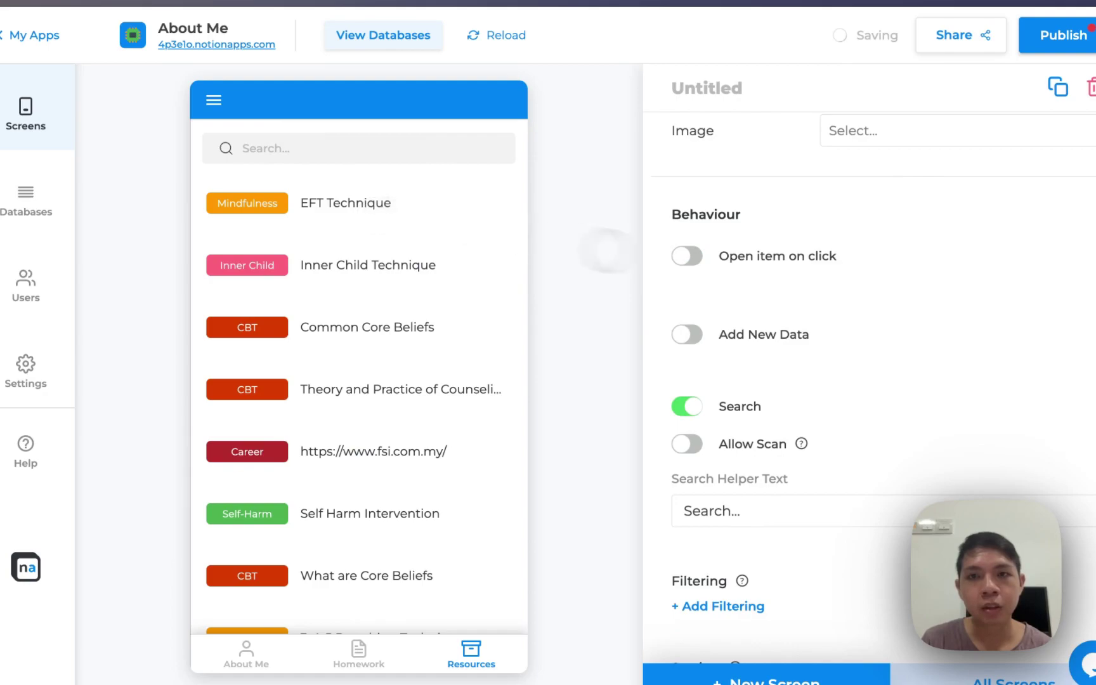
{"action": "left_click", "coordinate": [688, 256]}
{"action": "scroll", "coordinate": [748, 342], "scroll_direction": "down", "scroll_amount": 3}
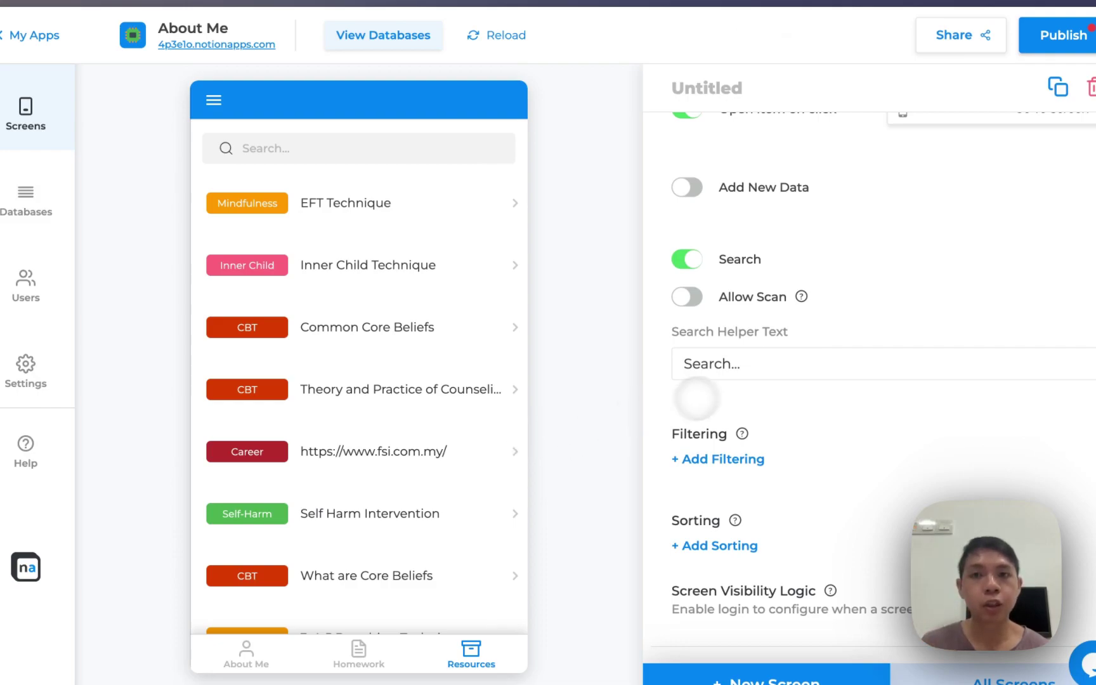
{"action": "scroll", "coordinate": [691, 399], "scroll_direction": "up", "scroll_amount": 6}
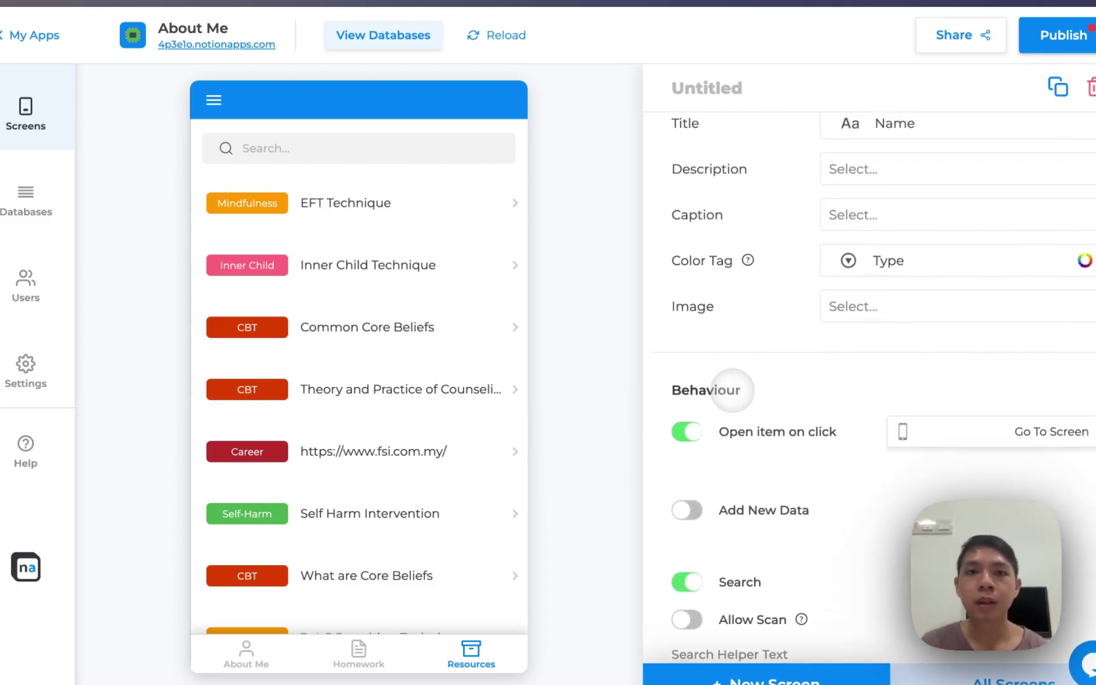
{"action": "left_click", "coordinate": [709, 89]}
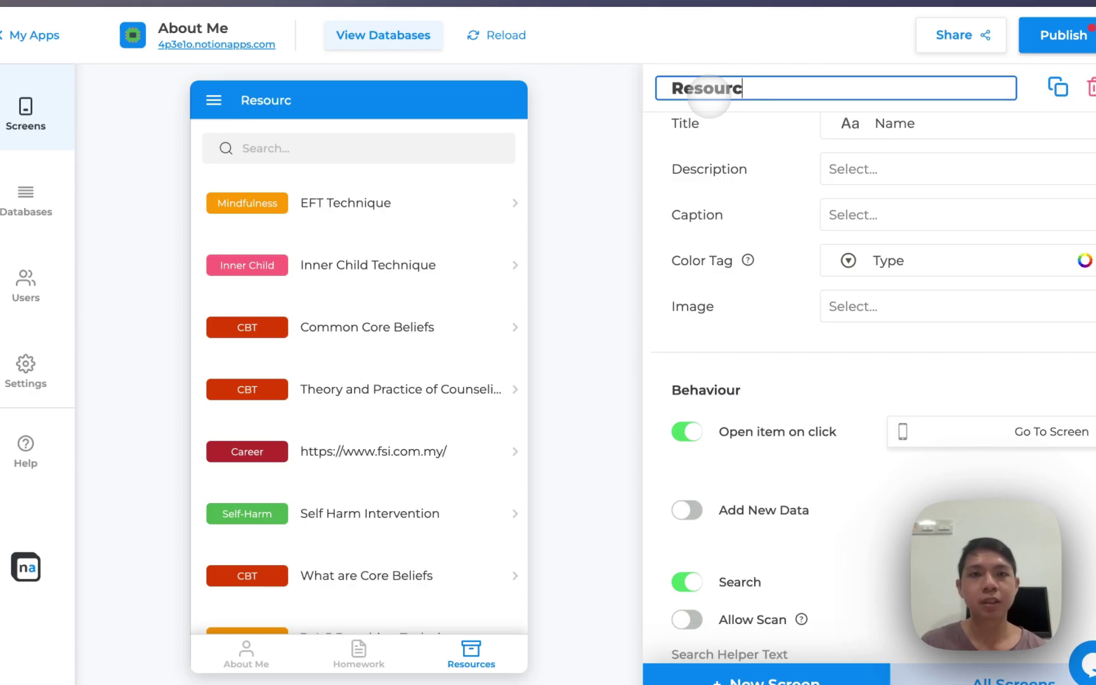
{"action": "left_click", "coordinate": [374, 207]}
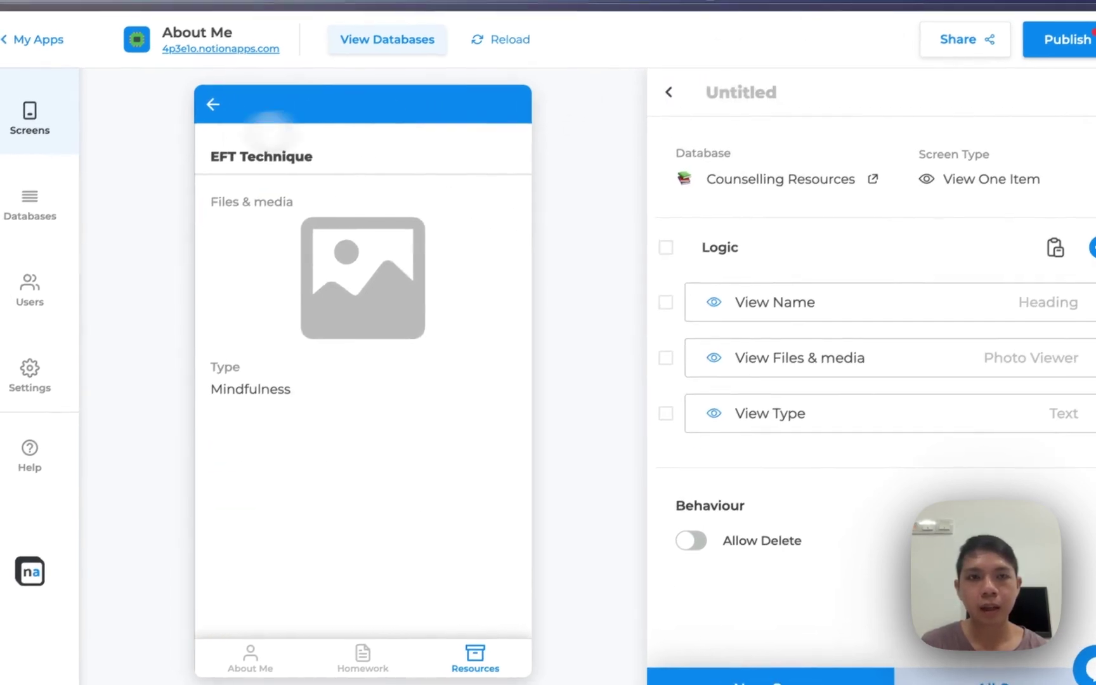
Remove the Type field from the resource detail screen and return to the Resources list
{"action": "left_click", "coordinate": [208, 100]}
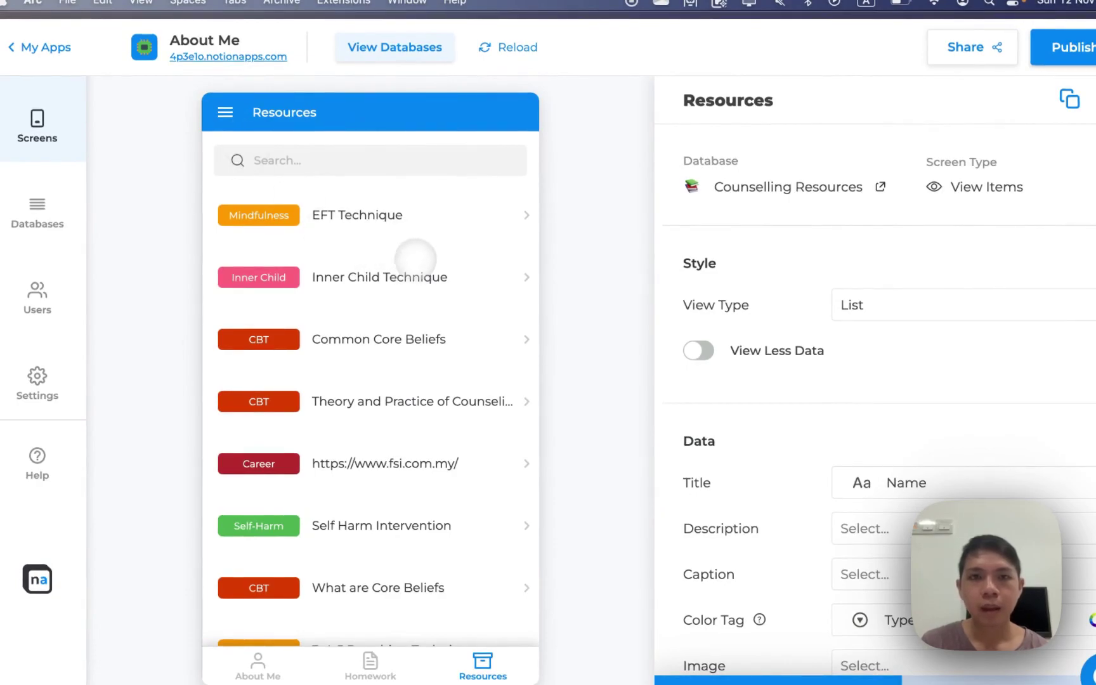
{"action": "left_click", "coordinate": [415, 262]}
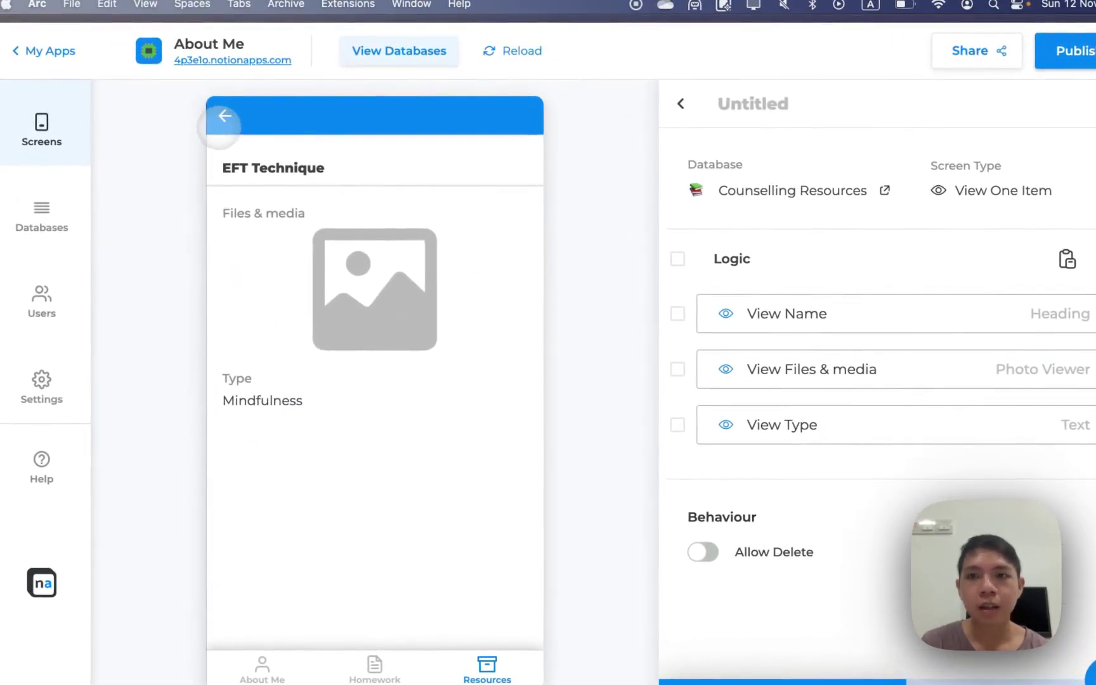
{"action": "left_click", "coordinate": [1078, 409]}
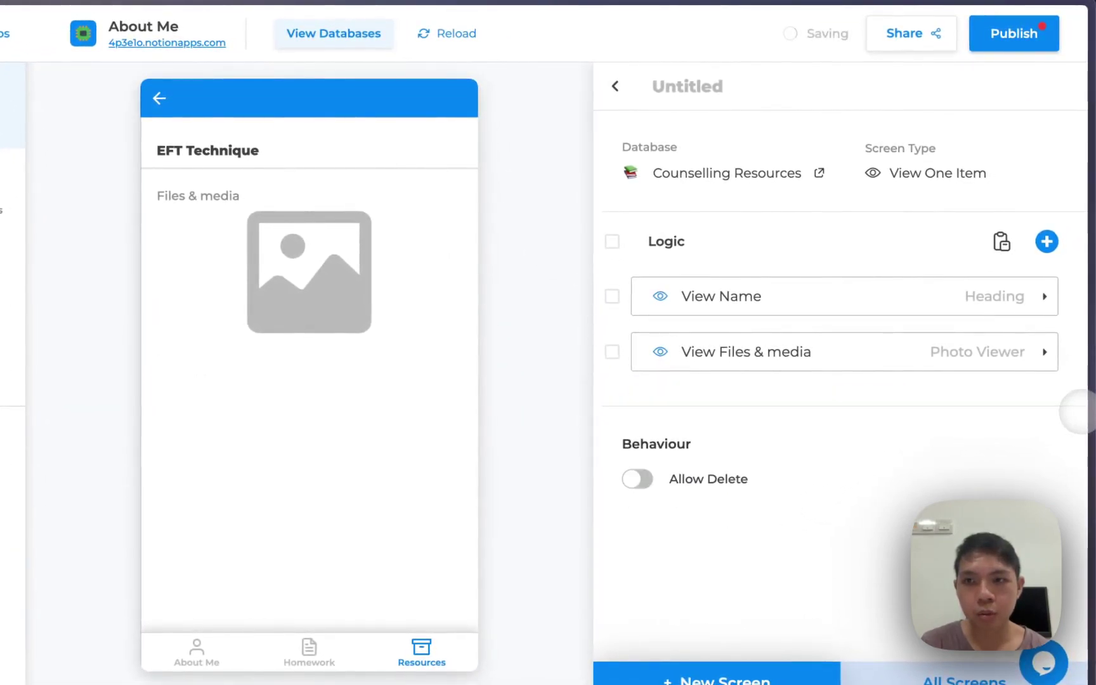
{"action": "left_click", "coordinate": [1045, 241]}
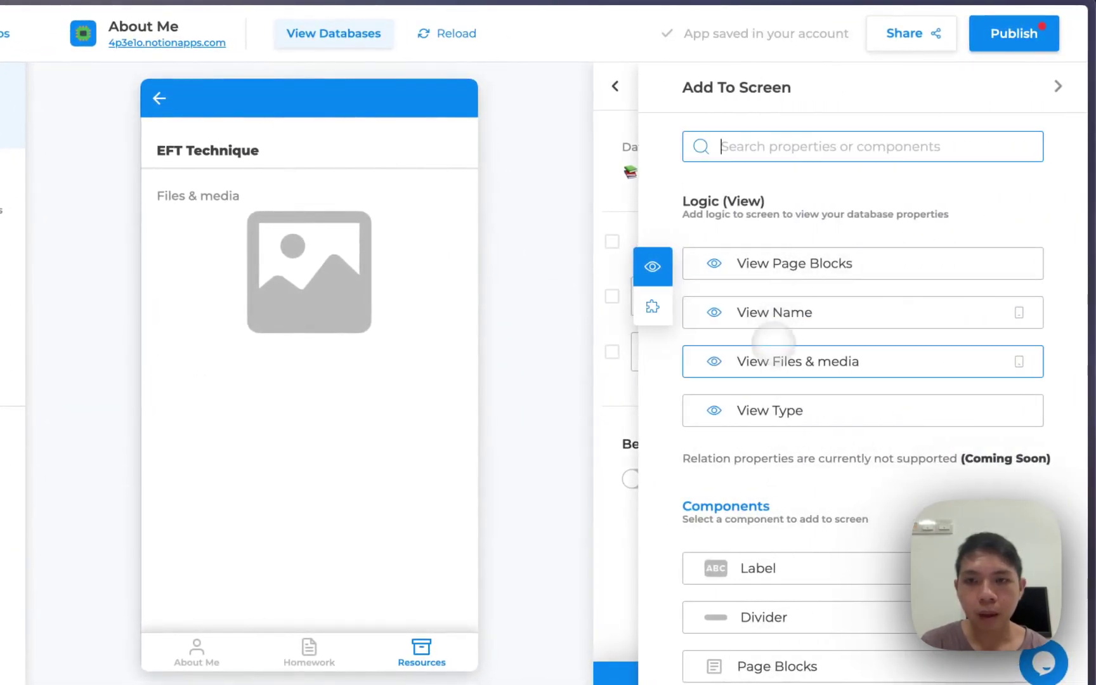
{"action": "left_click", "coordinate": [775, 359]}
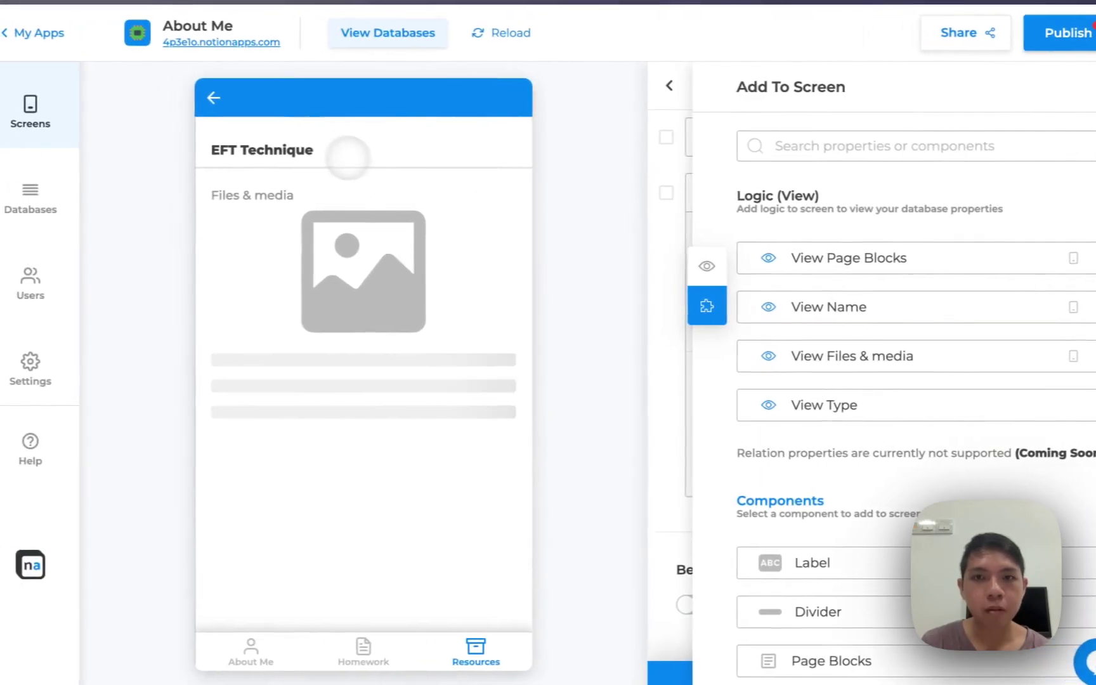
{"action": "left_click", "coordinate": [214, 98]}
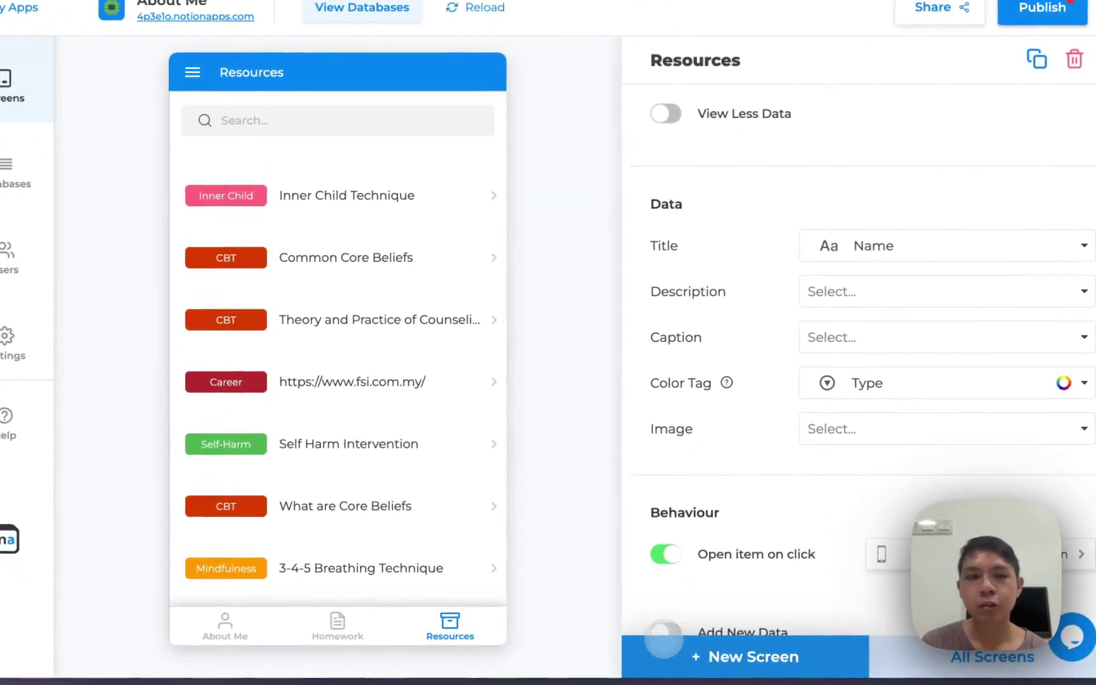
{"action": "left_click", "coordinate": [663, 640]}
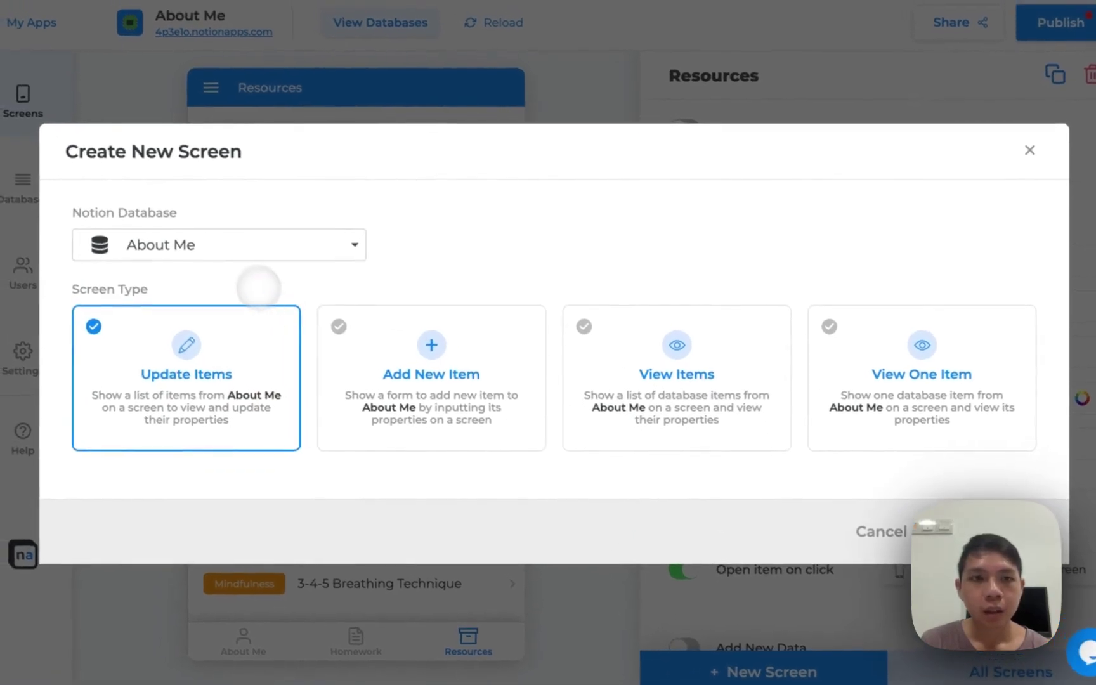
Create an Add New Item form screen on the Q&A database as a fourth tab
{"action": "left_click", "coordinate": [234, 239]}
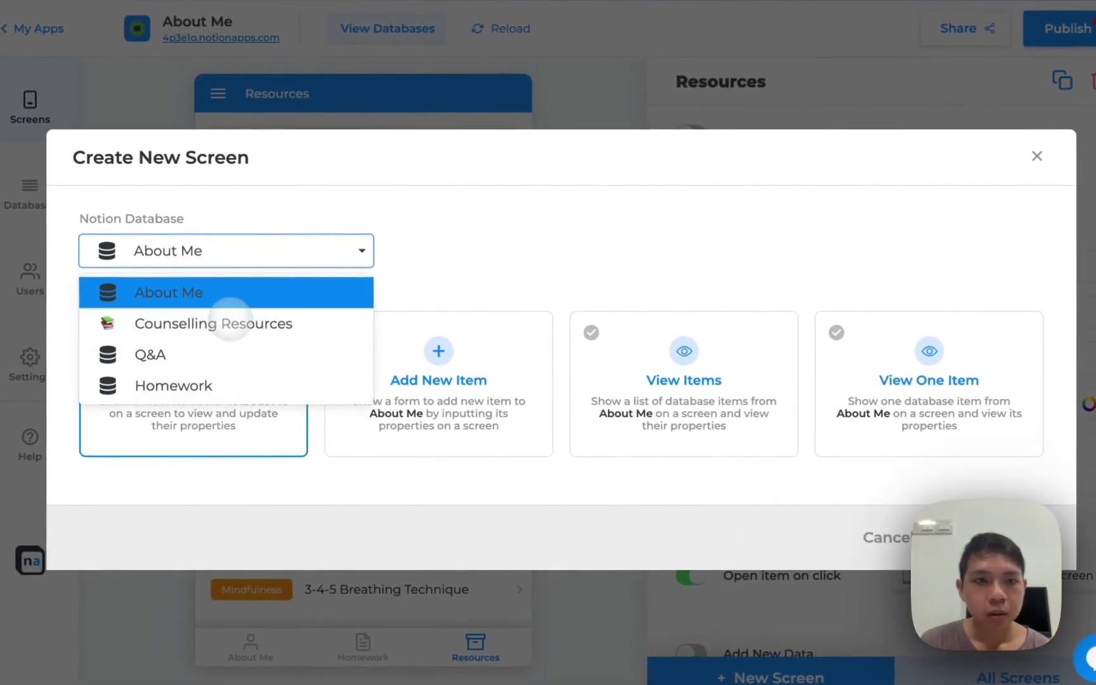
{"action": "left_click", "coordinate": [226, 355]}
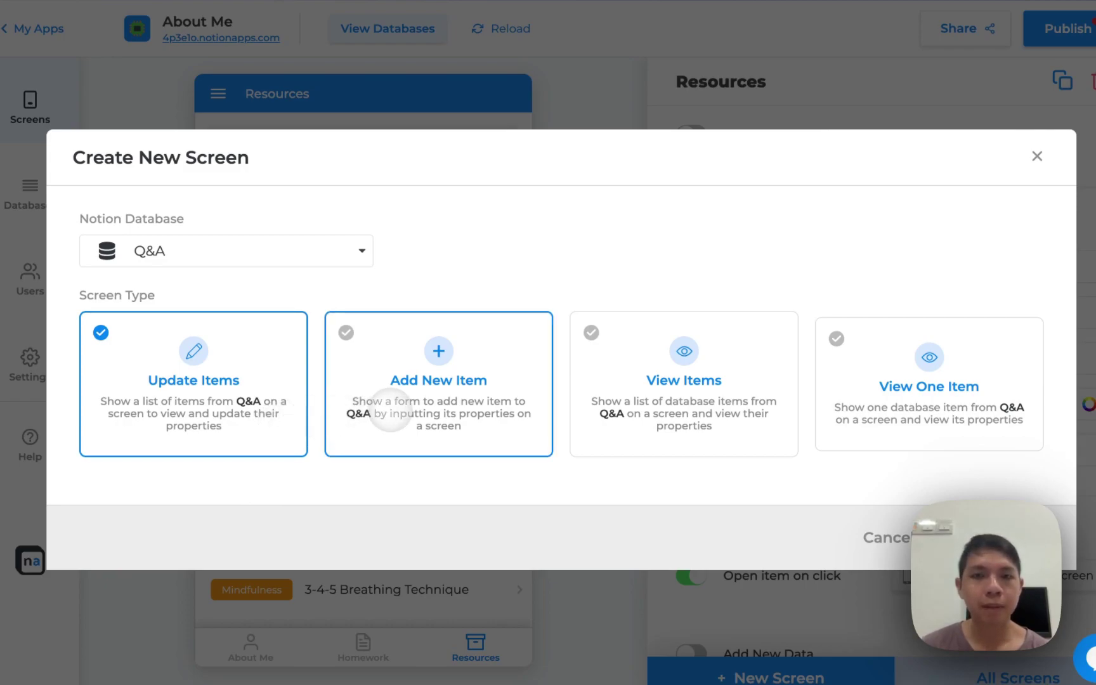
{"action": "left_click", "coordinate": [390, 409]}
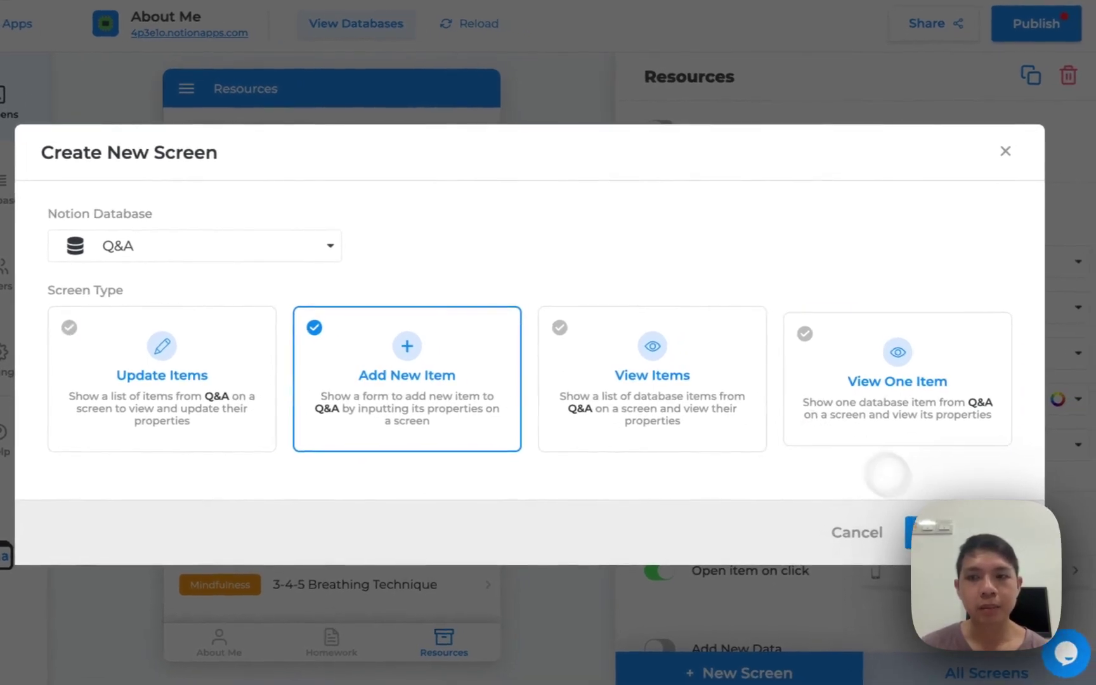
{"action": "left_click", "coordinate": [955, 532]}
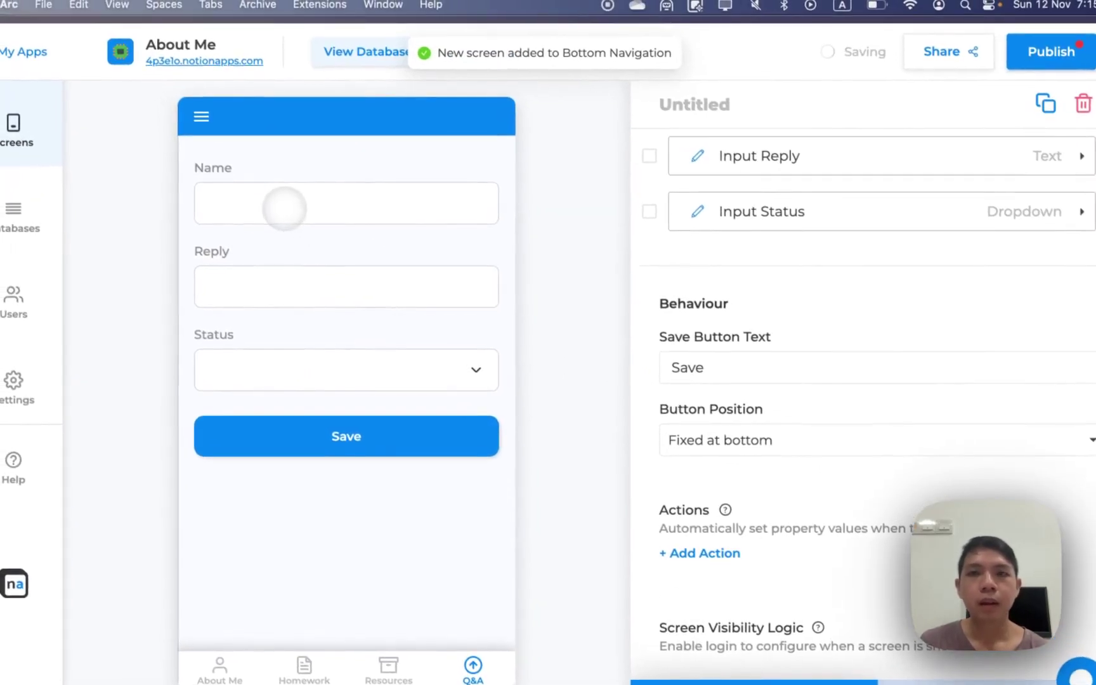
Title the new Q&A screen 'Submit a Question'
{"action": "left_click", "coordinate": [698, 107]}
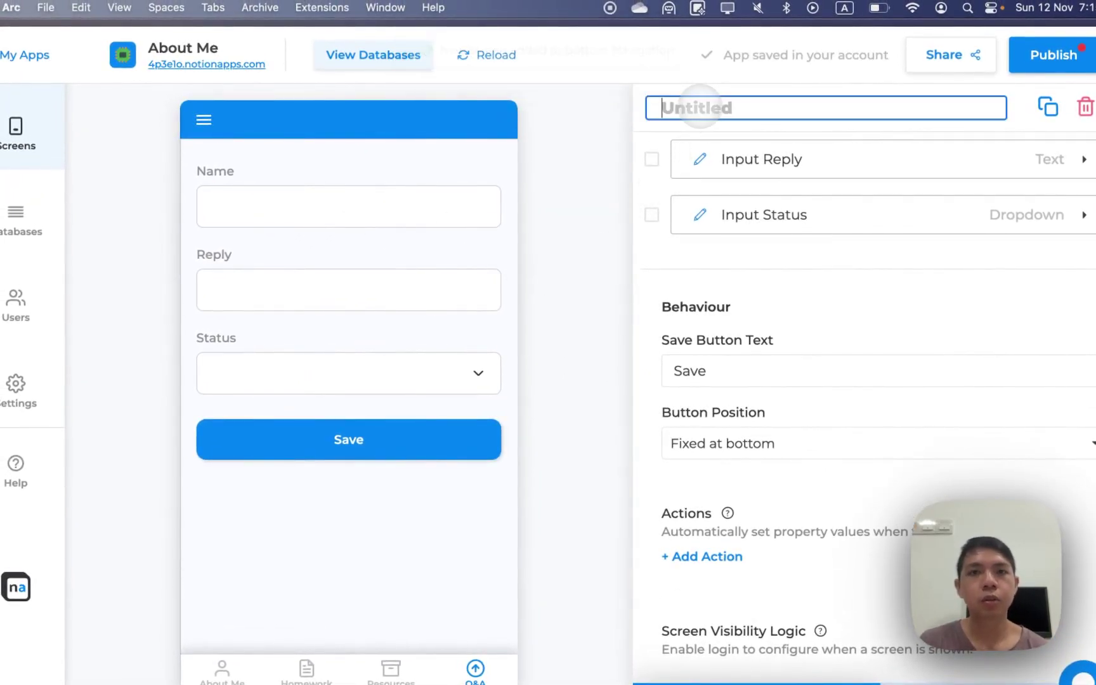
{"action": "type", "text": "Post a Qu"}
{"action": "key", "text": "BackSpace"}
{"action": "key", "text": "BackSpace"}
{"action": "key", "text": "BackSpace"}
{"action": "key", "text": "BackSpace"}
{"action": "key", "text": "BackSpace"}
{"action": "key", "text": "BackSpace"}
{"action": "key", "text": "BackSpace"}
{"action": "key", "text": "BackSpace"}
{"action": "key", "text": "BackSpace"}
{"action": "type", "text": "Submit a Question"}
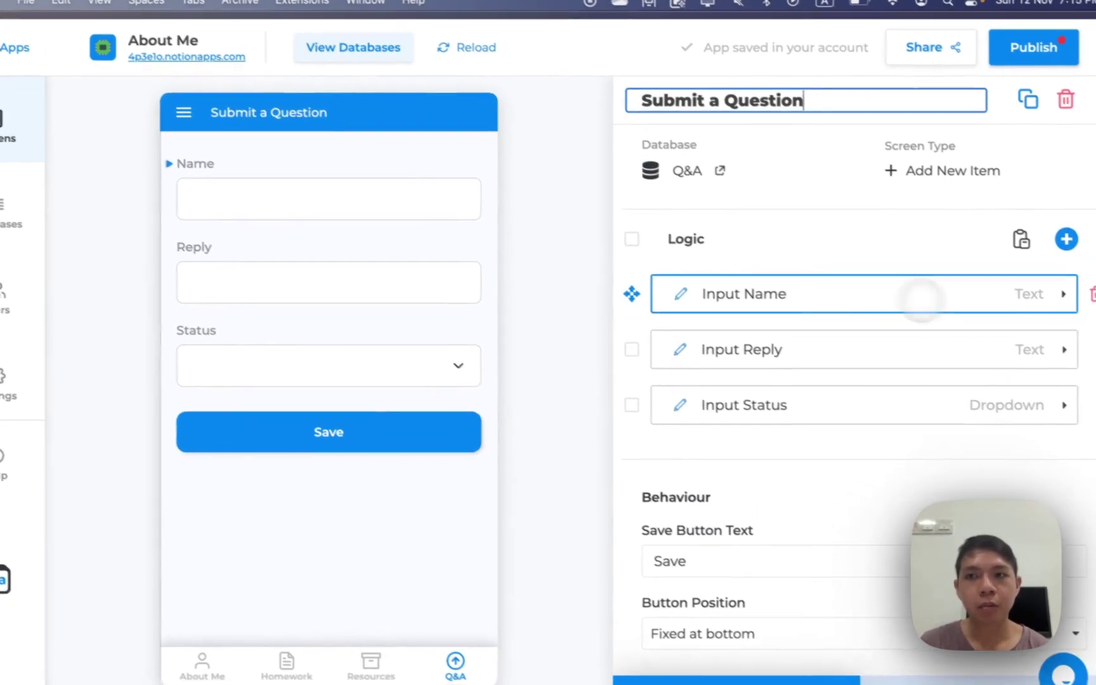
Delete the Name, Reply and Status inputs so only the Save button remains
{"action": "left_click", "coordinate": [1090, 293]}
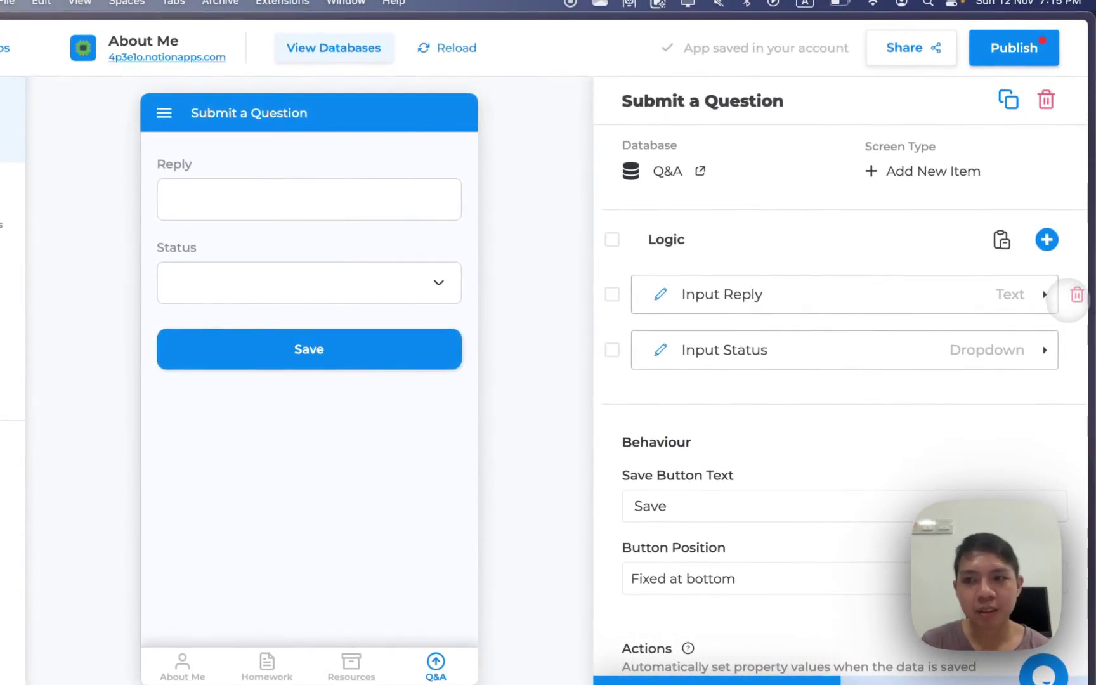
{"action": "left_click", "coordinate": [1073, 295]}
{"action": "left_click", "coordinate": [1073, 295]}
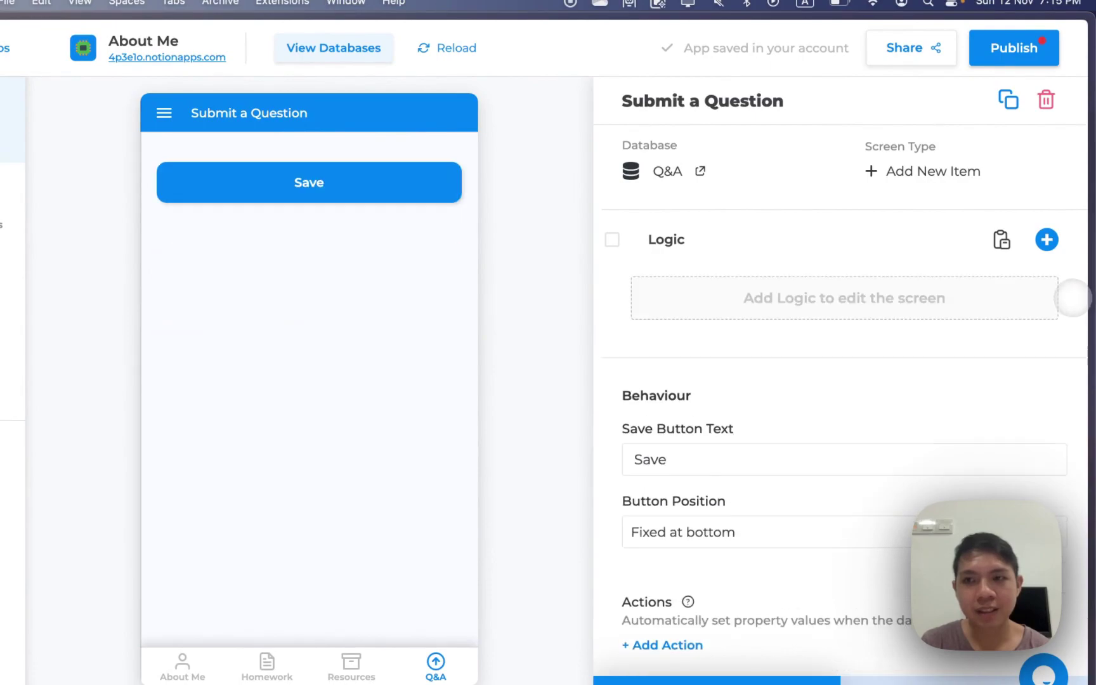
{"action": "left_click", "coordinate": [1046, 239]}
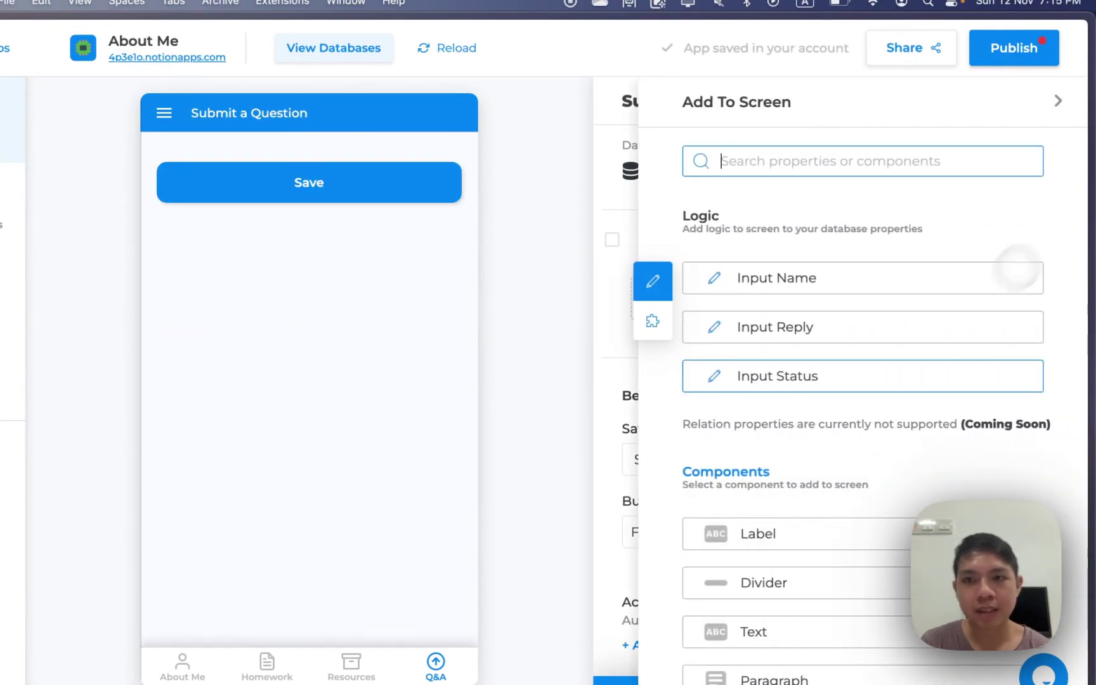
{"action": "scroll", "coordinate": [1014, 317], "scroll_direction": "down", "scroll_amount": 3}
{"action": "scroll", "coordinate": [939, 355], "scroll_direction": "up", "scroll_amount": 3}
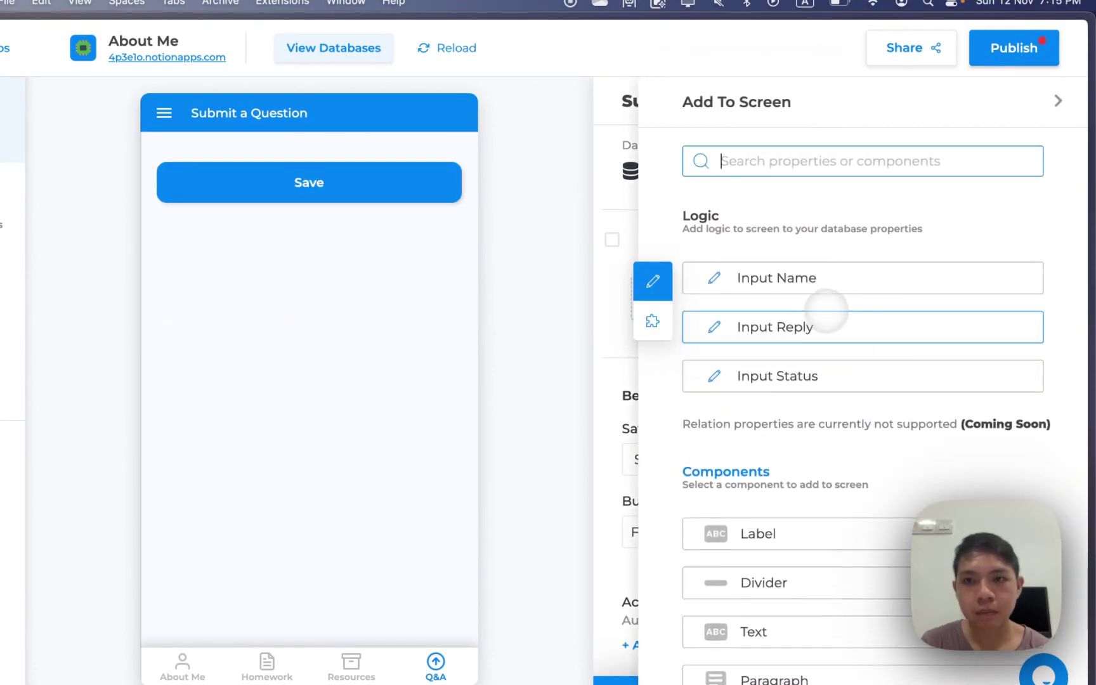
{"action": "scroll", "coordinate": [838, 406], "scroll_direction": "down", "scroll_amount": 1}
{"action": "scroll", "coordinate": [839, 416], "scroll_direction": "up", "scroll_amount": 1}
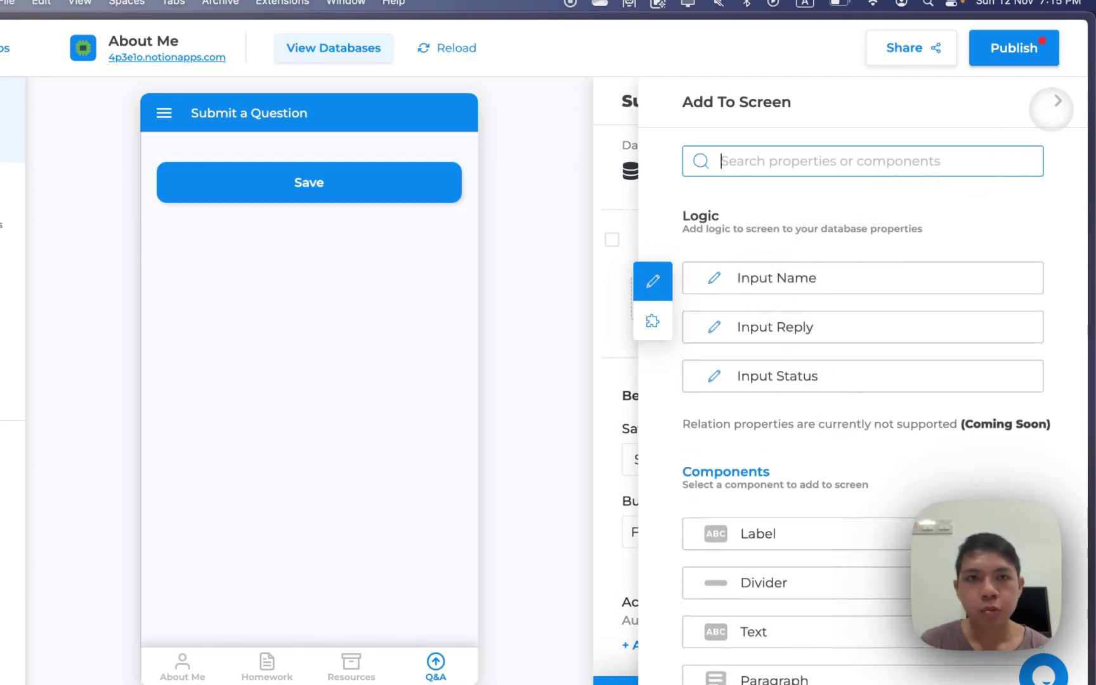
{"action": "left_click", "coordinate": [1054, 104]}
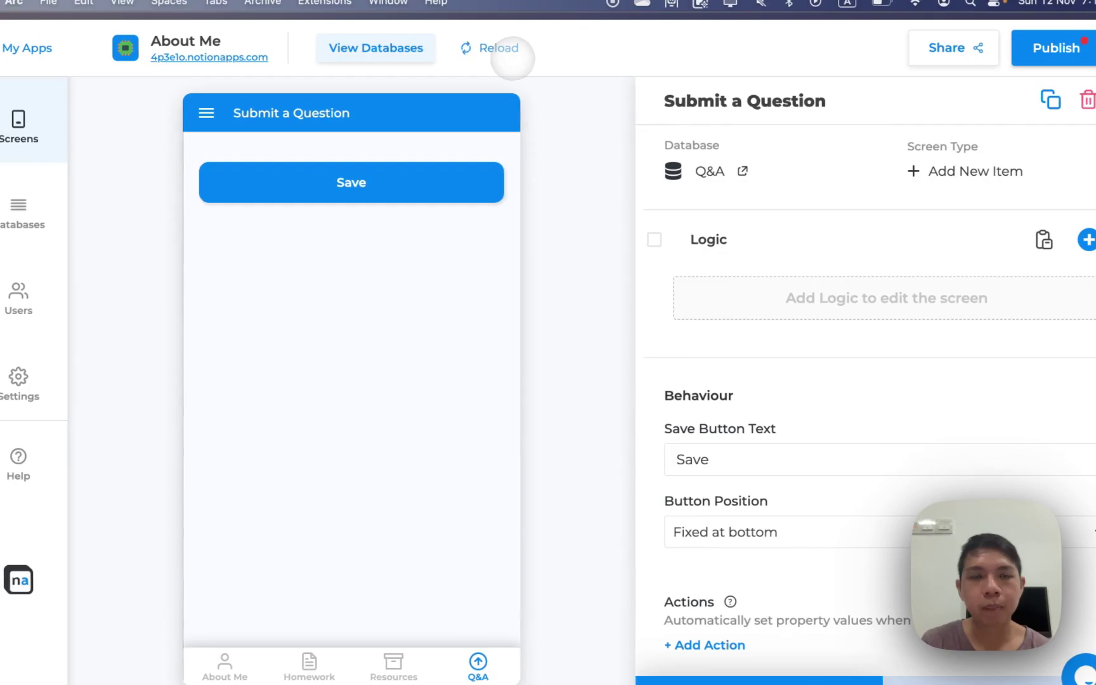
Reload the app's databases from Notion so the form links to Forum
{"action": "left_click", "coordinate": [499, 50]}
{"action": "left_click", "coordinate": [566, 469]}
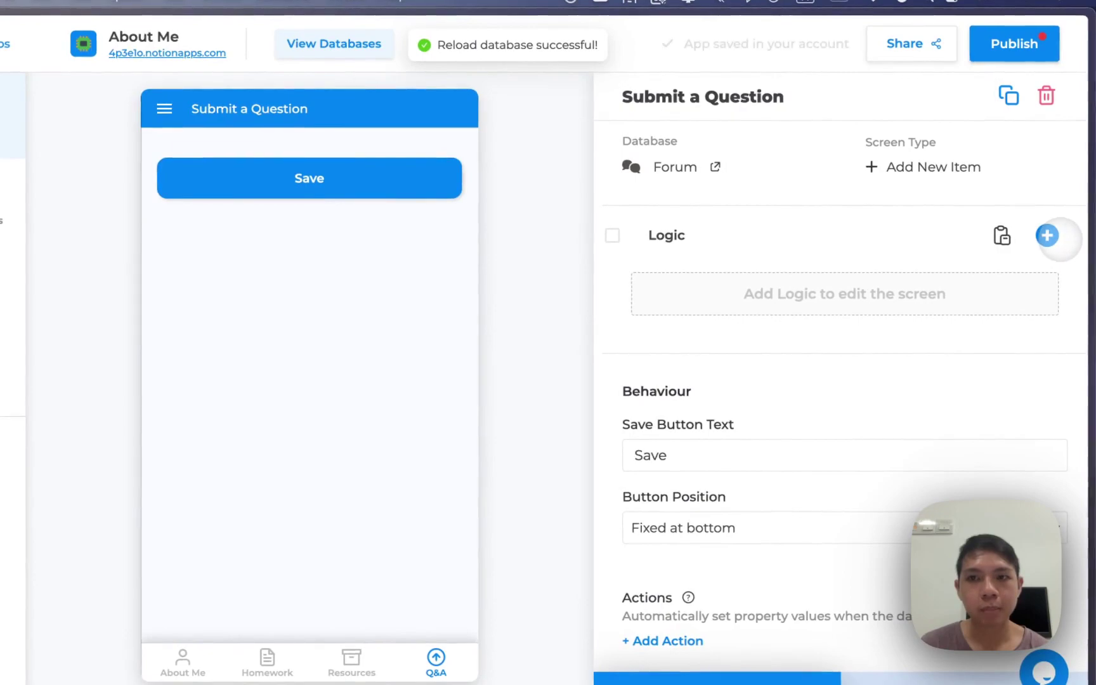
{"action": "left_click", "coordinate": [1047, 235]}
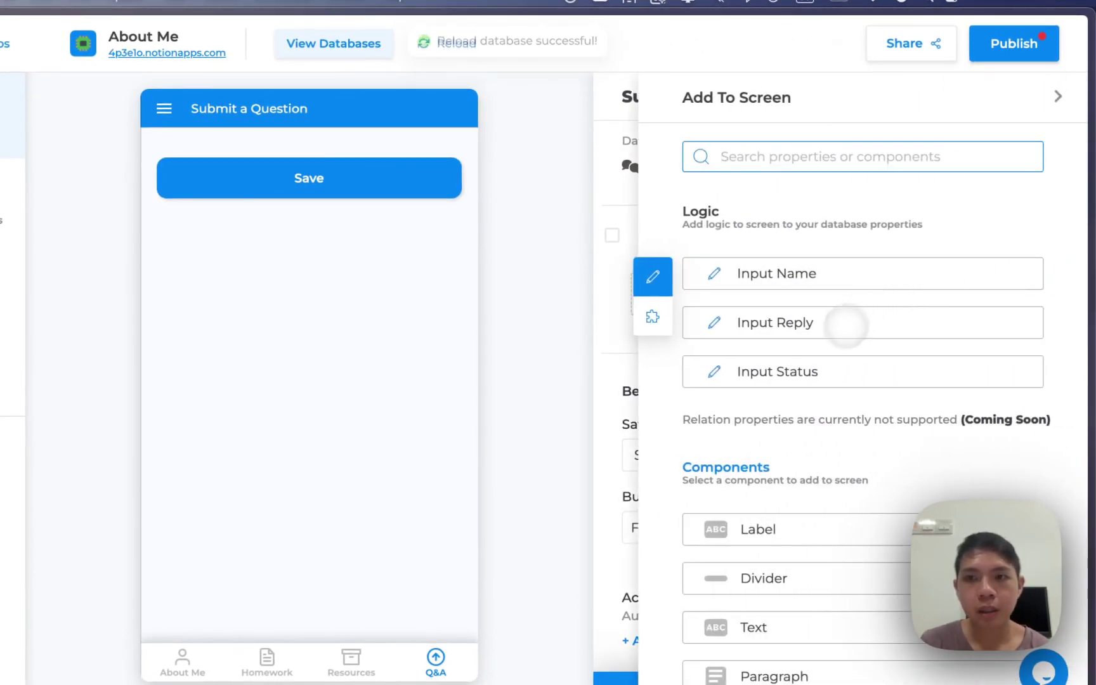
{"action": "scroll", "coordinate": [786, 380], "scroll_direction": "down", "scroll_amount": 1}
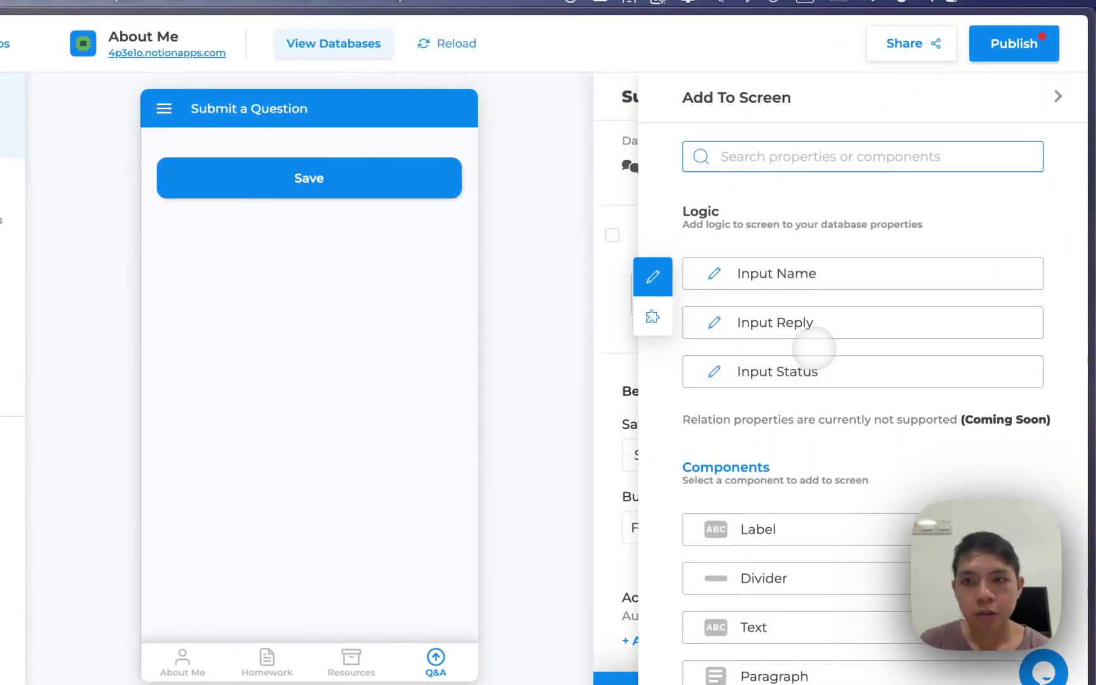
{"action": "scroll", "coordinate": [823, 425], "scroll_direction": "down", "scroll_amount": 5}
{"action": "scroll", "coordinate": [822, 432], "scroll_direction": "up", "scroll_amount": 5}
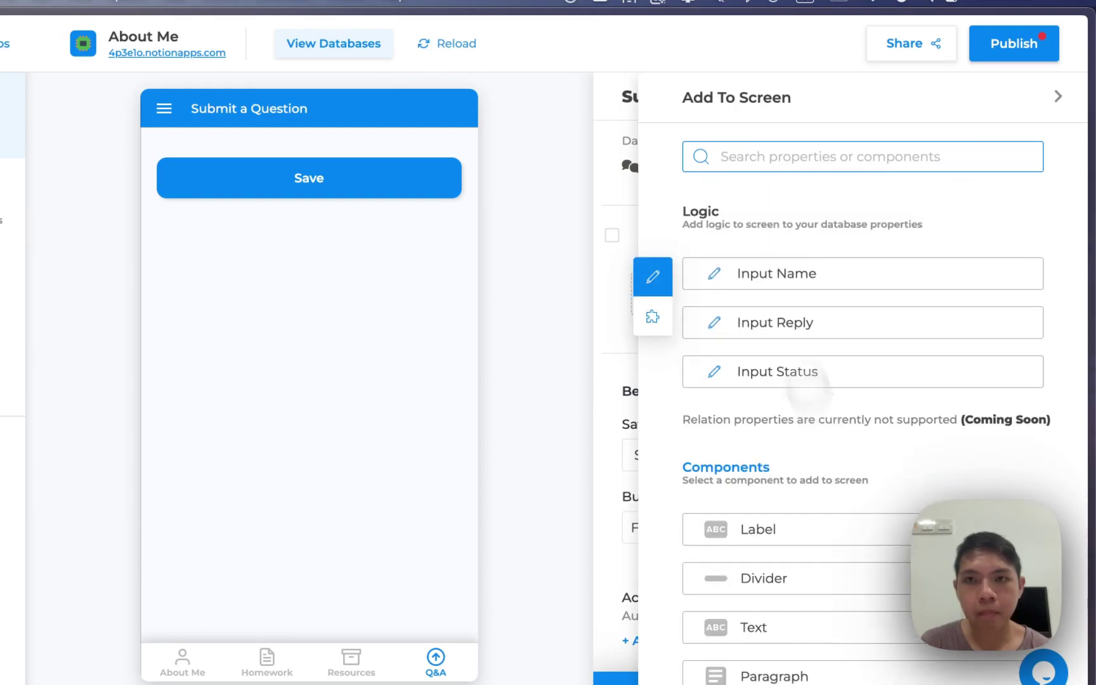
{"action": "left_click", "coordinate": [1057, 95]}
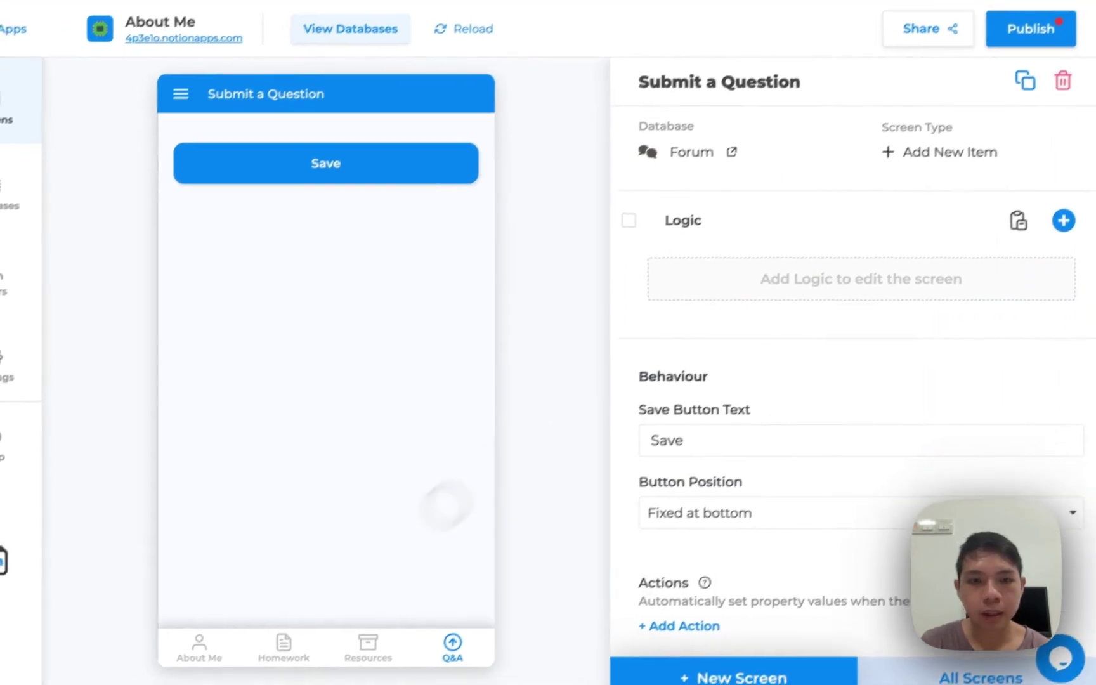
Add an Input Name field to the Submit a Question form above Save
{"action": "left_click", "coordinate": [266, 663]}
{"action": "left_click", "coordinate": [351, 663]}
{"action": "left_click", "coordinate": [478, 624]}
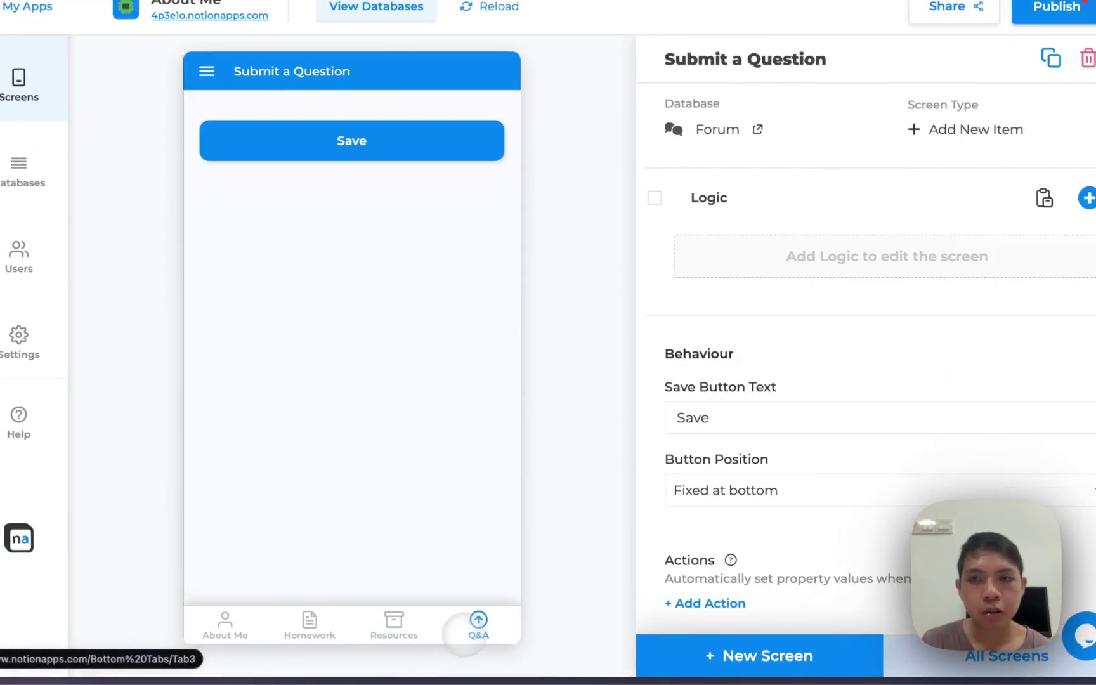
{"action": "left_click", "coordinate": [1047, 227]}
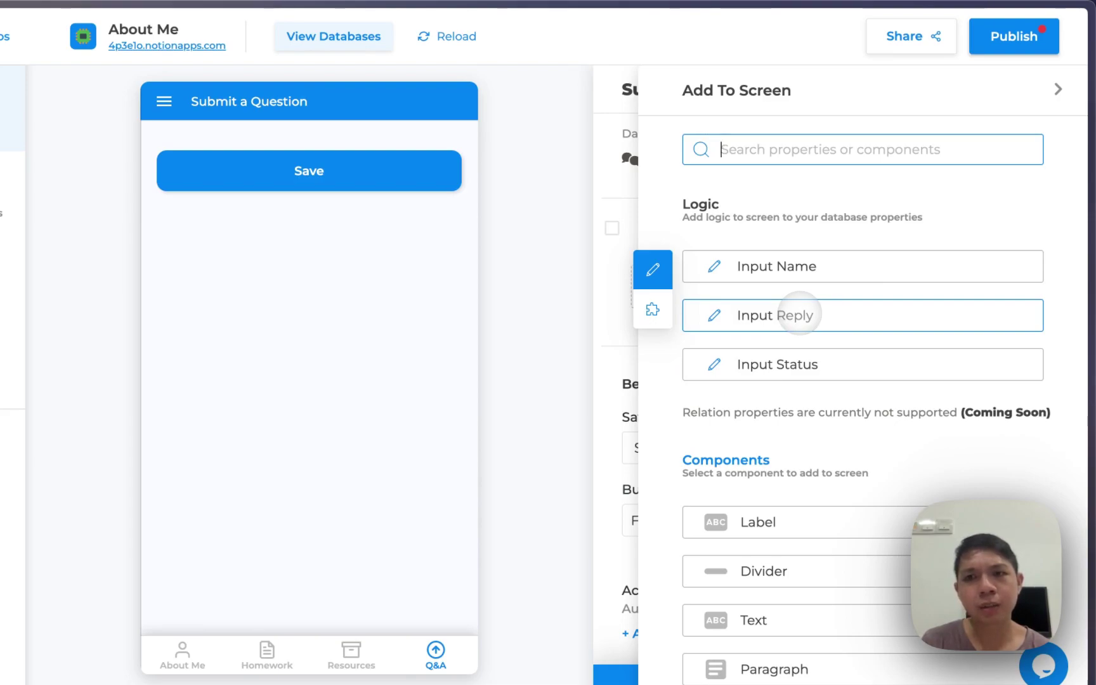
{"action": "left_click", "coordinate": [790, 272]}
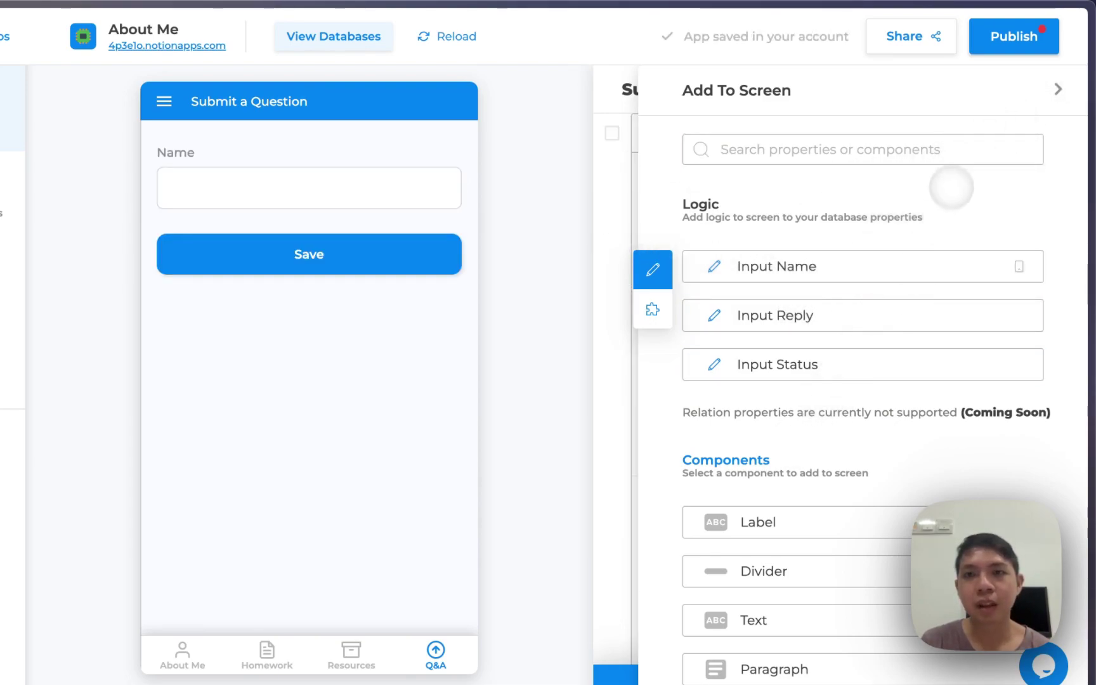
Relabel the input 'Question' as a required paragraph with hint 'Please do not provide your name.'
{"action": "left_click", "coordinate": [1057, 89]}
{"action": "left_click", "coordinate": [731, 367]}
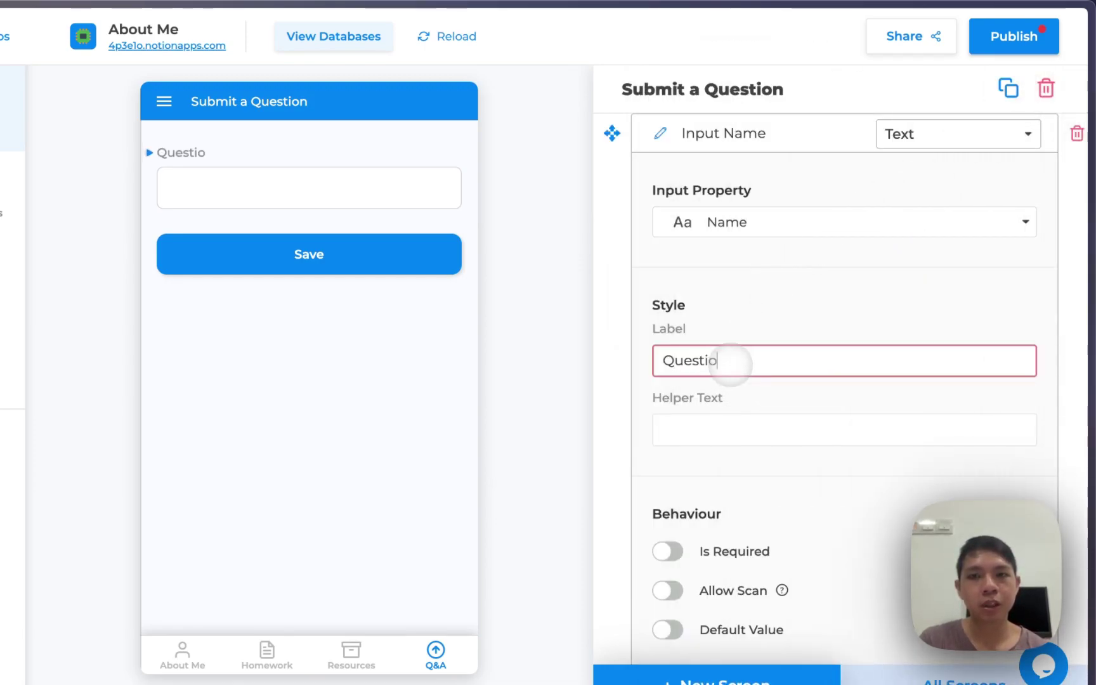
{"action": "left_click", "coordinate": [801, 420]}
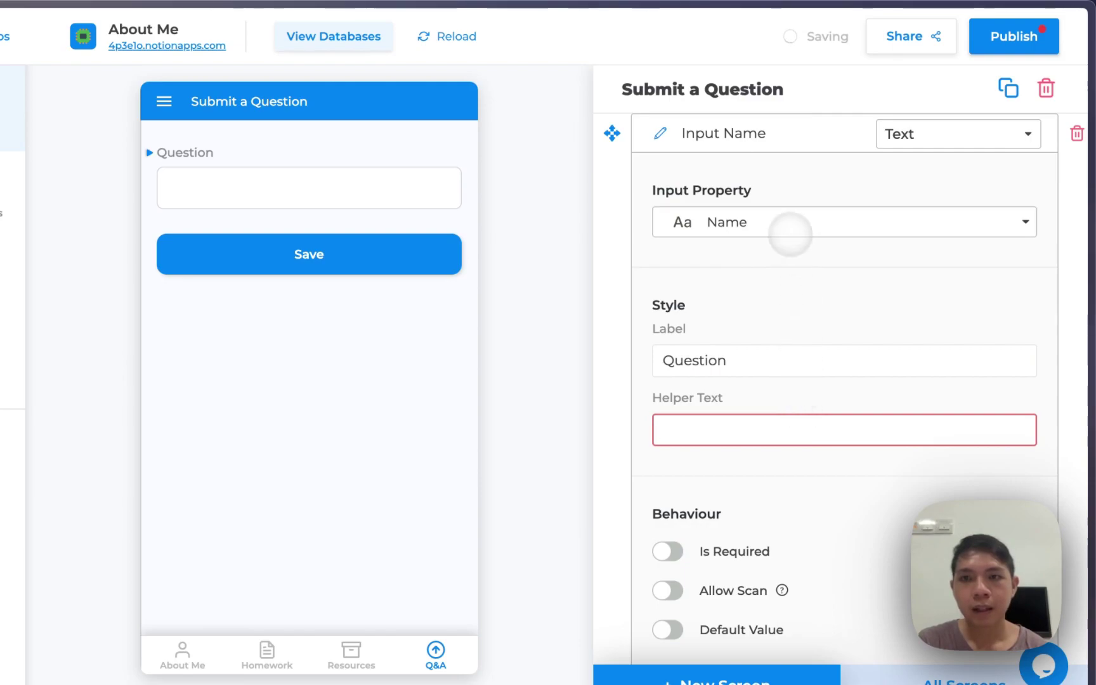
{"action": "left_click", "coordinate": [915, 131]}
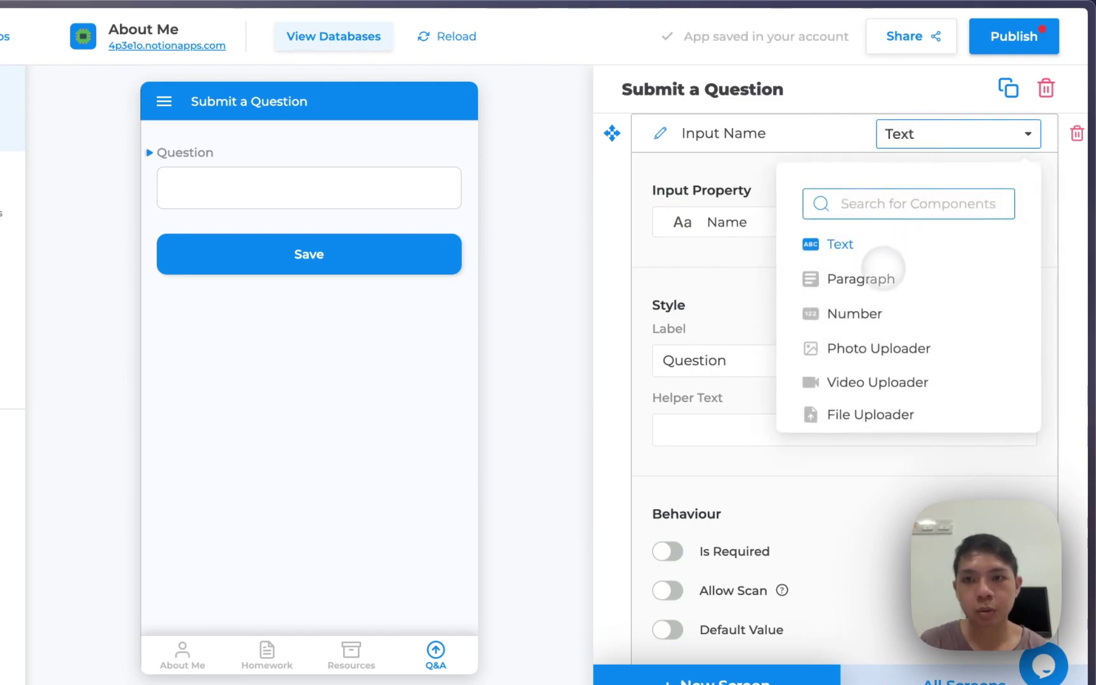
{"action": "left_click", "coordinate": [868, 284]}
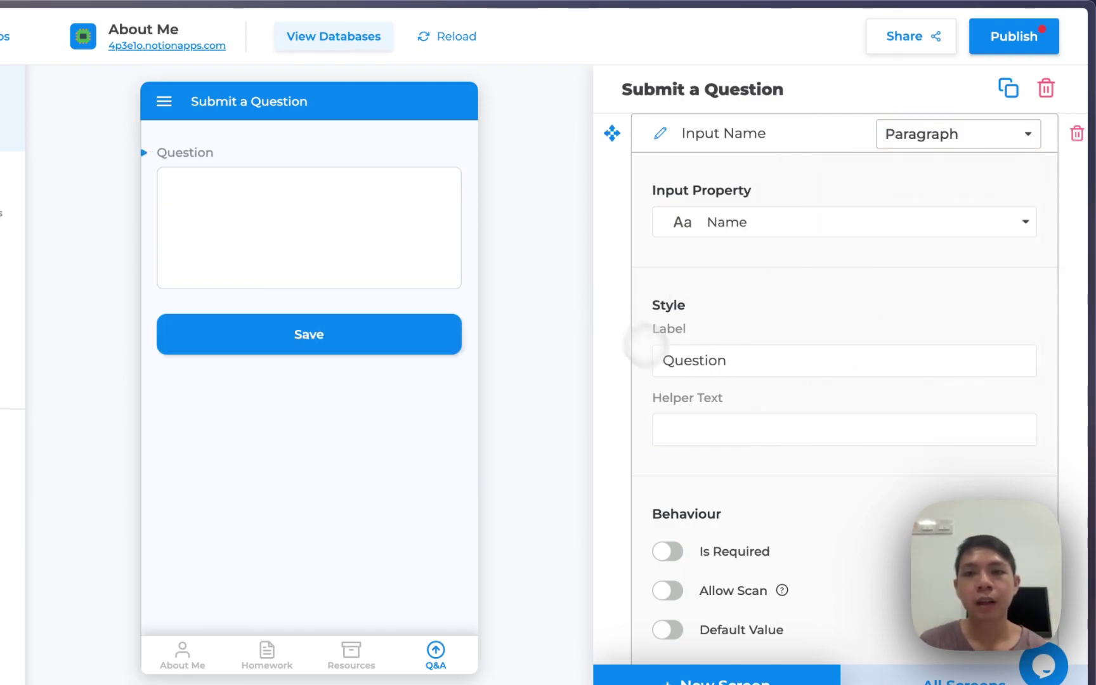
{"action": "left_click", "coordinate": [674, 430]}
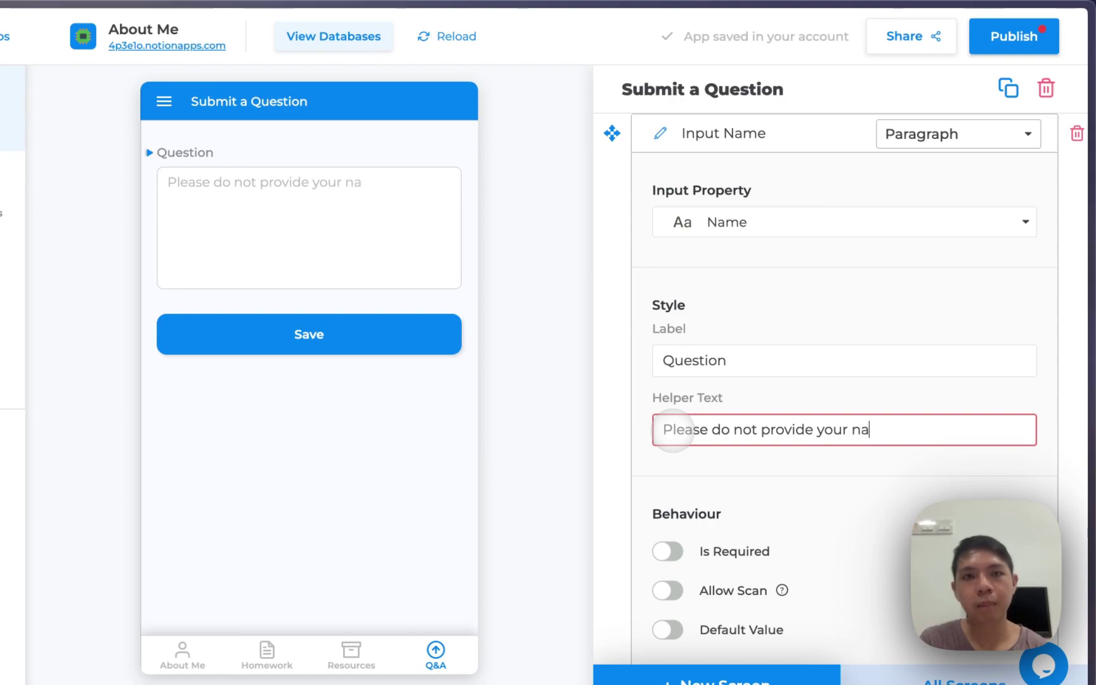
{"action": "left_click", "coordinate": [667, 551]}
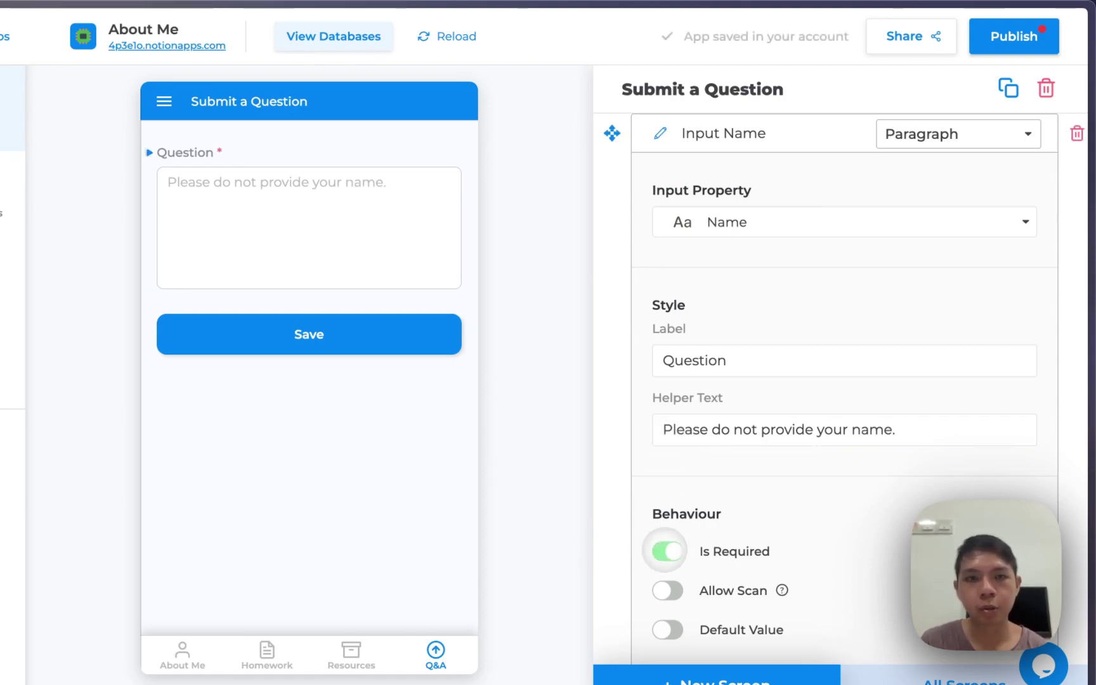
{"action": "scroll", "coordinate": [691, 555], "scroll_direction": "down", "scroll_amount": 3}
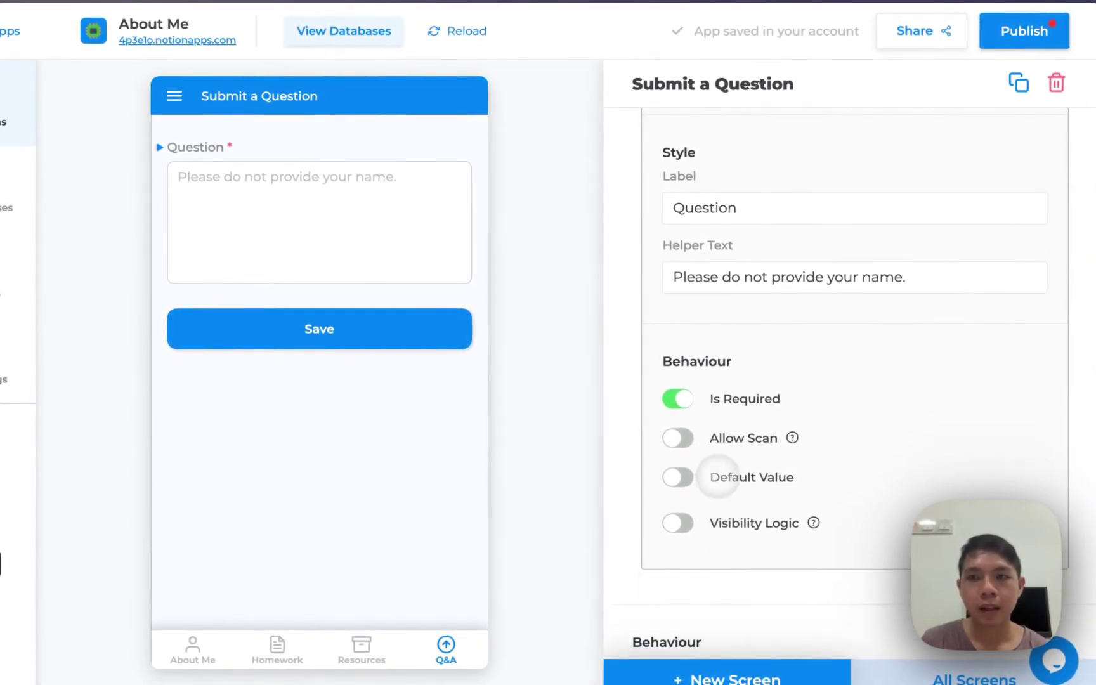
{"action": "scroll", "coordinate": [723, 469], "scroll_direction": "down", "scroll_amount": 3}
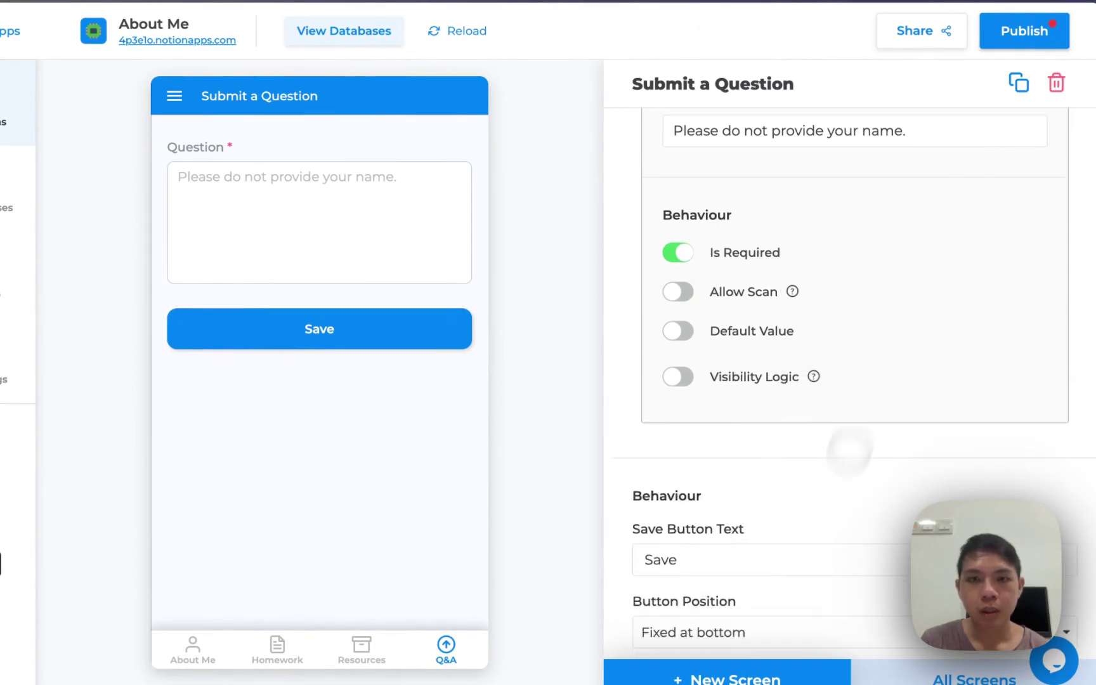
{"action": "left_click", "coordinate": [393, 634]}
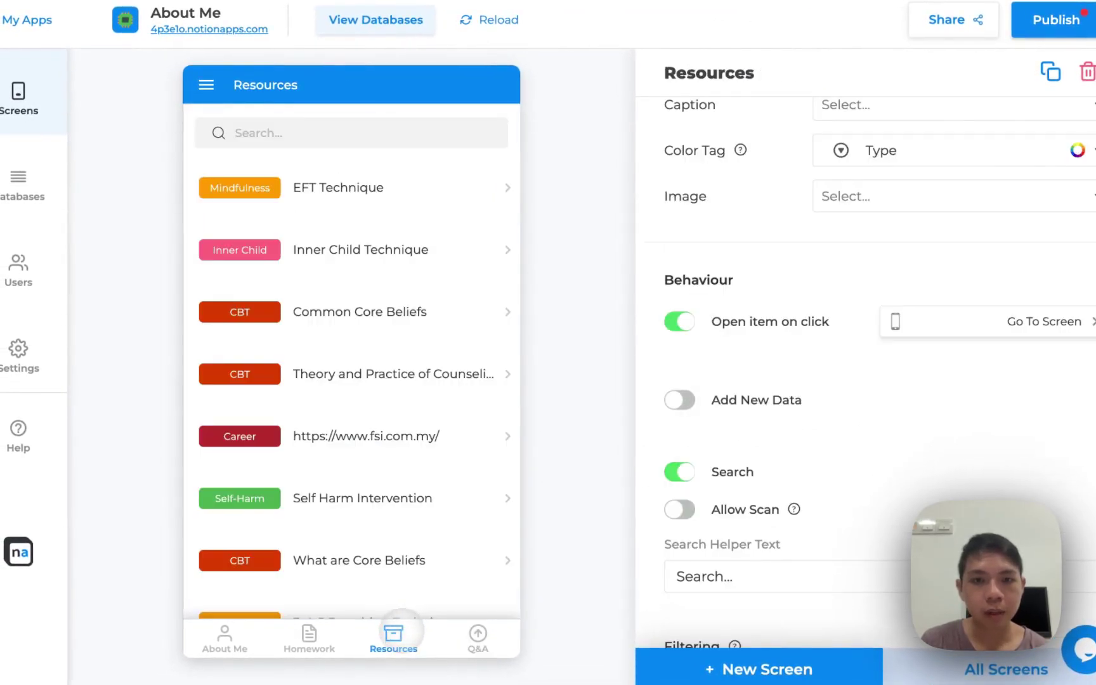
{"action": "left_click", "coordinate": [477, 634]}
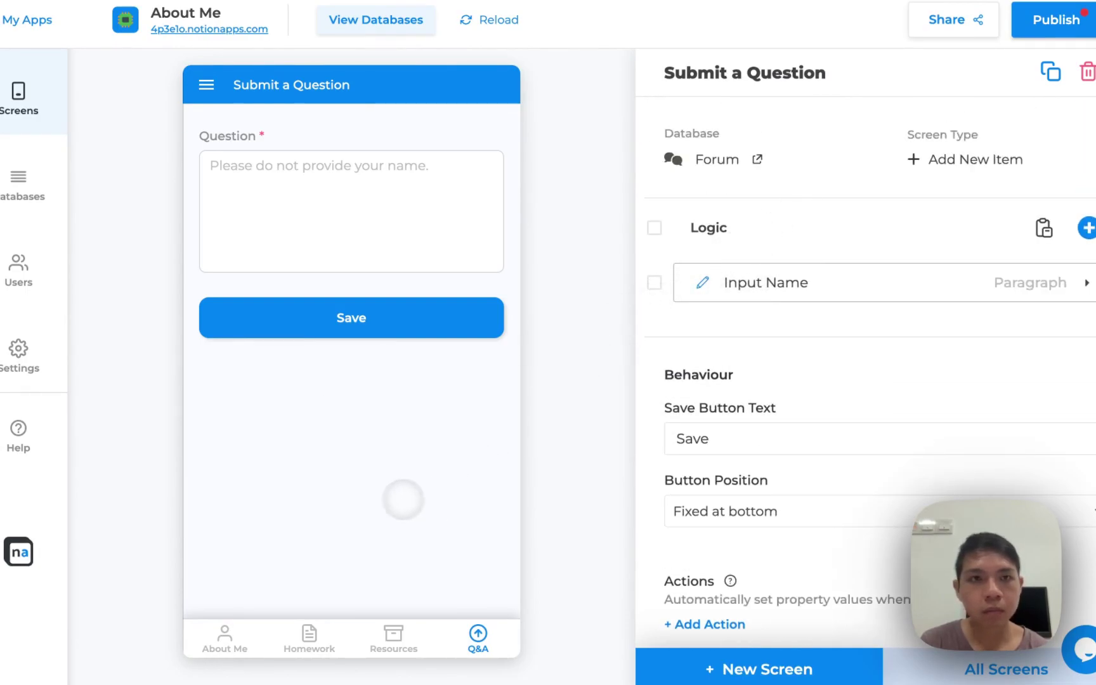
Set the Submit a Question save button position to Fixed at bottom after trying Floating
{"action": "left_click", "coordinate": [393, 634]}
{"action": "left_click", "coordinate": [477, 634]}
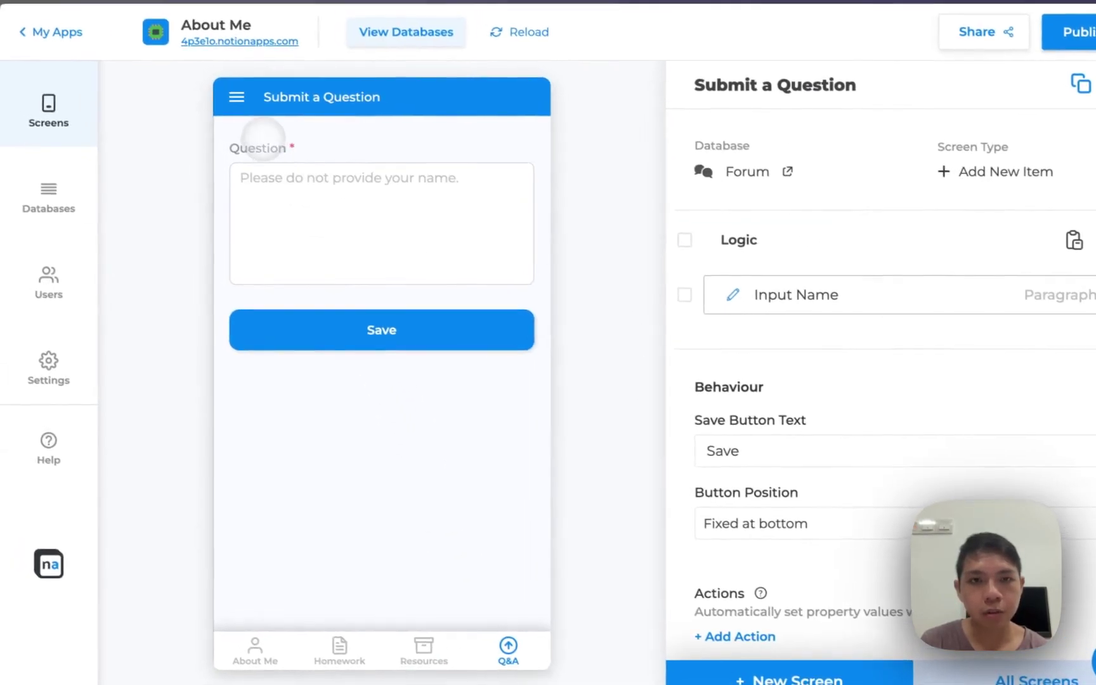
{"action": "left_click", "coordinate": [825, 291]}
{"action": "left_click", "coordinate": [787, 239]}
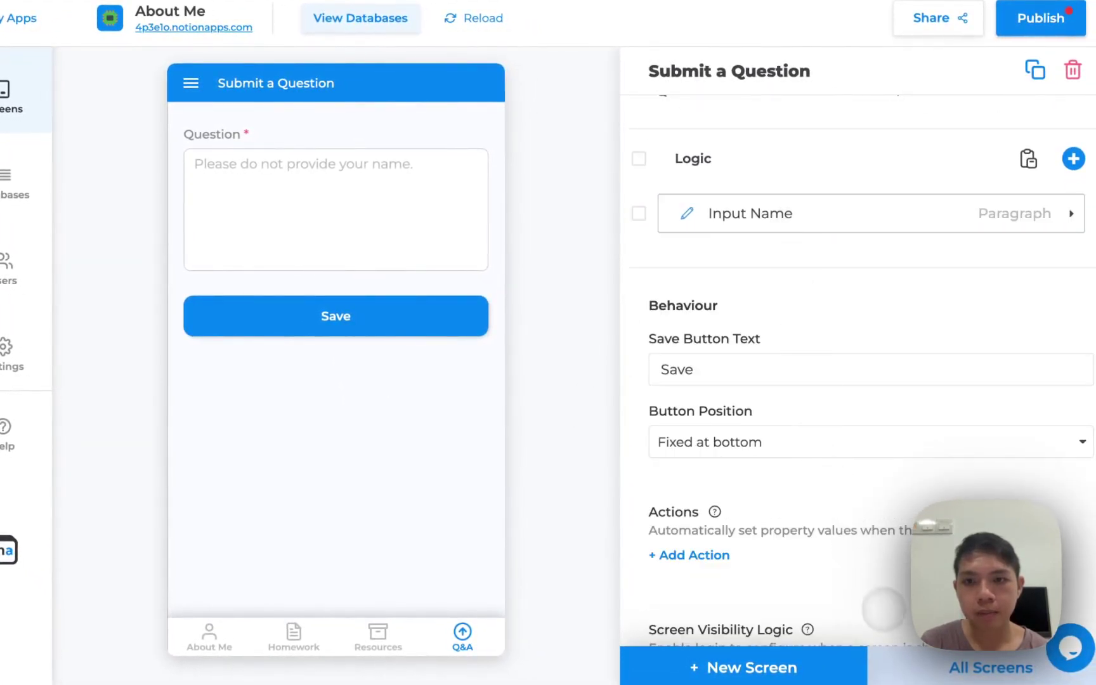
{"action": "left_click", "coordinate": [861, 438]}
{"action": "left_click", "coordinate": [829, 482]}
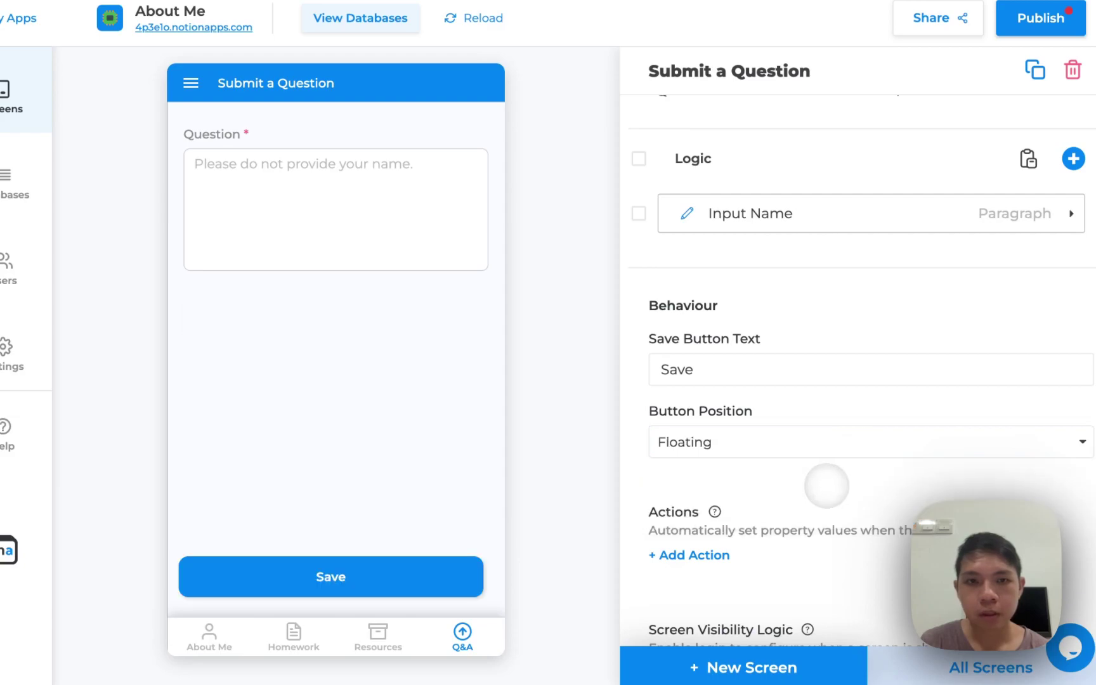
{"action": "left_click", "coordinate": [814, 439]}
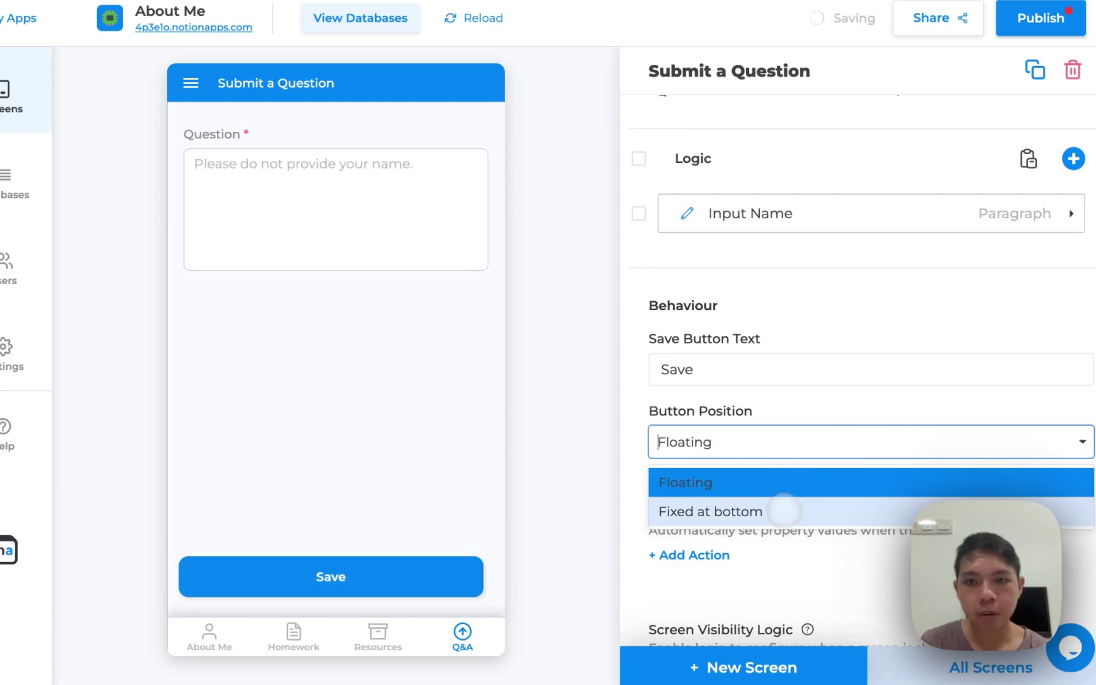
{"action": "left_click", "coordinate": [786, 509]}
Change the save button text to Submit and go back to the all-screens list
{"action": "scroll", "coordinate": [821, 499], "scroll_direction": "down", "scroll_amount": 1}
{"action": "left_click", "coordinate": [740, 321]}
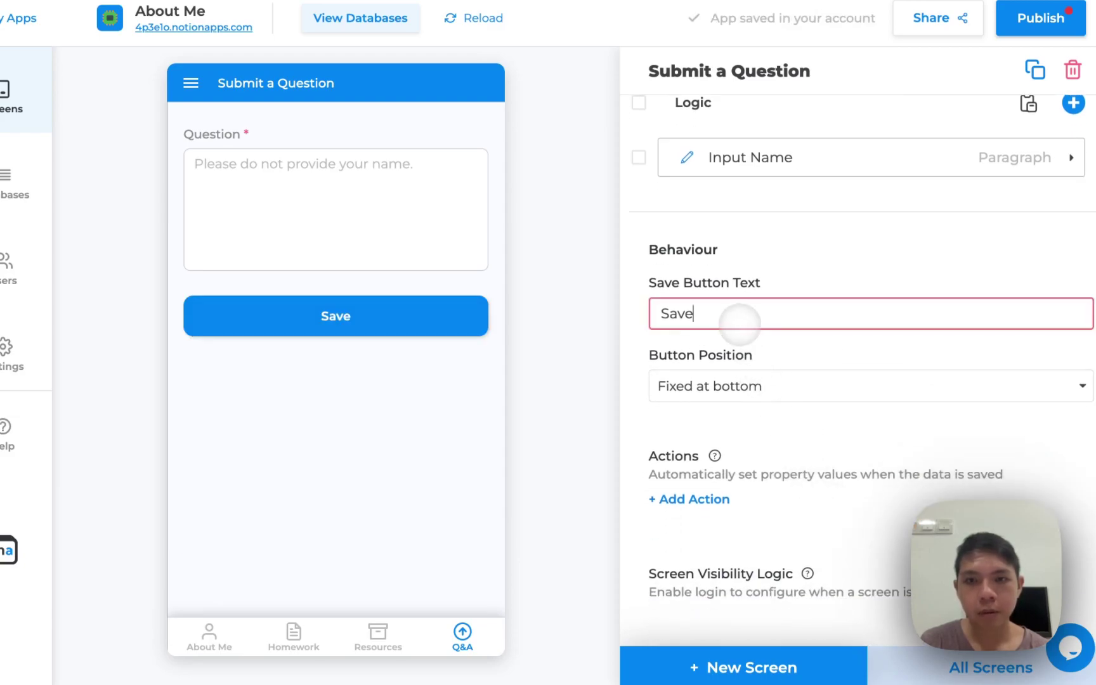
{"action": "left_click", "coordinate": [782, 409]}
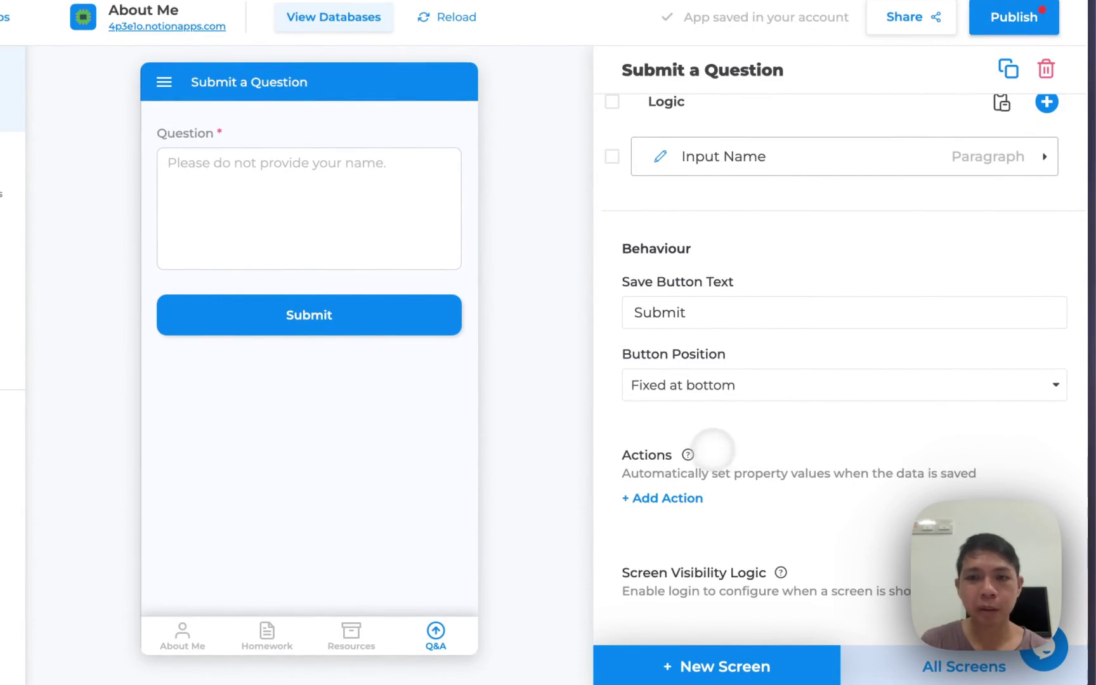
{"action": "mouse_move", "coordinate": [689, 453]}
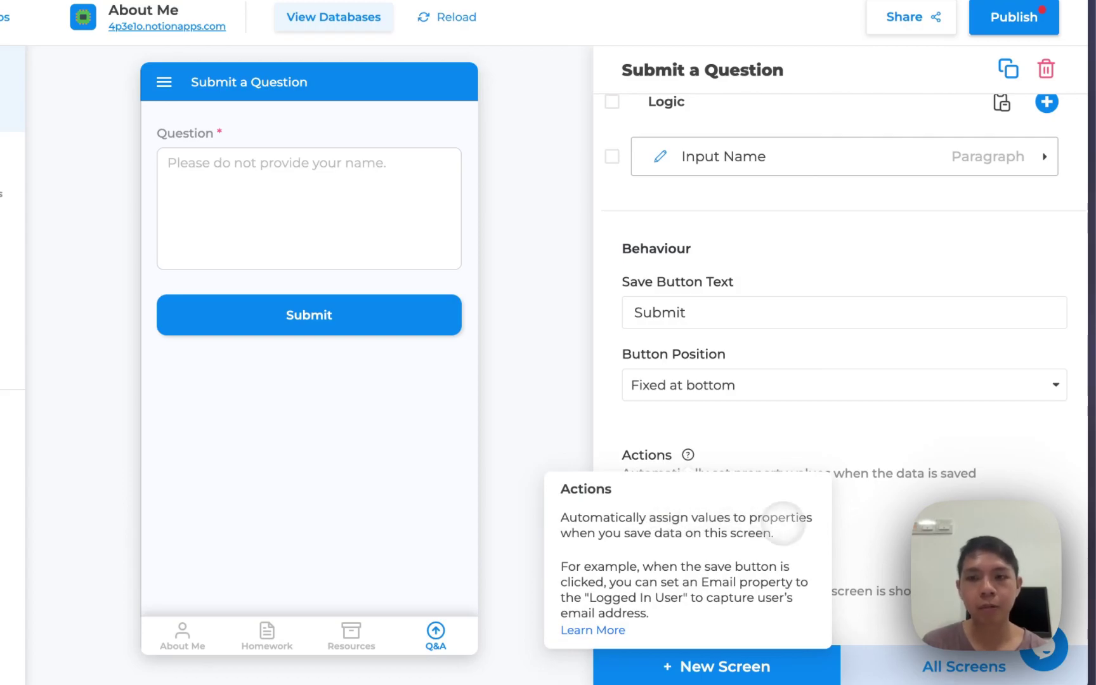
{"action": "left_click", "coordinate": [951, 666]}
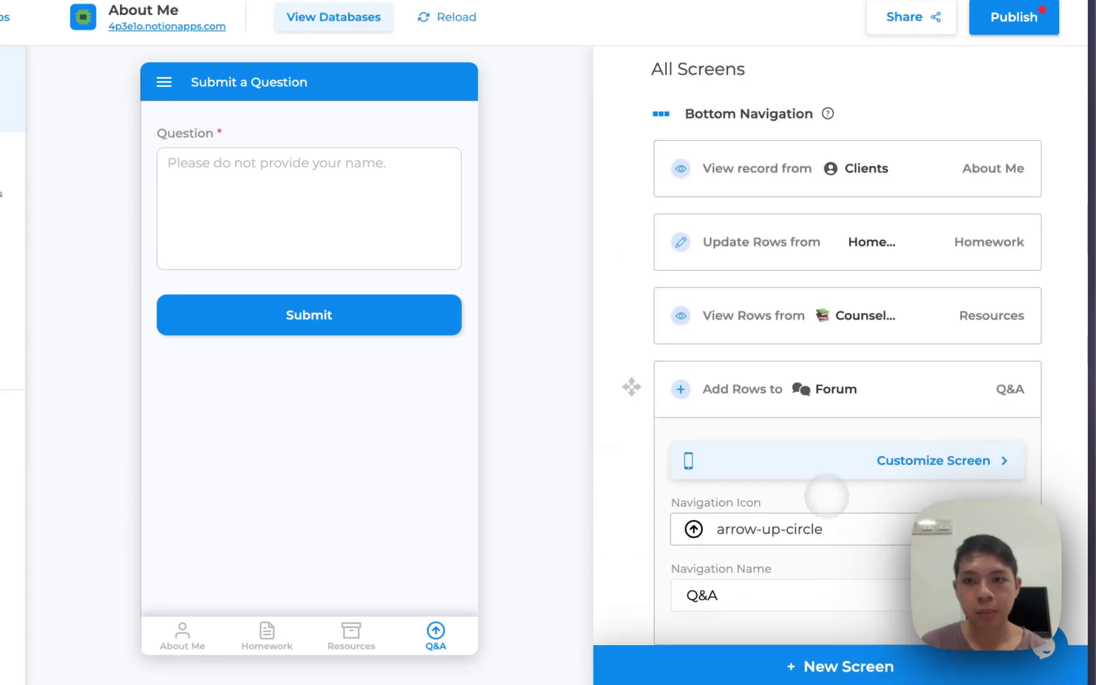
Open the Q&A screen's settings and check the preview's side drawer and Resources tab
{"action": "left_click", "coordinate": [904, 458]}
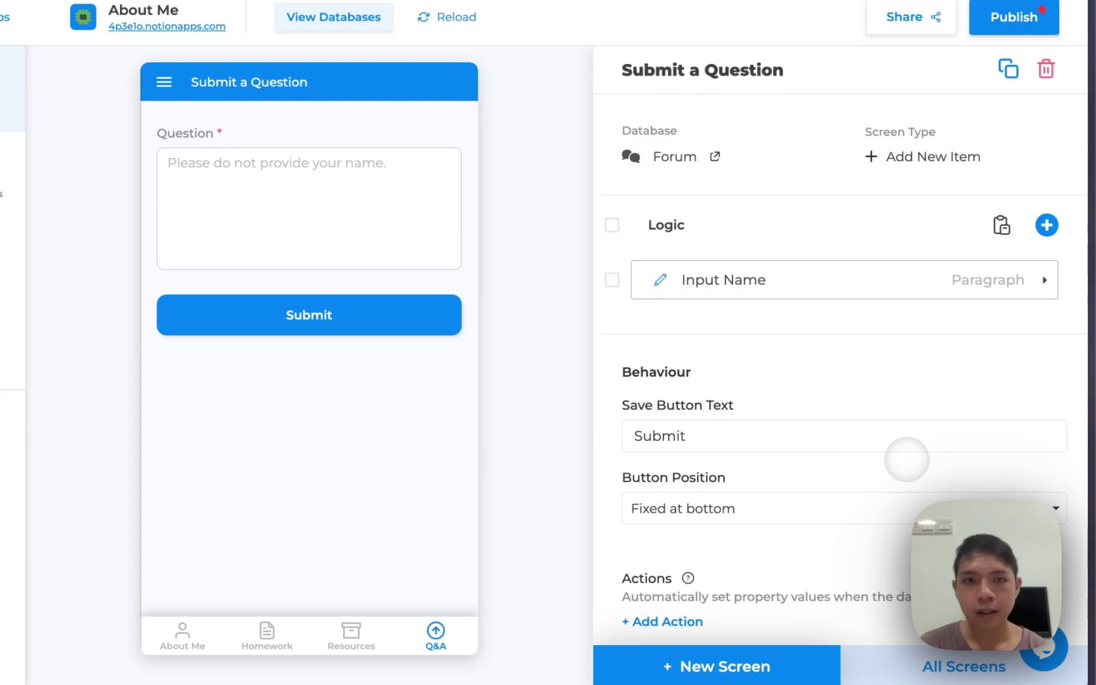
{"action": "left_click", "coordinate": [729, 281]}
{"action": "scroll", "coordinate": [731, 279], "scroll_direction": "down", "scroll_amount": 3}
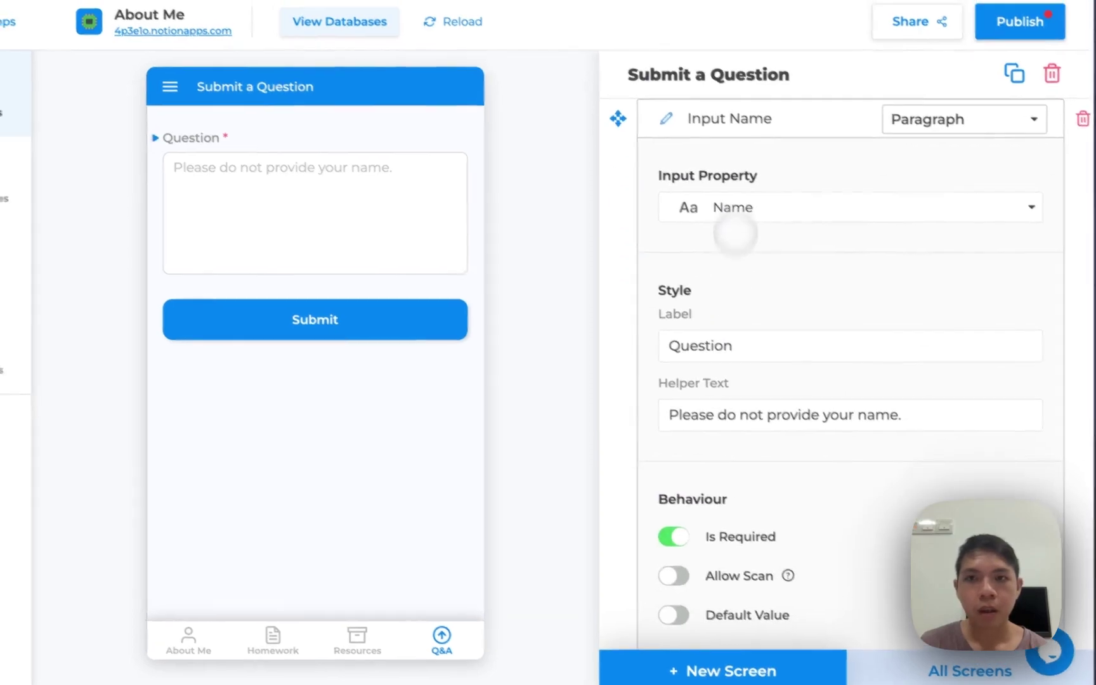
{"action": "scroll", "coordinate": [745, 155], "scroll_direction": "up", "scroll_amount": 2}
{"action": "left_click", "coordinate": [771, 213]}
{"action": "scroll", "coordinate": [813, 244], "scroll_direction": "up", "scroll_amount": 2}
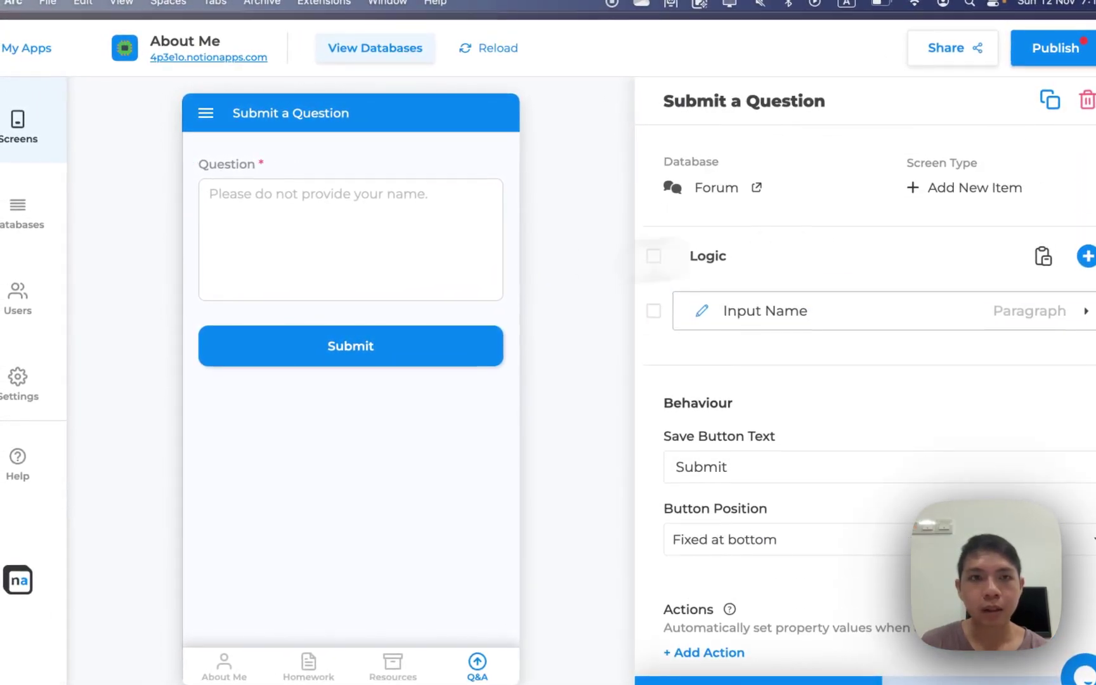
{"action": "left_click", "coordinate": [205, 113]}
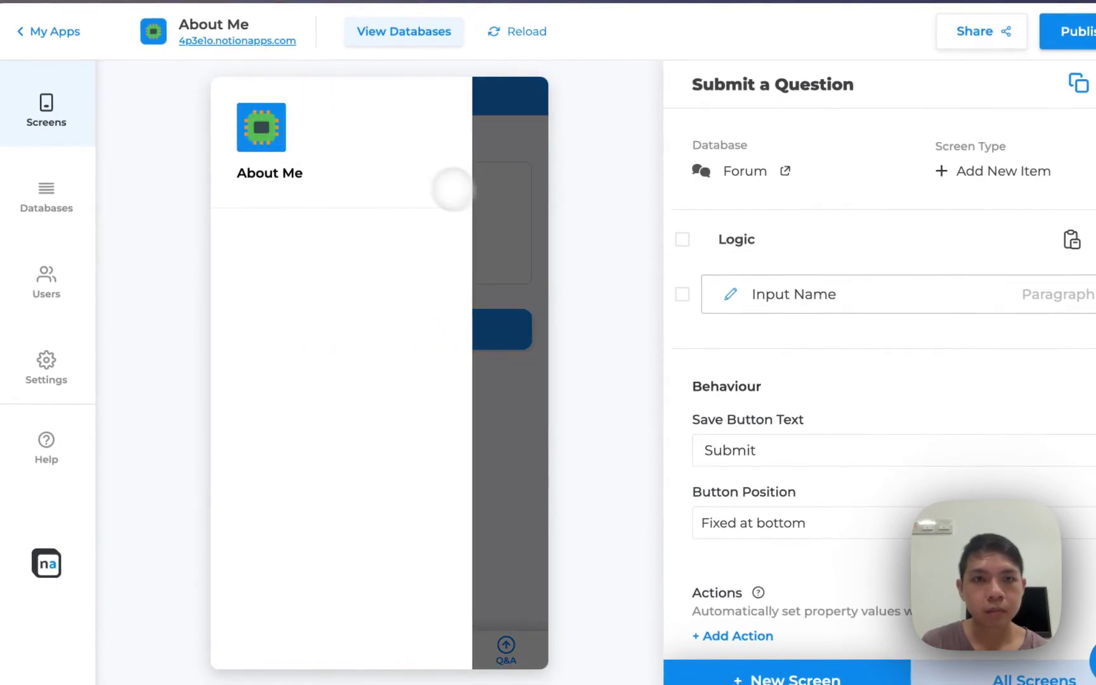
{"action": "left_click", "coordinate": [477, 355]}
{"action": "left_click", "coordinate": [421, 647]}
{"action": "left_click", "coordinate": [472, 647]}
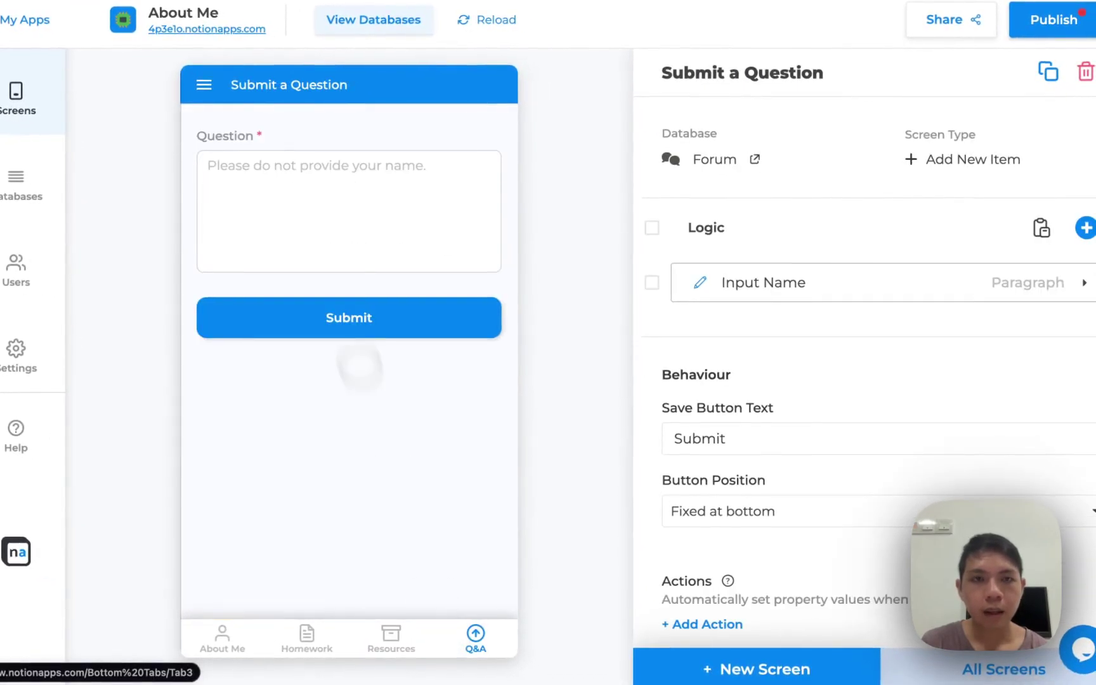
Submit the test question 'Test test test' through the preview's Question field
{"action": "left_click", "coordinate": [328, 198]}
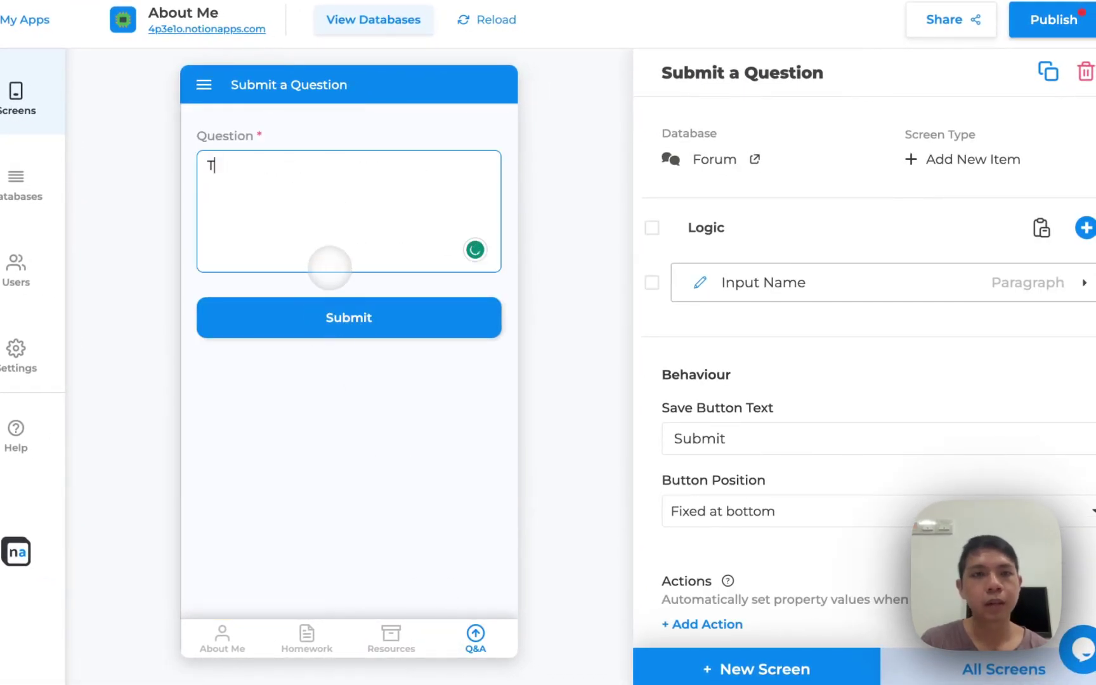
{"action": "type", "text": "Test test test"}
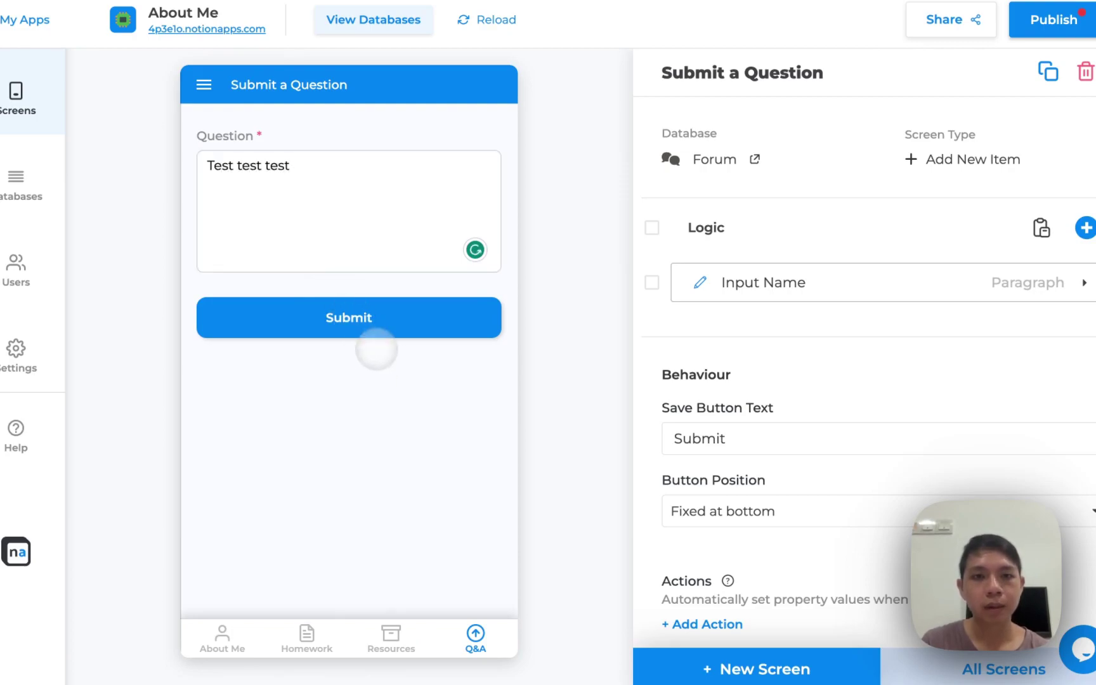
{"action": "left_click", "coordinate": [377, 322]}
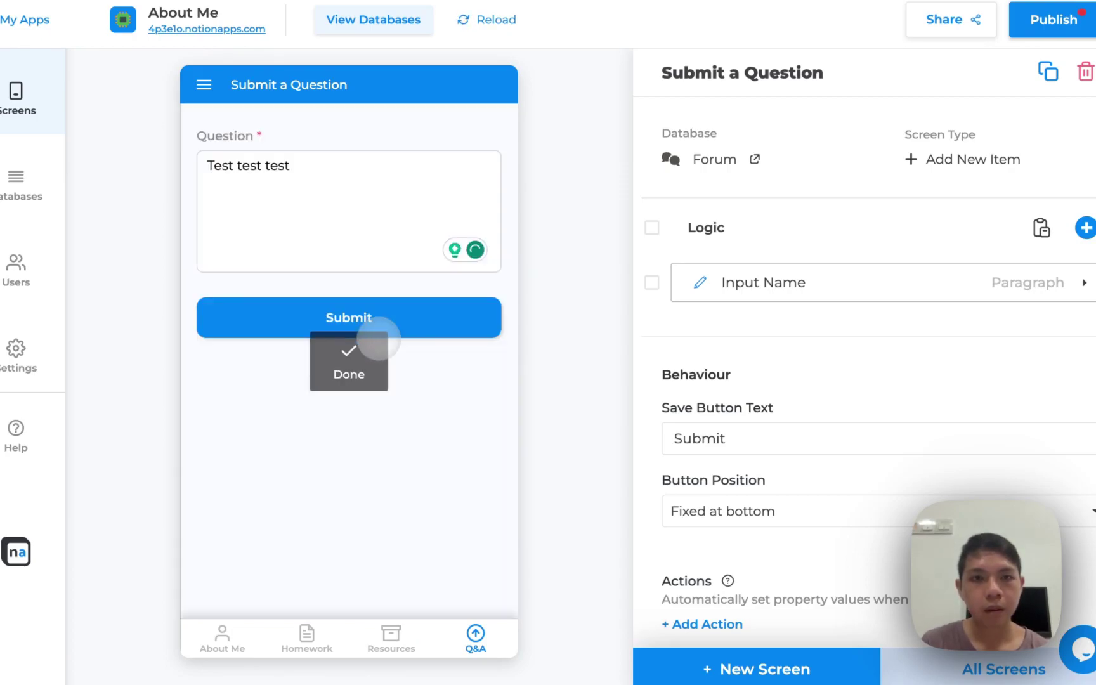
{"action": "left_click", "coordinate": [362, 225]}
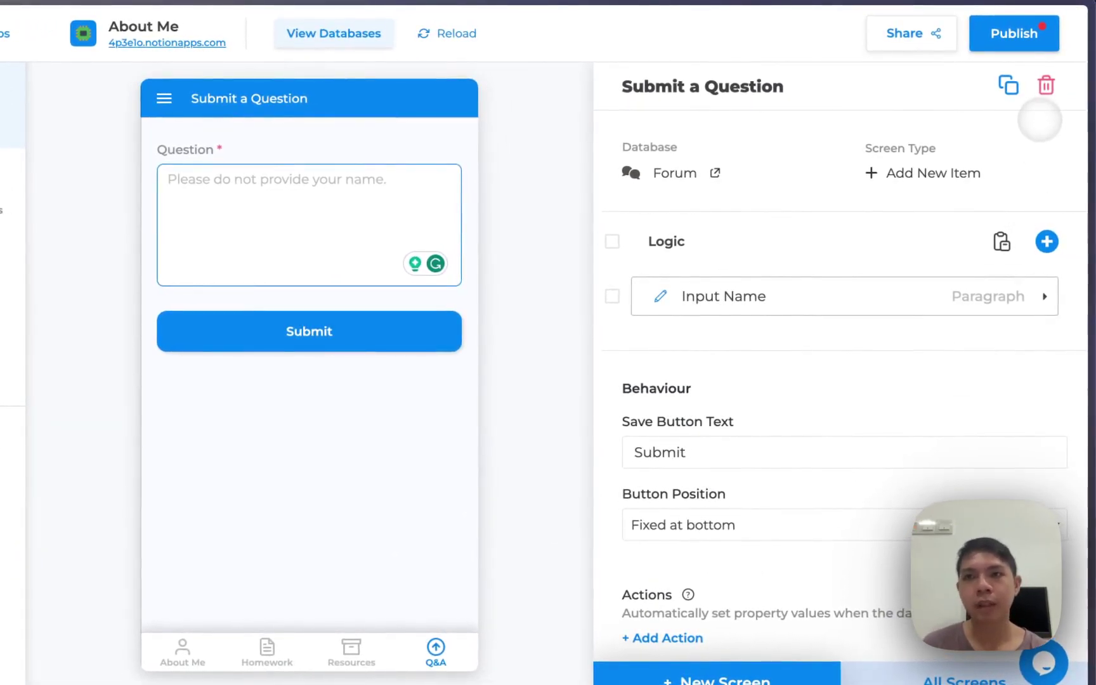
Delete the Q&A screen and create an Update Items screen from the Forum database
{"action": "left_click", "coordinate": [1043, 94]}
{"action": "left_click", "coordinate": [573, 422]}
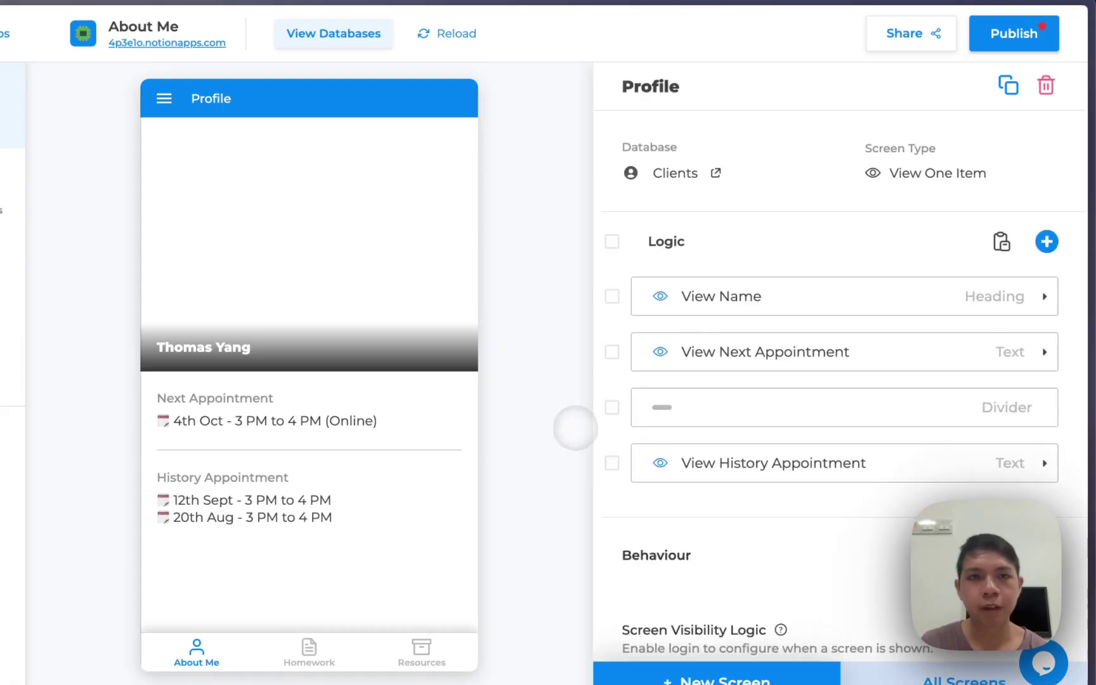
{"action": "left_click", "coordinate": [676, 667]}
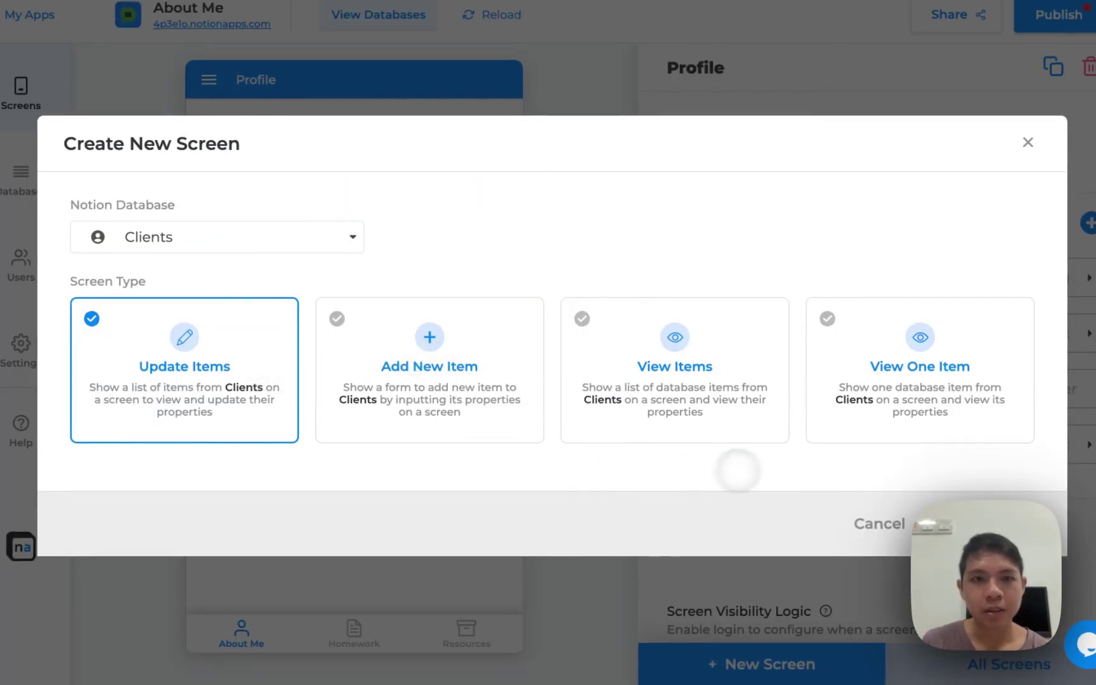
{"action": "left_click", "coordinate": [352, 245]}
{"action": "left_click", "coordinate": [251, 340]}
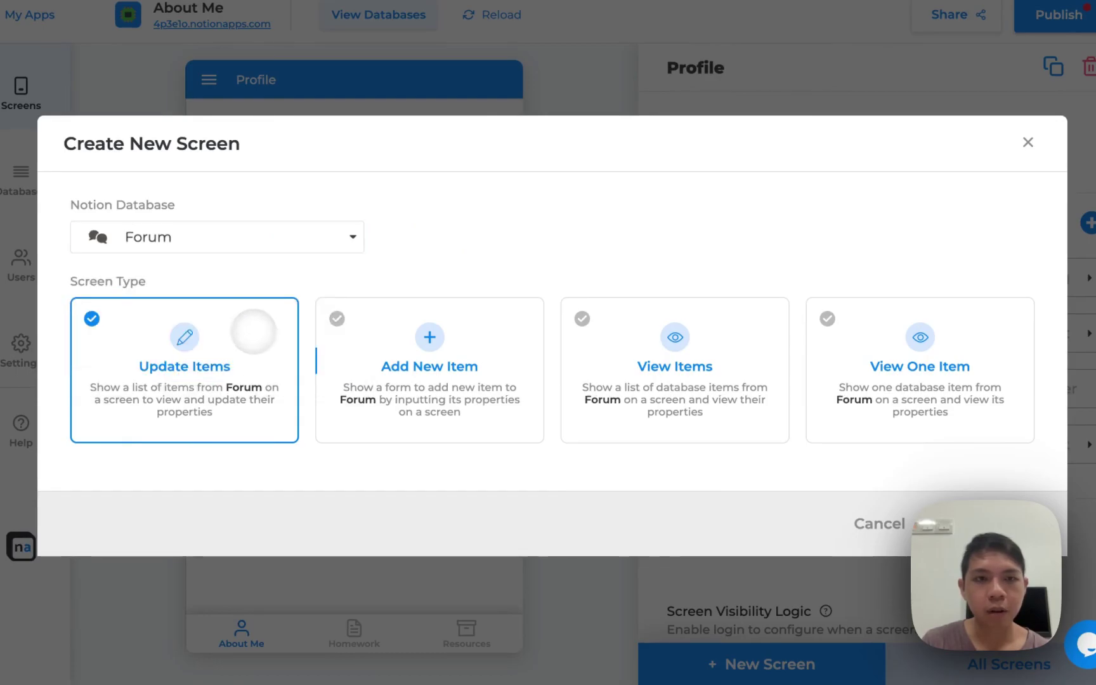
{"action": "left_click", "coordinate": [945, 524]}
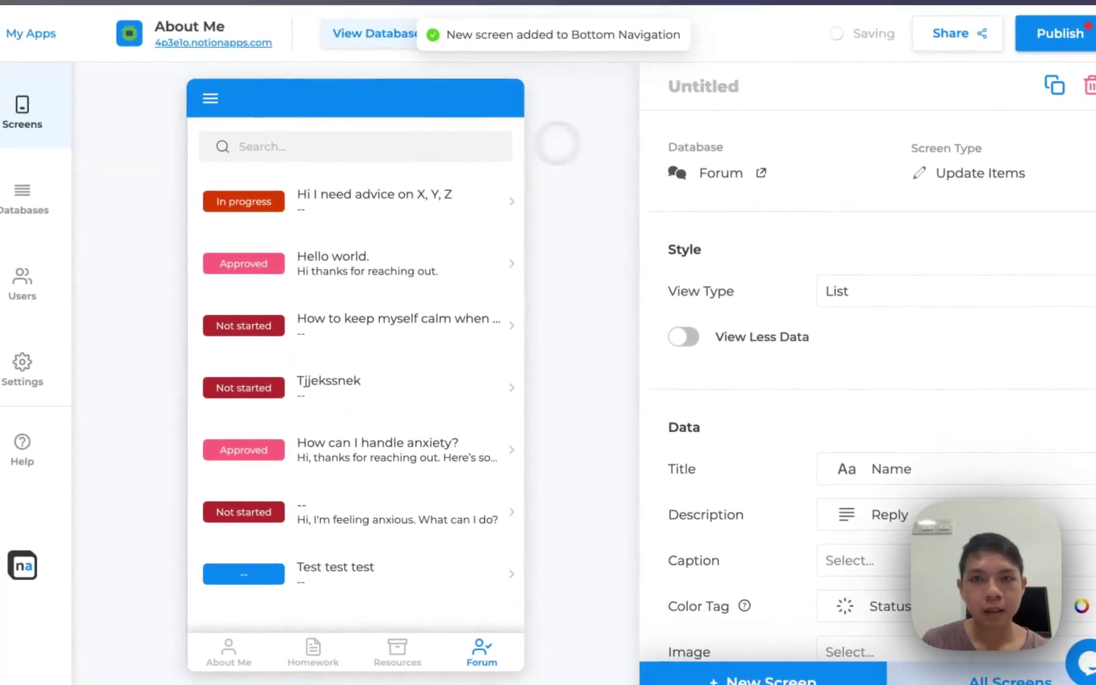
Rename the new screen to Forum
{"action": "left_click", "coordinate": [692, 93]}
{"action": "type", "text": "Forum"}
{"action": "left_click", "coordinate": [619, 232]}
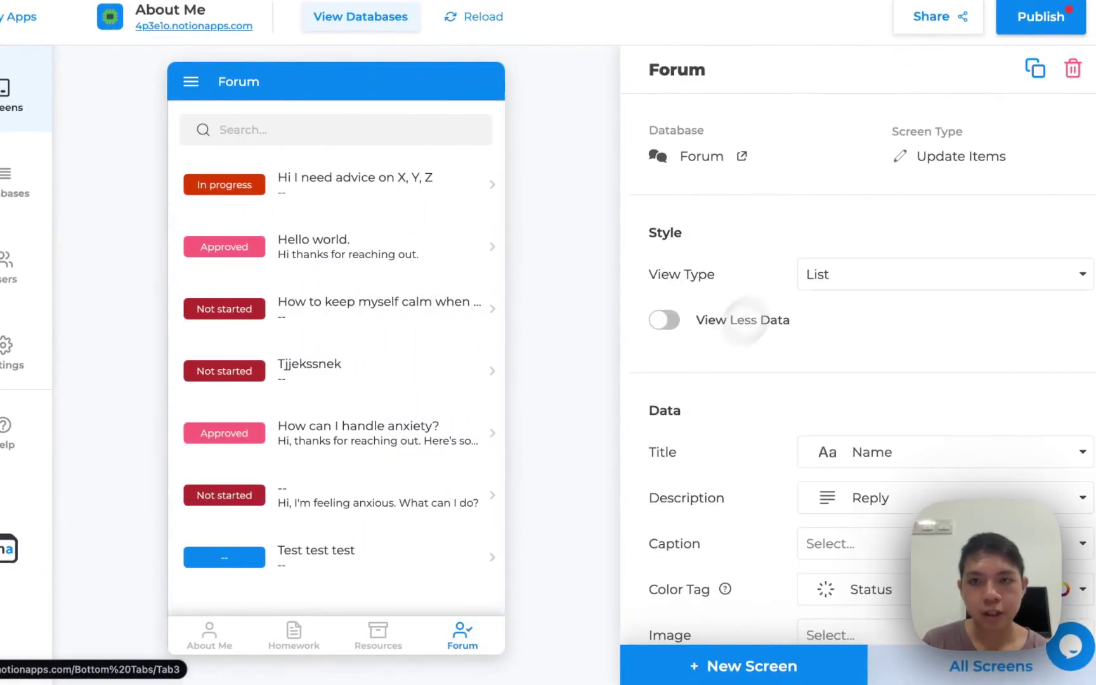
{"action": "scroll", "coordinate": [807, 281], "scroll_direction": "down", "scroll_amount": 2}
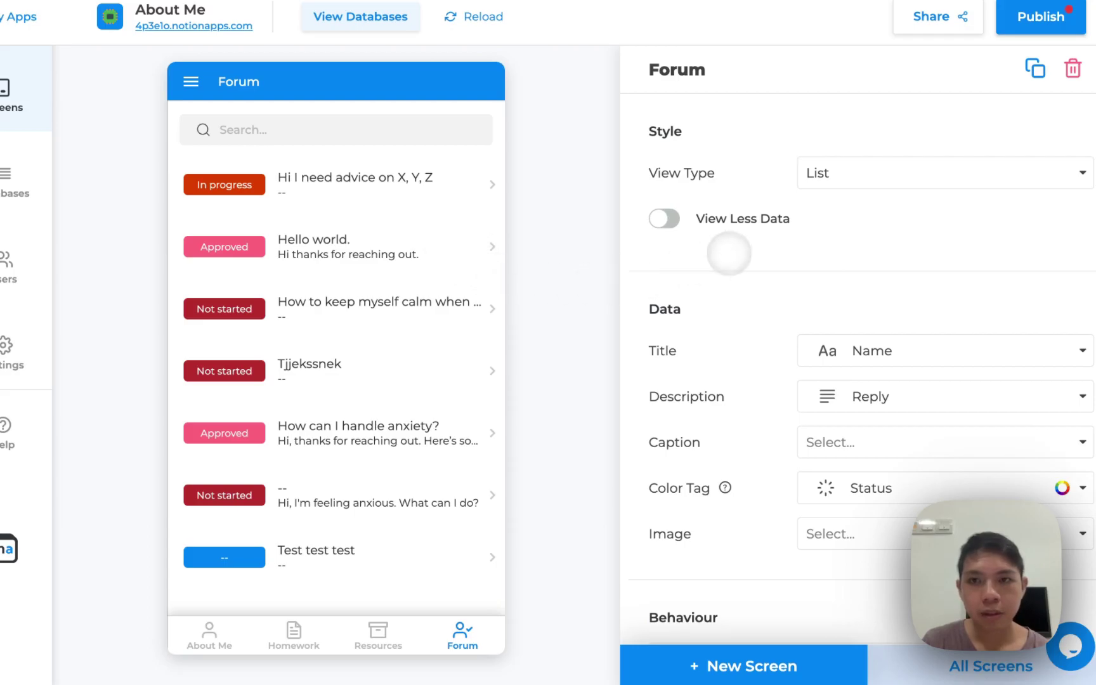
{"action": "left_click", "coordinate": [665, 219]}
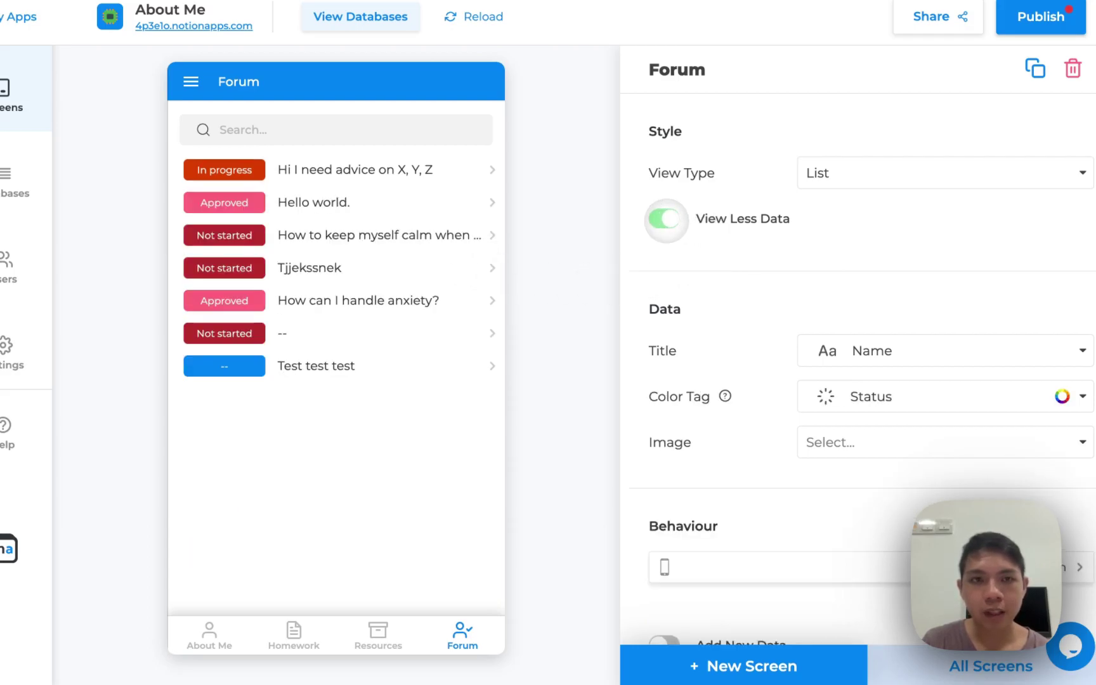
{"action": "left_click", "coordinate": [870, 393]}
{"action": "left_click", "coordinate": [870, 469]}
{"action": "left_click", "coordinate": [862, 504]}
{"action": "left_click", "coordinate": [844, 351]}
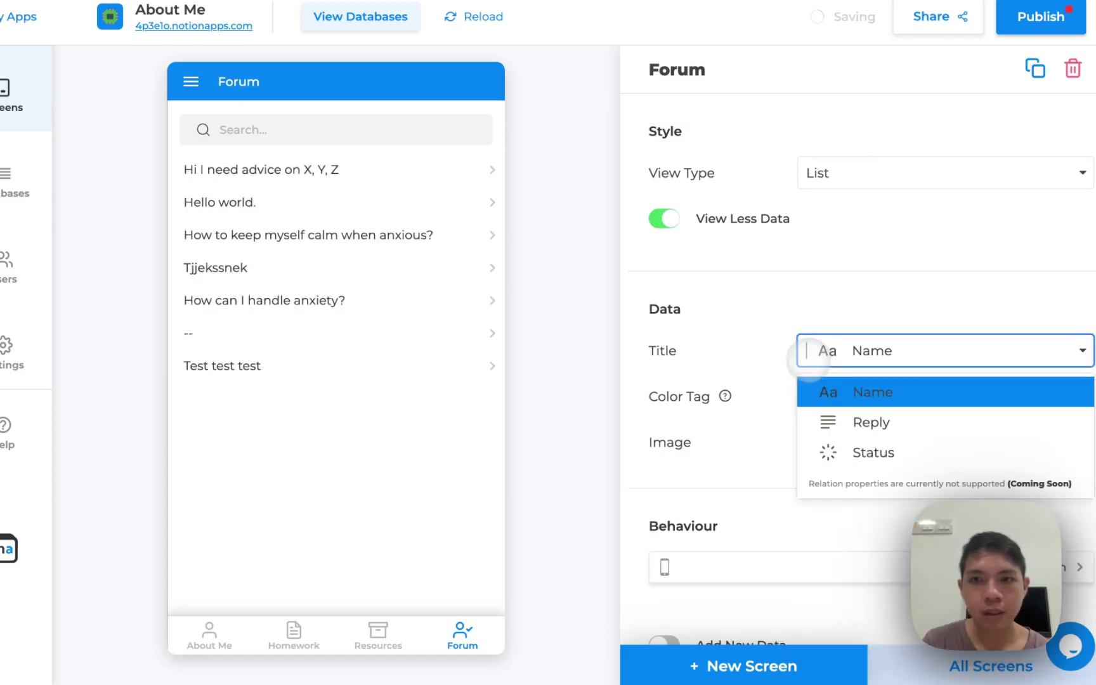
{"action": "left_click", "coordinate": [820, 293]}
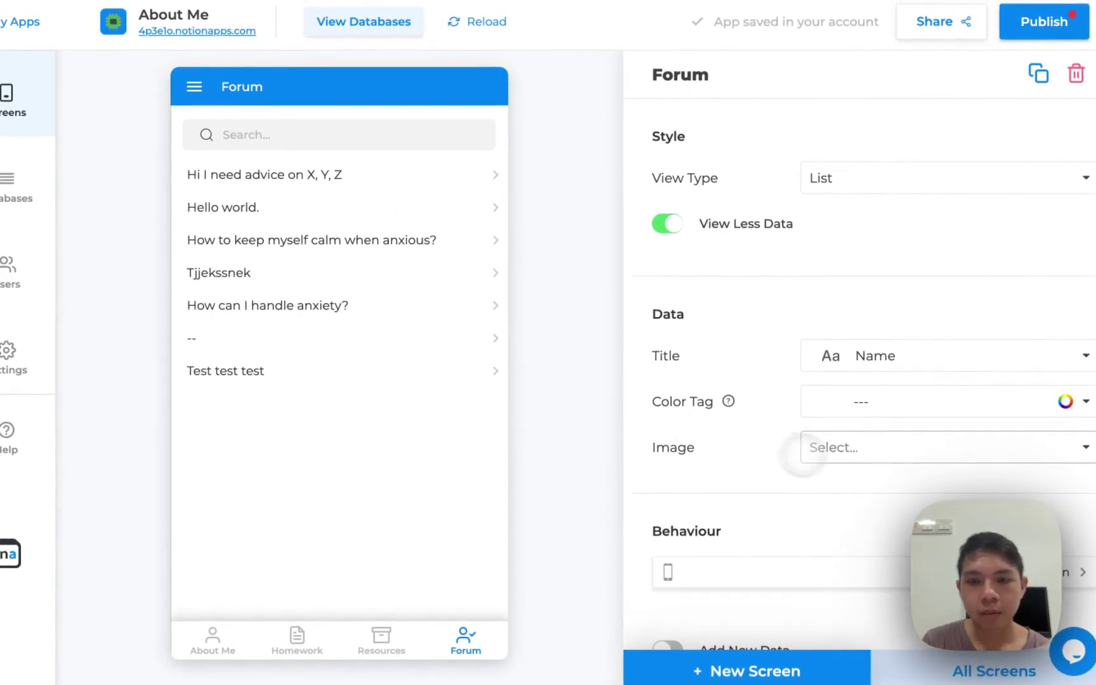
{"action": "left_click", "coordinate": [862, 455]}
{"action": "left_click", "coordinate": [840, 495]}
{"action": "scroll", "coordinate": [834, 495], "scroll_direction": "down", "scroll_amount": 5}
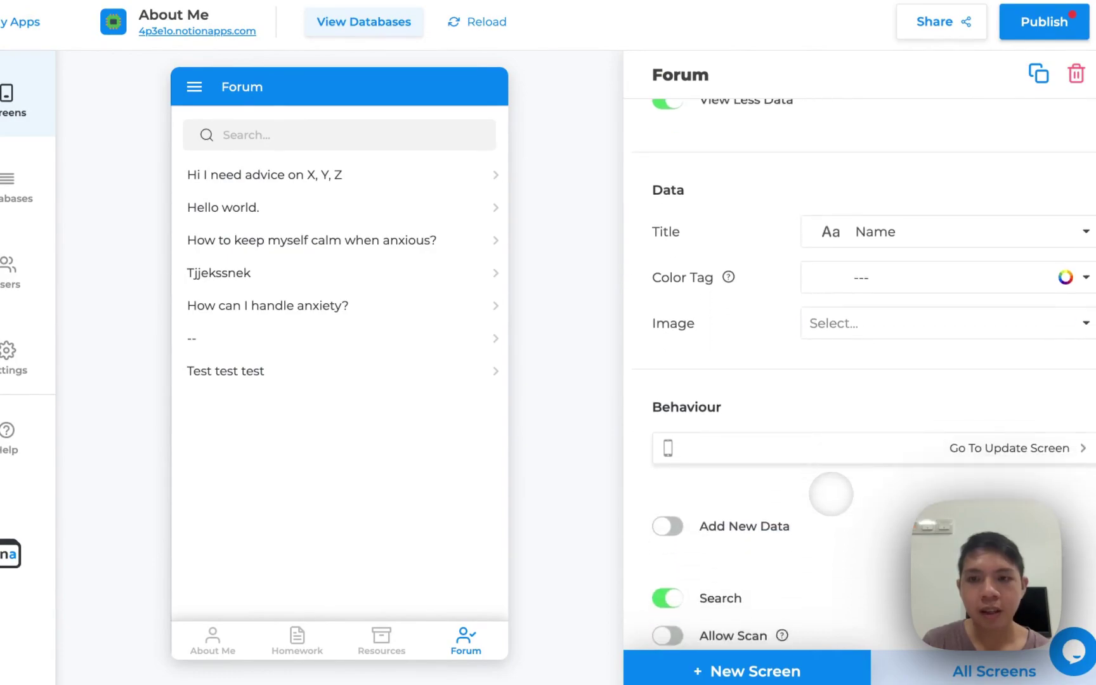
{"action": "scroll", "coordinate": [690, 530], "scroll_direction": "down", "scroll_amount": 3}
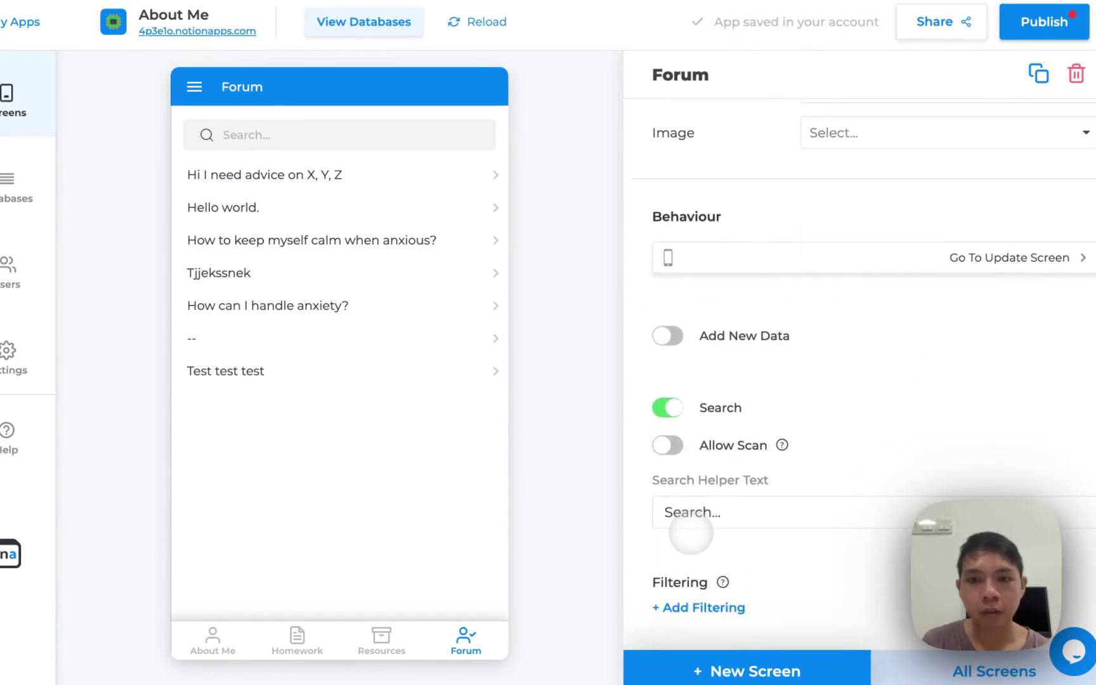
{"action": "scroll", "coordinate": [703, 526], "scroll_direction": "down", "scroll_amount": 3}
Filter the Forum list to posts whose Status is equal to Approved
{"action": "left_click", "coordinate": [688, 526]}
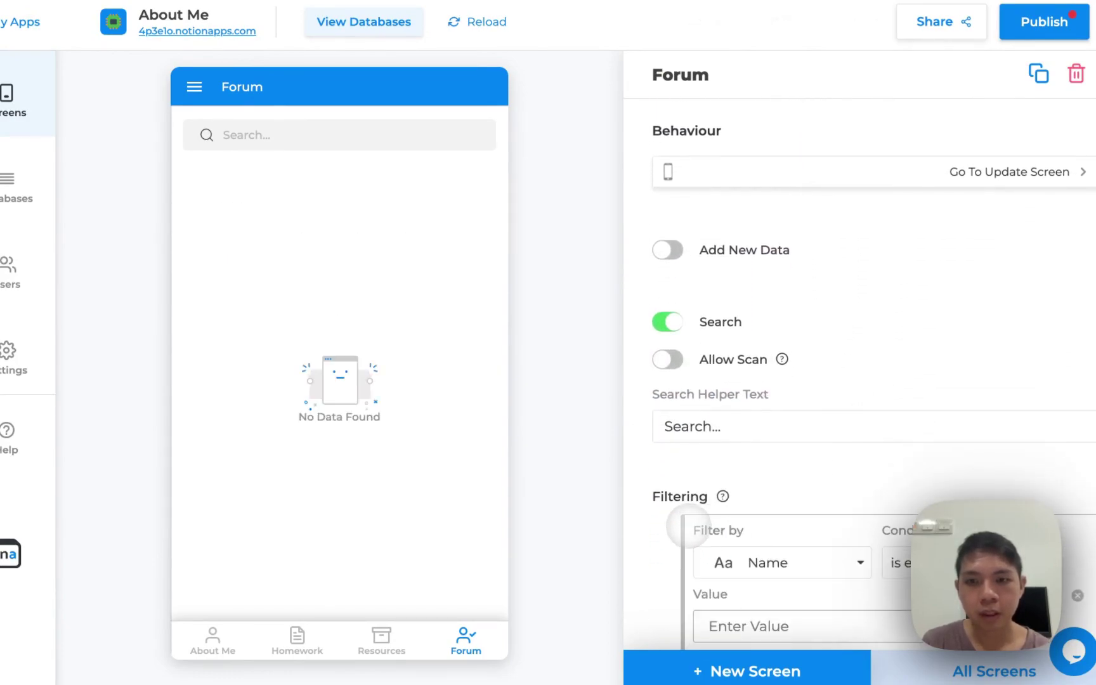
{"action": "left_click", "coordinate": [761, 559]}
{"action": "left_click", "coordinate": [765, 485]}
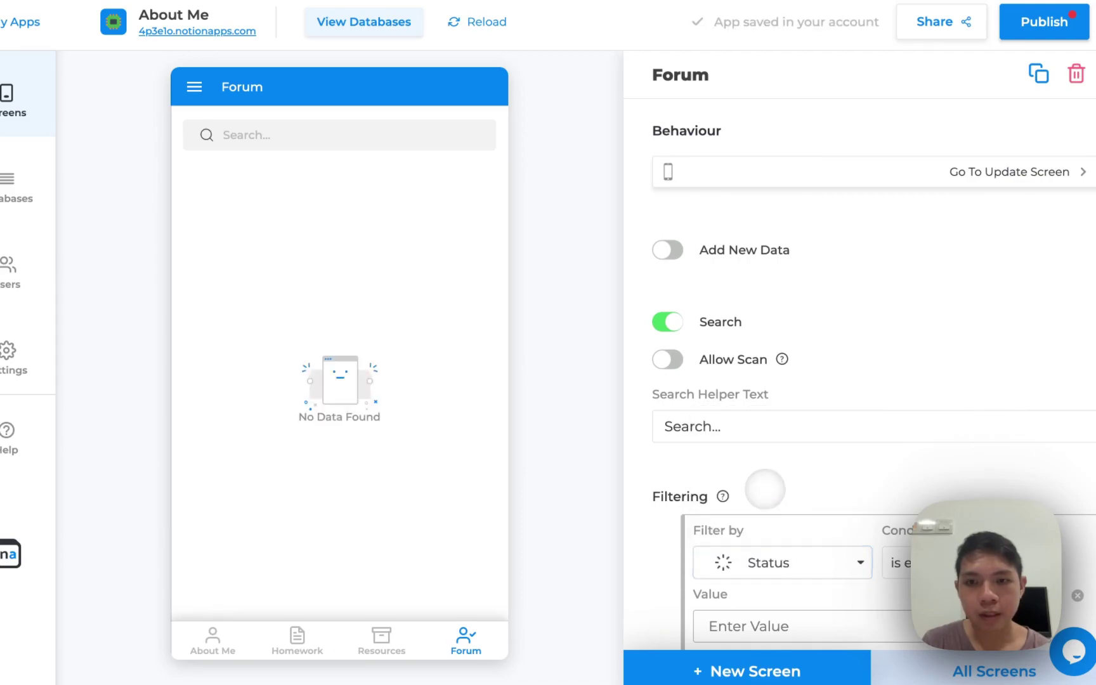
{"action": "left_click", "coordinate": [770, 619]}
{"action": "type", "text": "Approv"}
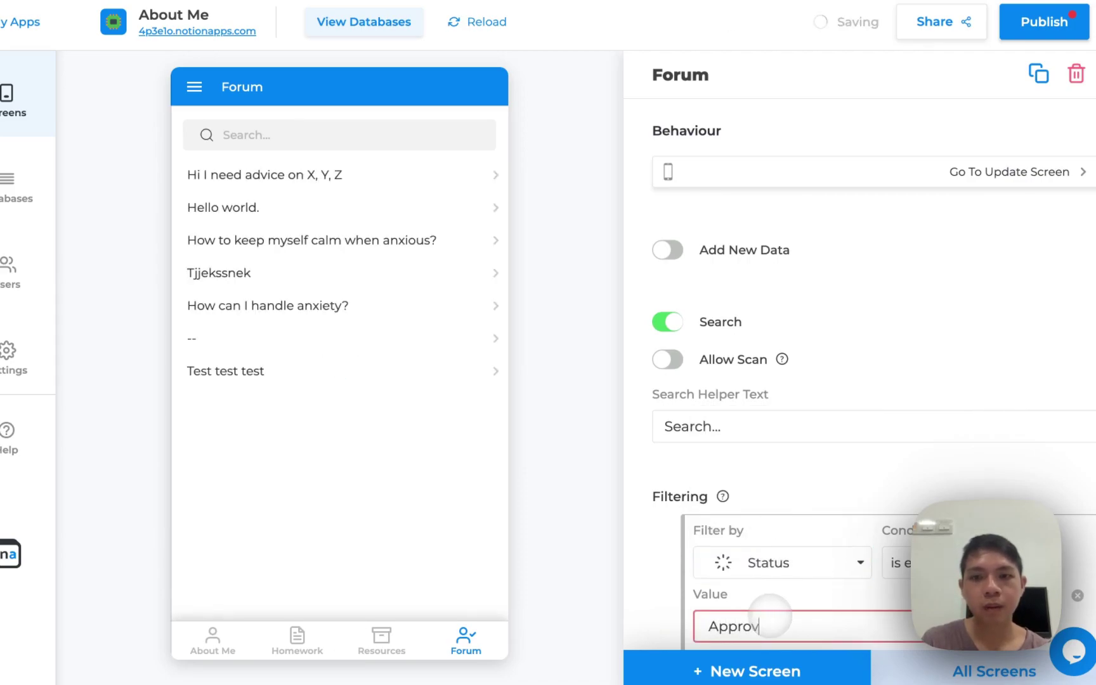
{"action": "type", "text": "ed"}
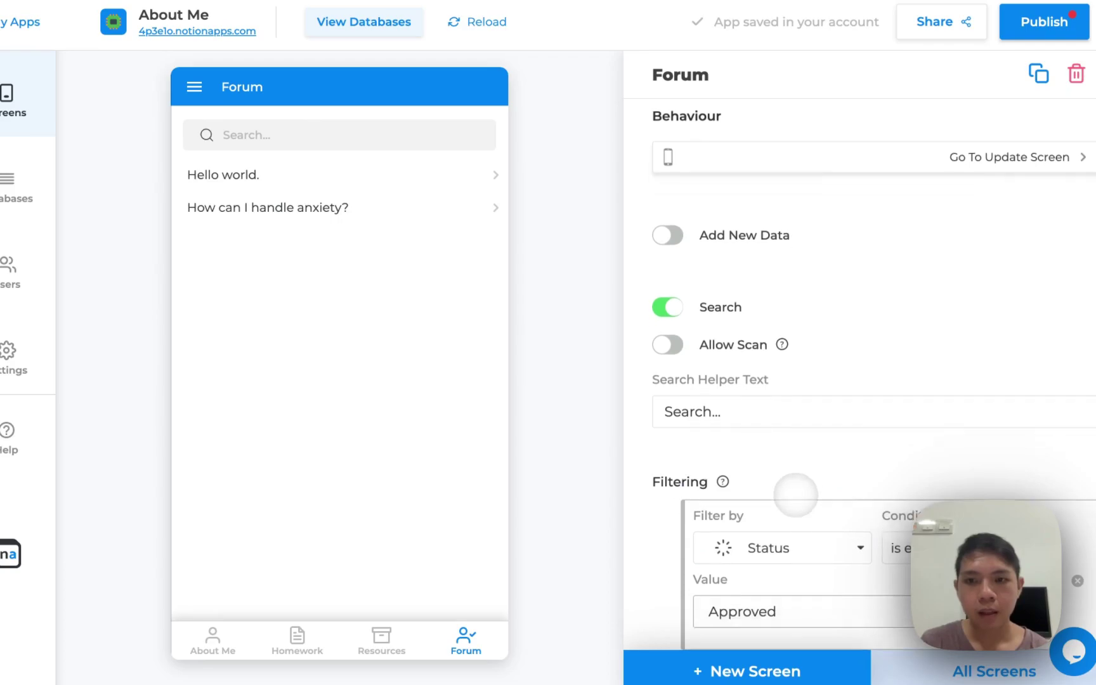
{"action": "scroll", "coordinate": [795, 494], "scroll_direction": "down", "scroll_amount": 3}
{"action": "left_click", "coordinate": [923, 418]}
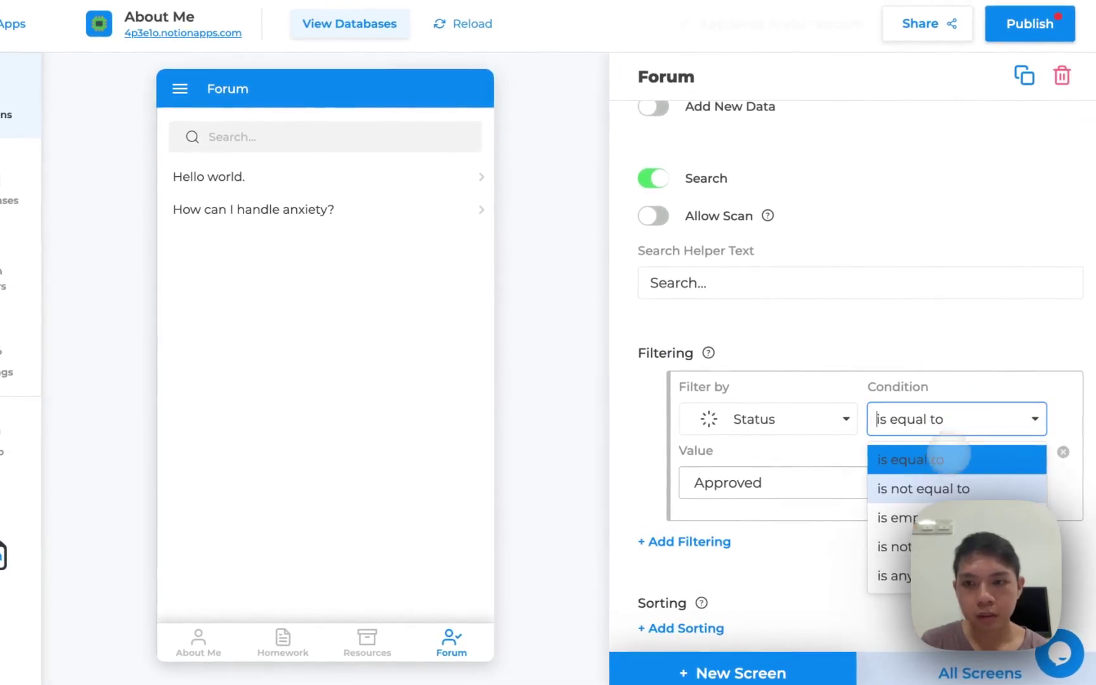
{"action": "left_click", "coordinate": [828, 324]}
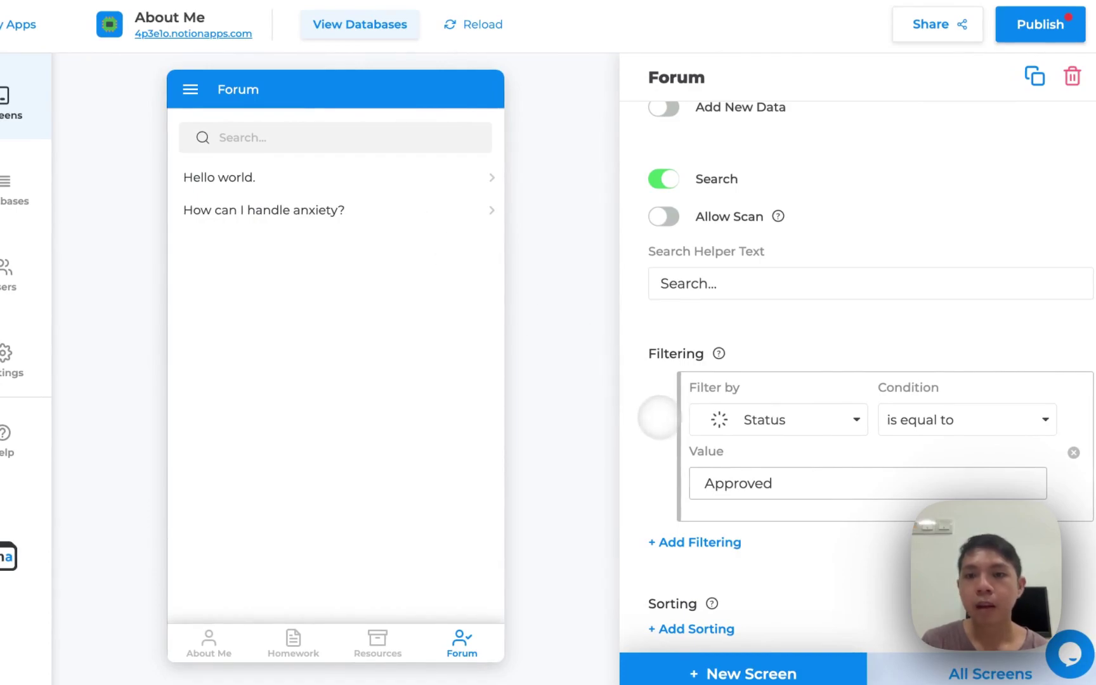
{"action": "scroll", "coordinate": [656, 416], "scroll_direction": "up", "scroll_amount": 3}
{"action": "scroll", "coordinate": [661, 422], "scroll_direction": "down", "scroll_amount": 2}
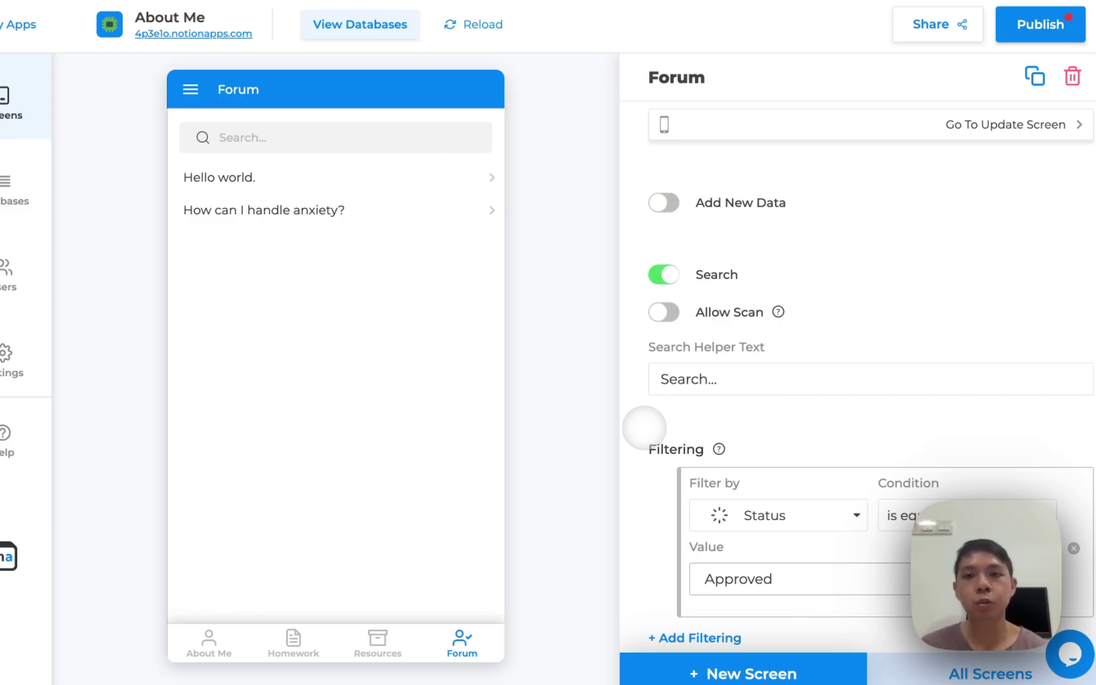
{"action": "scroll", "coordinate": [659, 425], "scroll_direction": "down", "scroll_amount": 1}
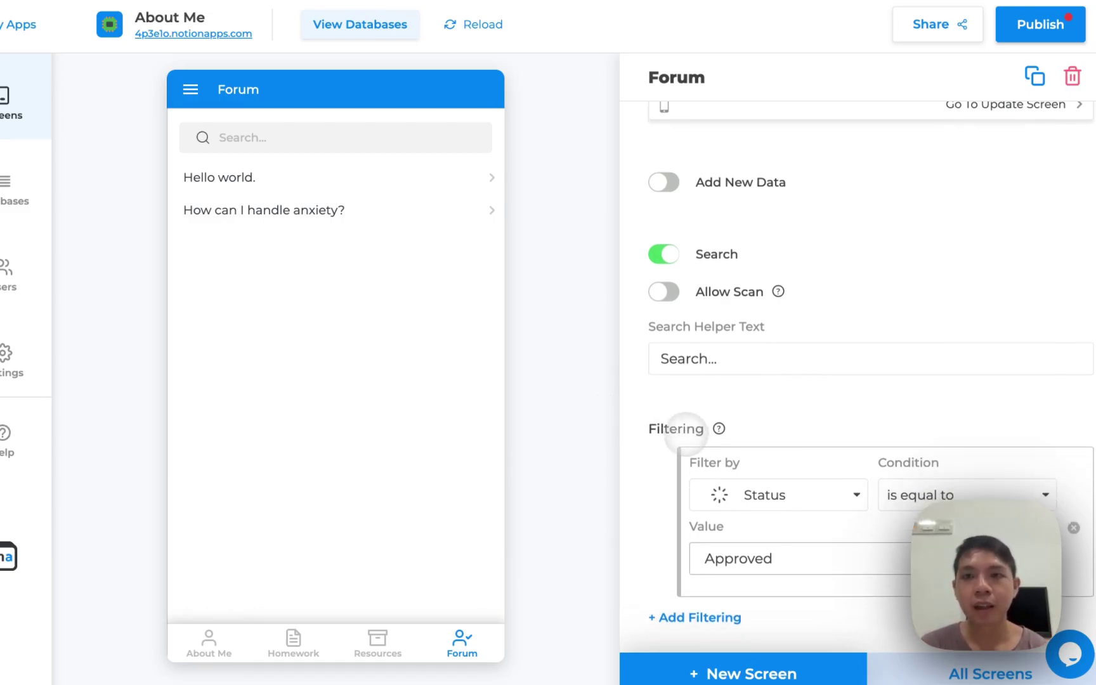
{"action": "scroll", "coordinate": [685, 355], "scroll_direction": "up", "scroll_amount": 1}
Enable Add New Data and open the new-post form from the preview's + button
{"action": "left_click", "coordinate": [662, 226]}
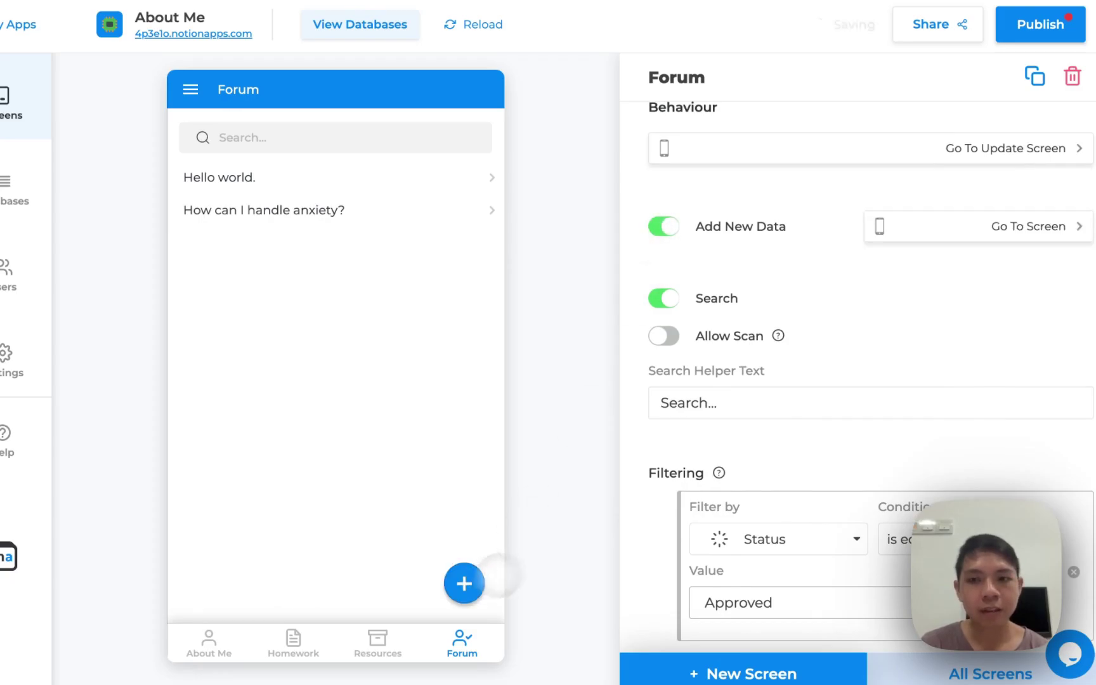
{"action": "scroll", "coordinate": [653, 517], "scroll_direction": "up", "scroll_amount": 6}
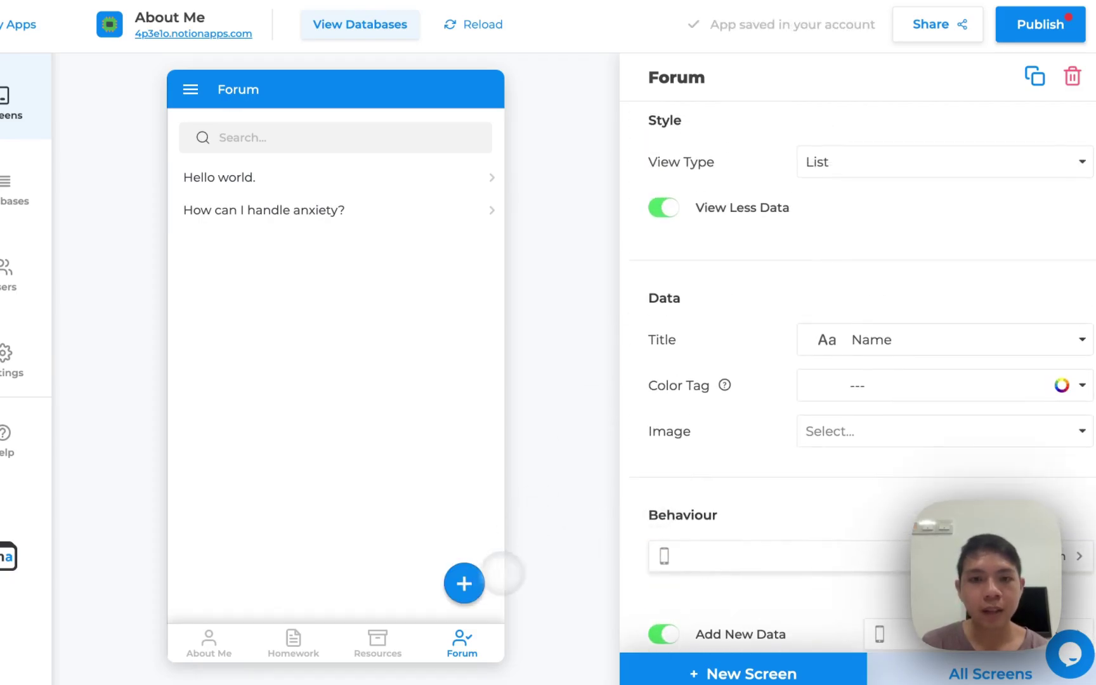
{"action": "left_click", "coordinate": [464, 582]}
Rename the form screen to Submit a Question and remove its Reply and Status inputs
{"action": "scroll", "coordinate": [888, 203], "scroll_direction": "up", "scroll_amount": 2}
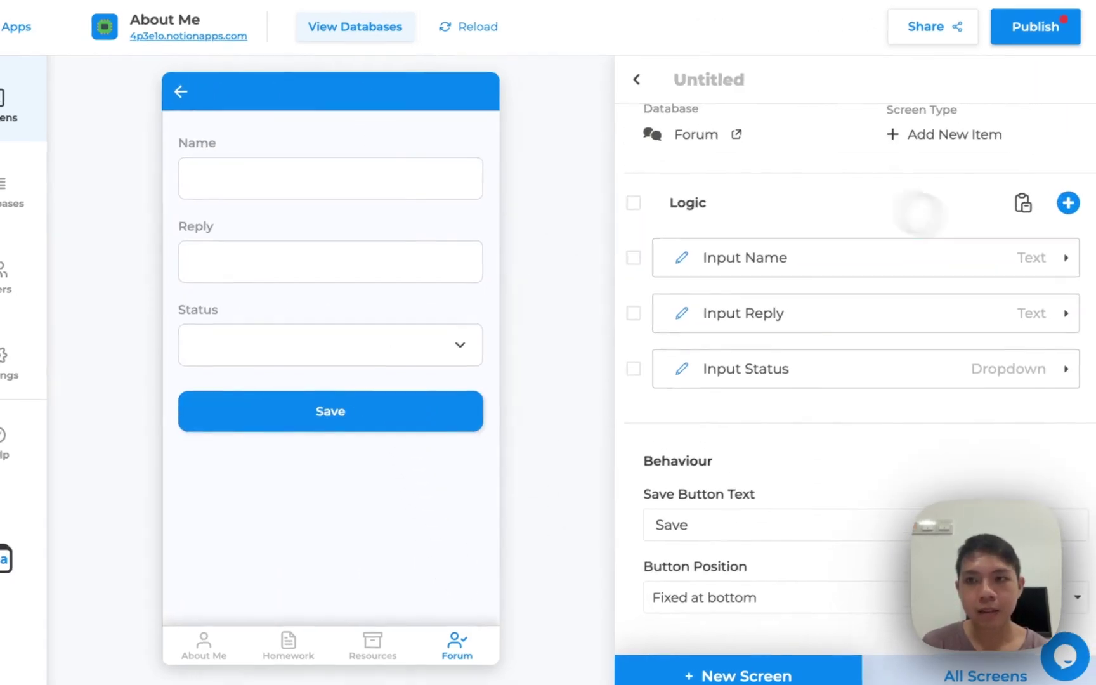
{"action": "left_click", "coordinate": [710, 78]}
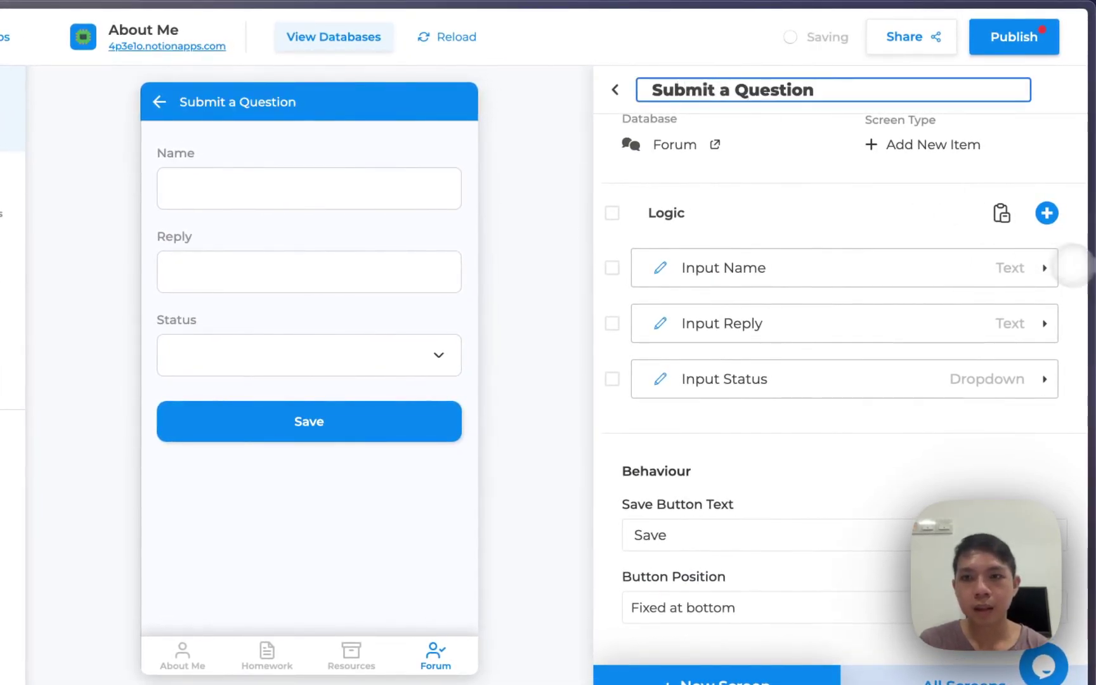
{"action": "left_click", "coordinate": [1076, 324]}
{"action": "left_click", "coordinate": [1077, 322]}
Make the Name input a required Paragraph field labelled Question with hint 'Please do not provide your name'
{"action": "left_click", "coordinate": [971, 279]}
{"action": "double_click", "coordinate": [785, 354]}
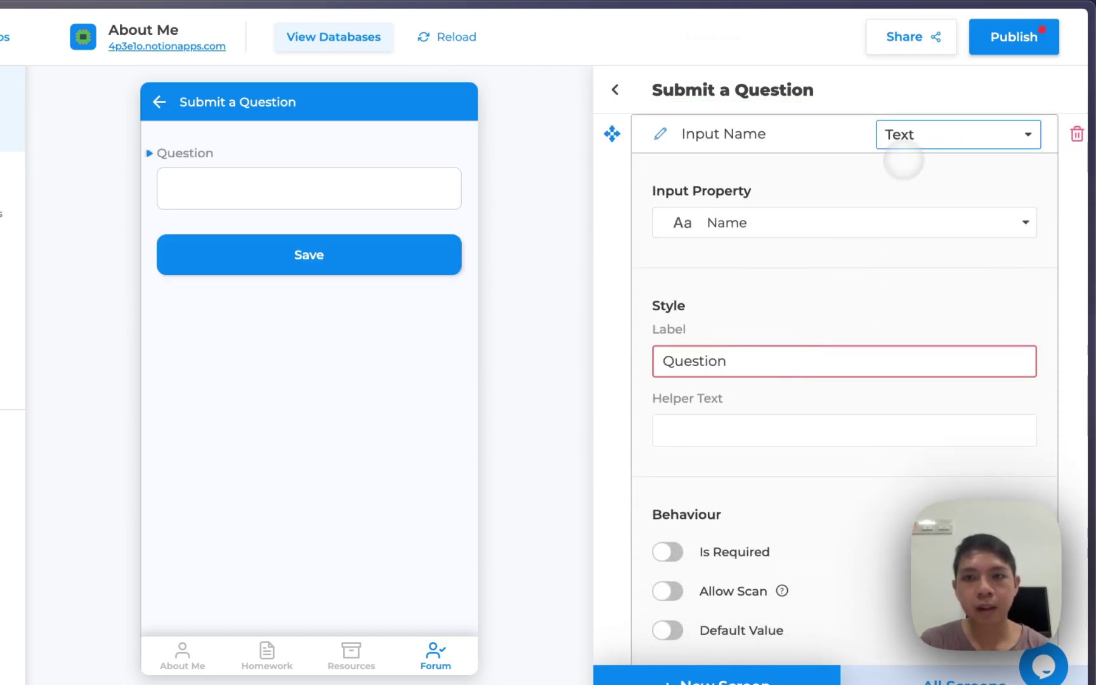
{"action": "left_click", "coordinate": [900, 143]}
{"action": "left_click", "coordinate": [844, 279]}
{"action": "left_click", "coordinate": [783, 425]}
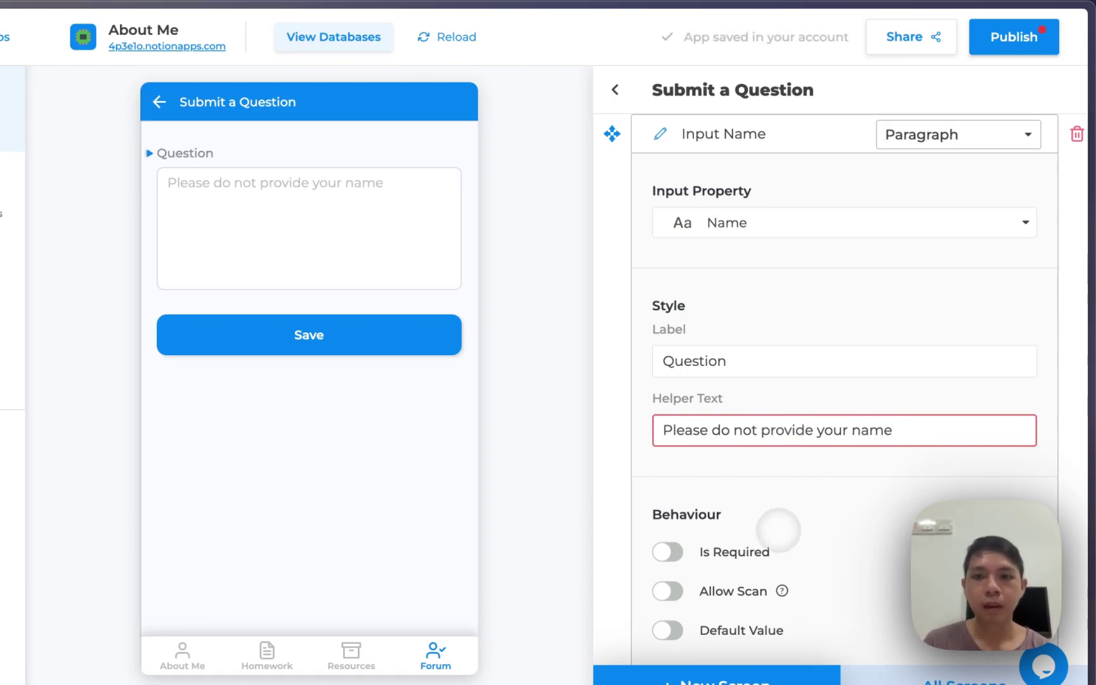
{"action": "left_click", "coordinate": [667, 552]}
{"action": "scroll", "coordinate": [677, 557], "scroll_direction": "down", "scroll_amount": 3}
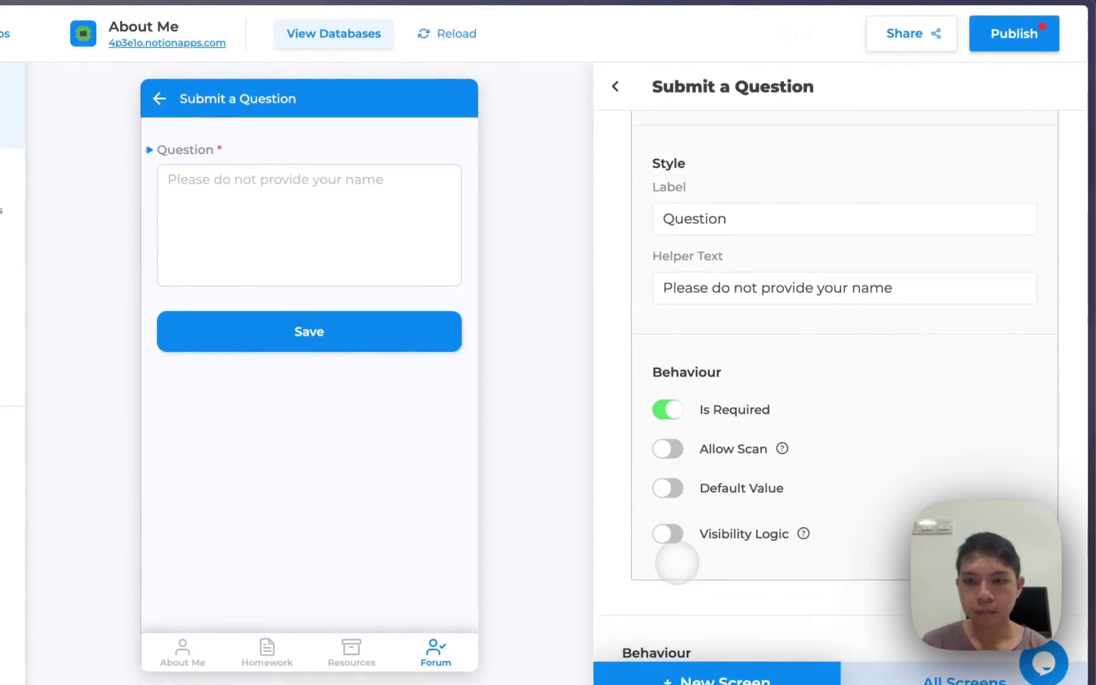
{"action": "scroll", "coordinate": [868, 289], "scroll_direction": "down", "scroll_amount": 3}
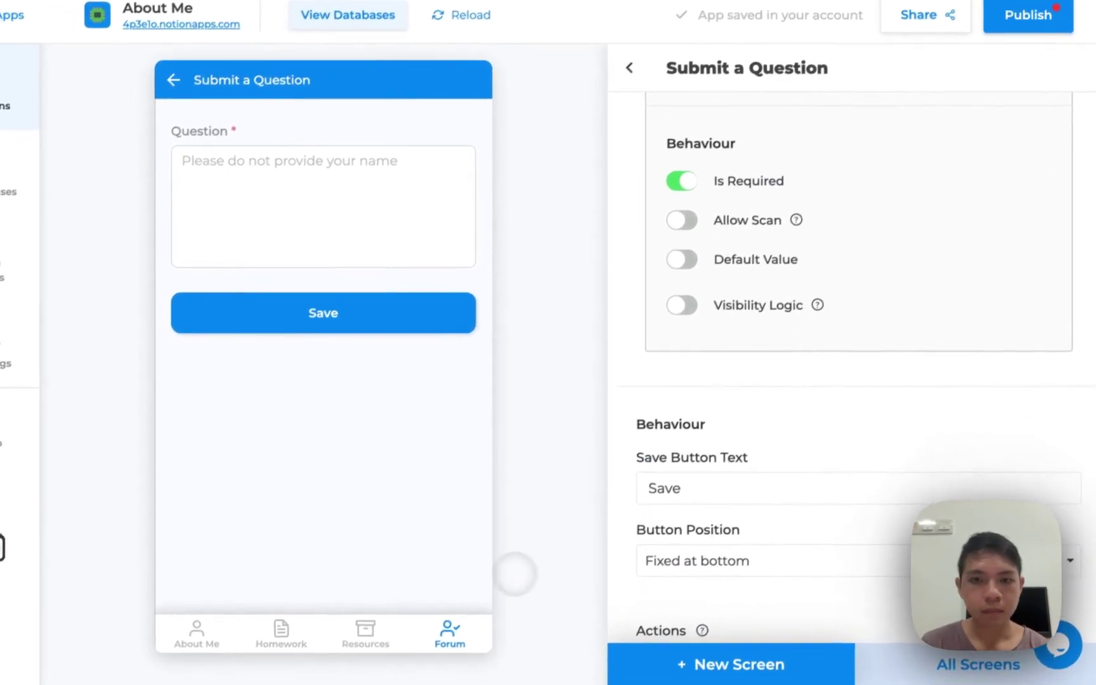
{"action": "scroll", "coordinate": [685, 600], "scroll_direction": "down", "scroll_amount": 2}
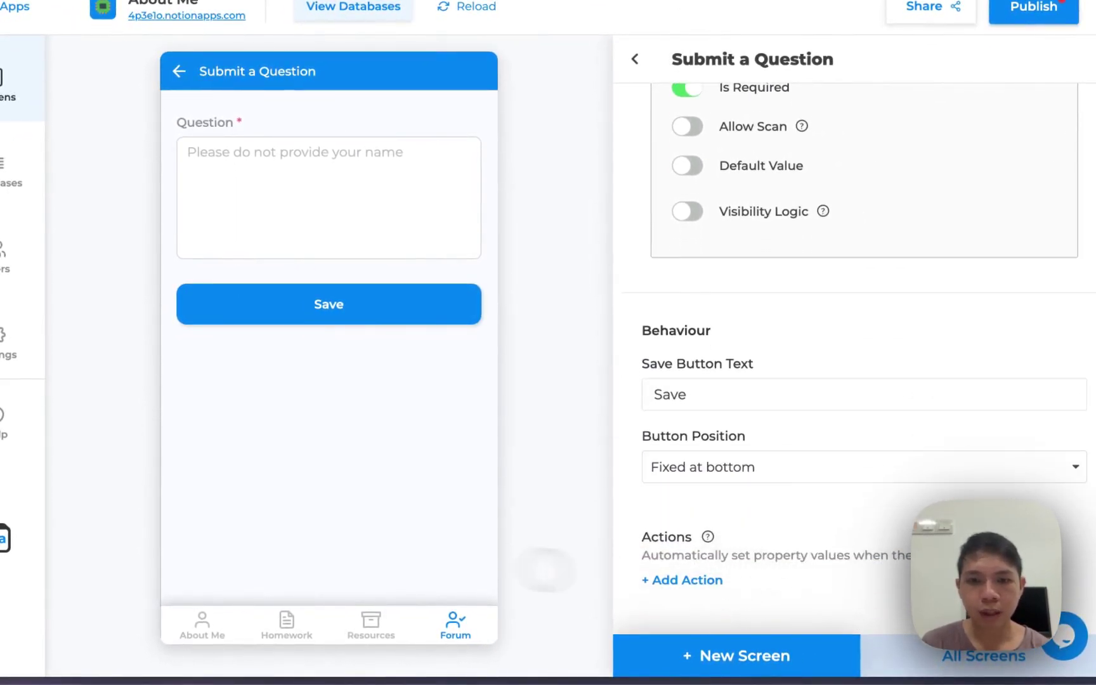
Give the Forum tab a speech-bubble navigation icon in the all-screens list
{"action": "left_click", "coordinate": [932, 654]}
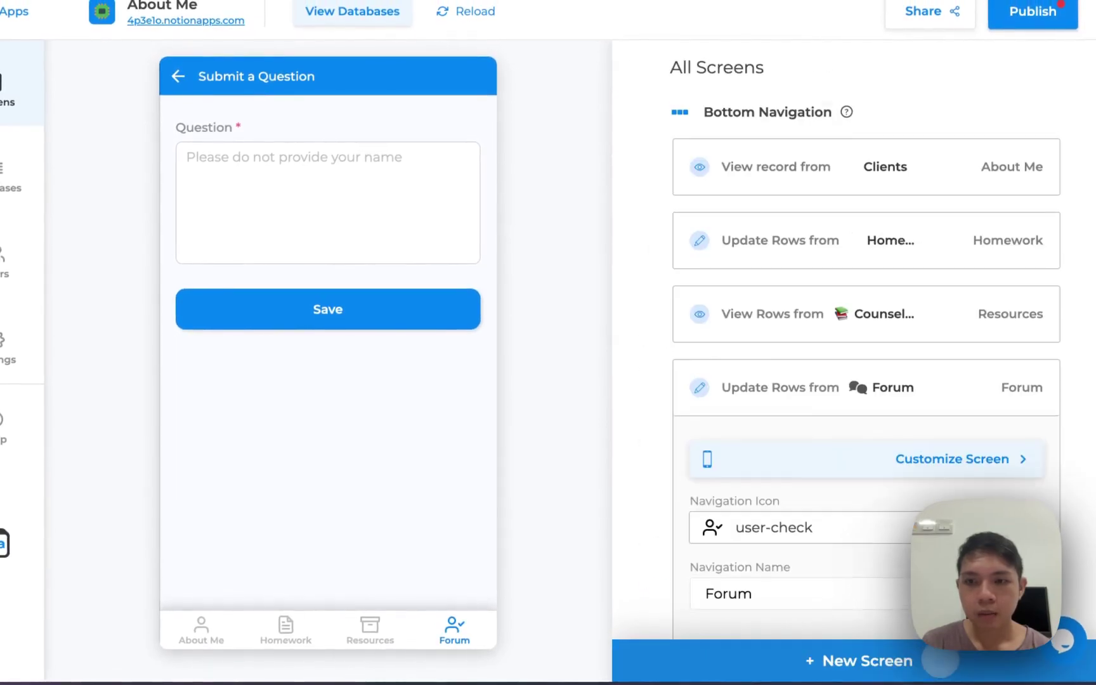
{"action": "scroll", "coordinate": [868, 562], "scroll_direction": "down", "scroll_amount": 4}
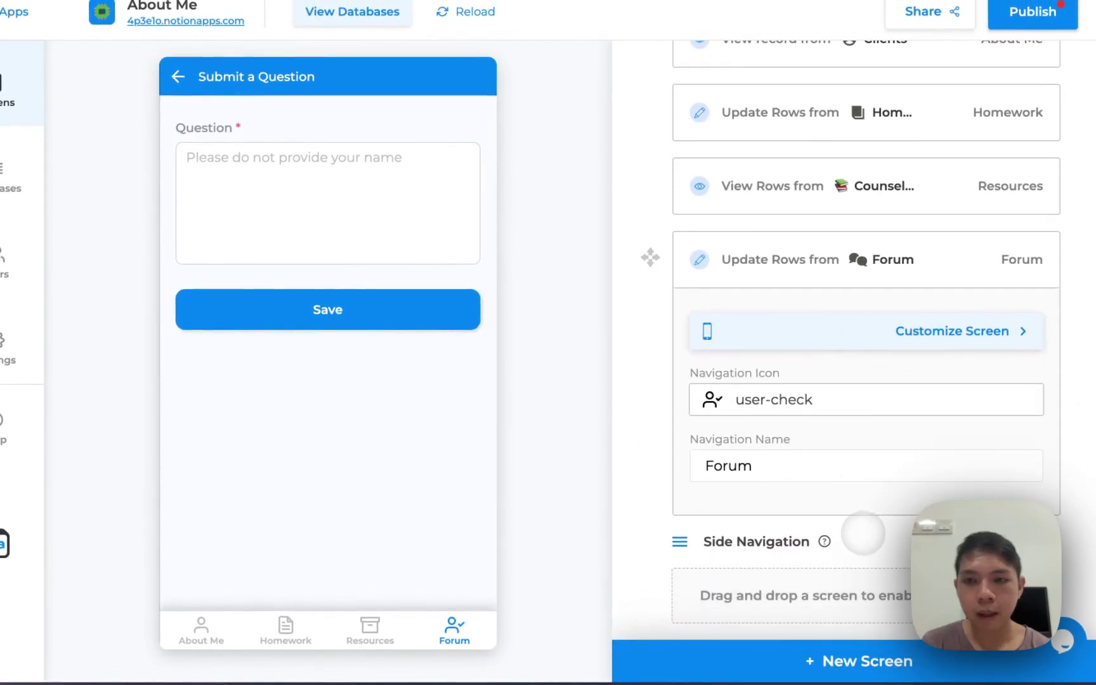
{"action": "scroll", "coordinate": [863, 538], "scroll_direction": "up", "scroll_amount": 2}
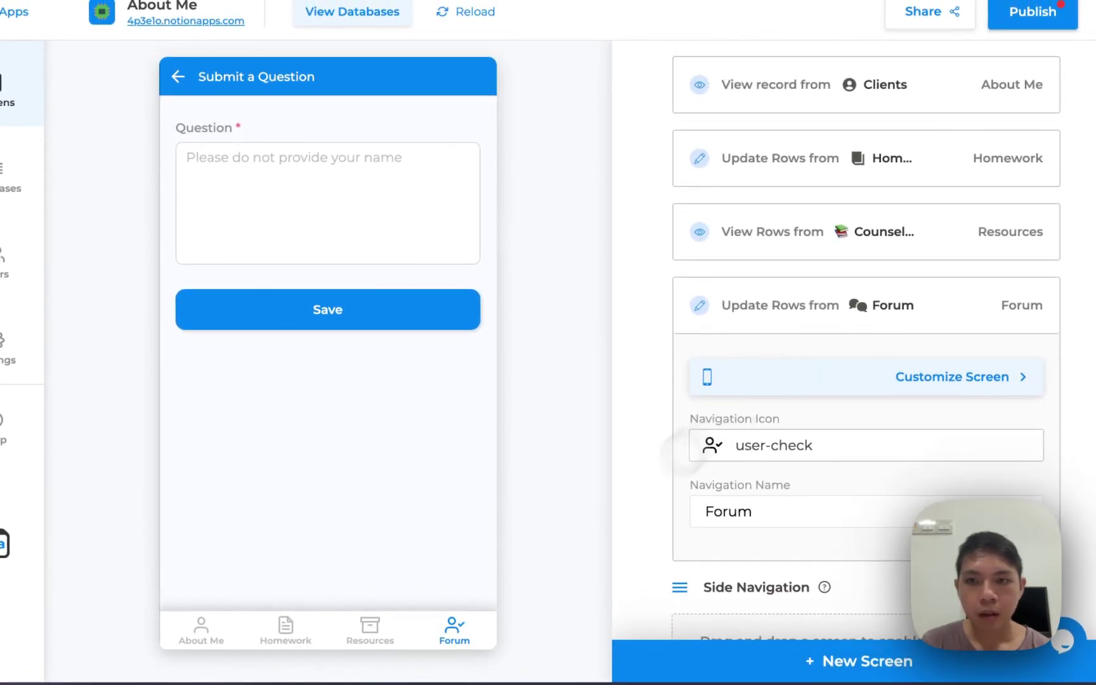
{"action": "scroll", "coordinate": [783, 306], "scroll_direction": "up", "scroll_amount": 5}
{"action": "scroll", "coordinate": [814, 335], "scroll_direction": "down", "scroll_amount": 5}
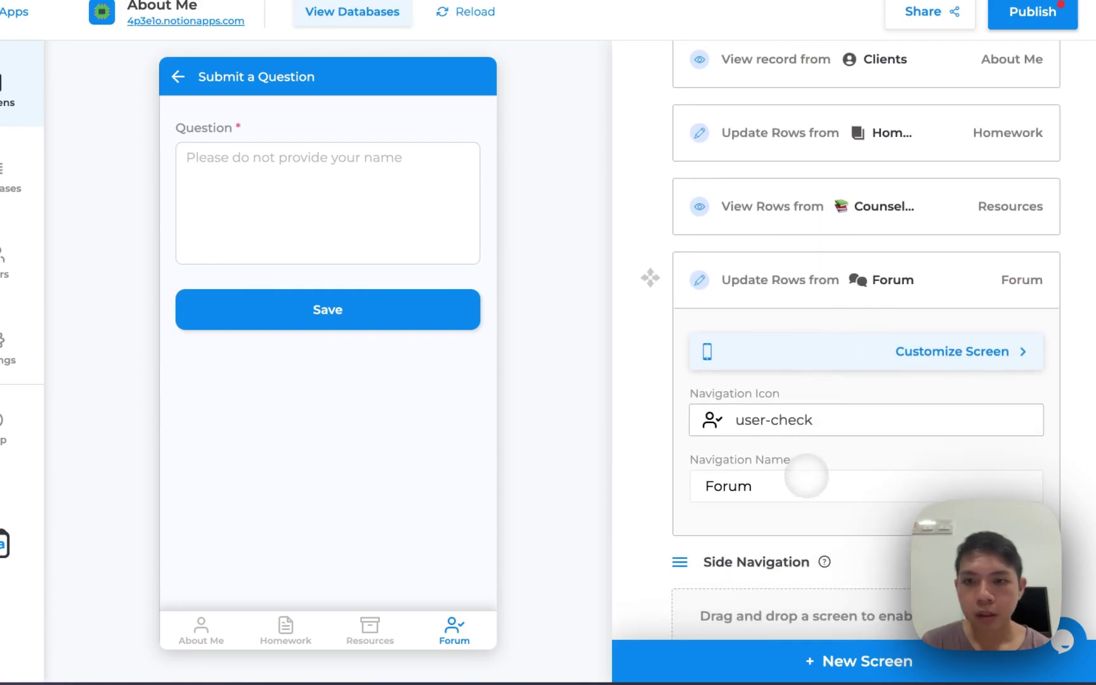
{"action": "left_click", "coordinate": [792, 420]}
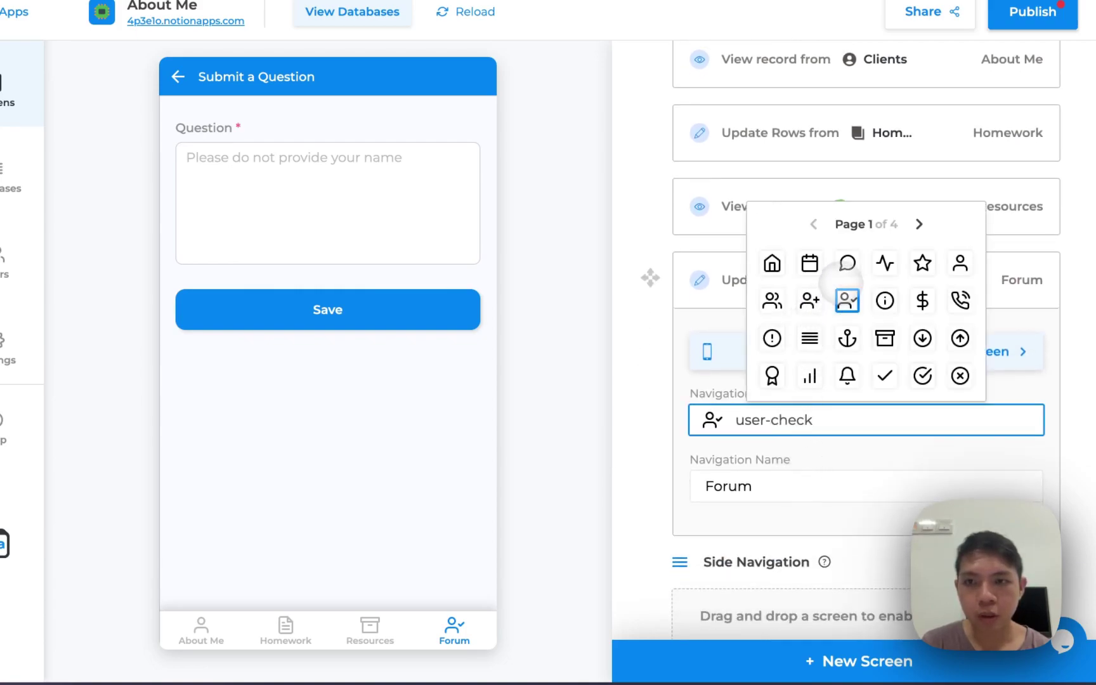
{"action": "left_click", "coordinate": [848, 263]}
Preview the About Me, Homework, Resources and Forum tabs to check the bottom navigation
{"action": "left_click", "coordinate": [398, 633]}
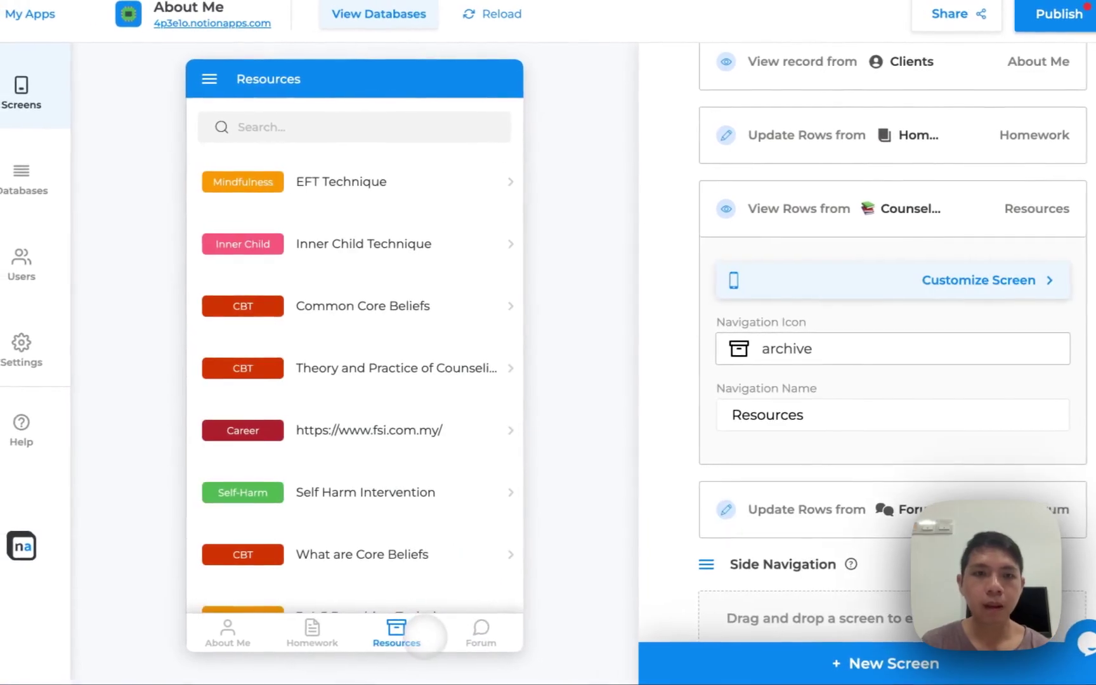
{"action": "left_click", "coordinate": [312, 632]}
{"action": "left_click", "coordinate": [246, 638]}
{"action": "left_click", "coordinate": [320, 635]}
{"action": "left_click", "coordinate": [400, 638]}
{"action": "left_click", "coordinate": [336, 630]}
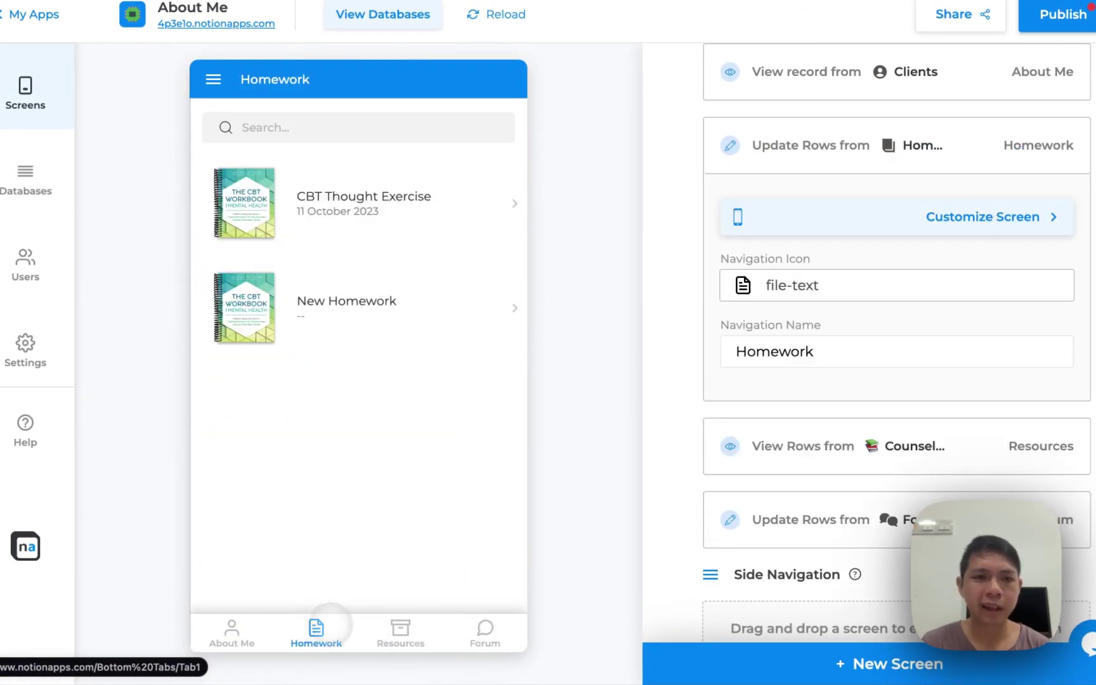
{"action": "left_click", "coordinate": [271, 634]}
{"action": "left_click", "coordinate": [316, 631]}
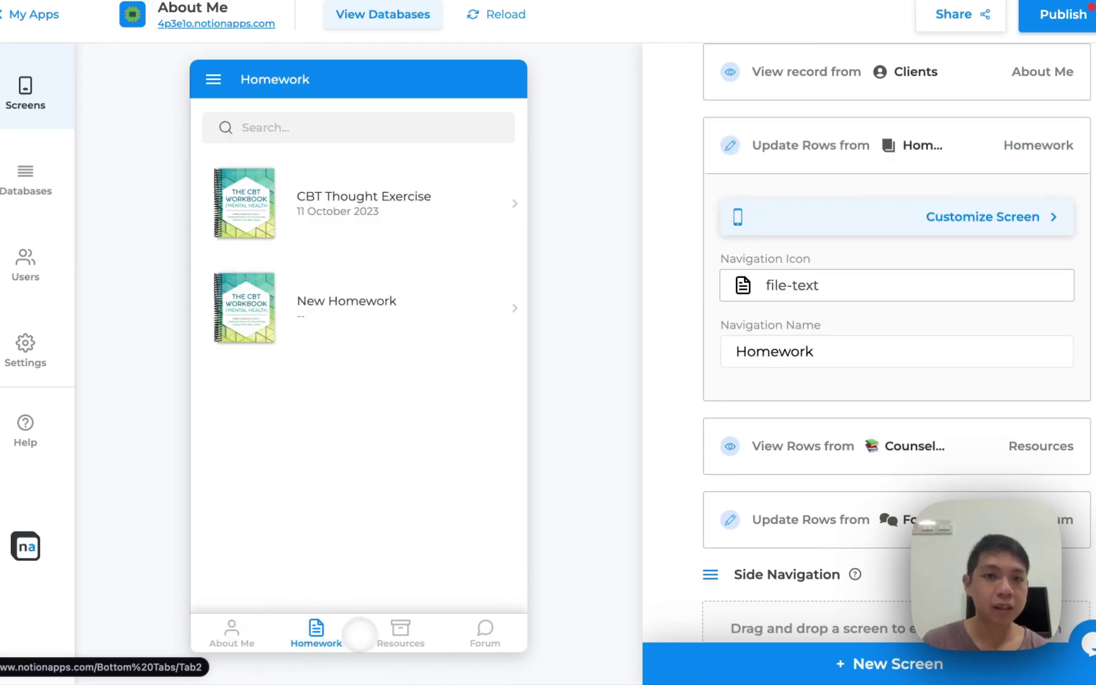
{"action": "left_click", "coordinate": [400, 631]}
{"action": "left_click", "coordinate": [444, 631]}
{"action": "left_click", "coordinate": [403, 631]}
{"action": "left_click", "coordinate": [346, 644]}
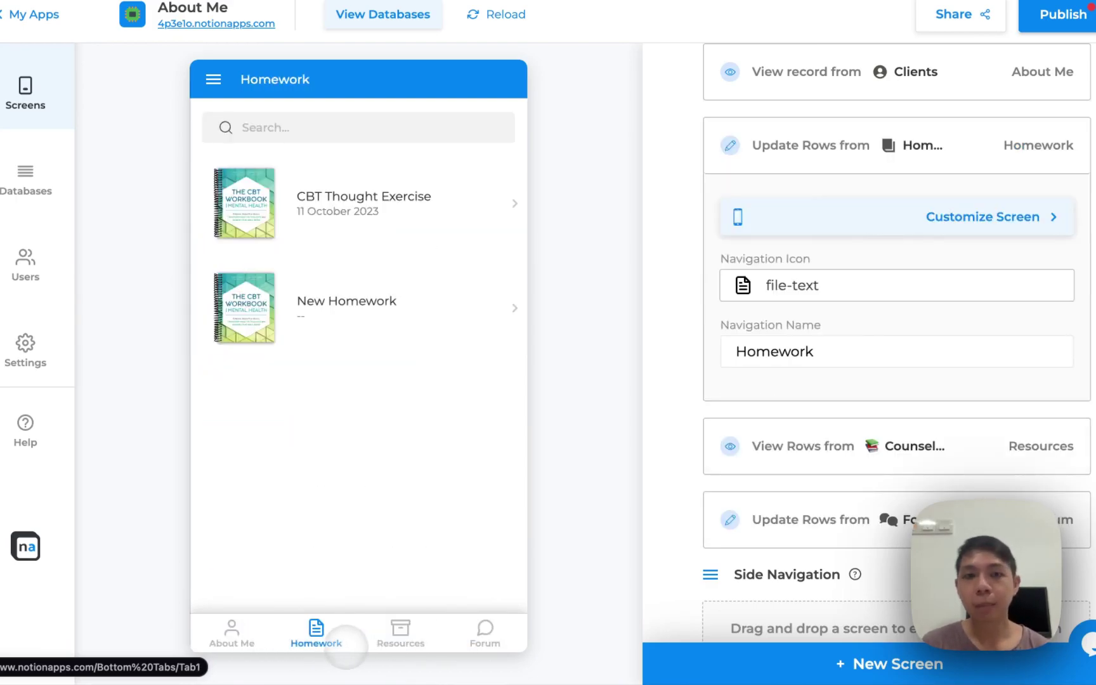
{"action": "left_click", "coordinate": [257, 627]}
{"action": "left_click", "coordinate": [307, 628]}
{"action": "left_click", "coordinate": [391, 627]}
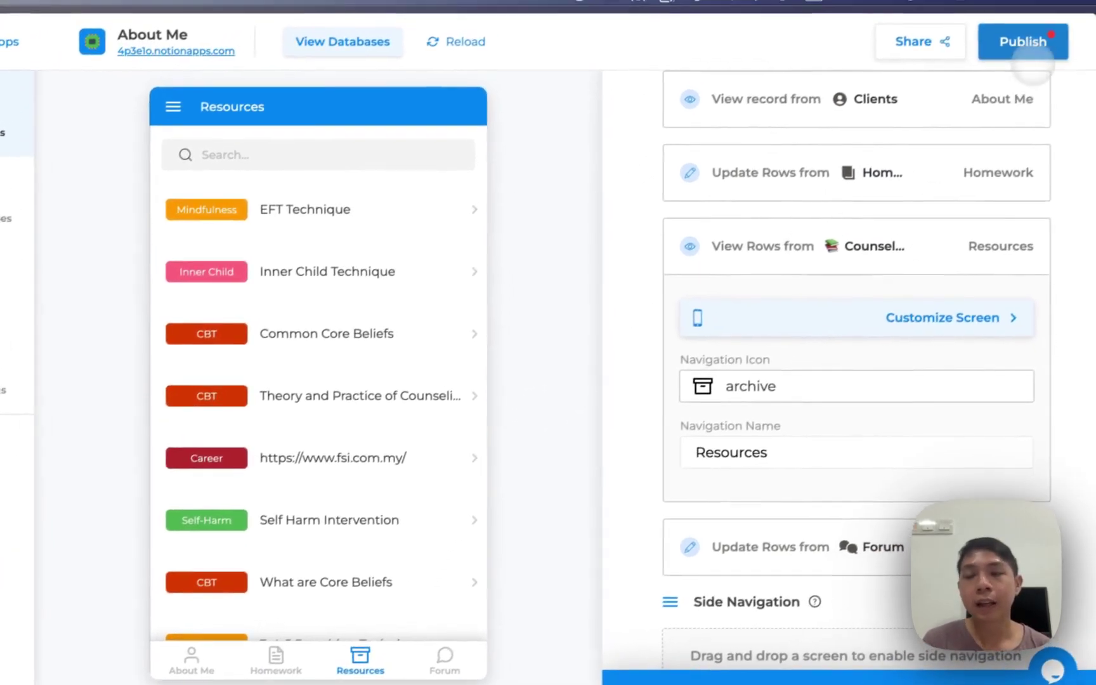
Publish the latest changes and open the app's shared link in the browser
{"action": "left_click", "coordinate": [1015, 46]}
{"action": "left_click", "coordinate": [584, 427]}
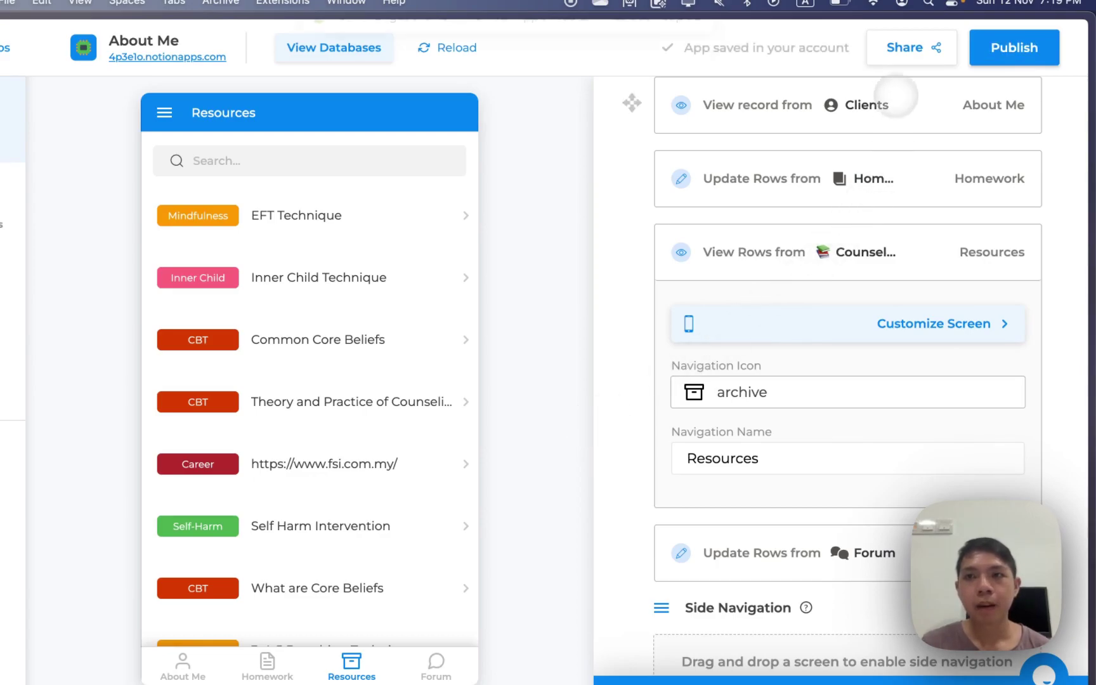
{"action": "left_click", "coordinate": [910, 53]}
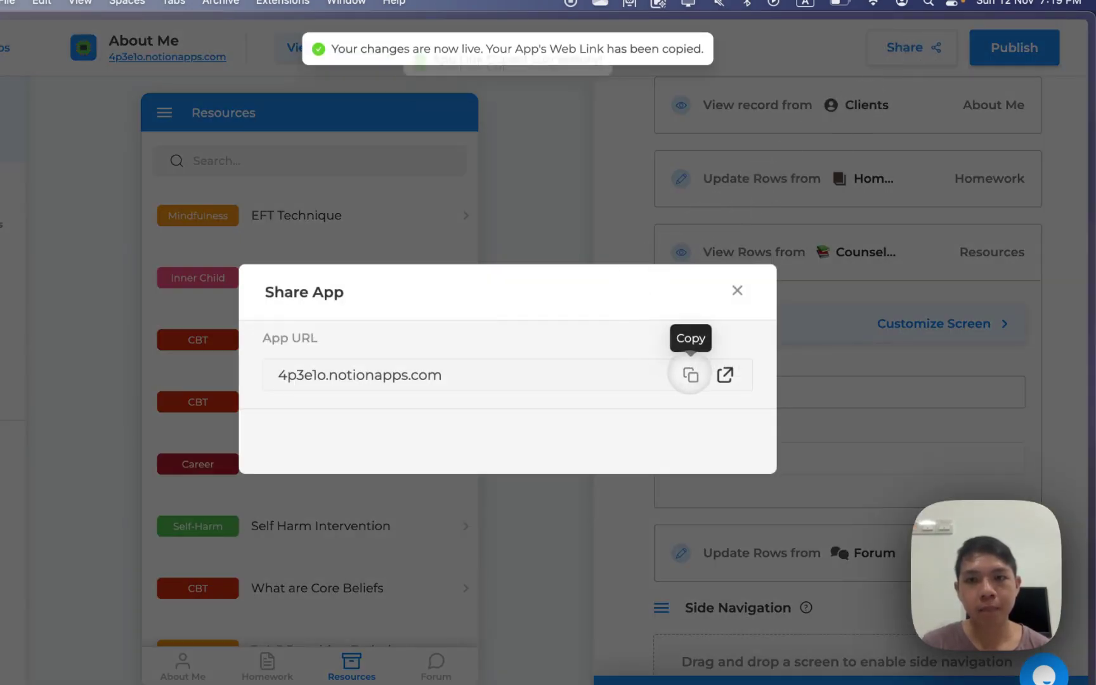
{"action": "left_click", "coordinate": [725, 375]}
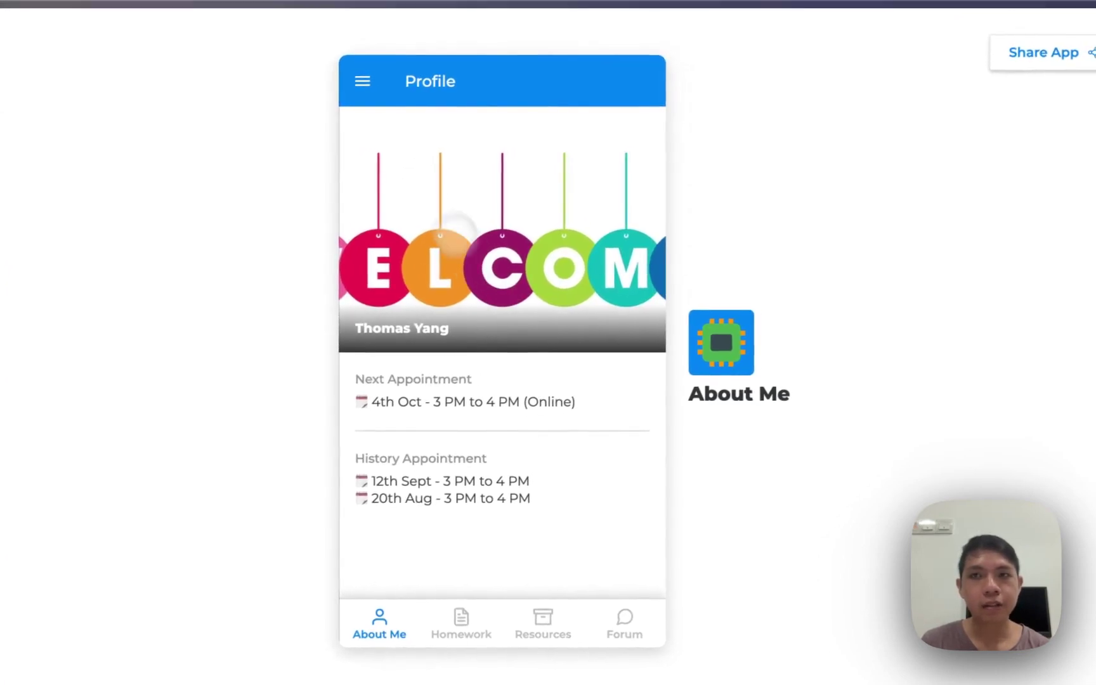
Check the live Homework, Resources, Forum and About Me screens, then close the Share App dialog
{"action": "left_click", "coordinate": [466, 621]}
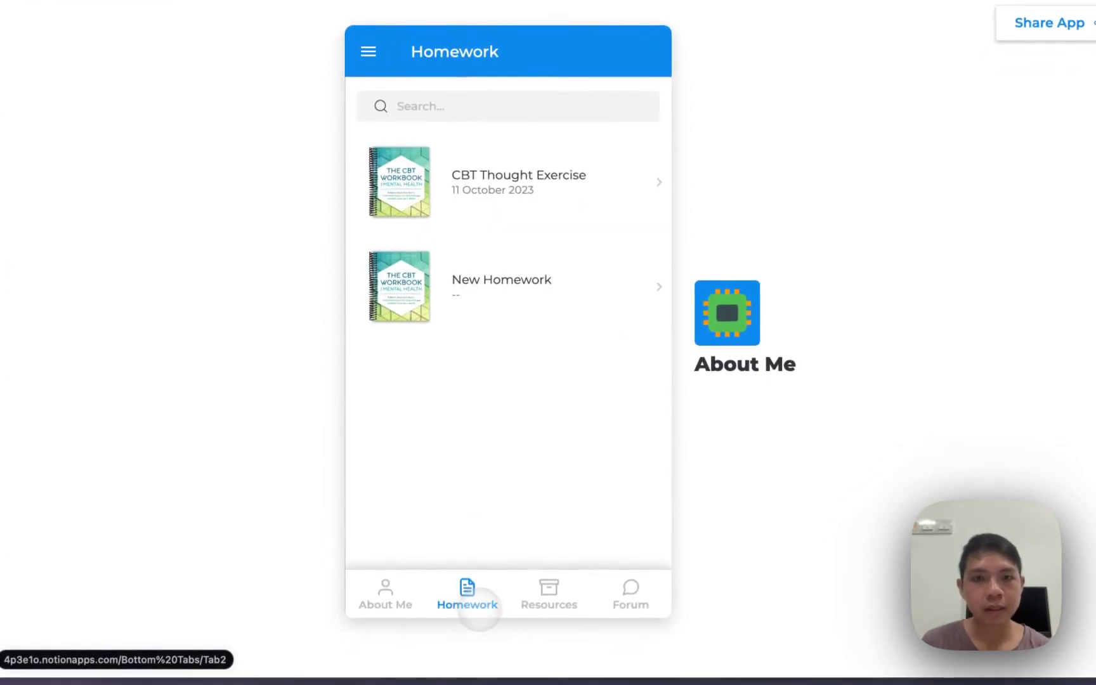
{"action": "left_click", "coordinate": [538, 626]}
{"action": "left_click", "coordinate": [630, 591]}
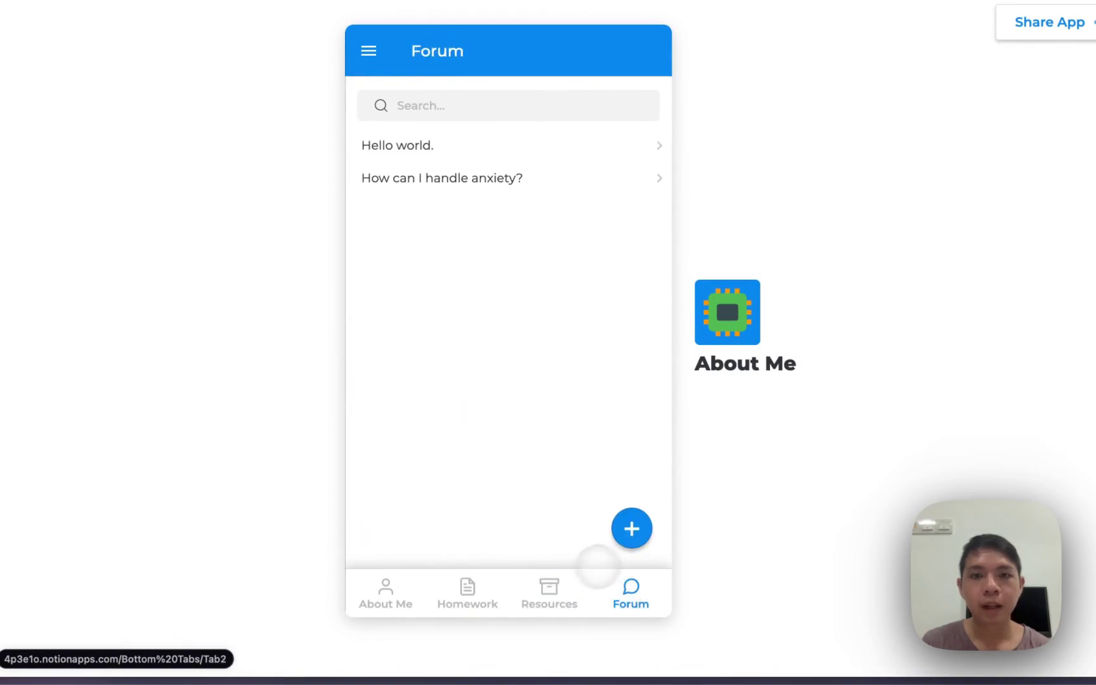
{"action": "left_click", "coordinate": [378, 596]}
{"action": "left_click", "coordinate": [438, 594]}
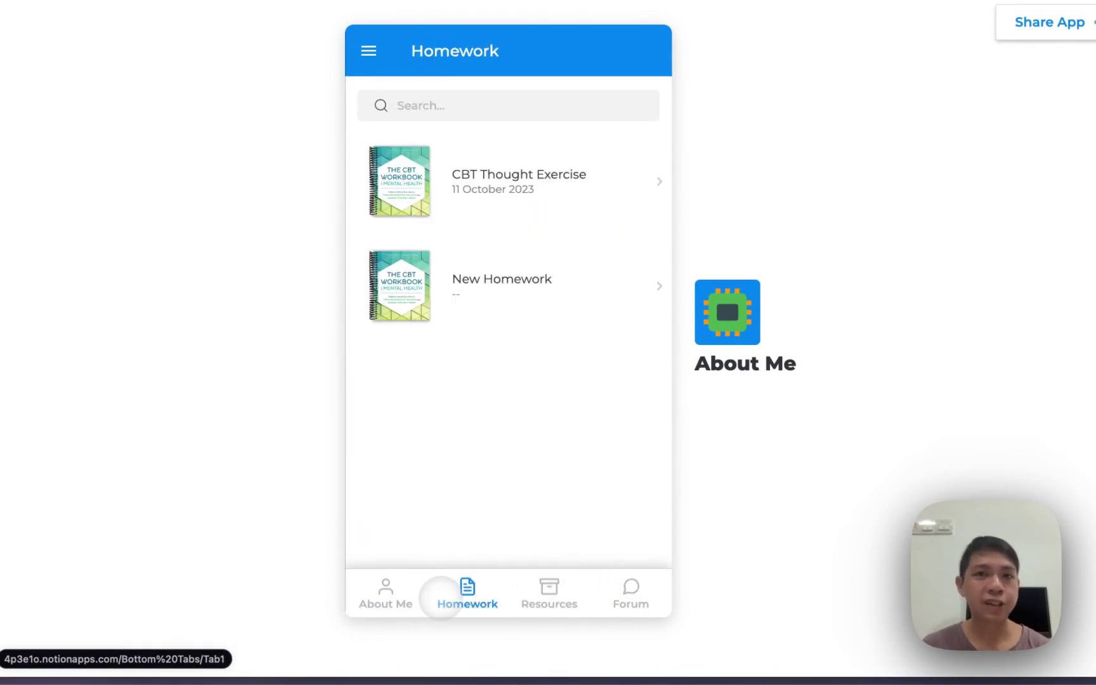
{"action": "left_click", "coordinate": [545, 593]}
{"action": "left_click", "coordinate": [600, 591]}
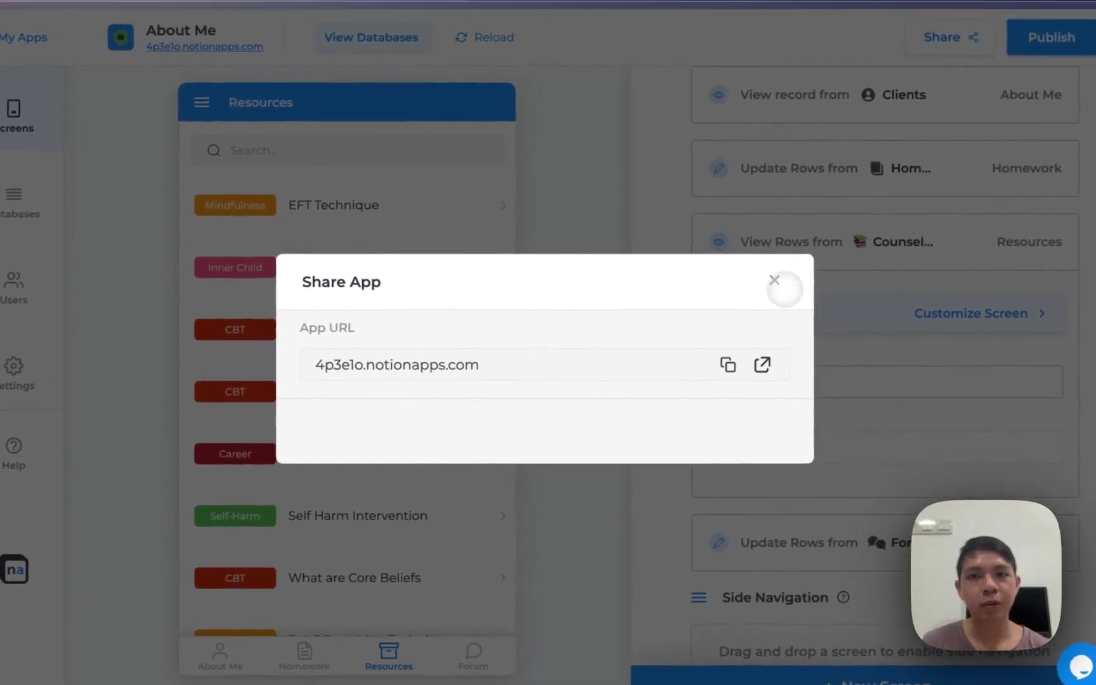
{"action": "left_click", "coordinate": [784, 275]}
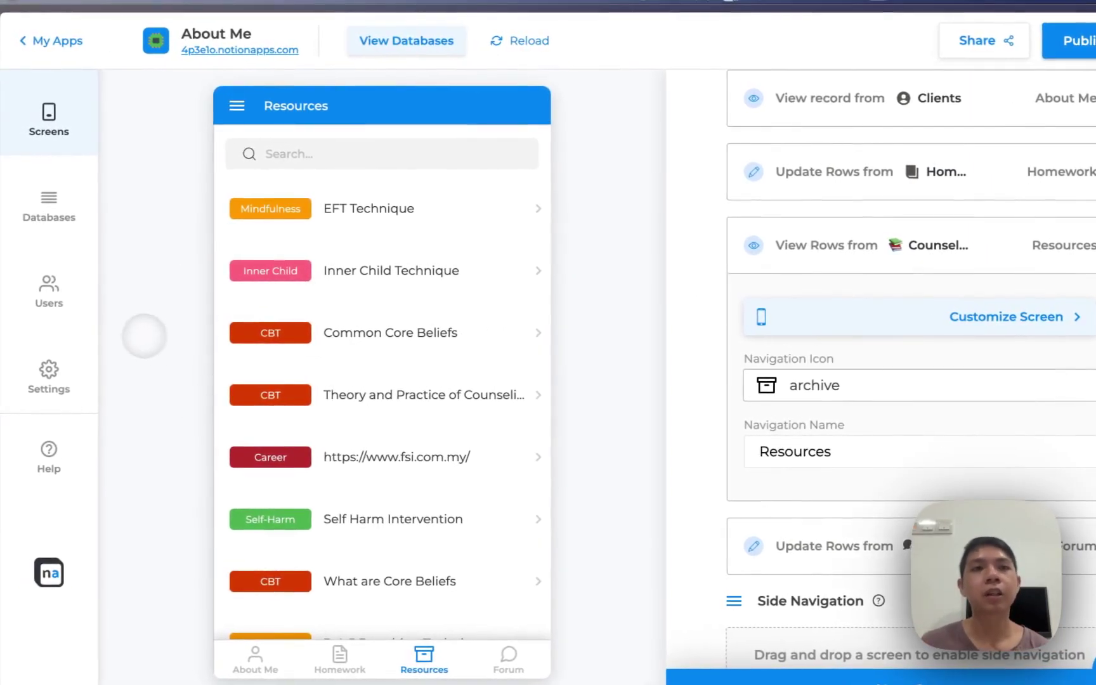
Make the app private using Clients as users database with email login codes and the Email property, then publish
{"action": "left_click", "coordinate": [56, 308]}
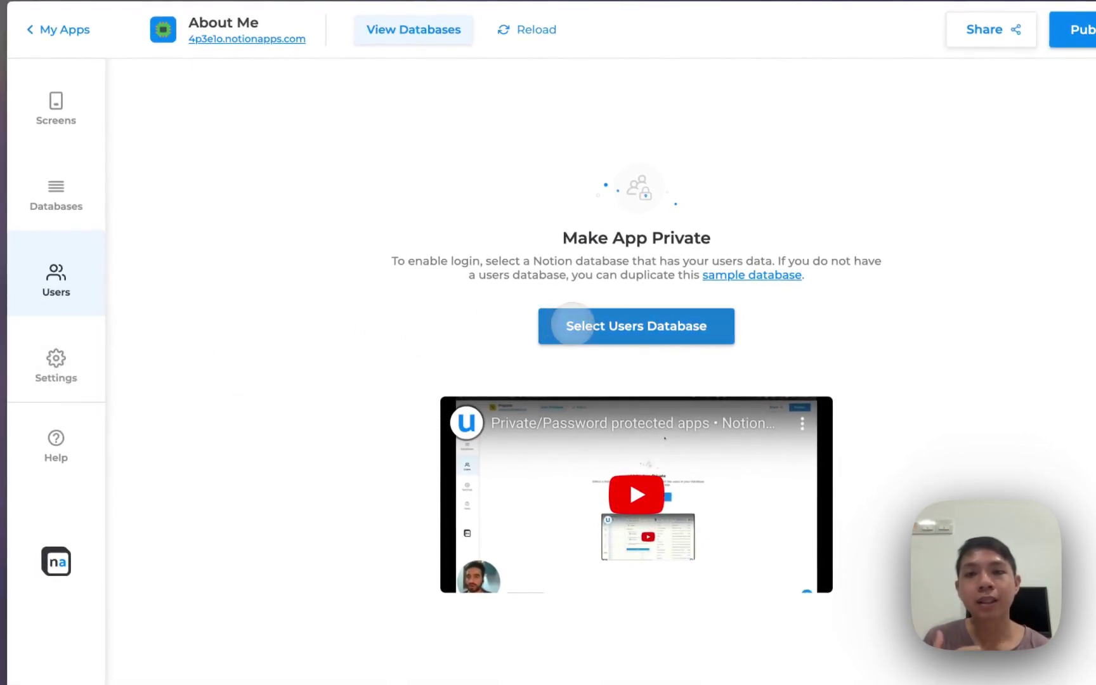
{"action": "left_click", "coordinate": [572, 325]}
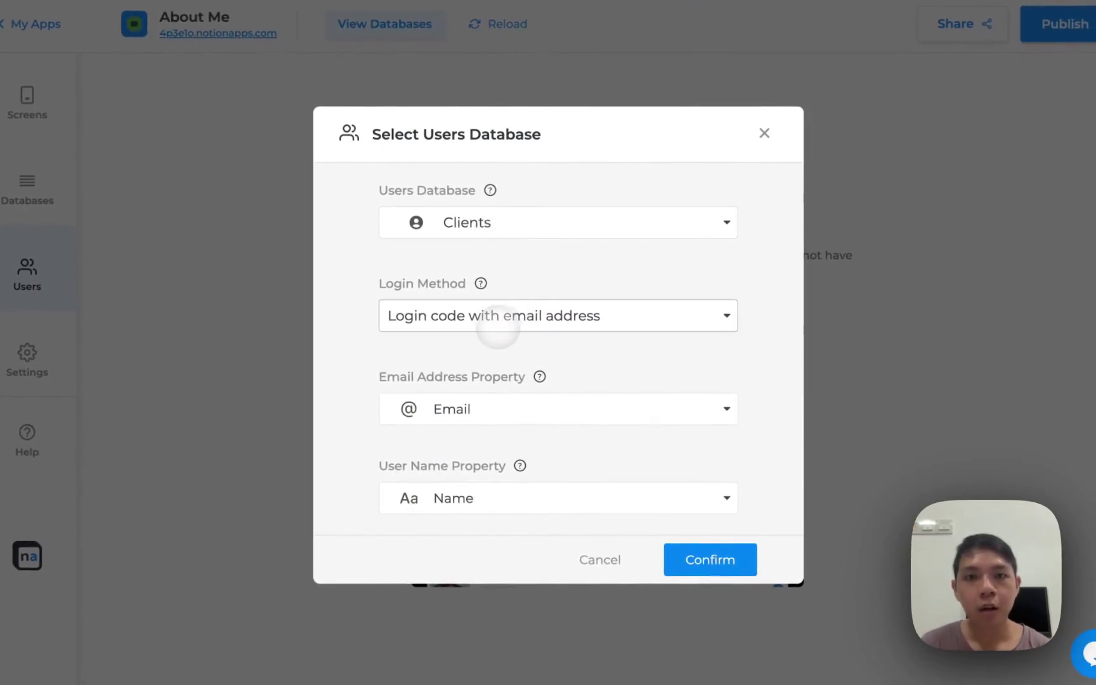
{"action": "left_click", "coordinate": [532, 319]}
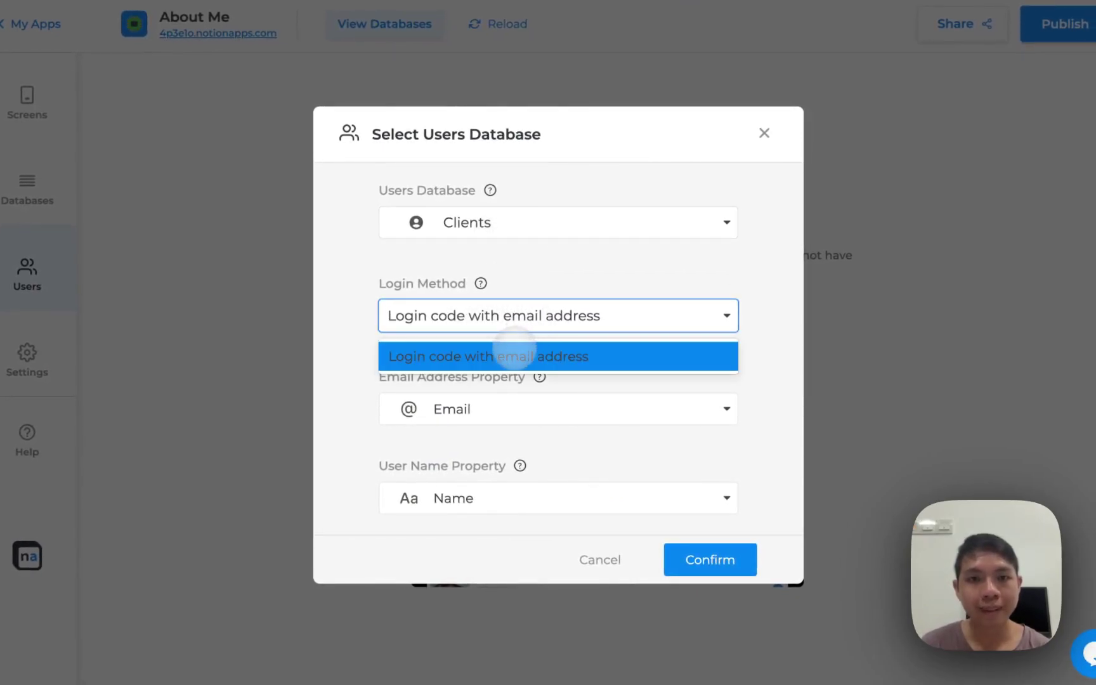
{"action": "left_click", "coordinate": [507, 355]}
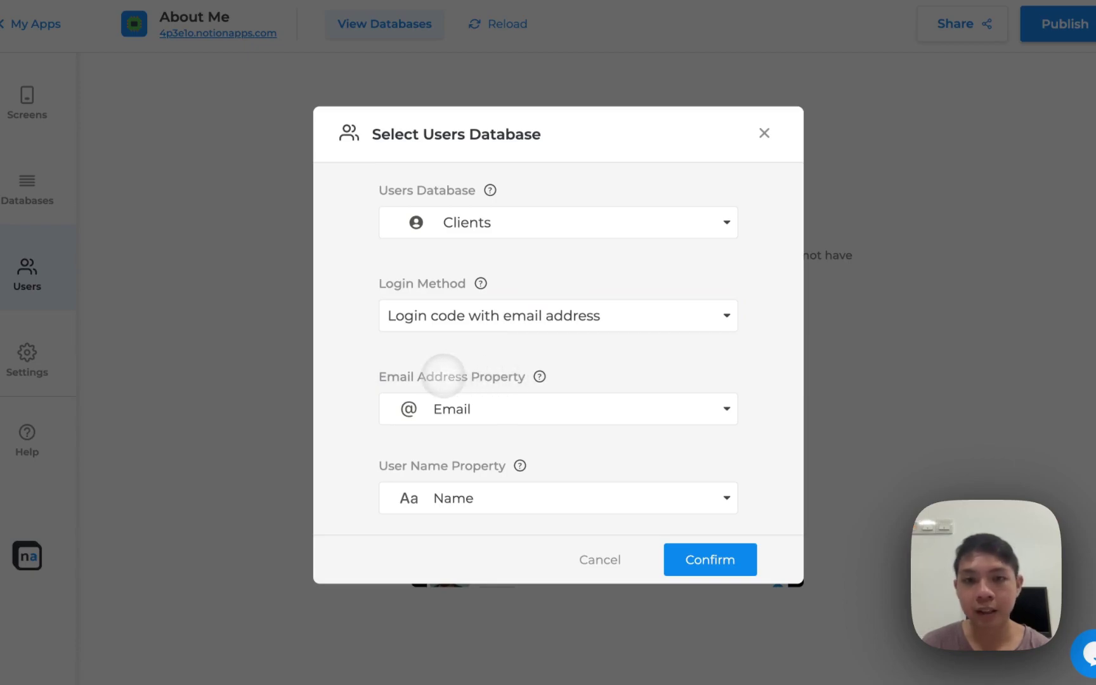
{"action": "left_click", "coordinate": [644, 402]}
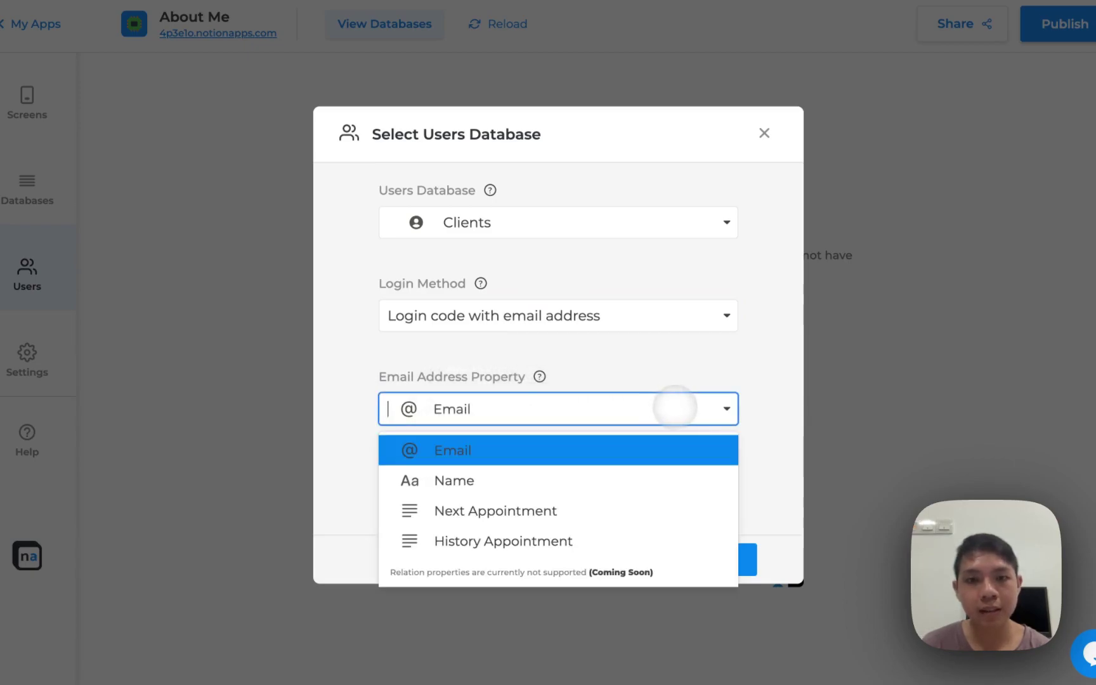
{"action": "left_click", "coordinate": [599, 449]}
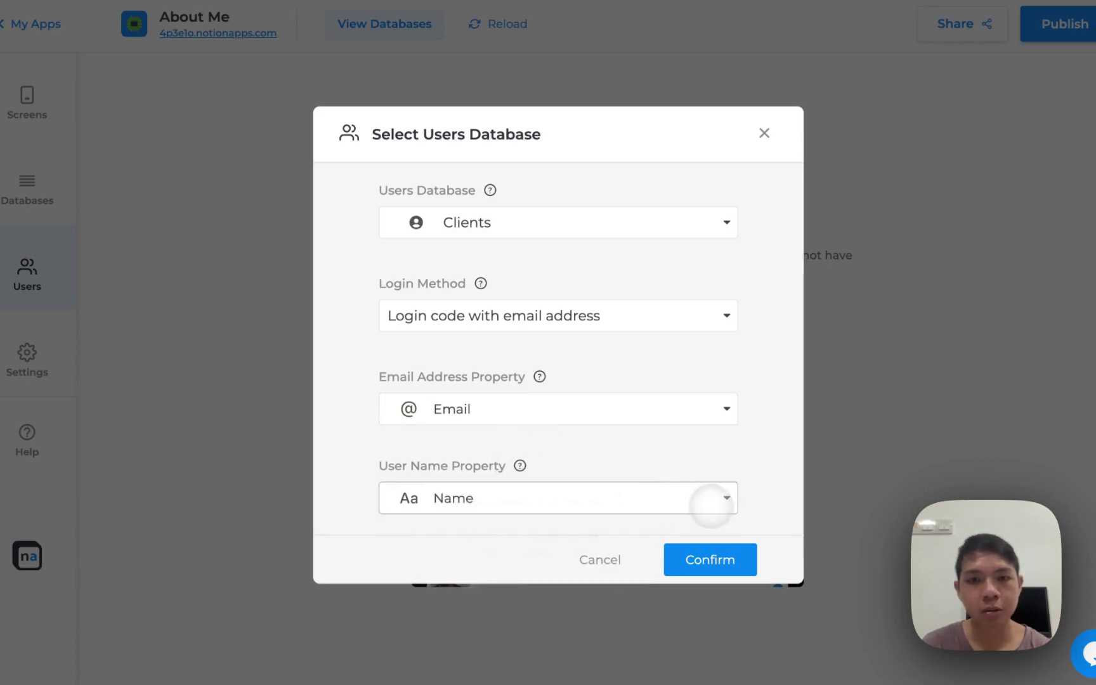
{"action": "left_click", "coordinate": [706, 550]}
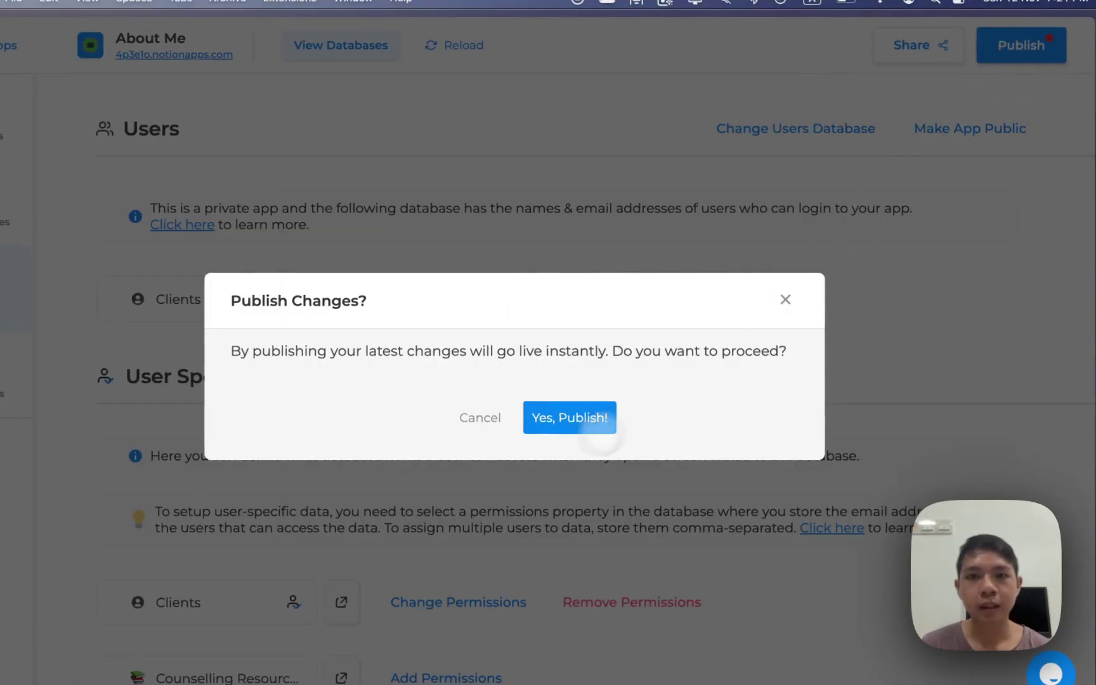
{"action": "left_click", "coordinate": [616, 403]}
Reload the live app and request a login code for the user's e-mail address
{"action": "mouse_move", "coordinate": [4, 430]}
{"action": "left_click", "coordinate": [67, 430]}
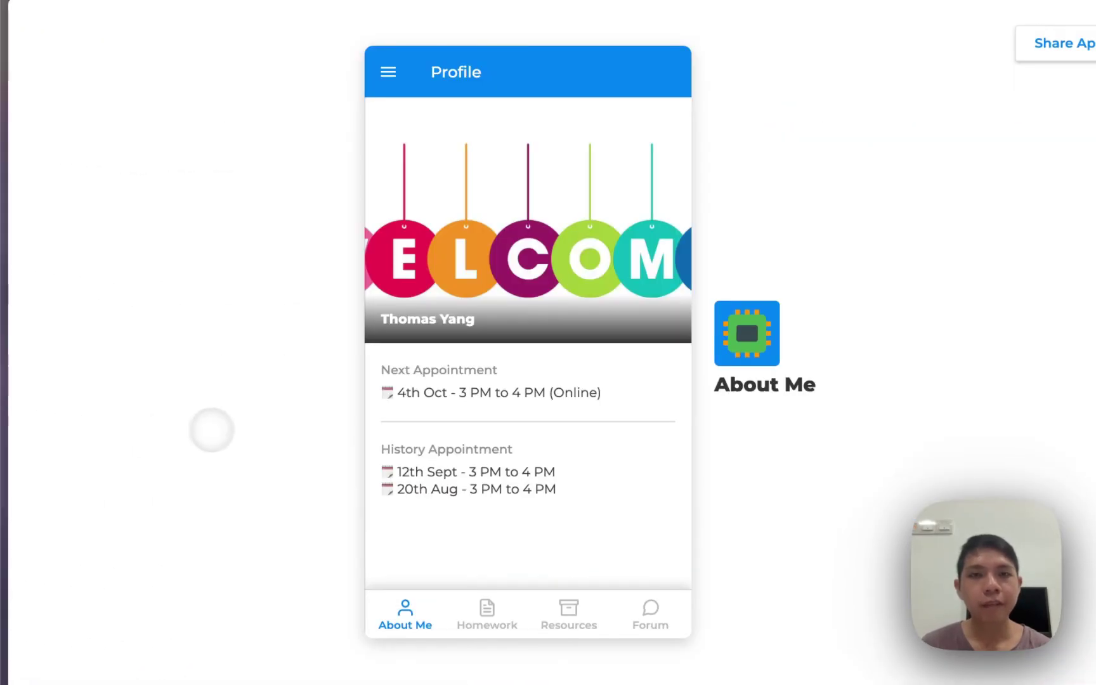
{"action": "key", "text": "super+r"}
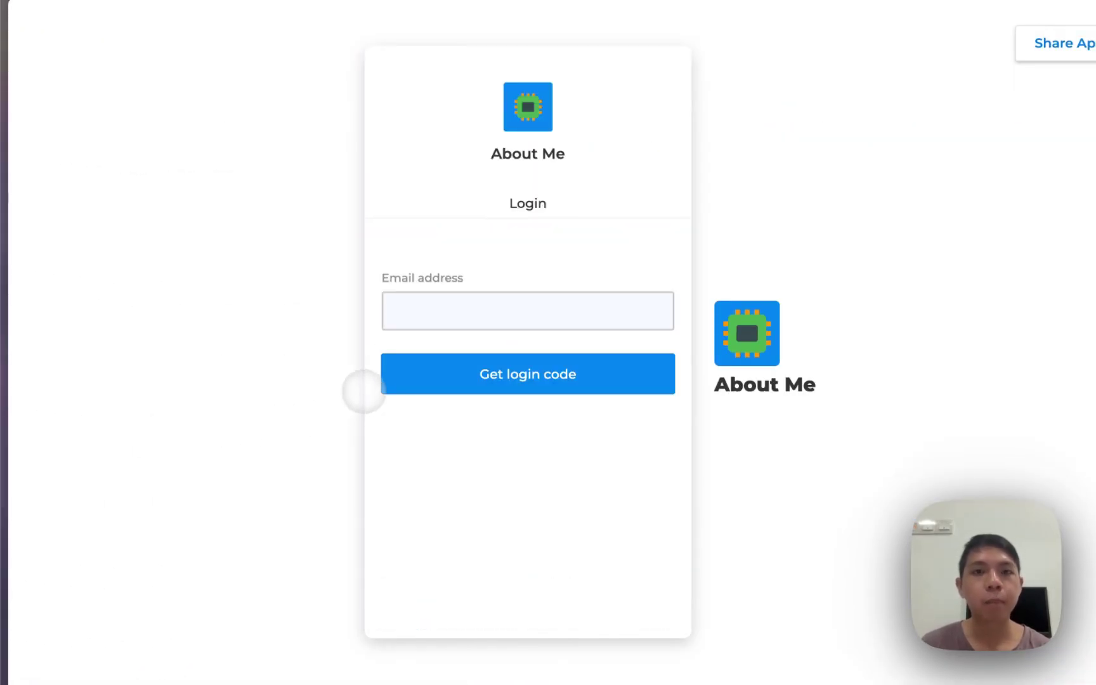
{"action": "left_click", "coordinate": [444, 318]}
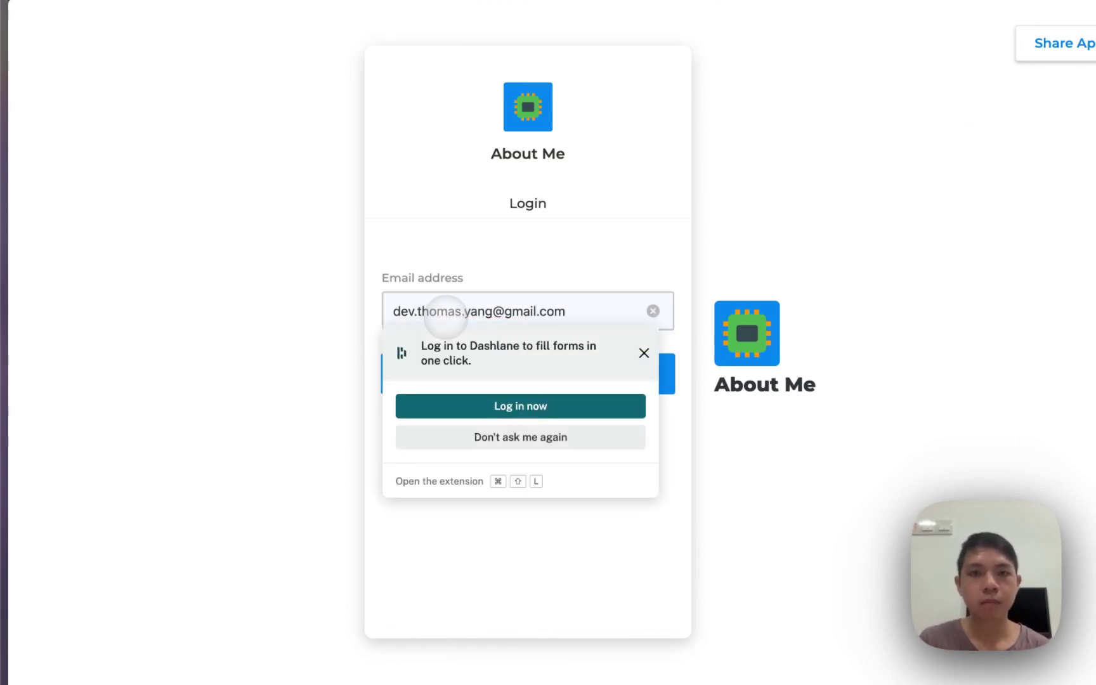
{"action": "left_click", "coordinate": [644, 353]}
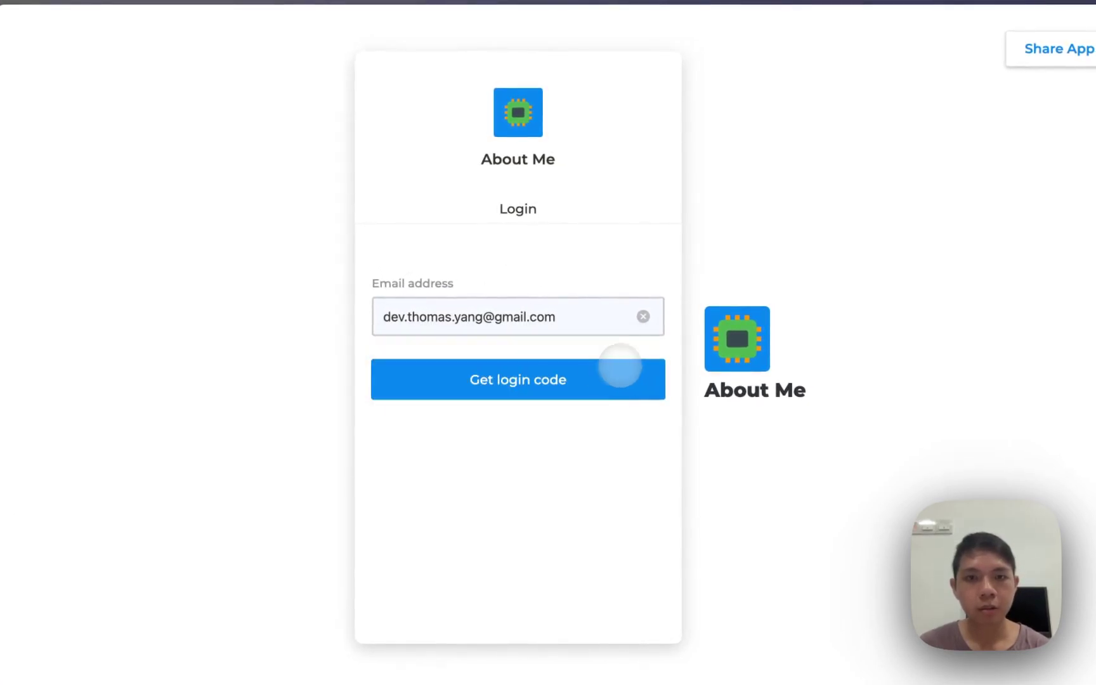
{"action": "left_click", "coordinate": [623, 364]}
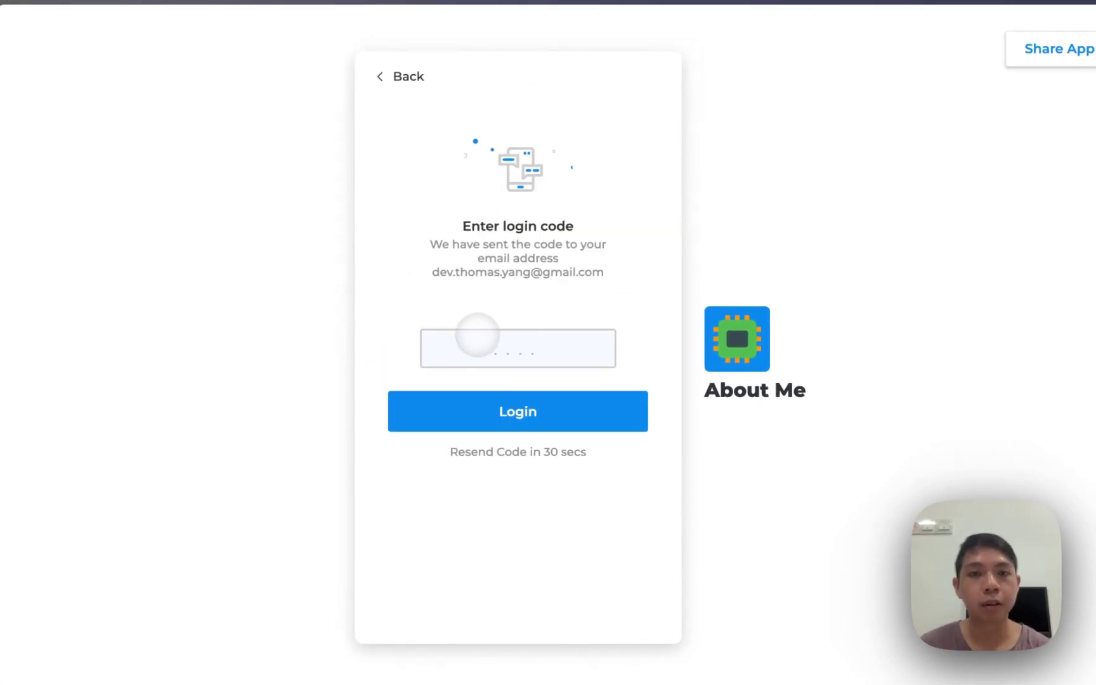
Copy the login code from the e-mail and use it to log in
{"action": "mouse_move", "coordinate": [8, 318]}
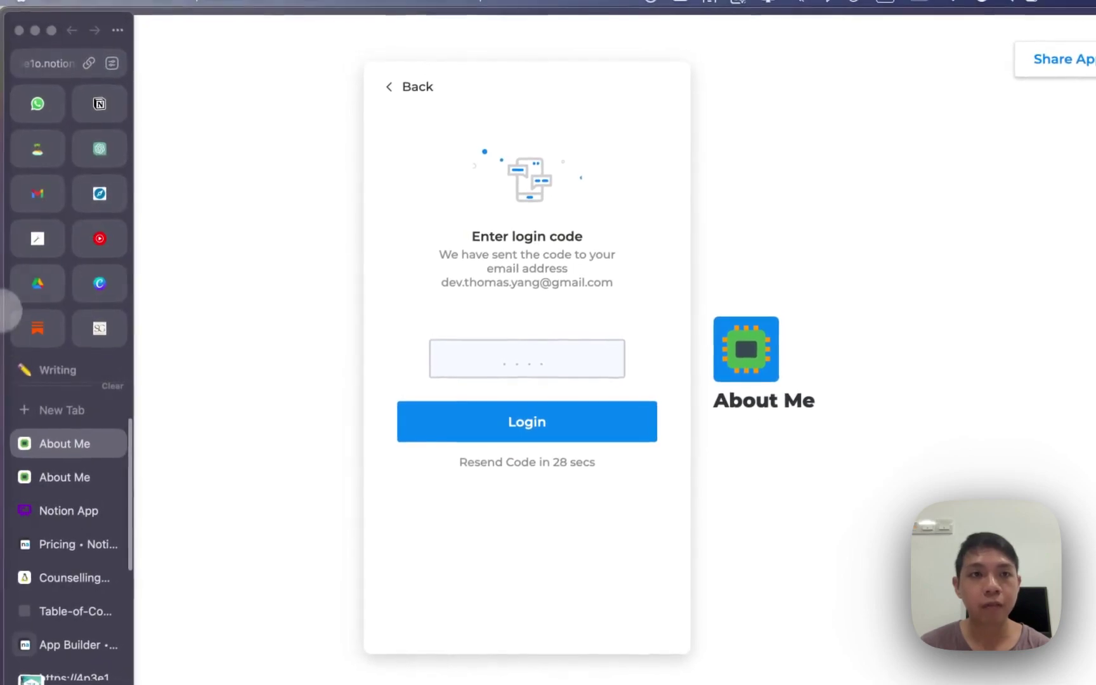
{"action": "left_click", "coordinate": [82, 233]}
{"action": "double_click", "coordinate": [644, 297]}
{"action": "key", "text": "super+c"}
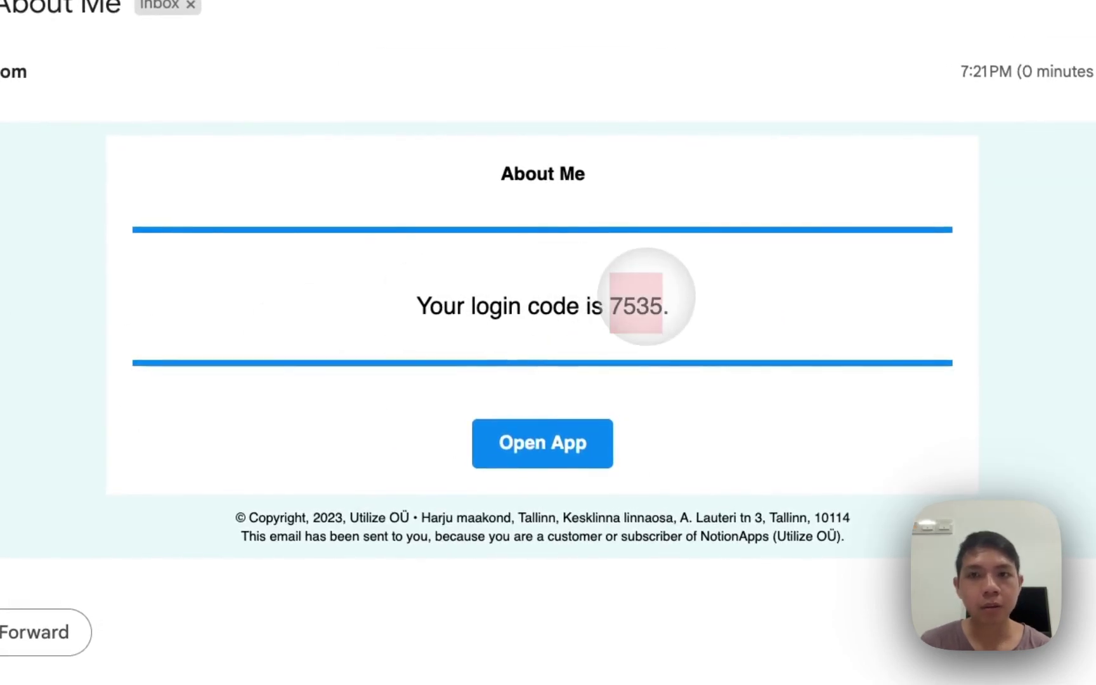
{"action": "key", "text": "ctrl+Tab"}
{"action": "left_click", "coordinate": [376, 376]}
{"action": "key", "text": "super+v"}
{"action": "left_click", "coordinate": [395, 435]}
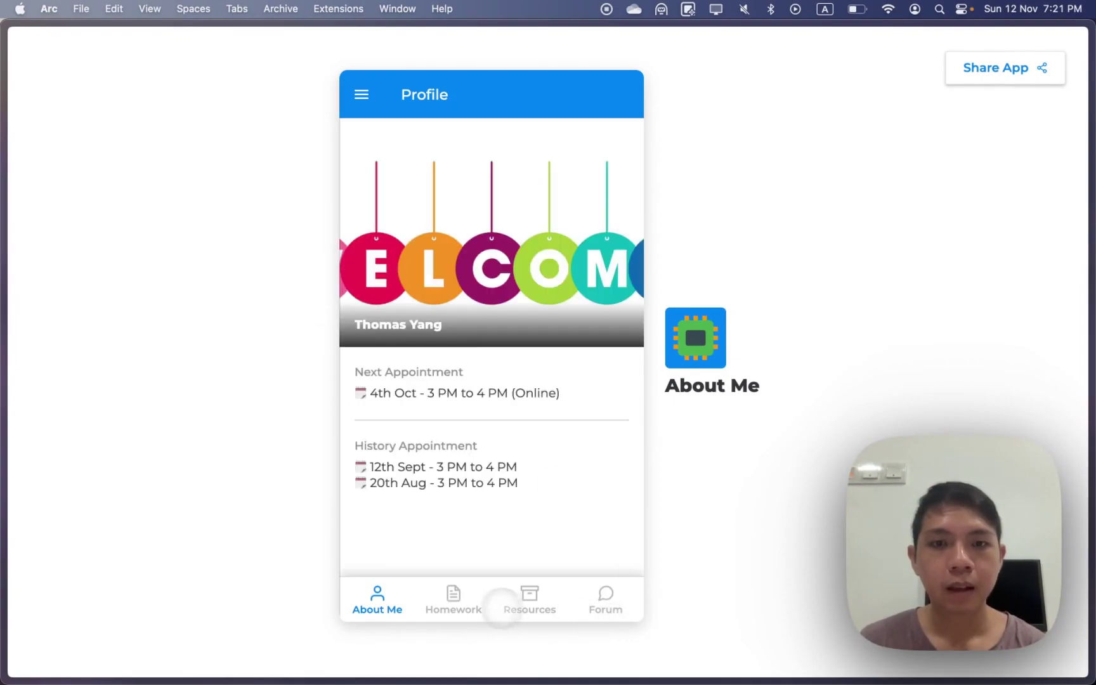
Check the Homework, Resources and Forum screens in the logged-in app
{"action": "left_click", "coordinate": [452, 598]}
{"action": "left_click", "coordinate": [506, 597]}
{"action": "left_click", "coordinate": [580, 595]}
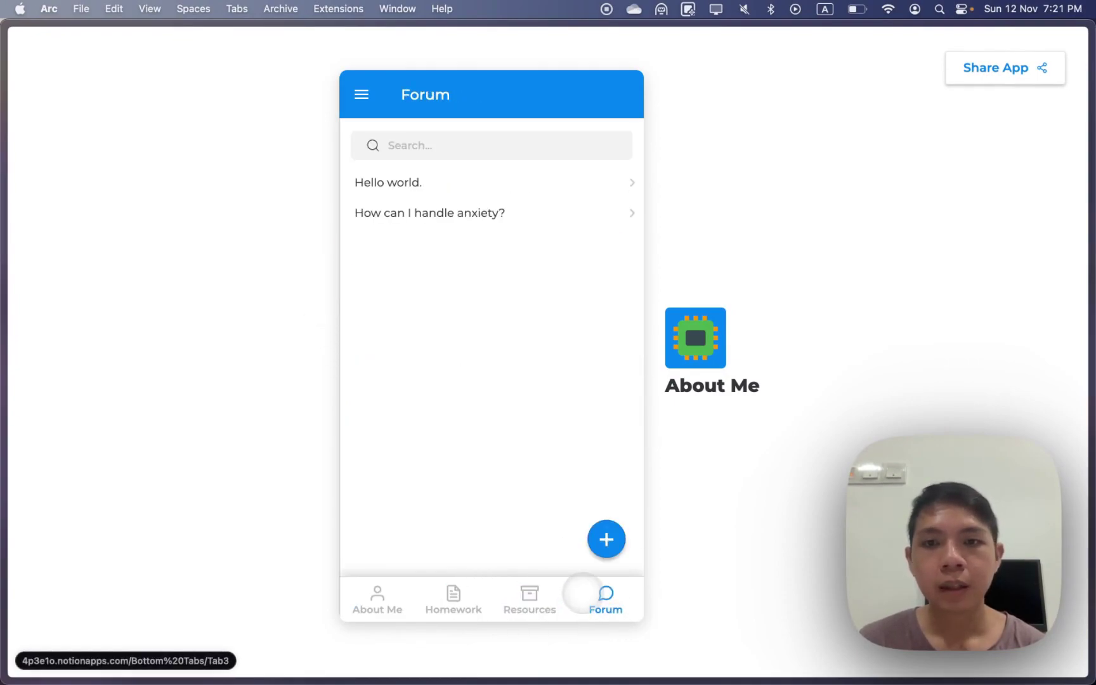
{"action": "left_click", "coordinate": [528, 595]}
{"action": "left_click", "coordinate": [446, 596]}
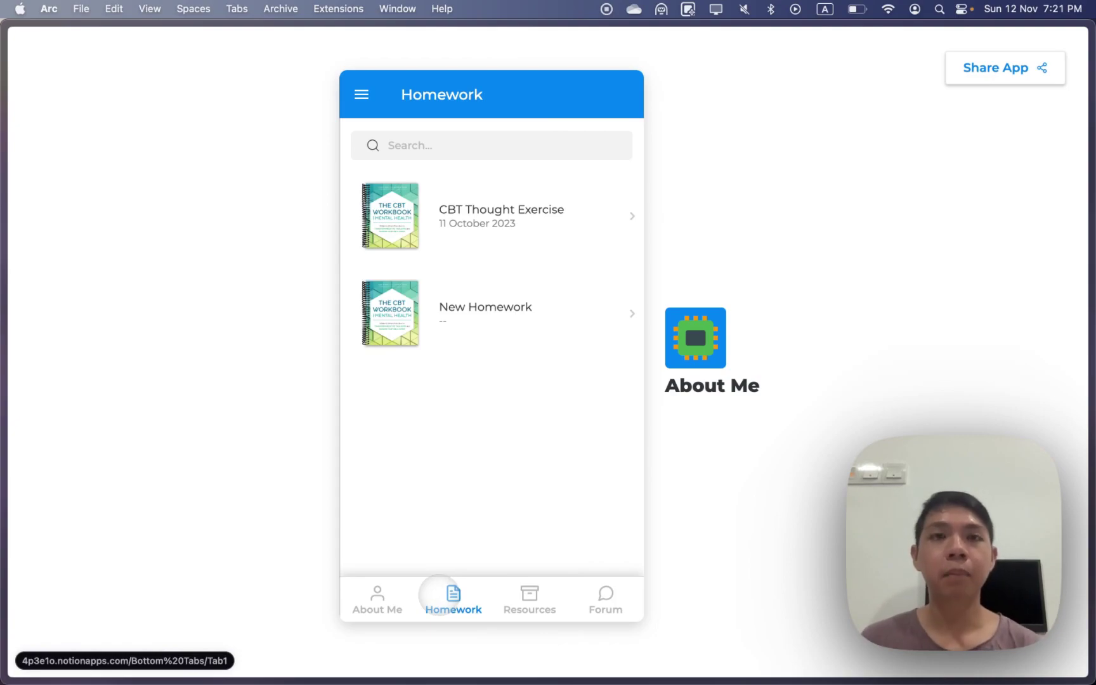